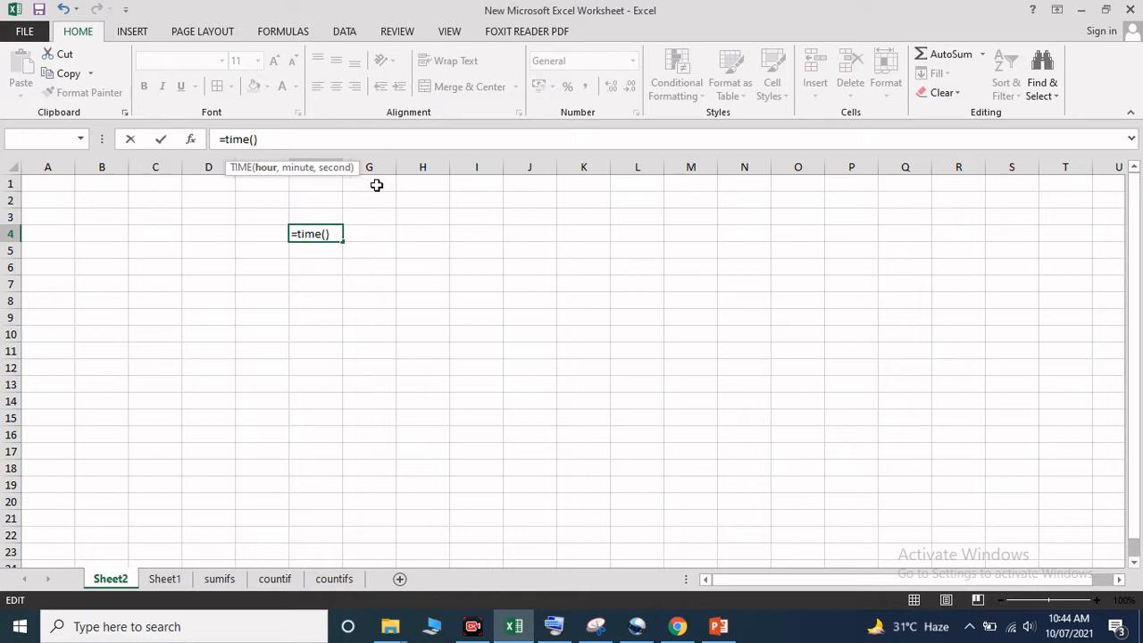
Complete the TIME formula in cell F4 with hour 6, minute 59 and second 30
text(,)
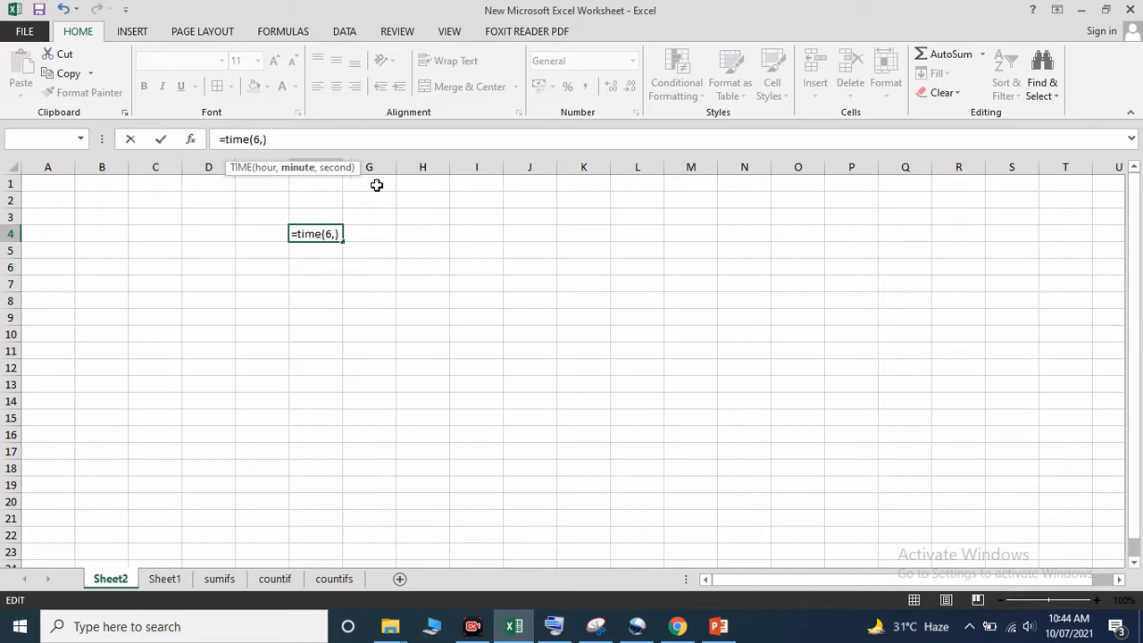
text(59,)
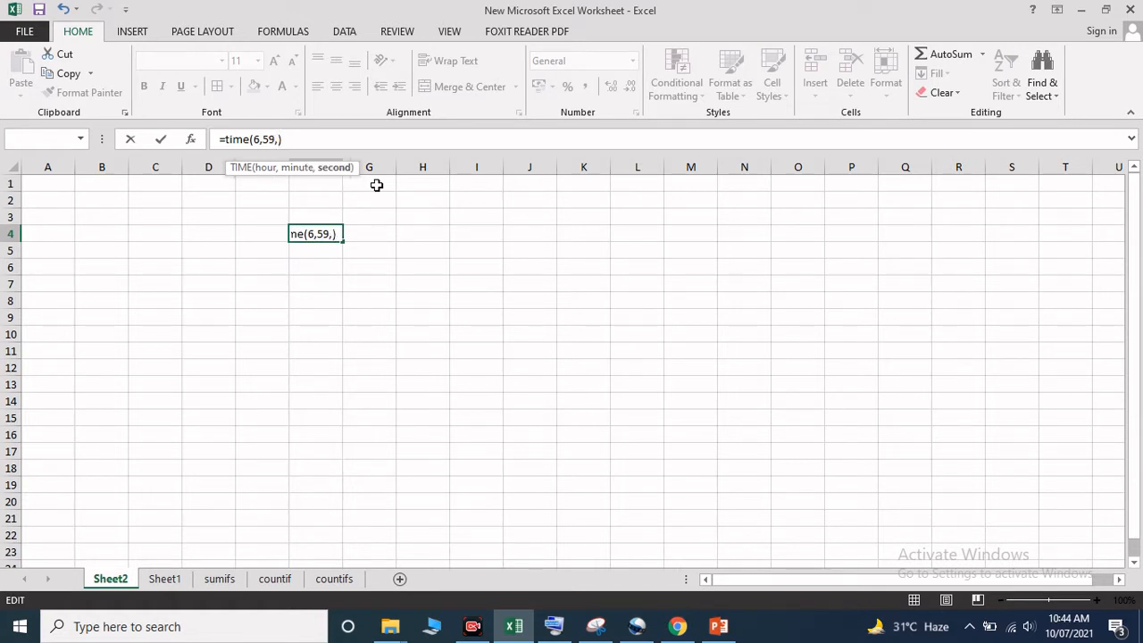
text(30)
key(Return)
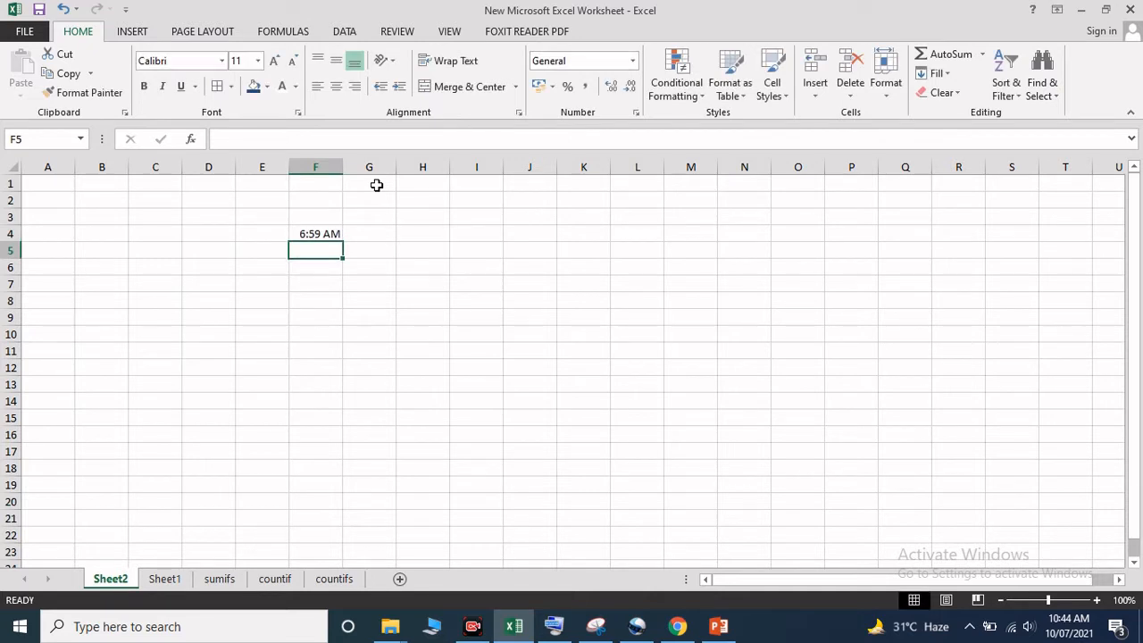
click(306, 233)
Begin a formula in cell F7 by entering an equals sign with the on-screen keyboard
click(319, 280)
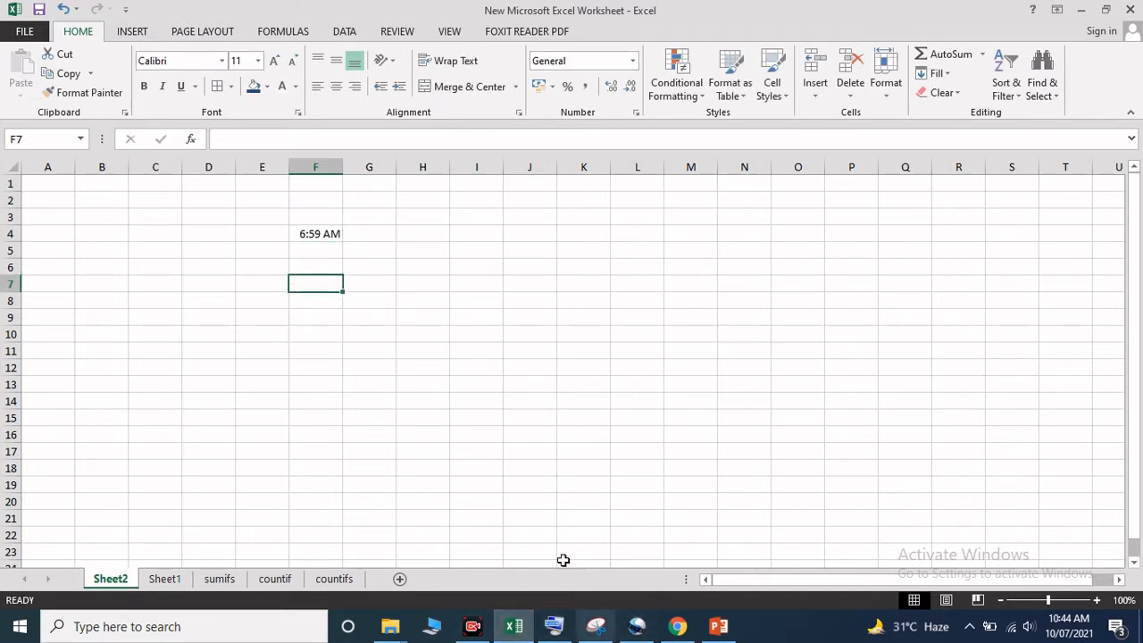
click(554, 626)
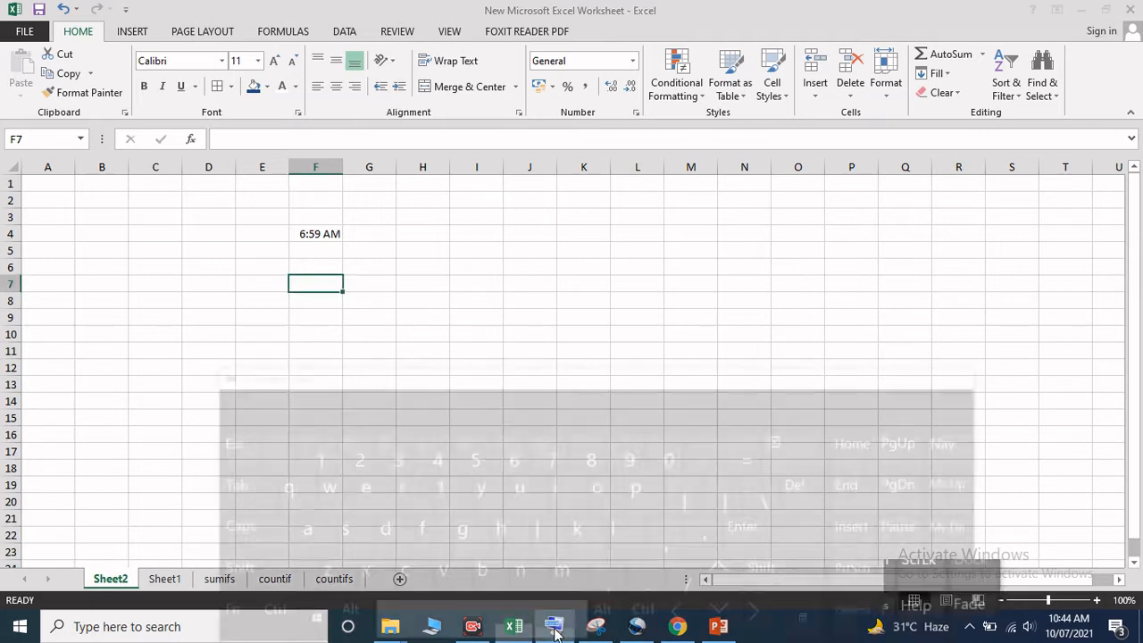
click(761, 412)
click(946, 327)
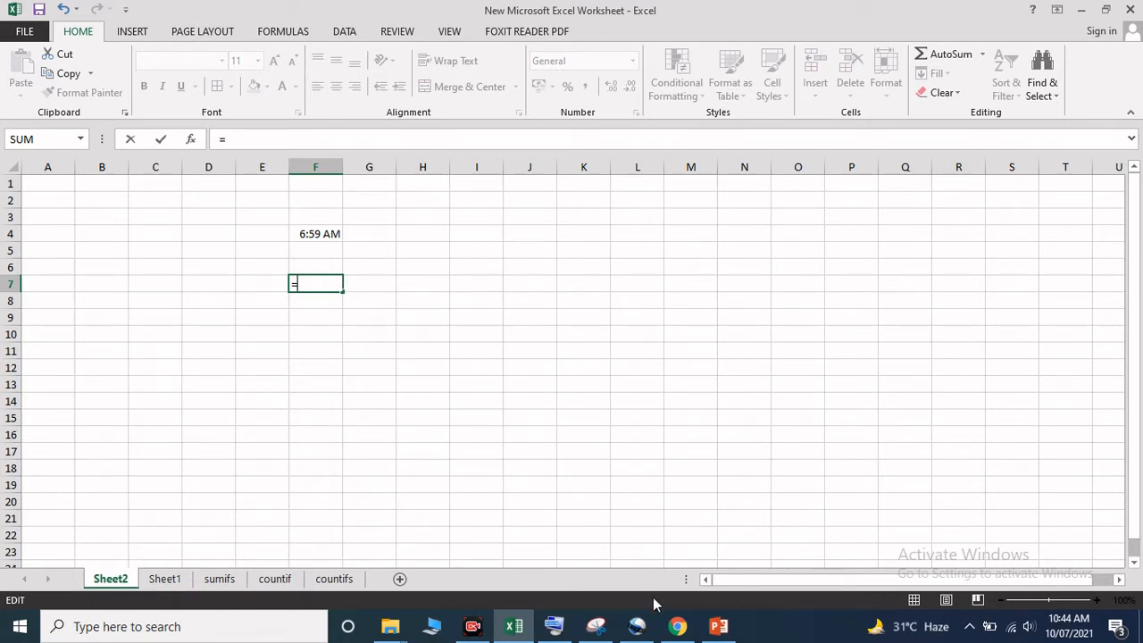
Switch to PowerPoint to review the useful functions on slide 2, and return to the Excel worksheet
click(719, 626)
click(47, 283)
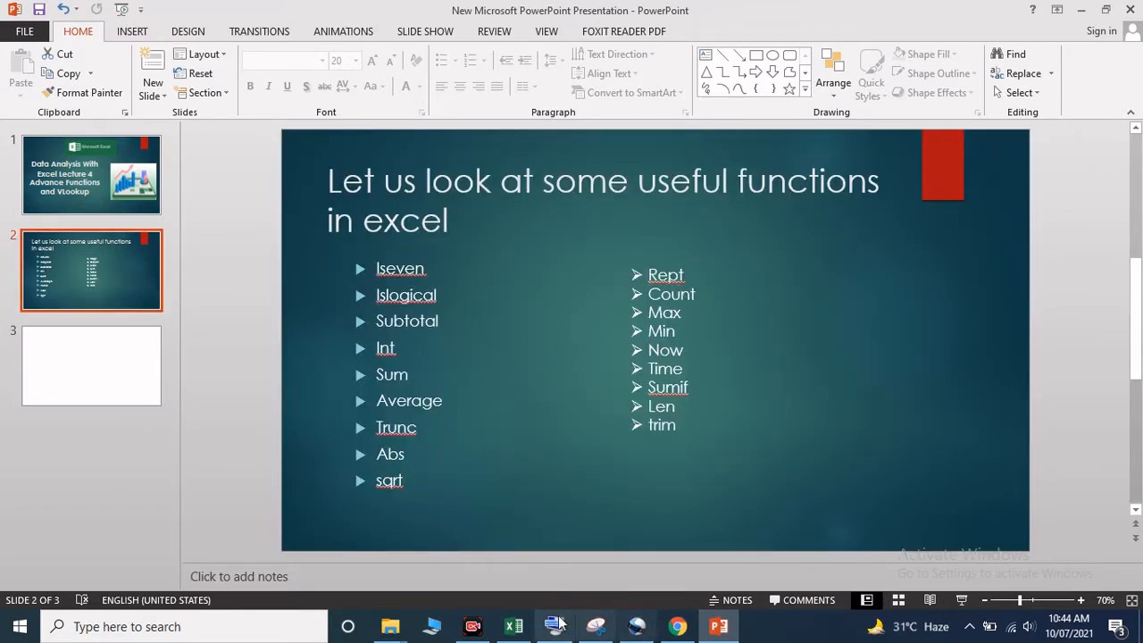
click(513, 626)
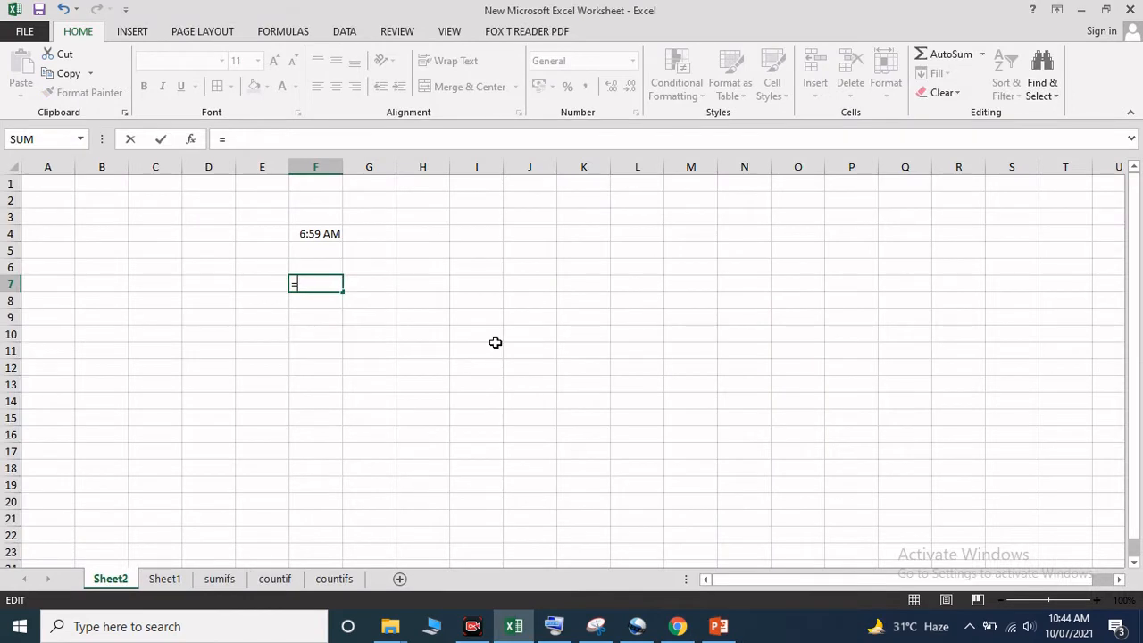
Browse the function suggestions starting with a, b and c for the formula in cell F7
text(a)
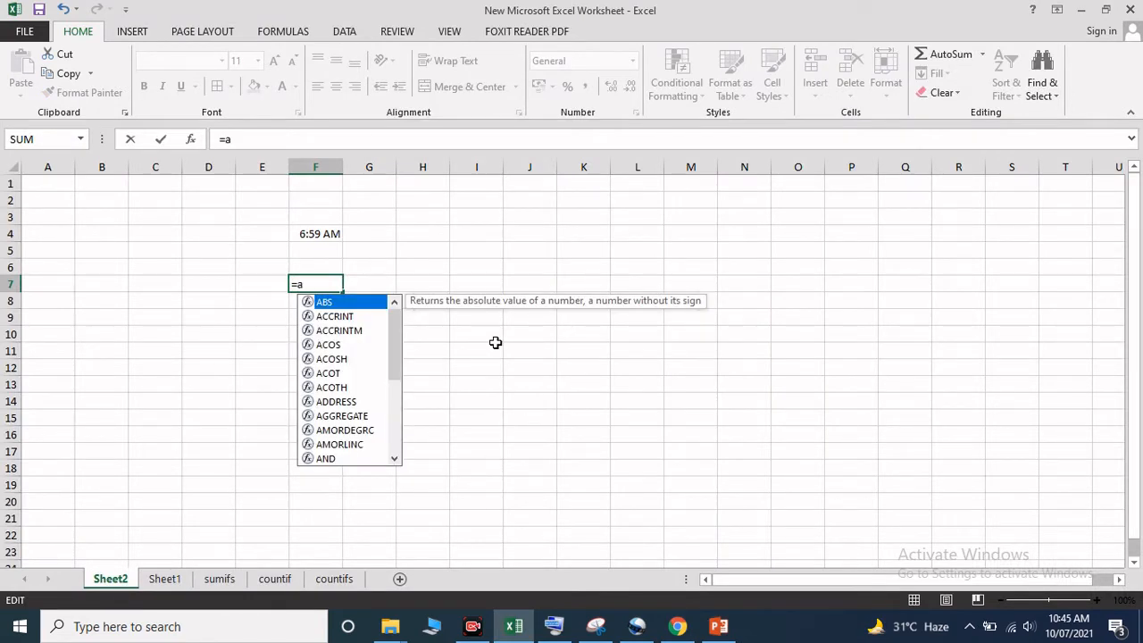
mouse_move(395, 345)
mouse_down()
mouse_move(411, 454)
mouse_move(408, 331)
mouse_move(395, 331)
mouse_up()
key(BackSpace)
text(b)
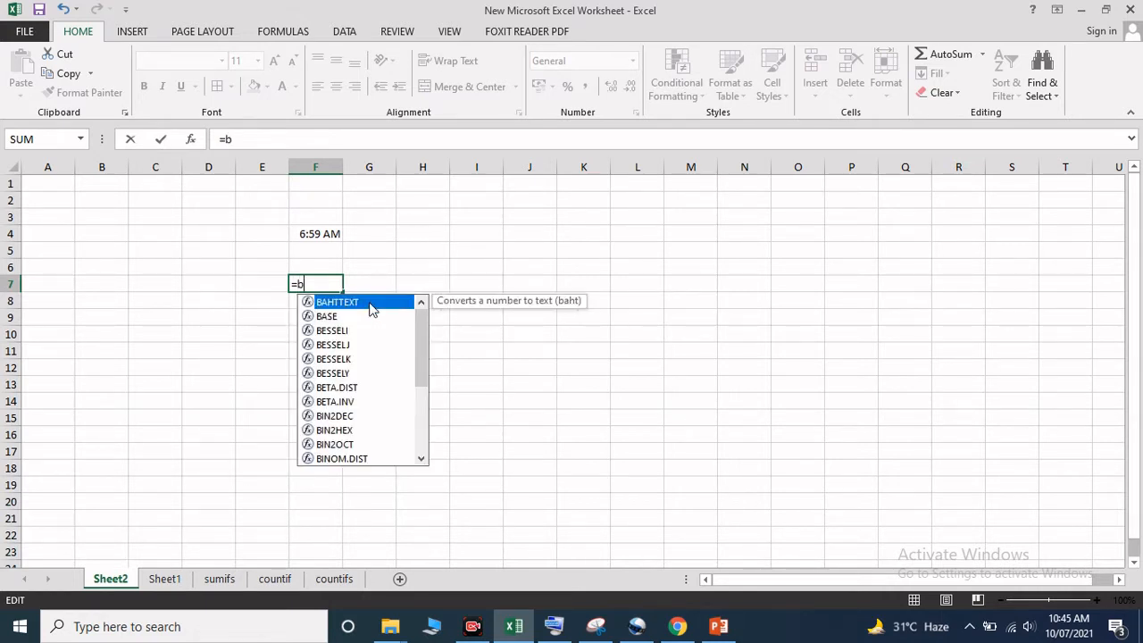
scroll(386, 284, down, 2)
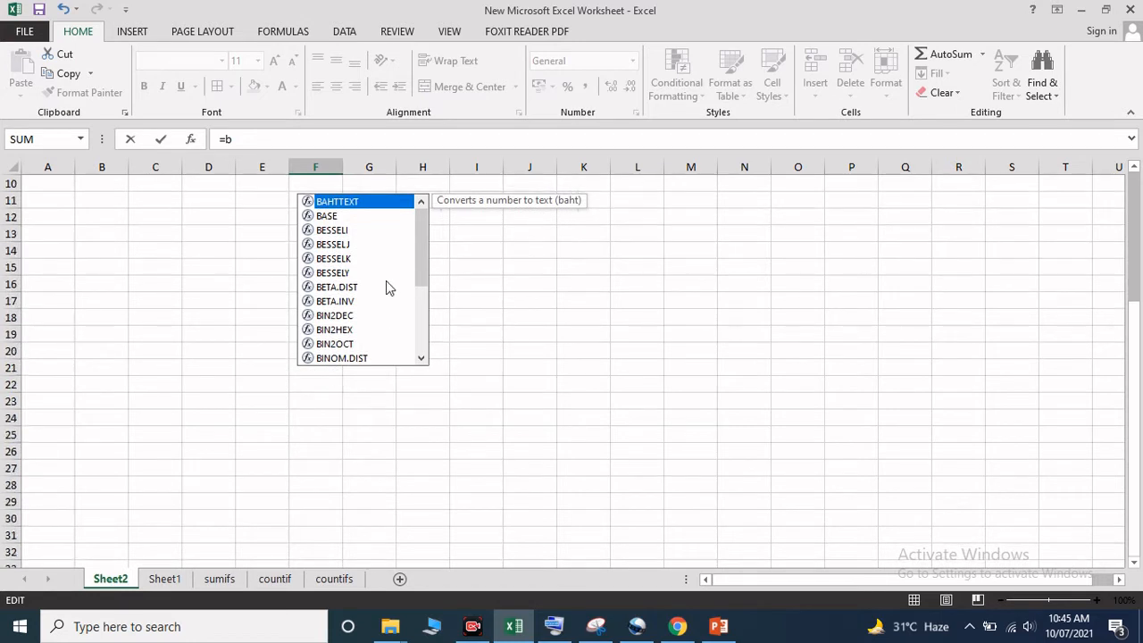
scroll(505, 255, up, 2)
drag(422, 246, 255, 154)
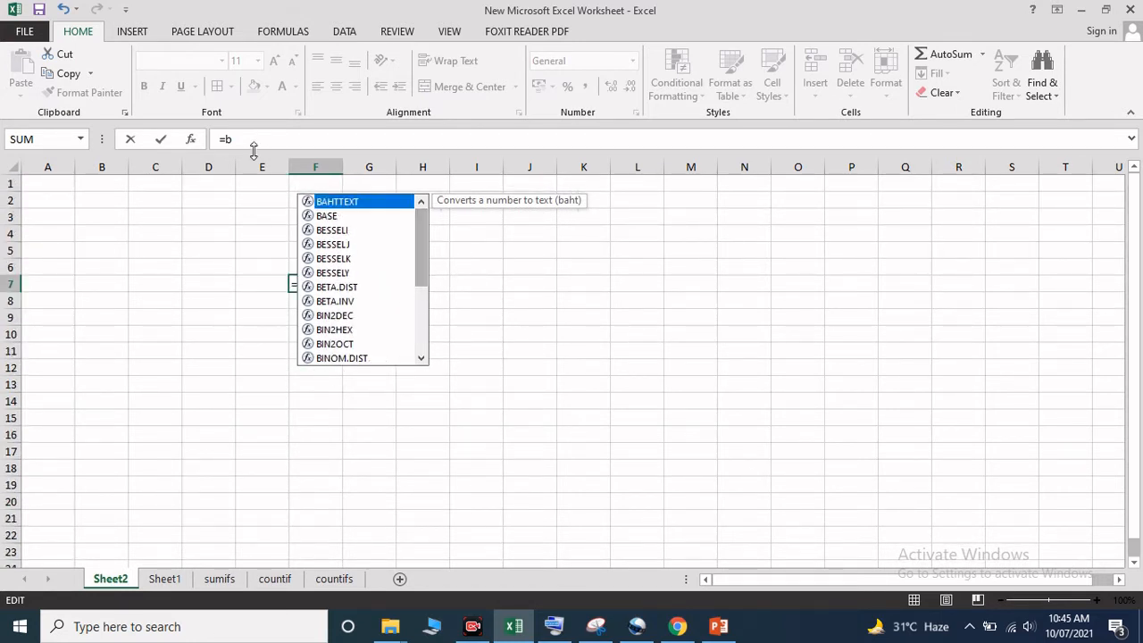
click(255, 140)
key(BackSpace)
text(c)
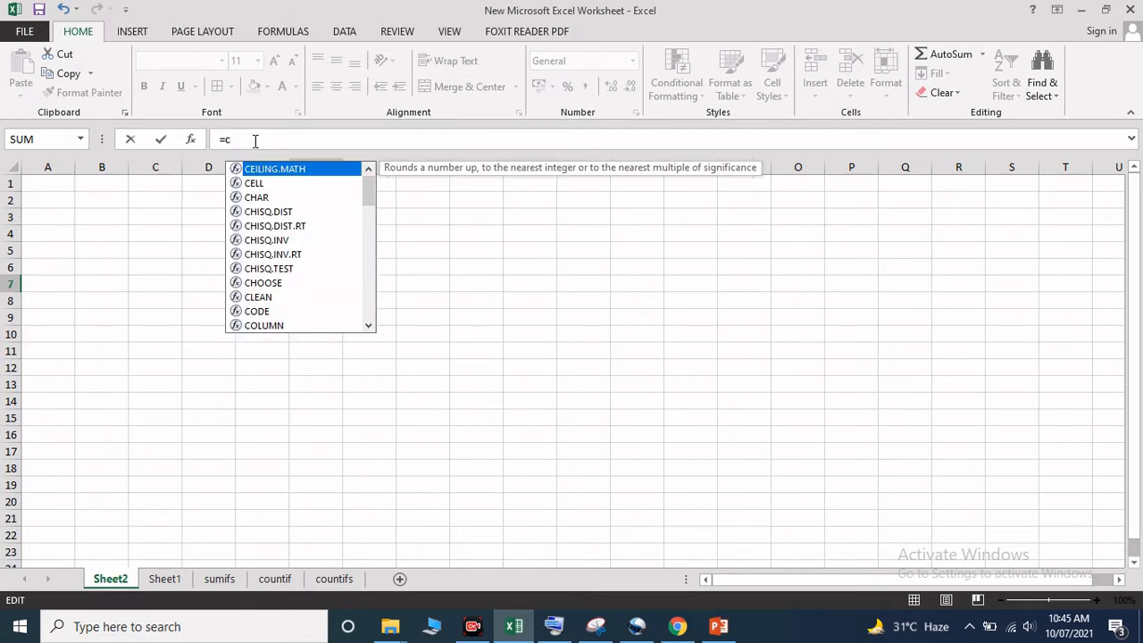
drag(371, 199, 383, 298)
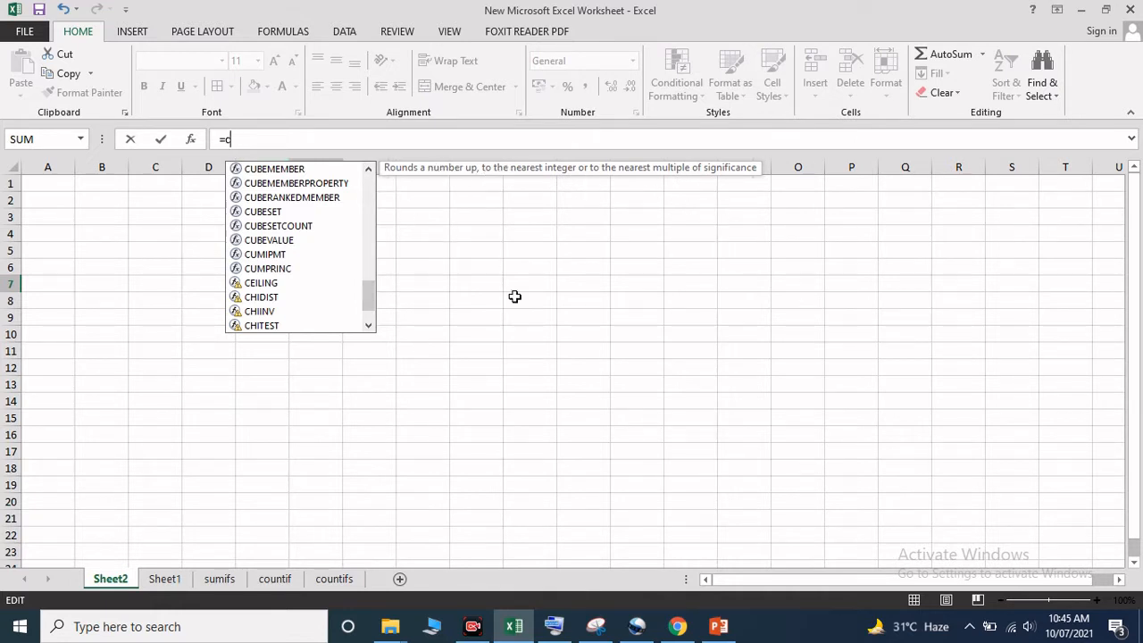
Look up the TRIM function's description in the suggestions for F7, and clear the name from the formula
key(BackSpace)
text(trim)
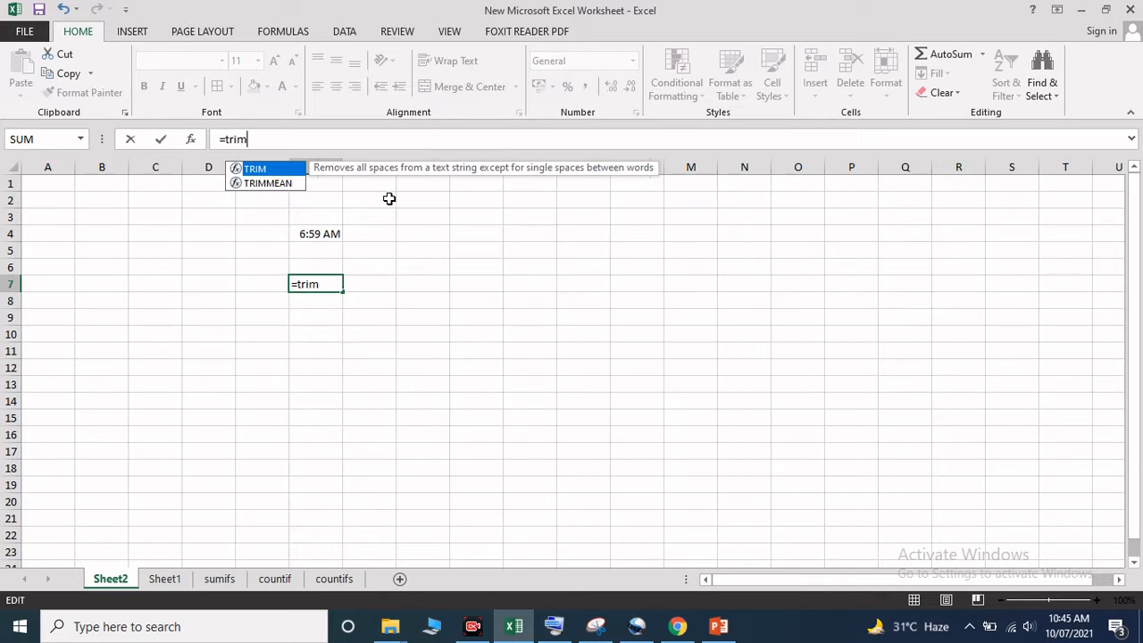
key(BackSpace)
key(BackSpace)
key(BackSpace)
key(BackSpace)
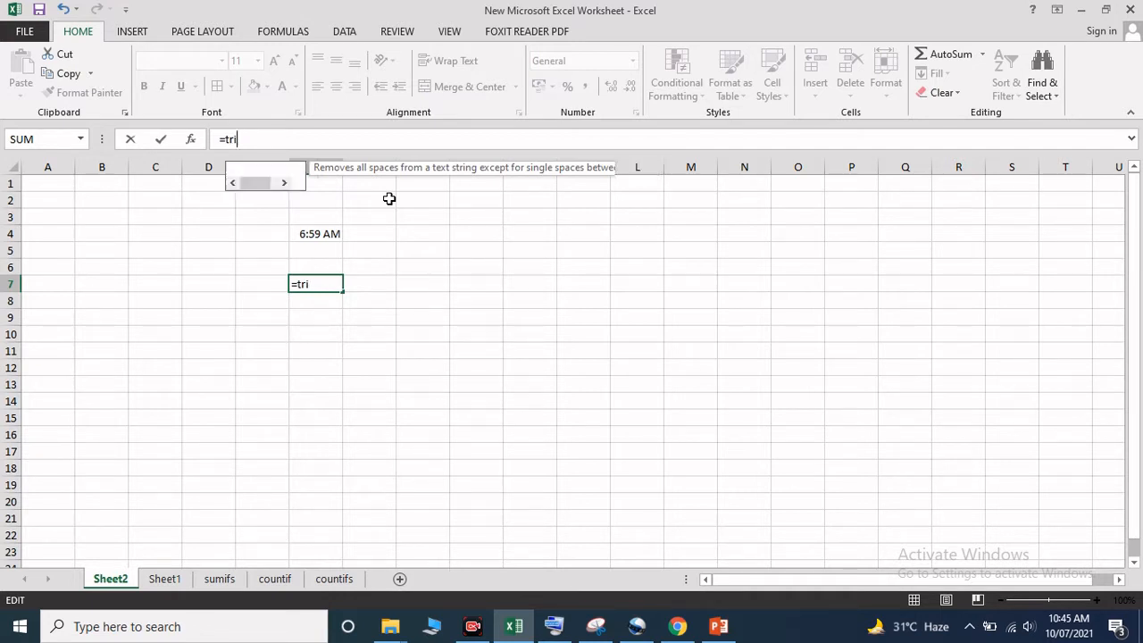
Try to enter the DATE function without arguments in cell F7, as =date() and as =date
text(date)
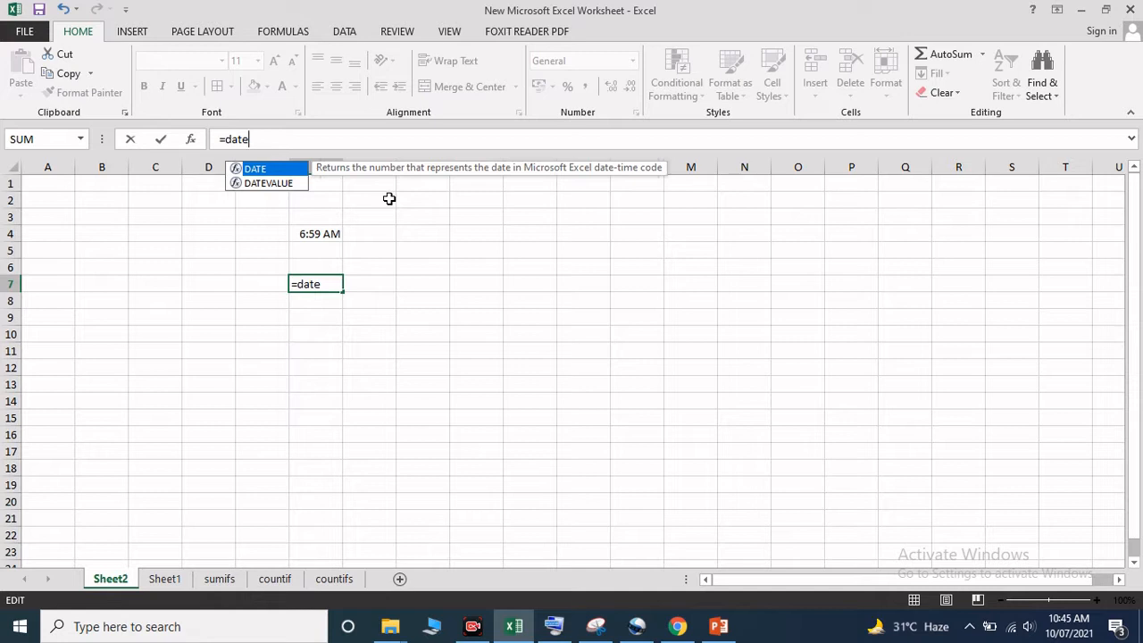
text(()
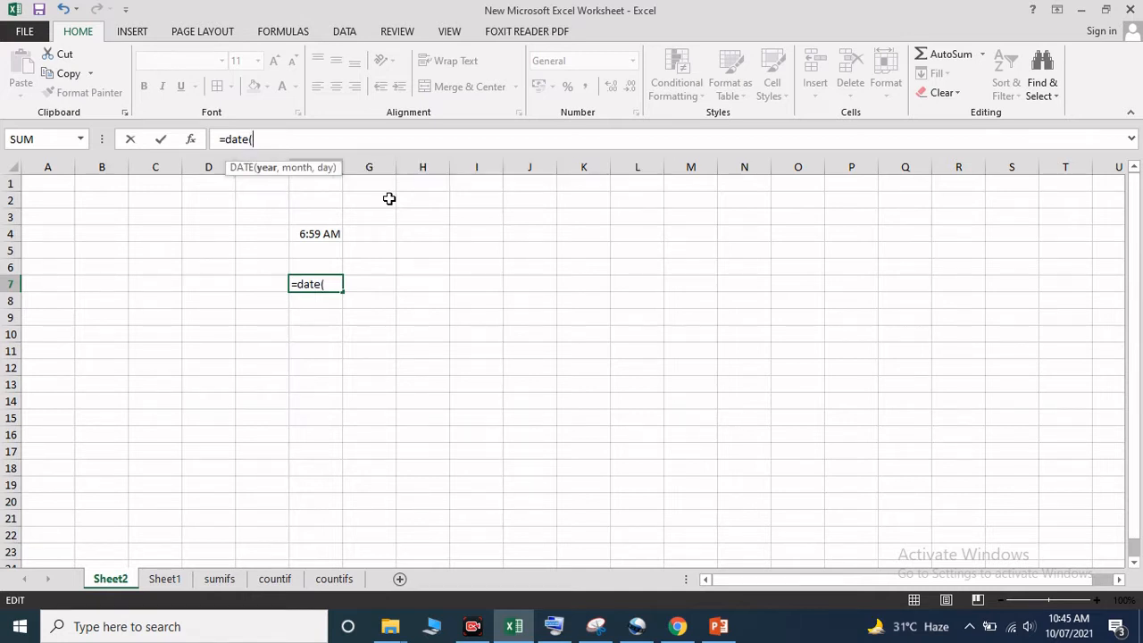
text())
key(Return)
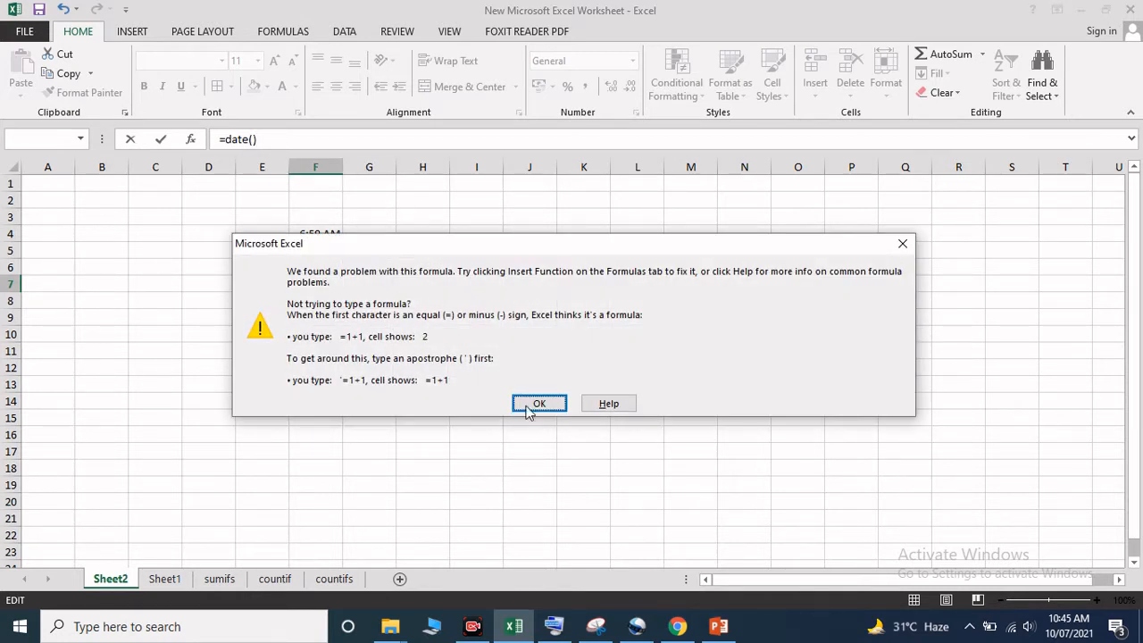
click(539, 402)
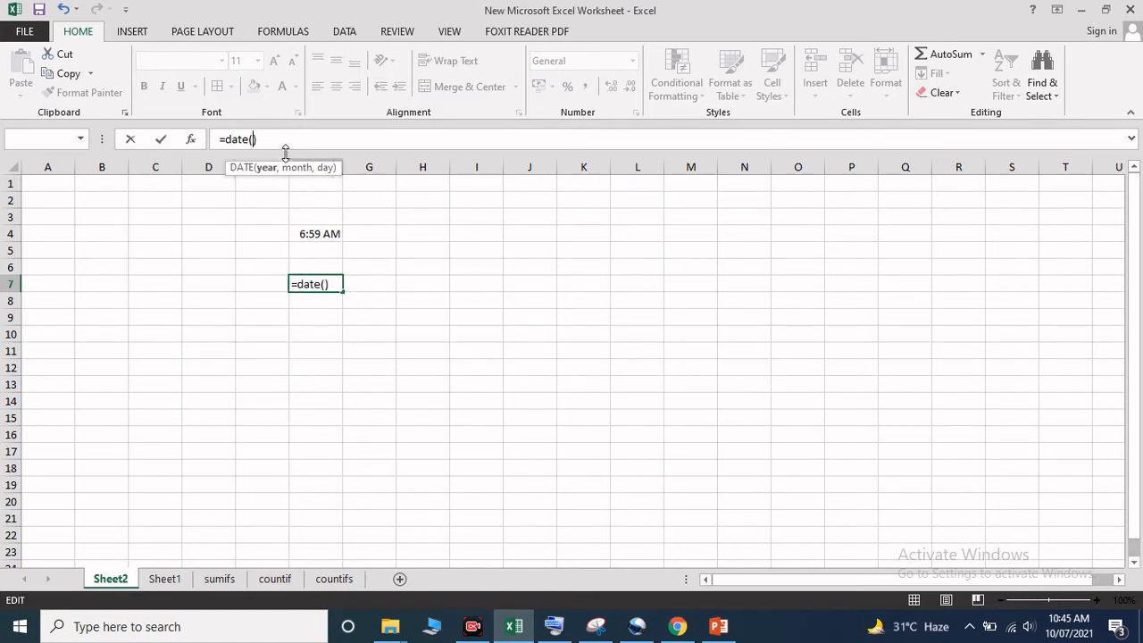
key(BackSpace)
key(BackSpace)
key(Return)
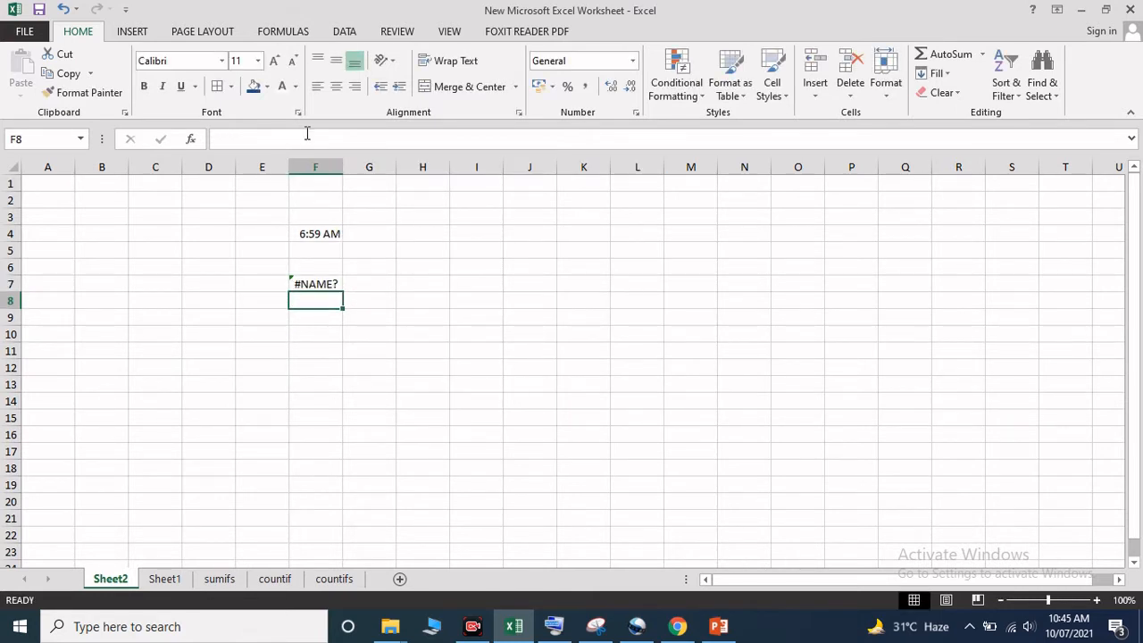
Clear the date name from F7's formula and browse the function suggestions starting with f
click(323, 282)
click(278, 140)
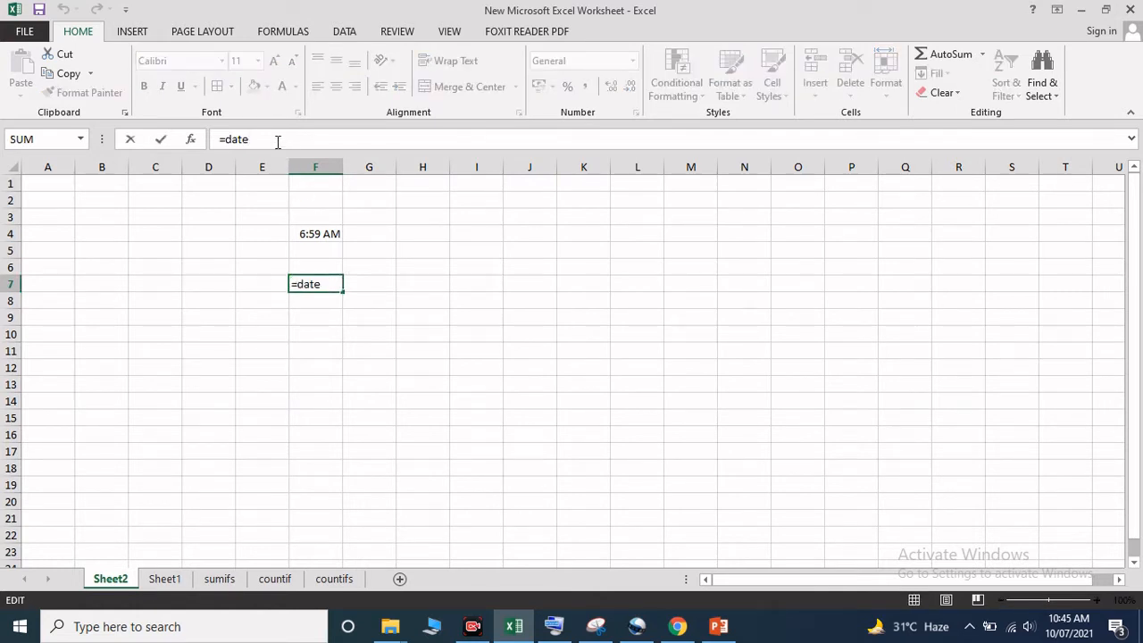
text(()
key(BackSpace)
key(BackSpace)
key(BackSpace)
key(BackSpace)
key(BackSpace)
key(BackSpace)
text(f)
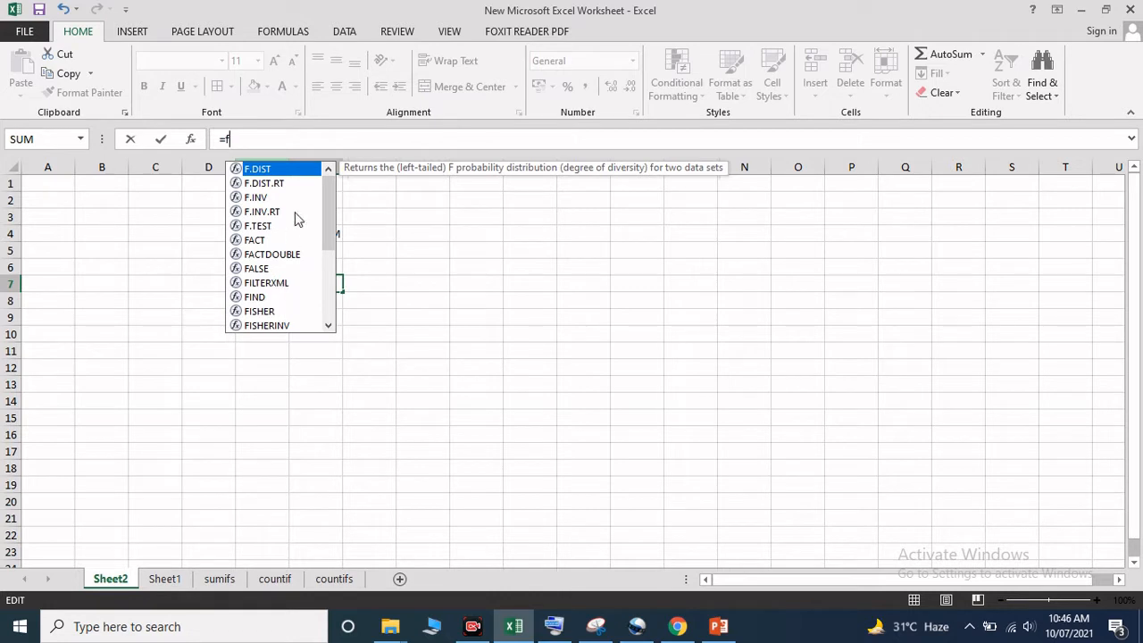
mouse_move(331, 207)
mouse_down()
mouse_move(327, 287)
mouse_move(331, 224)
mouse_up()
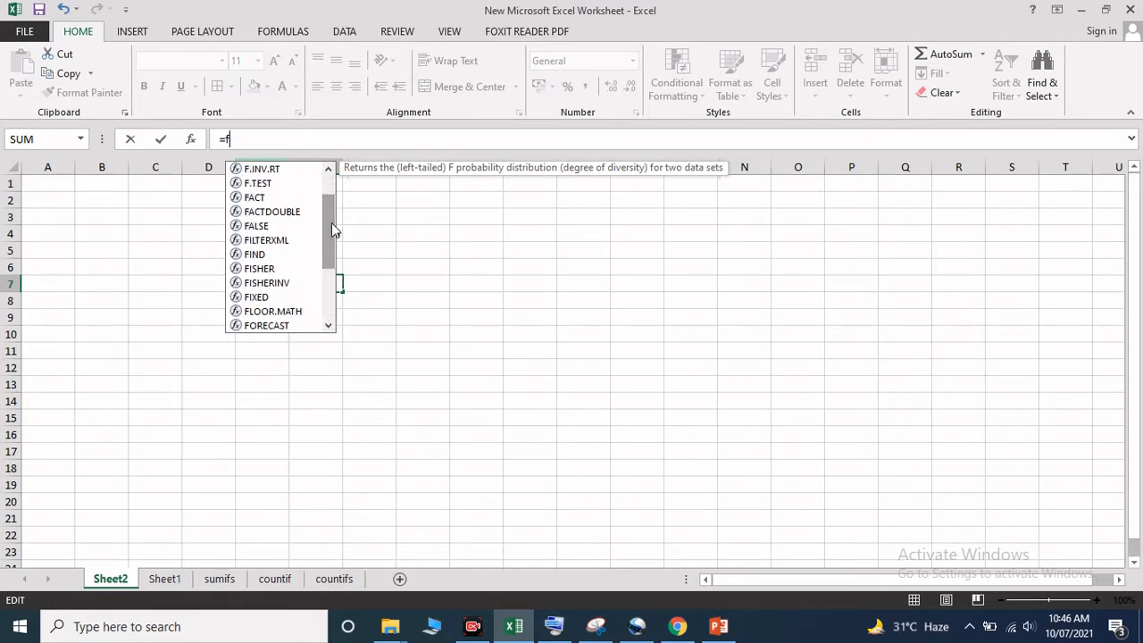
Check the function list in PowerPoint, and enter =Now() in cell F7 of the Excel worksheet
click(719, 625)
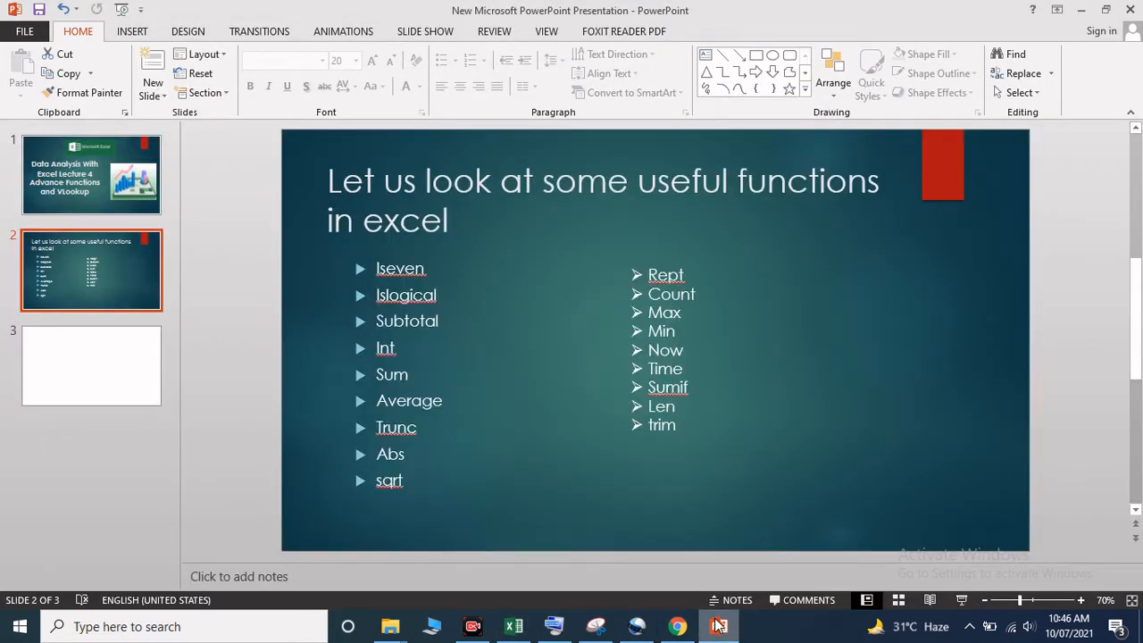
click(718, 626)
key(BackSpace)
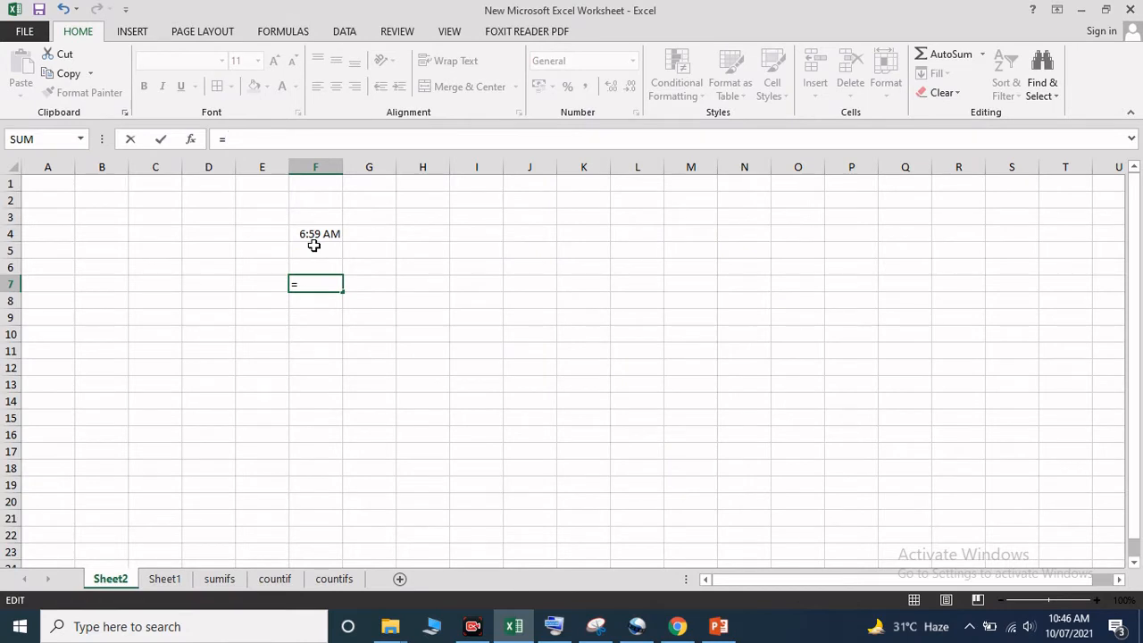
text(Now)
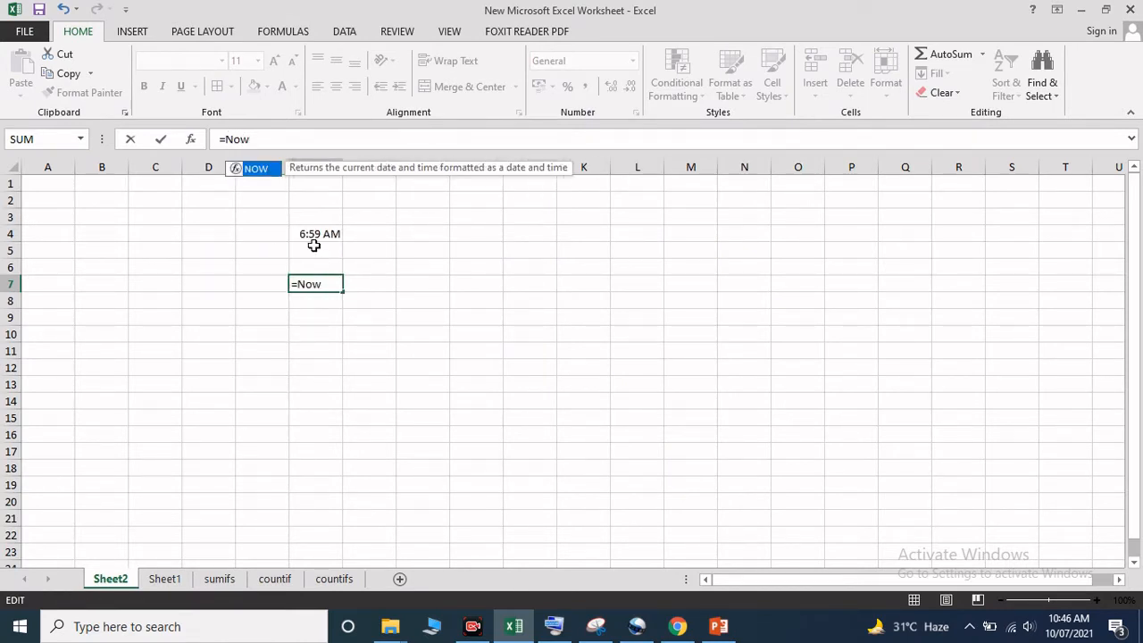
text(())
key(Return)
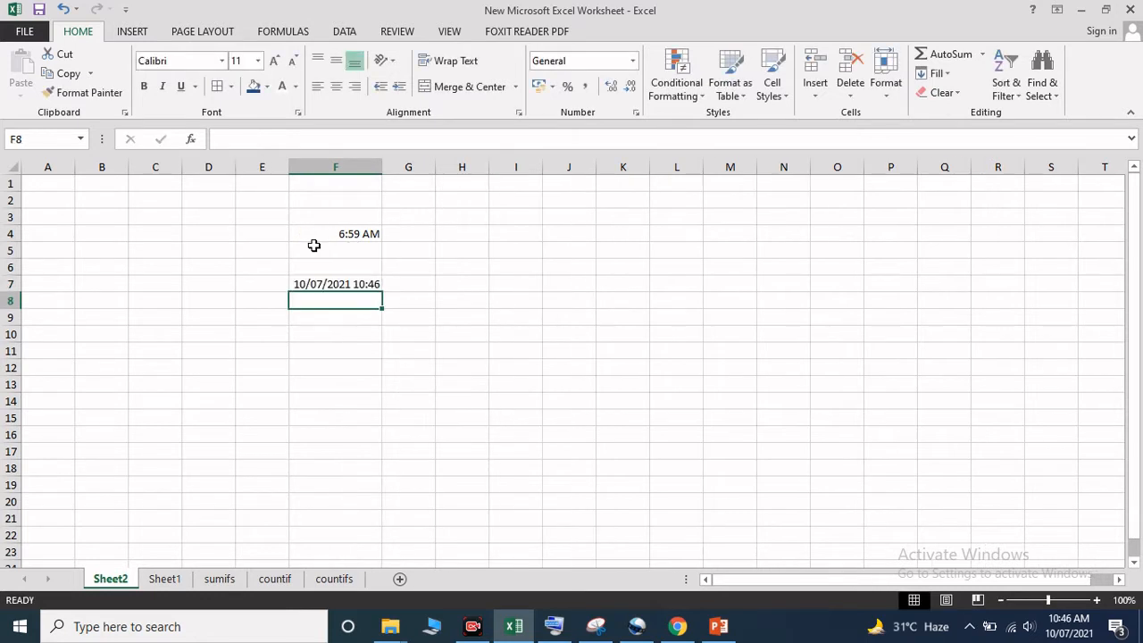
Inspect the NOW formula in cell F7 and check the function list in PowerPoint before returning to Excel
click(373, 286)
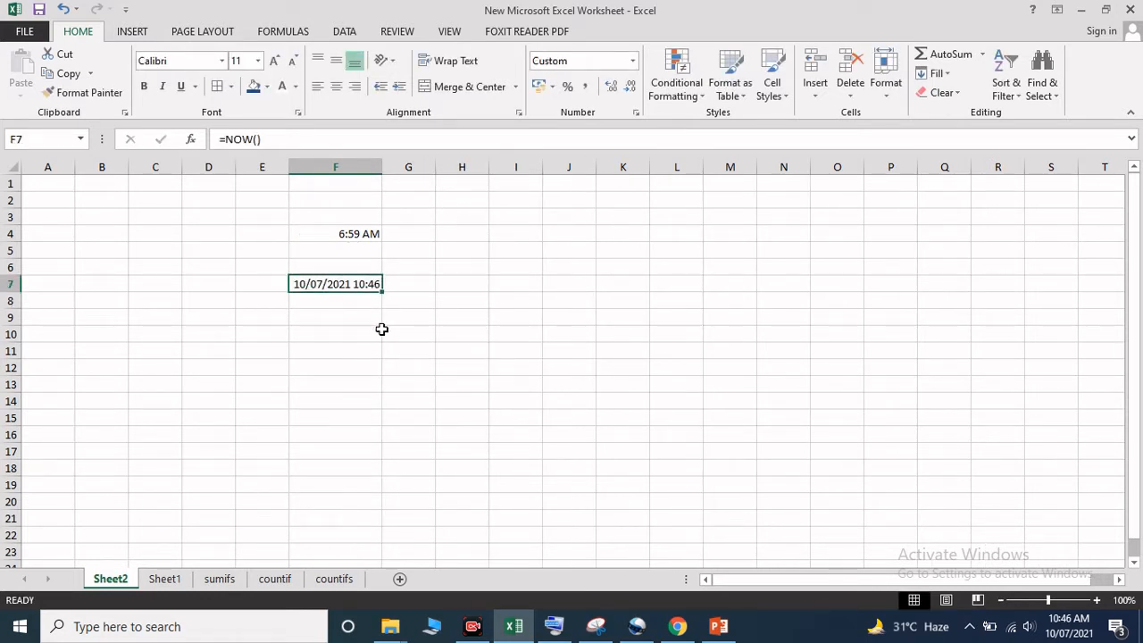
click(334, 308)
click(339, 287)
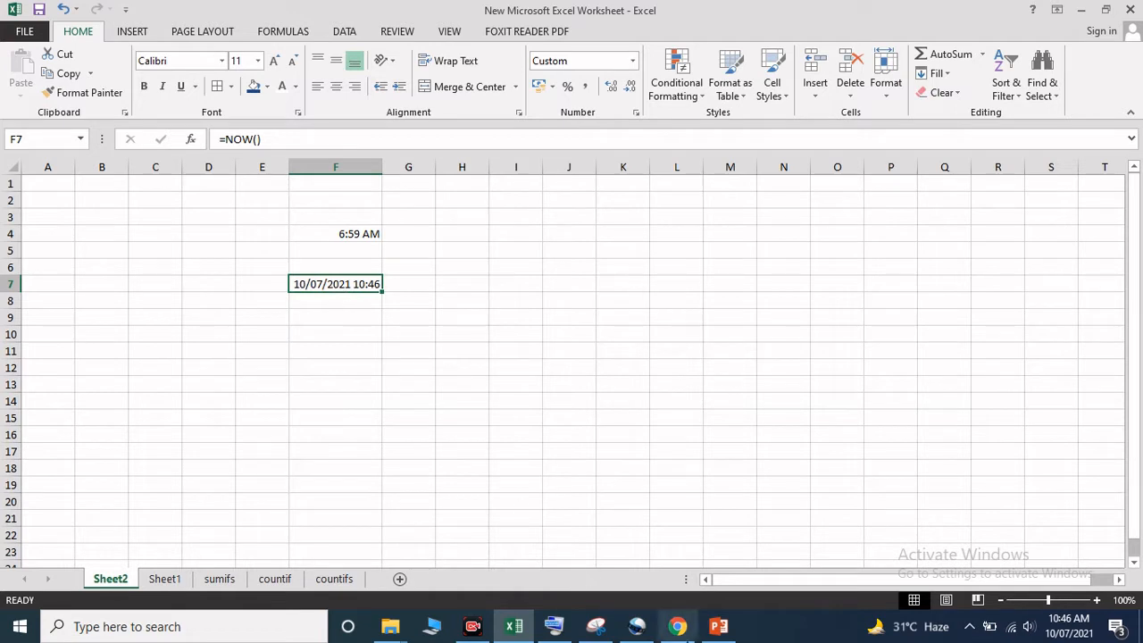
click(314, 317)
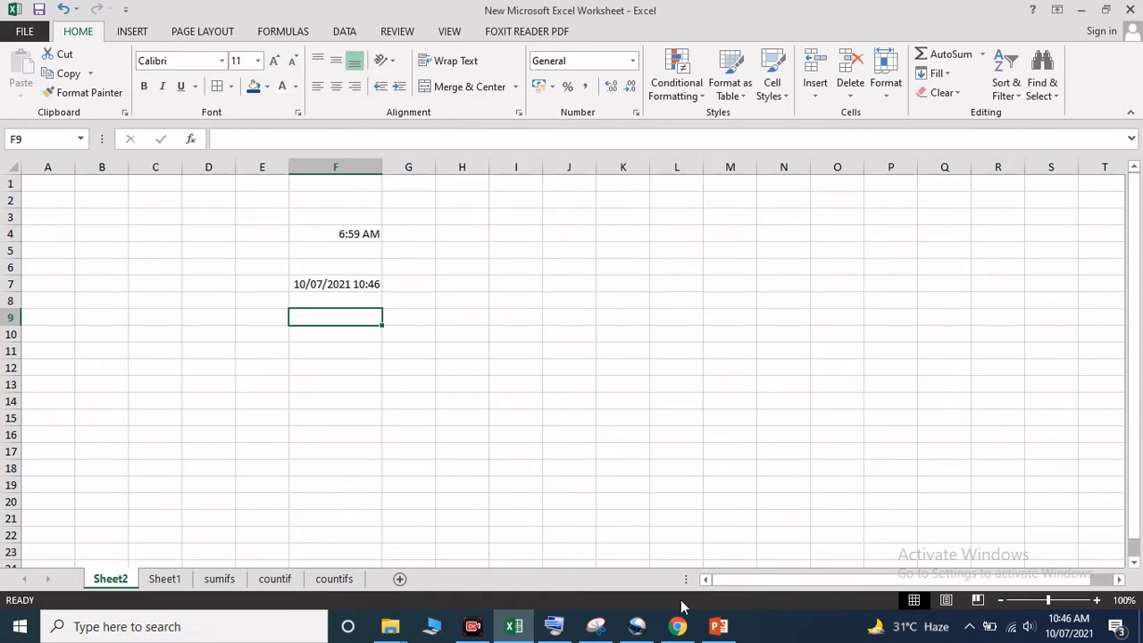
click(717, 626)
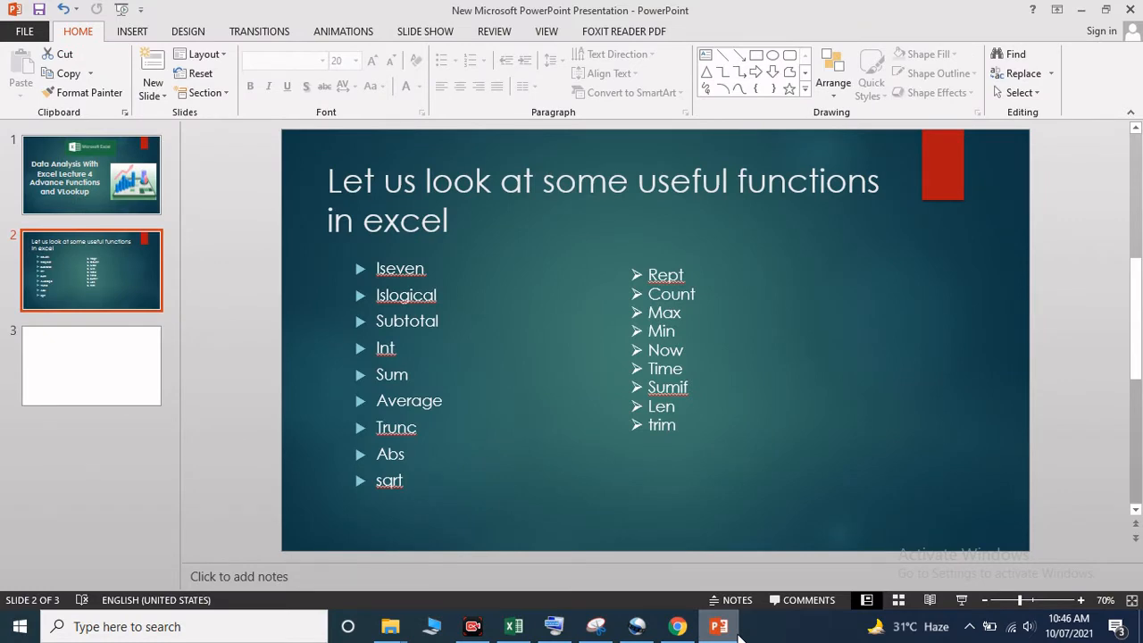
click(735, 632)
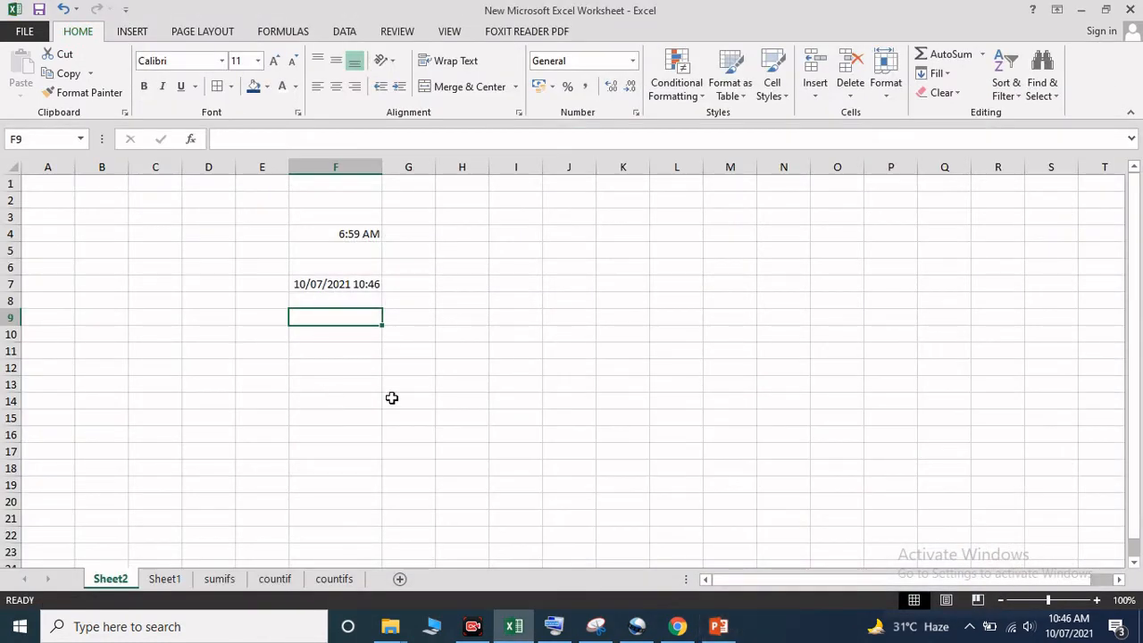
Open Sheet1 and examine the InsuredValue and Region entries of the first record
click(163, 582)
click(711, 370)
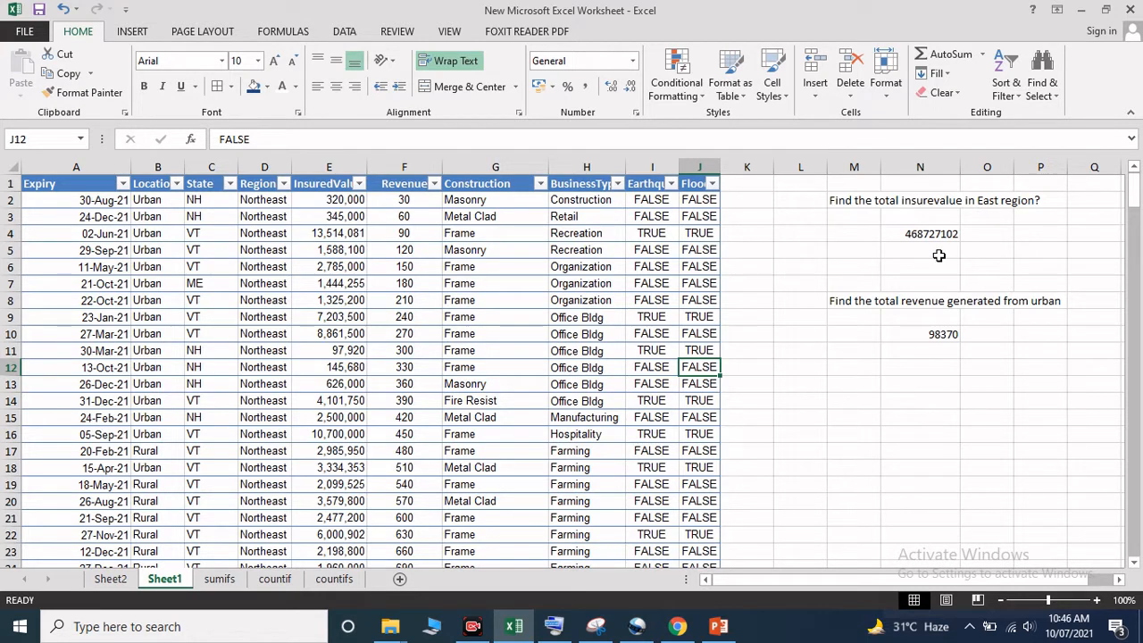
click(337, 198)
click(276, 200)
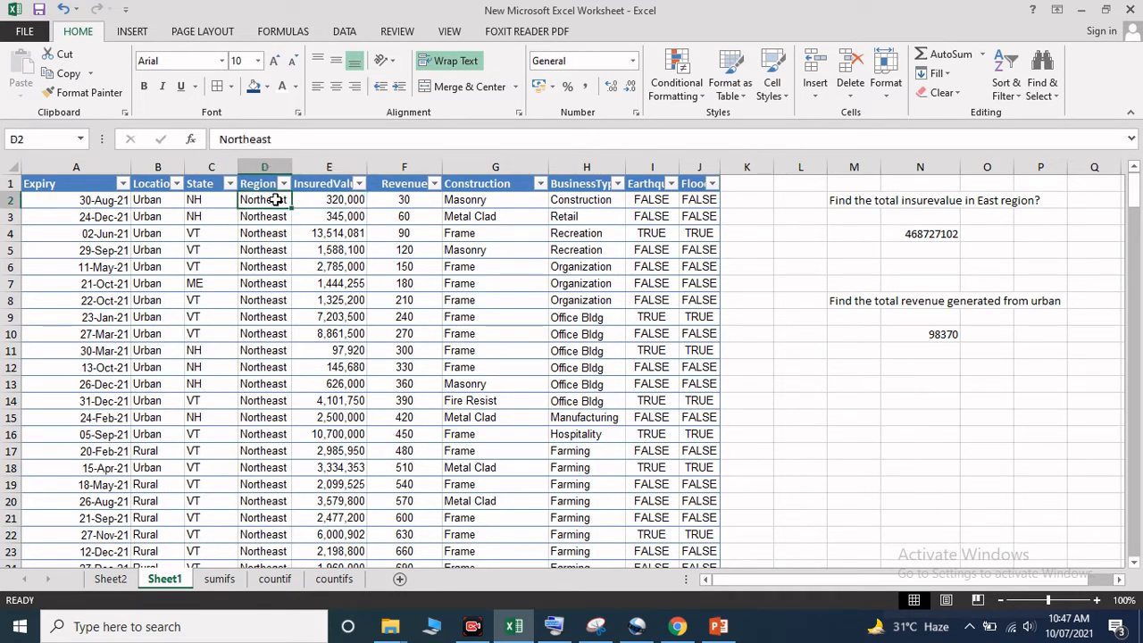
Filter the Region column to show only the East records
click(283, 183)
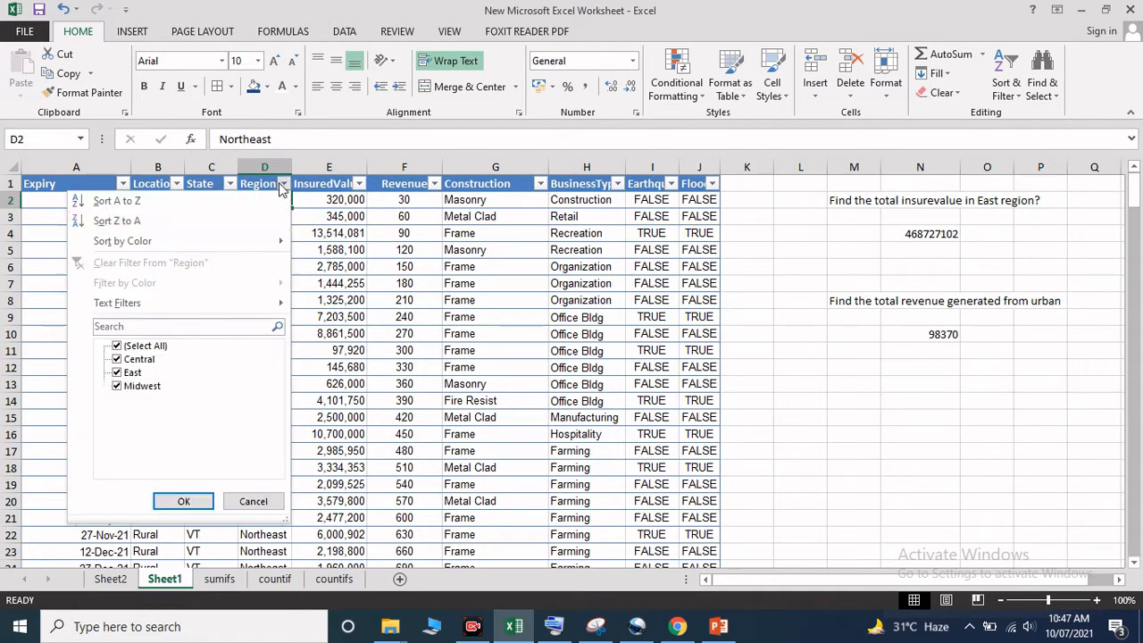
click(163, 348)
click(134, 373)
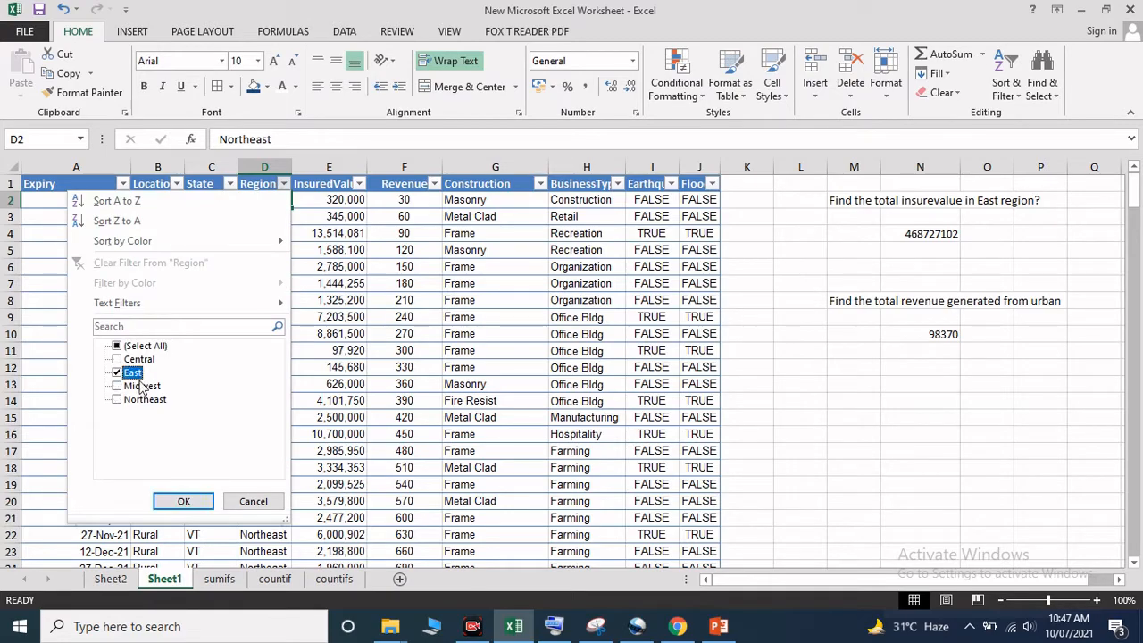
click(183, 501)
Total the filtered InsuredValue column in cell E251 with =SUBTOTAL(9,E2:E250) and inspect the formula
drag(331, 199, 332, 621)
click(338, 554)
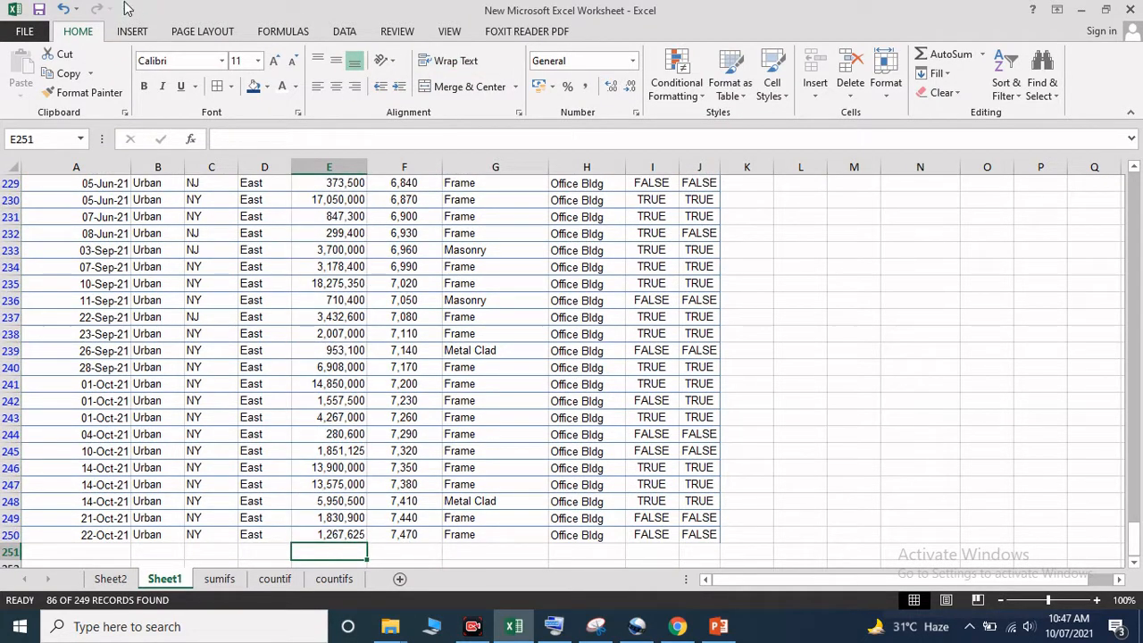
click(948, 53)
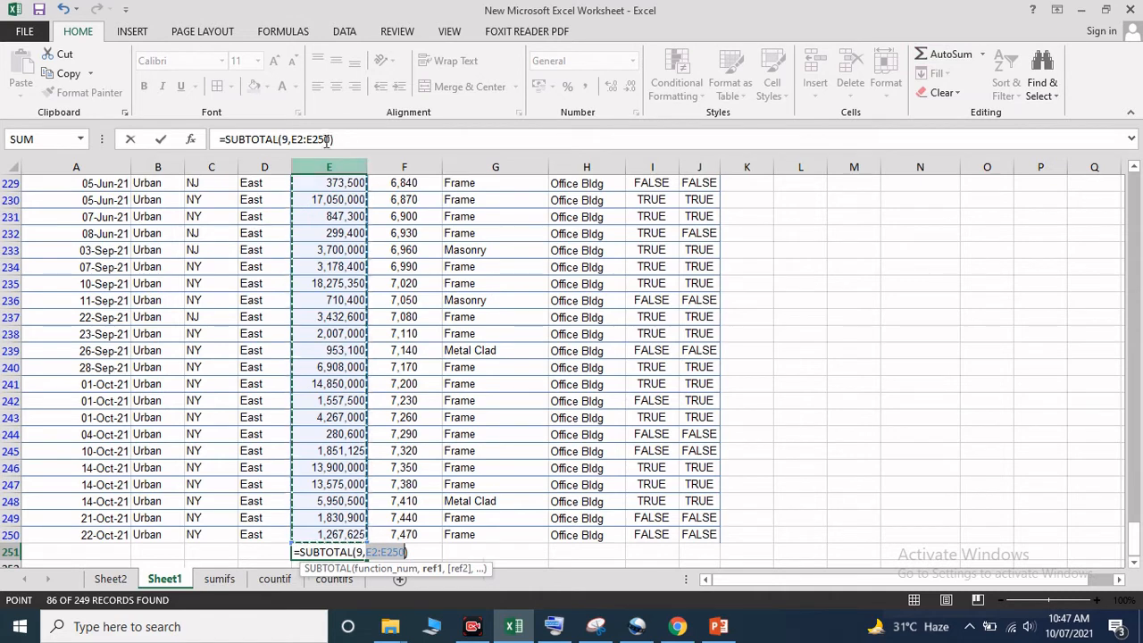
key(Return)
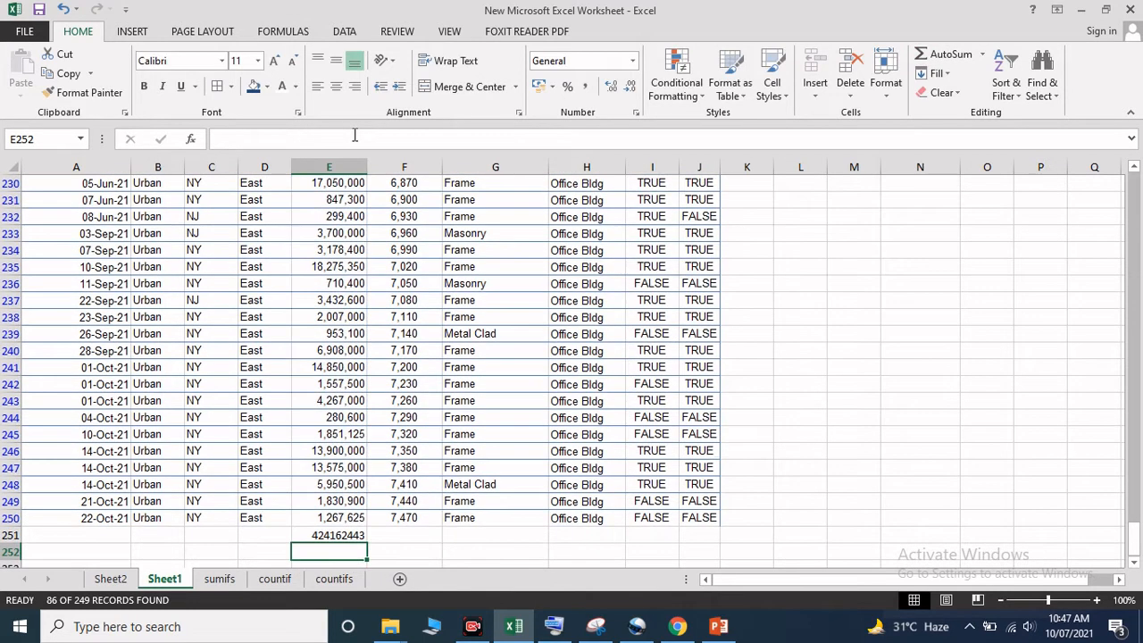
click(352, 535)
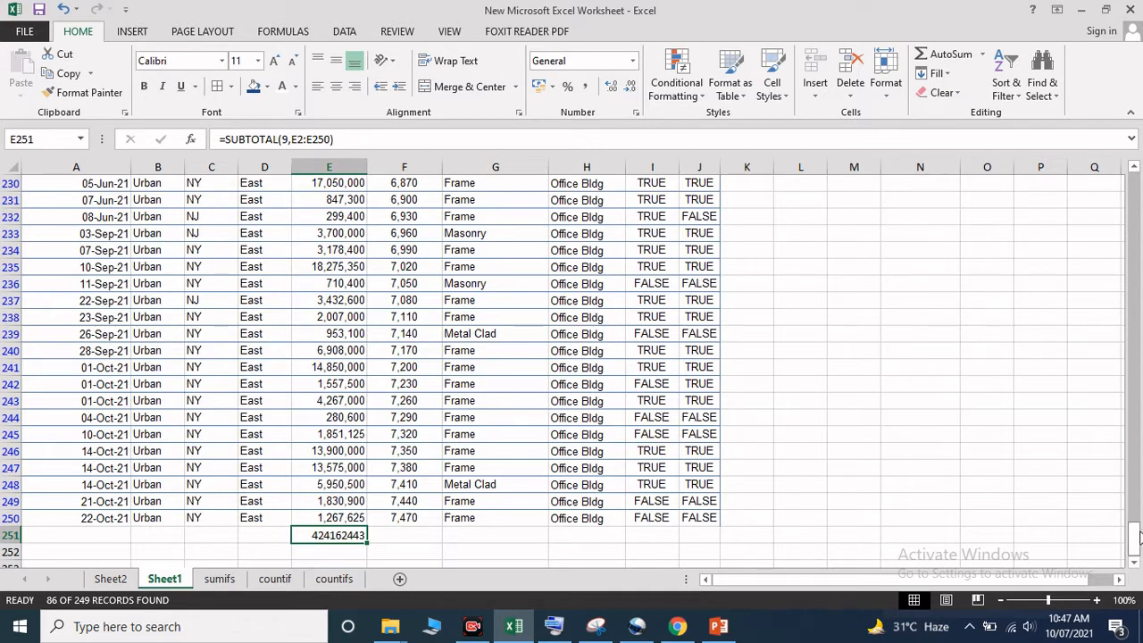
Remove the East filter from the insurance table and turn the header filters back on
click(677, 266)
click(1006, 82)
click(1050, 196)
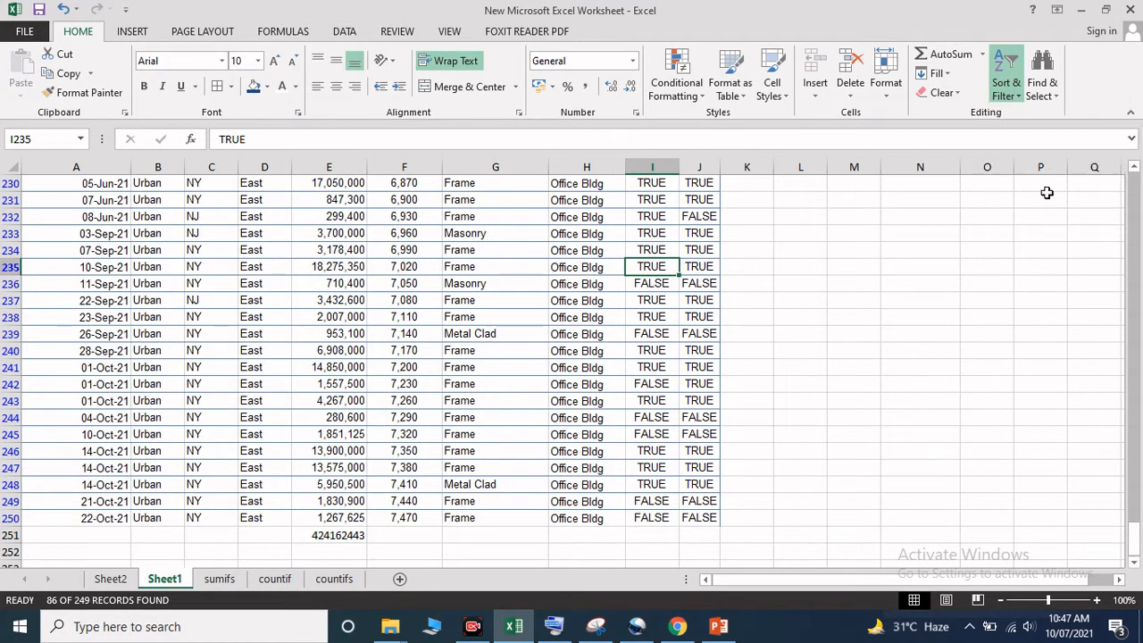
click(318, 231)
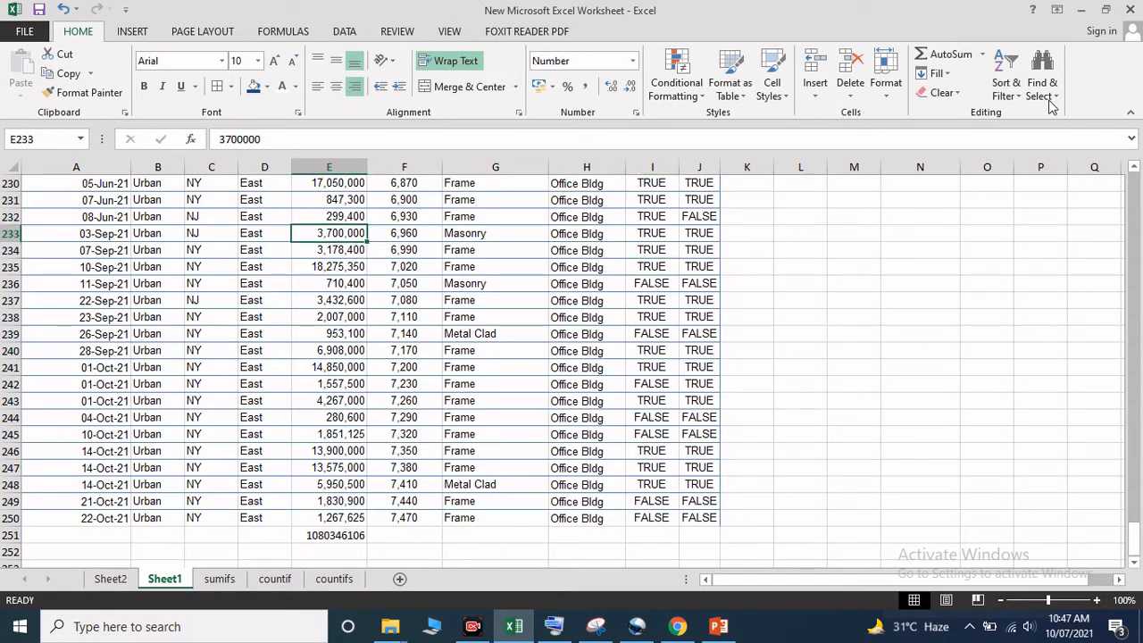
click(1006, 82)
click(1072, 496)
Inspect the existing SUMIF formula in cell N4, under the question about total insured value in the East region
drag(1133, 540, 1133, 189)
click(942, 233)
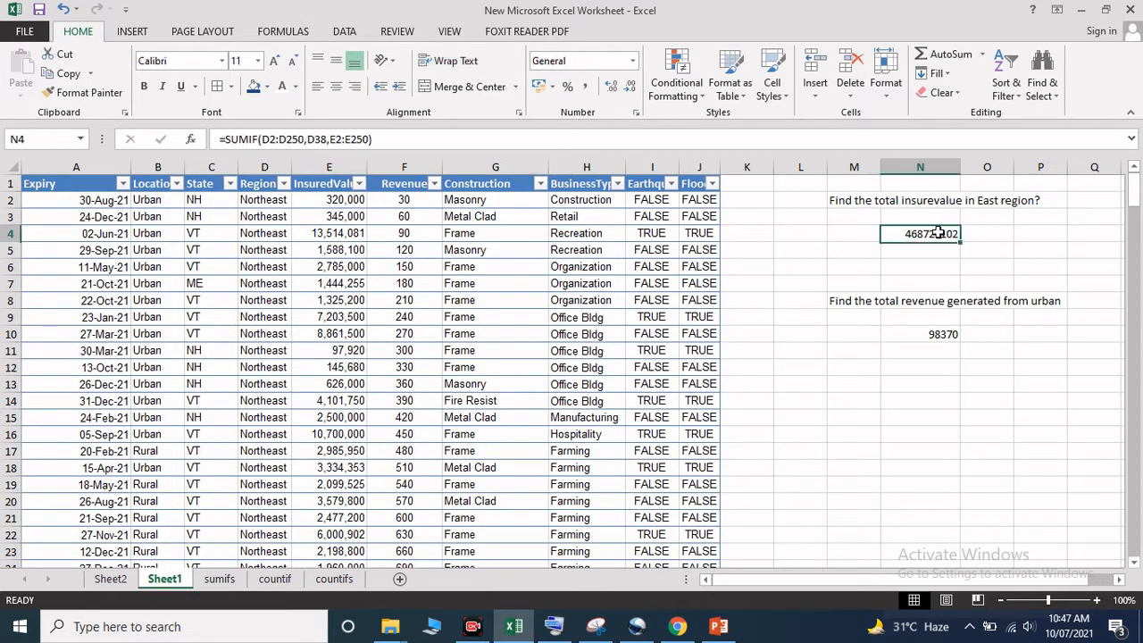
click(855, 382)
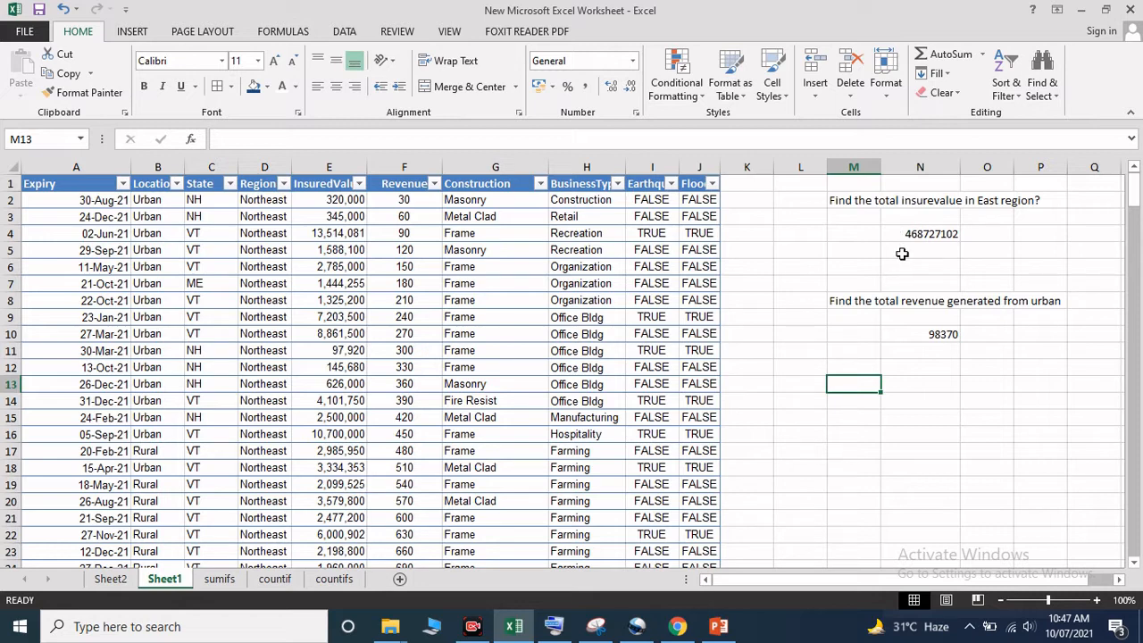
click(906, 236)
scroll(870, 254, right, 1)
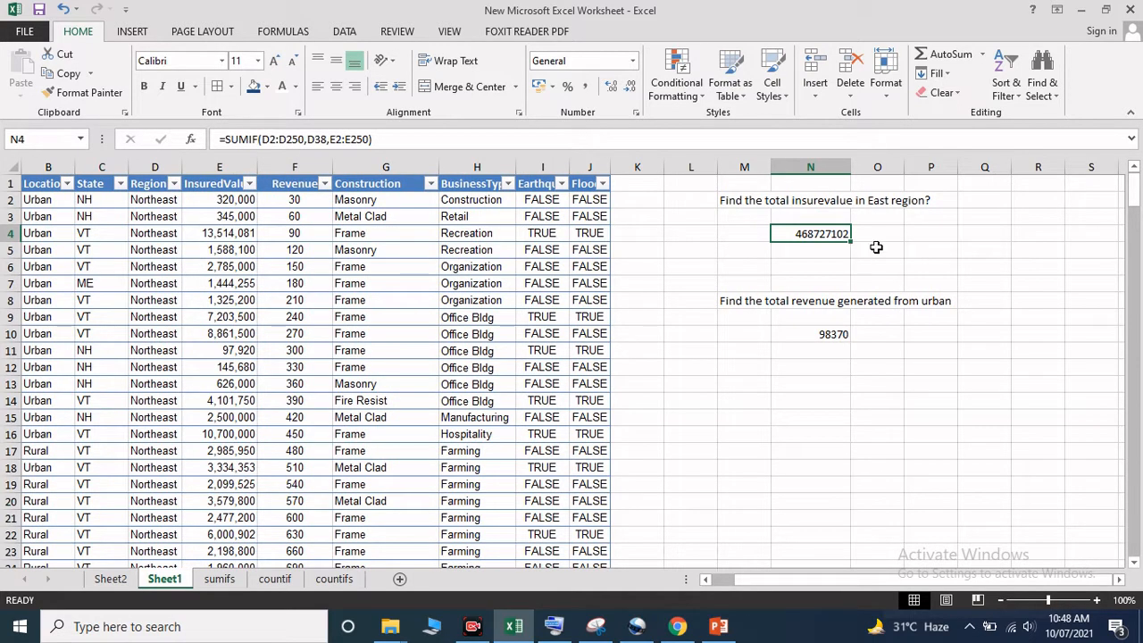
click(934, 234)
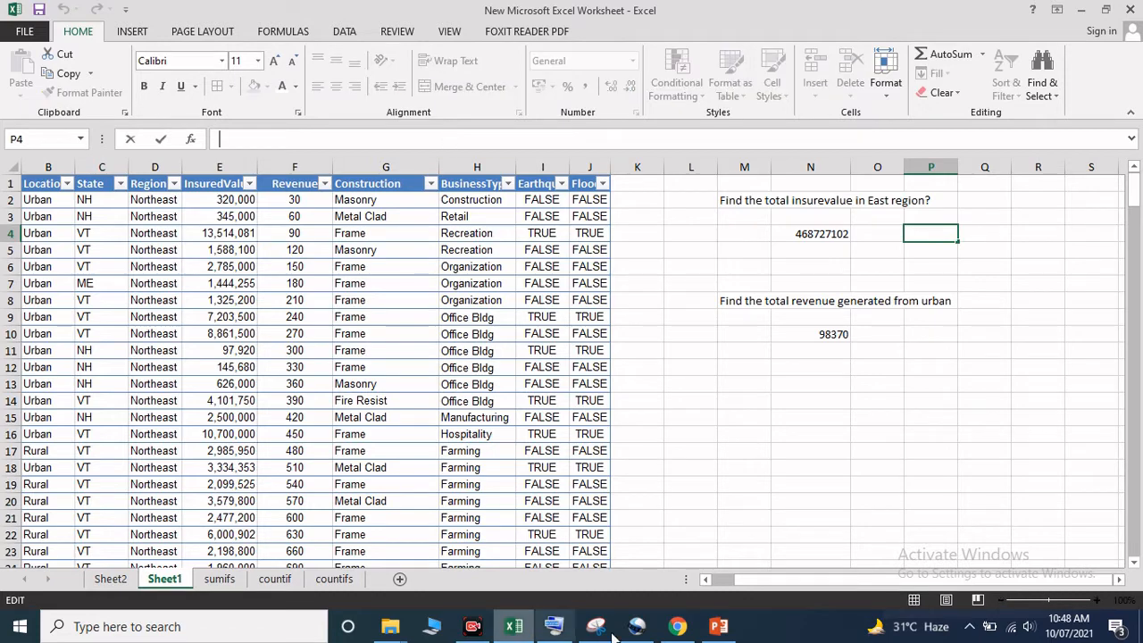
click(446, 138)
key(ctrl+super+o)
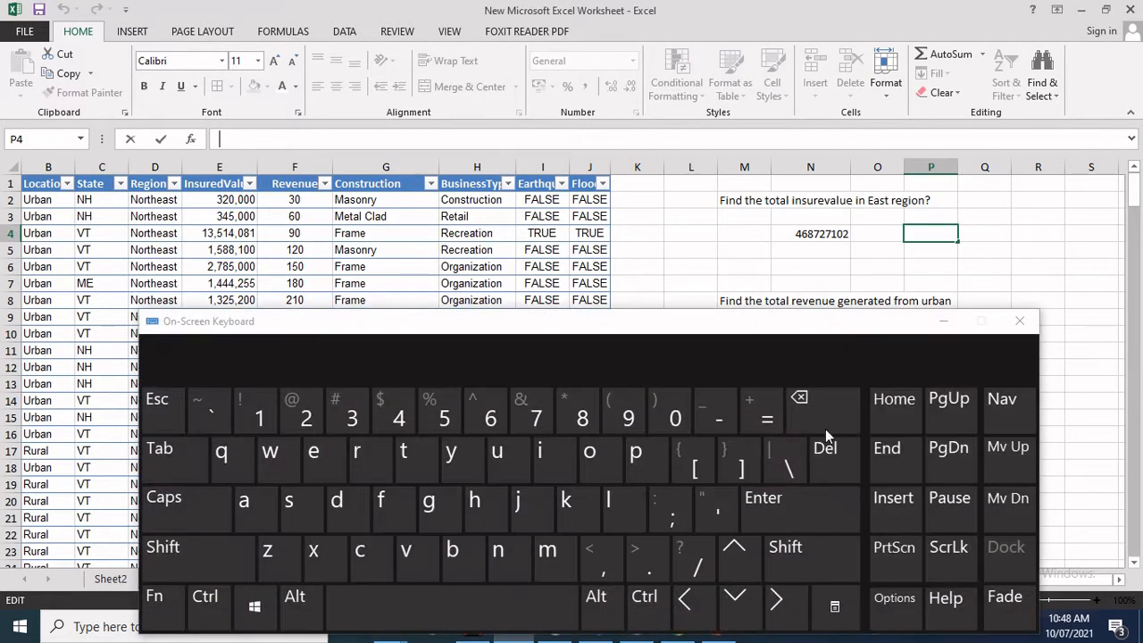
click(767, 419)
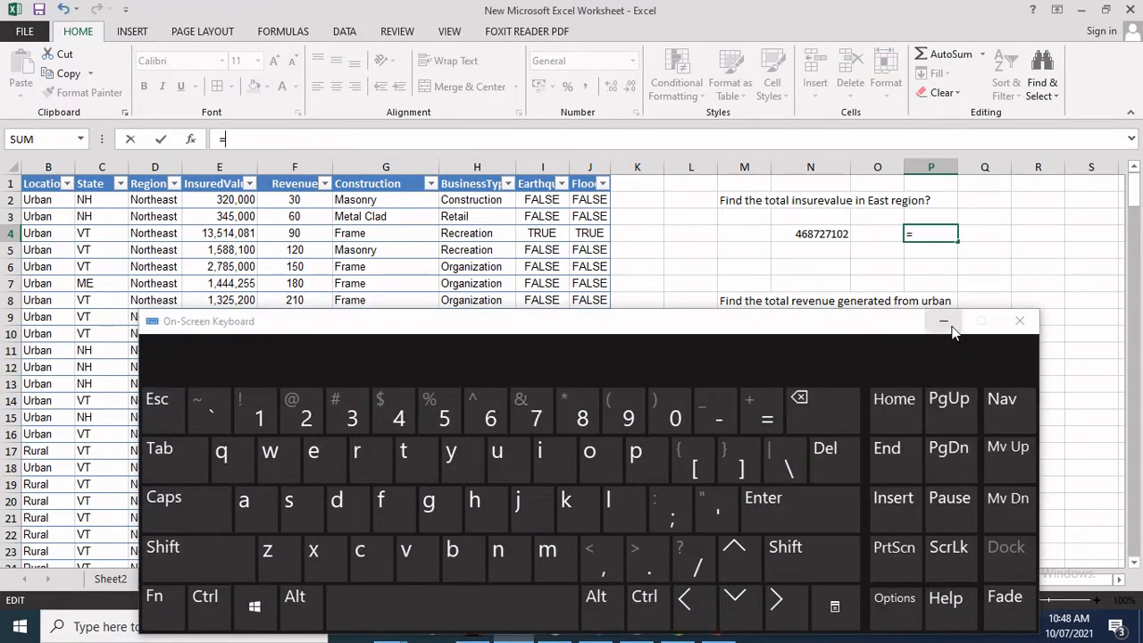
text(sumif)
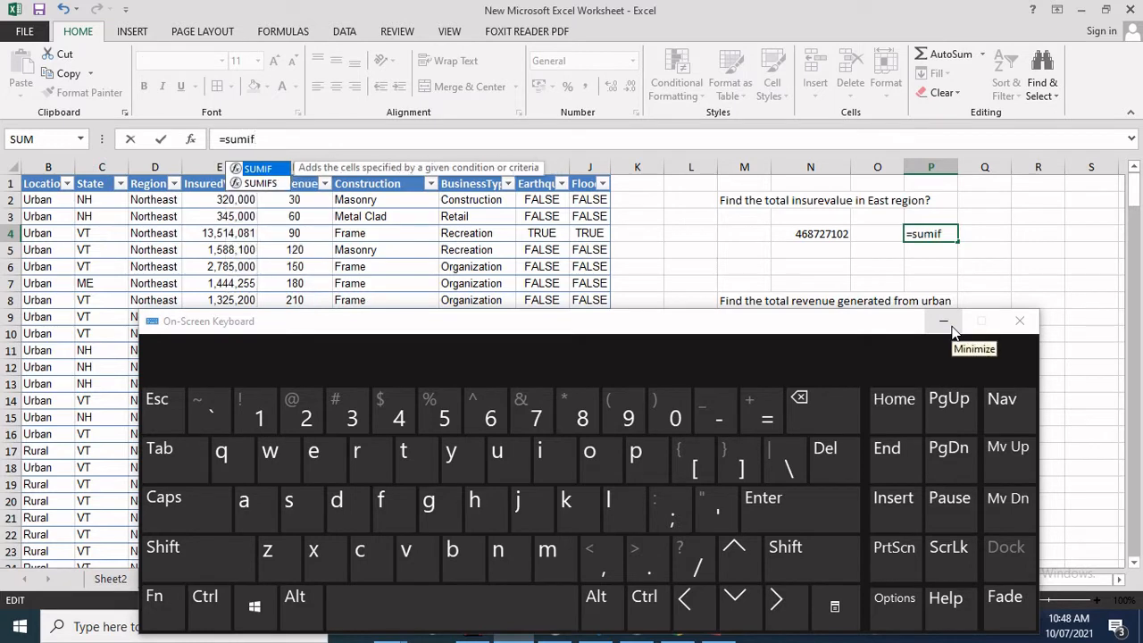
text(()
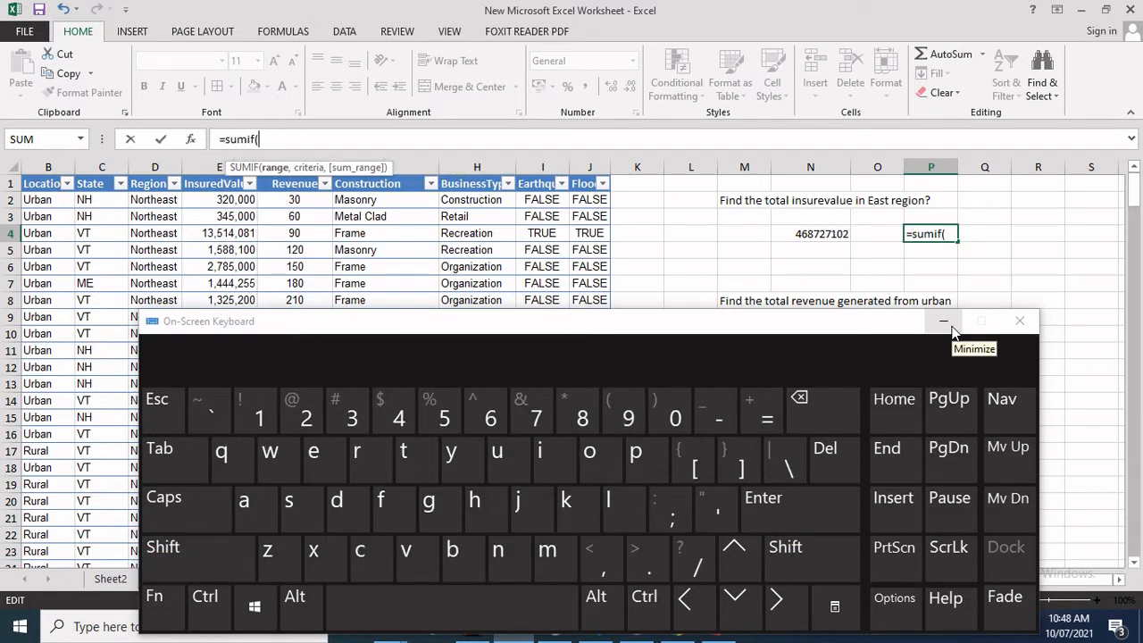
click(945, 321)
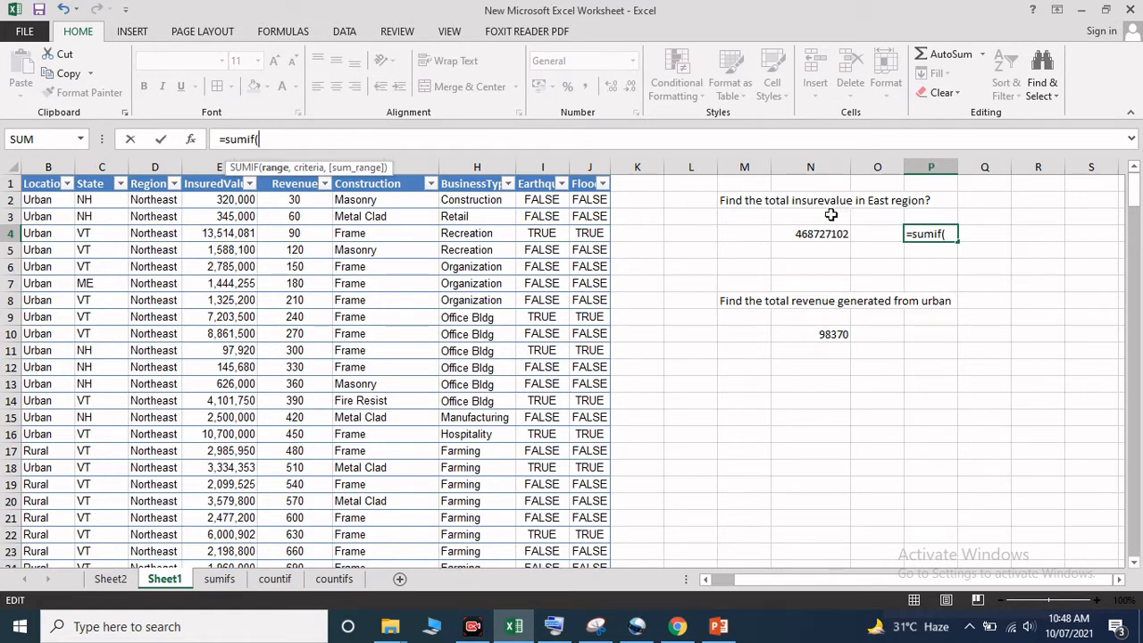
key(Escape)
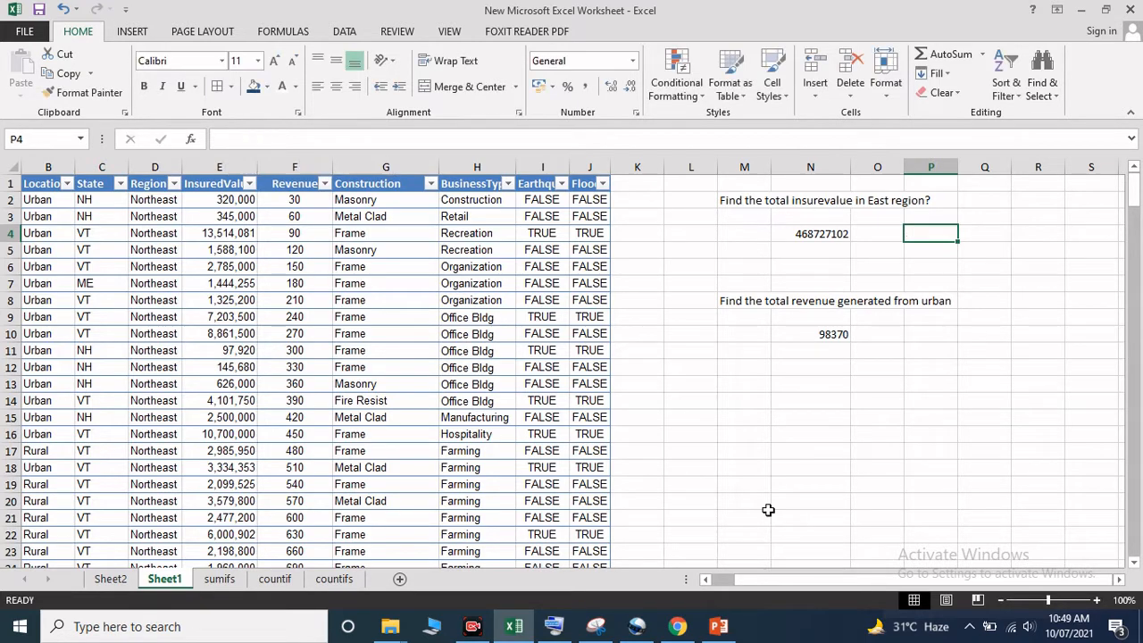
Start a SUMIF formula in cell P4 with the Region entries D2:D250 as its range
click(405, 143)
click(554, 627)
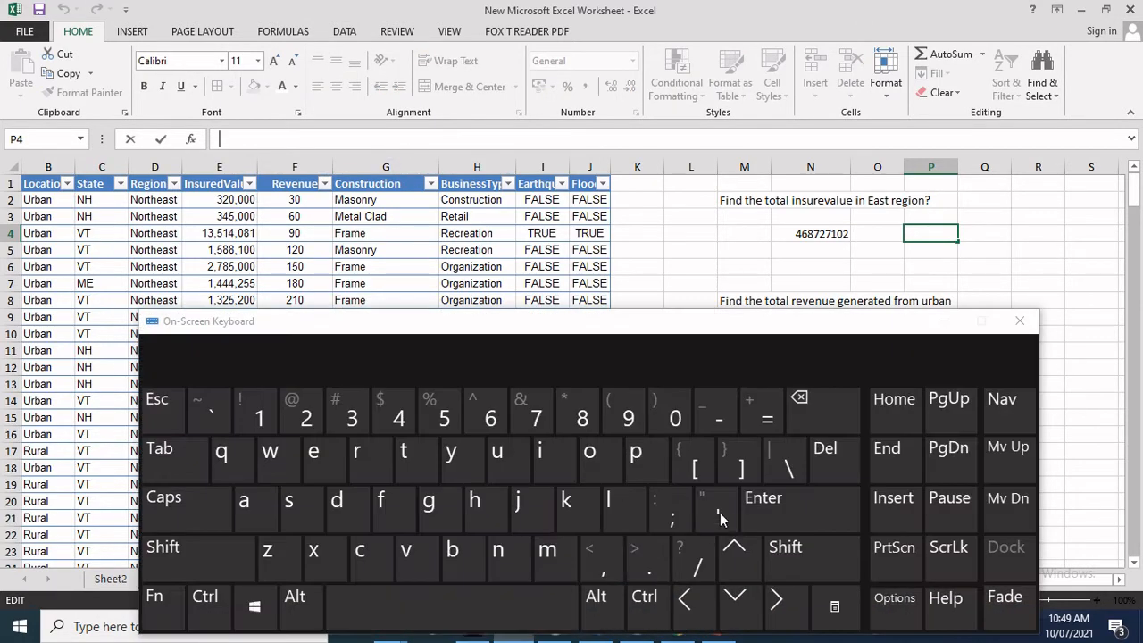
click(761, 429)
text(sumif()
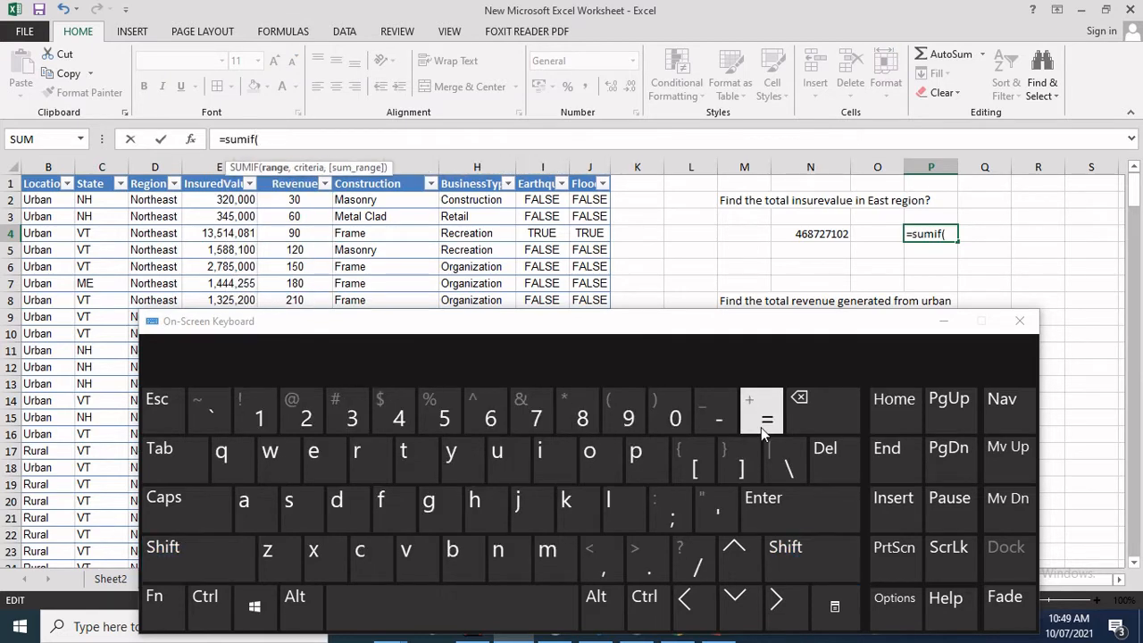
click(1019, 321)
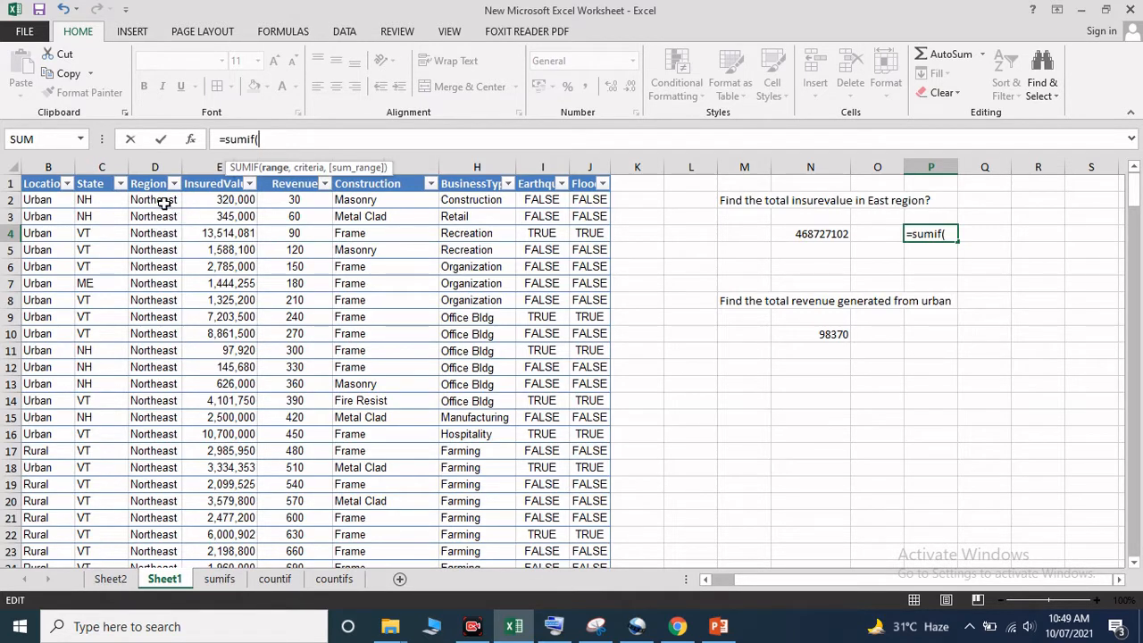
drag(165, 199, 151, 518)
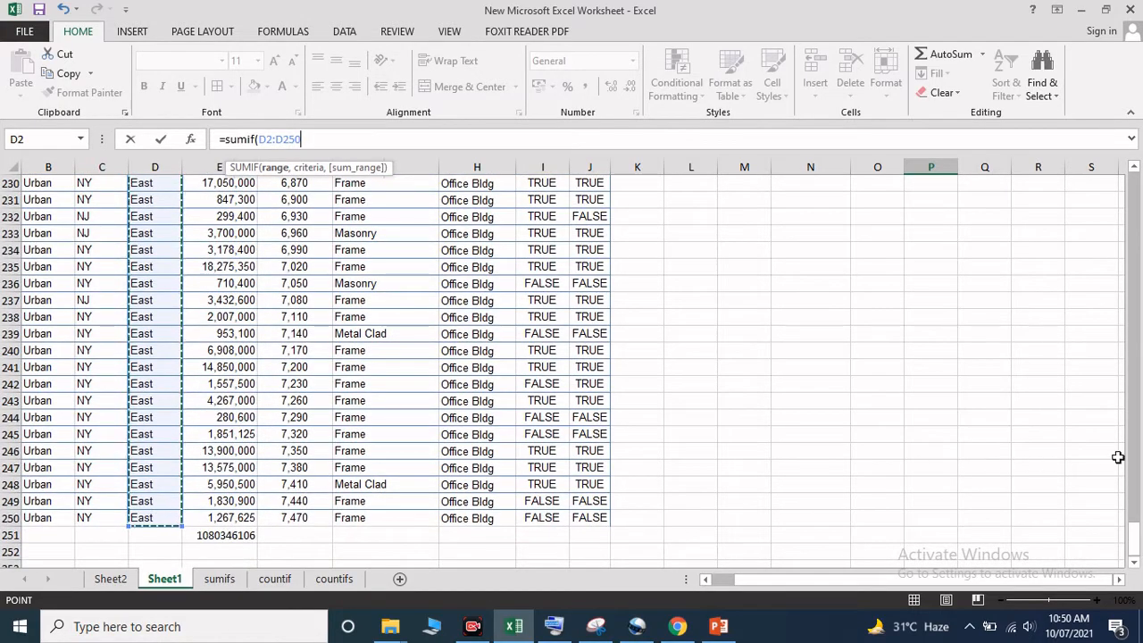
drag(1134, 538, 1134, 183)
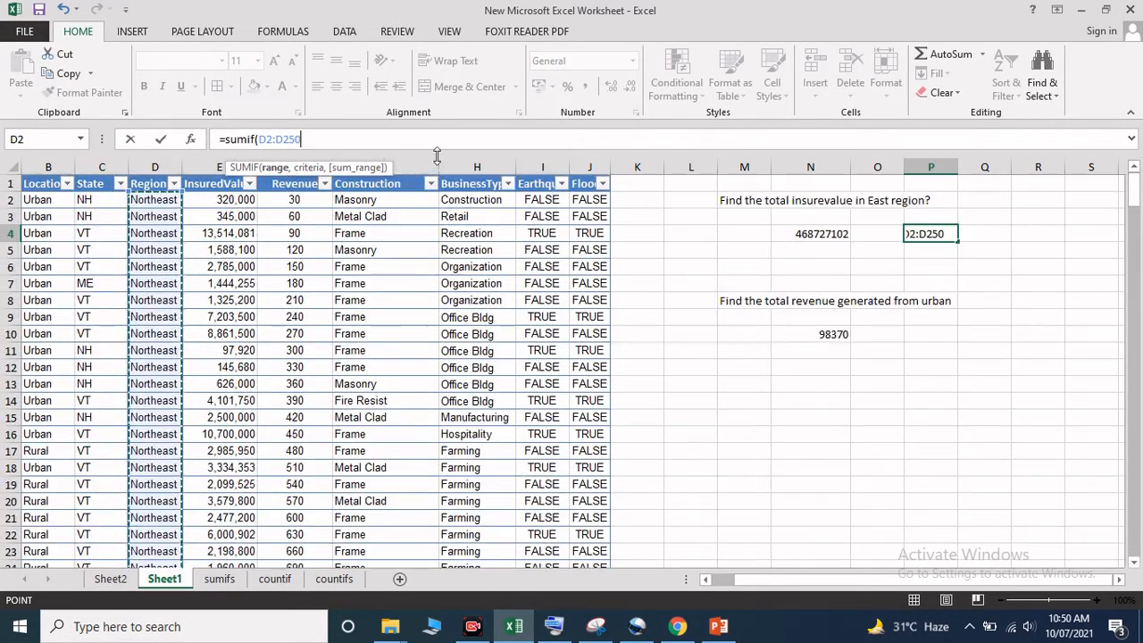
Complete P4's SUMIF formula with the East entry in D165 as criteria and the InsuredValue cells E2:E250 as sum range
text(,)
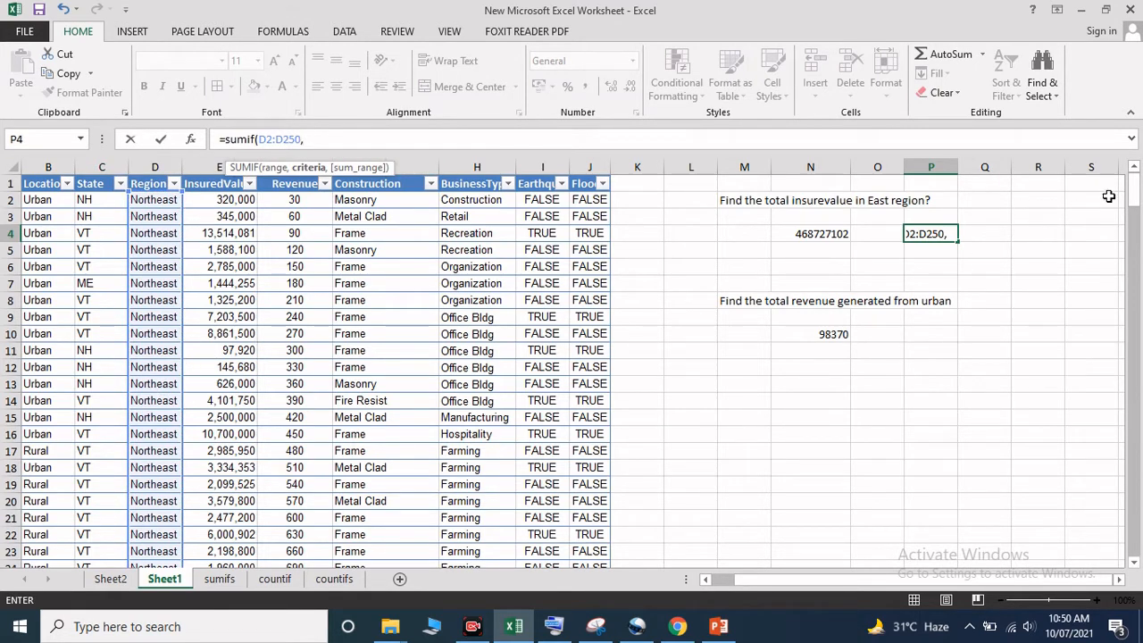
drag(1134, 192, 1134, 407)
click(159, 322)
text(,)
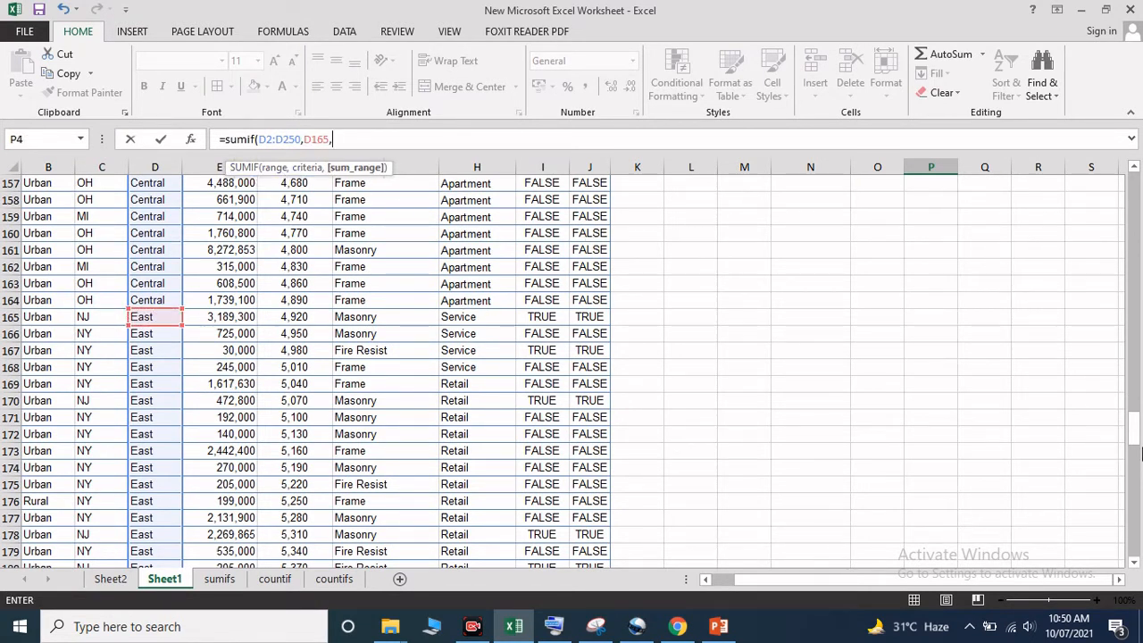
drag(1134, 443, 1135, 189)
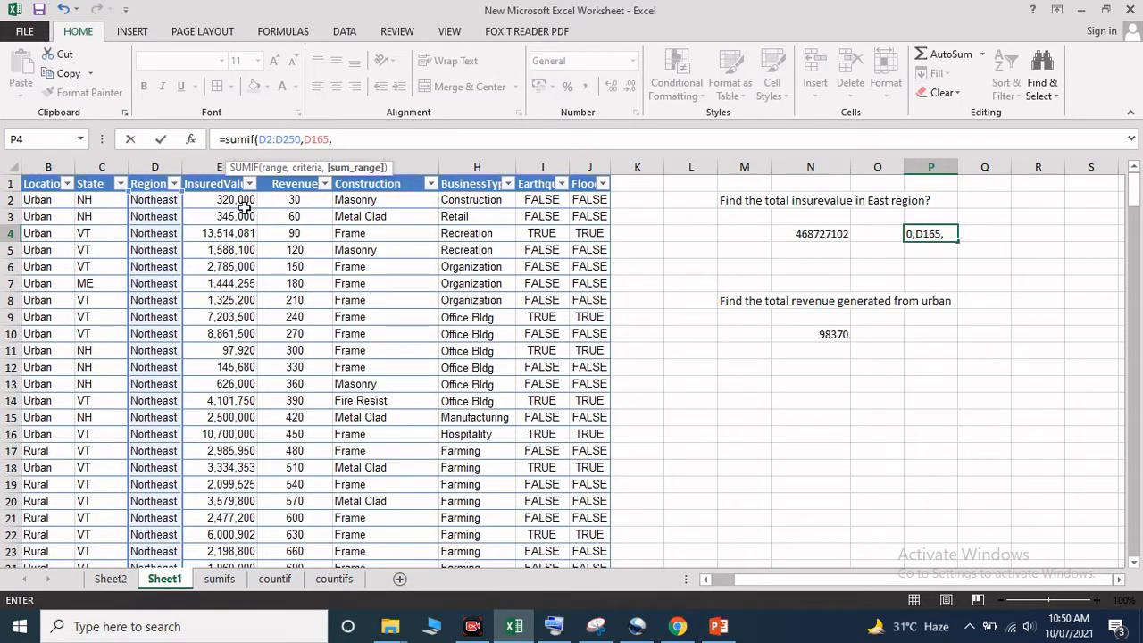
drag(237, 199, 232, 516)
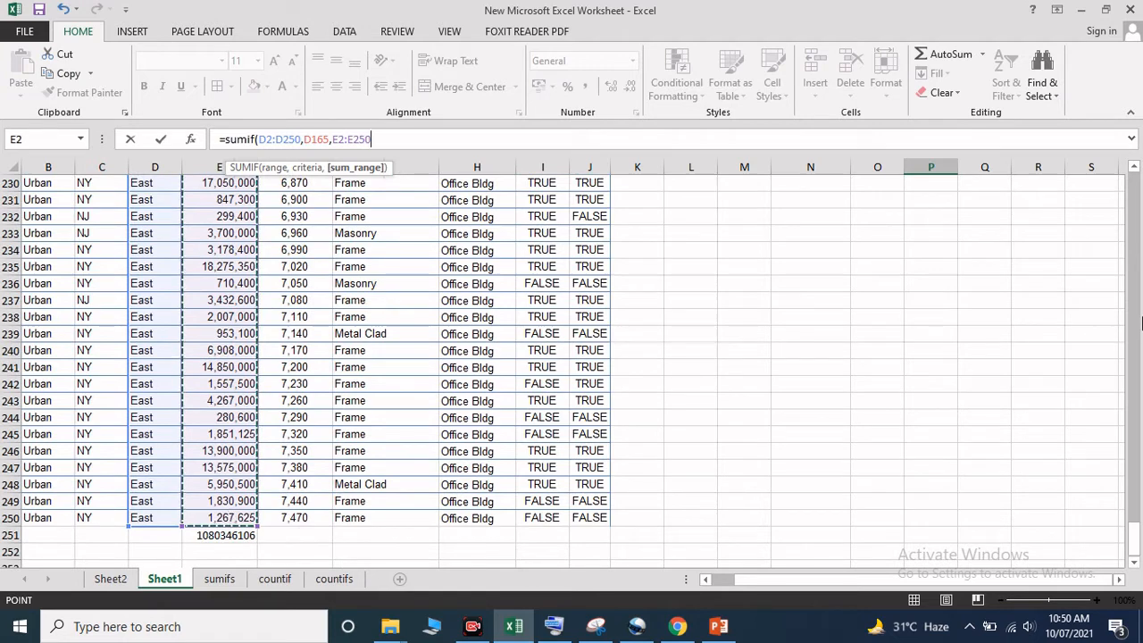
drag(1134, 536, 1137, 178)
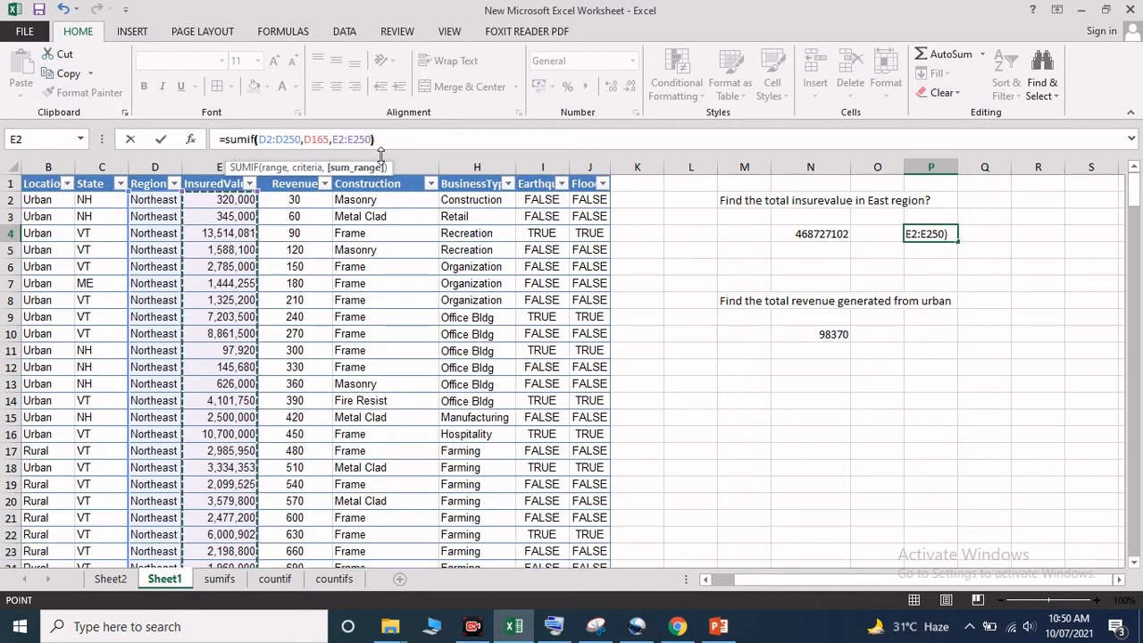
key(Return)
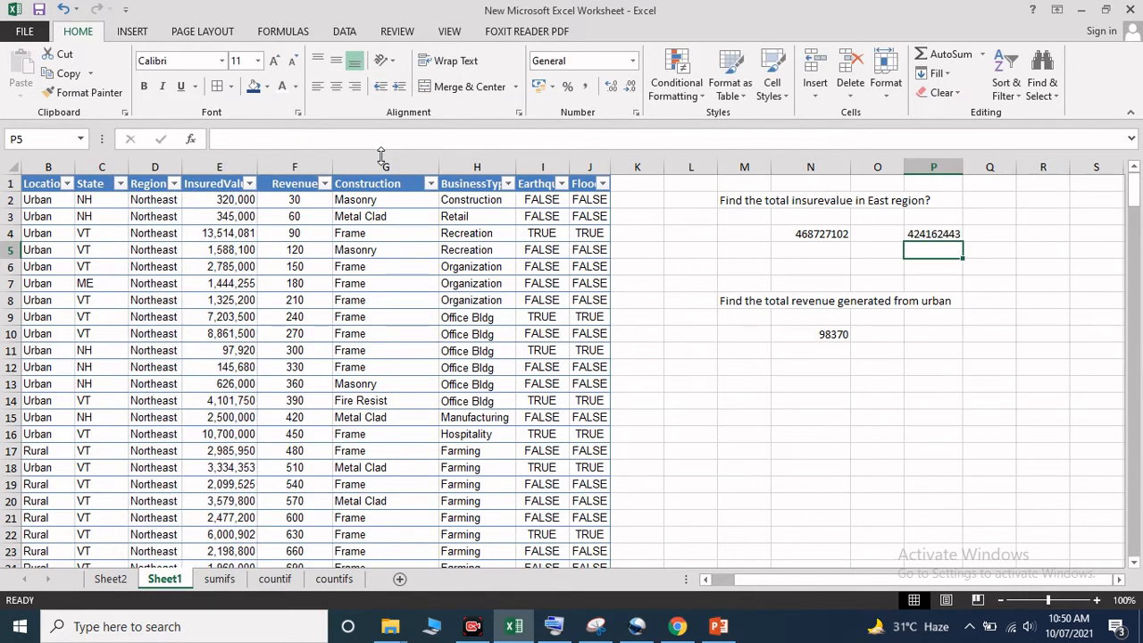
Replace the D165 criteria in P4's SUMIF formula with the text "East"
click(924, 234)
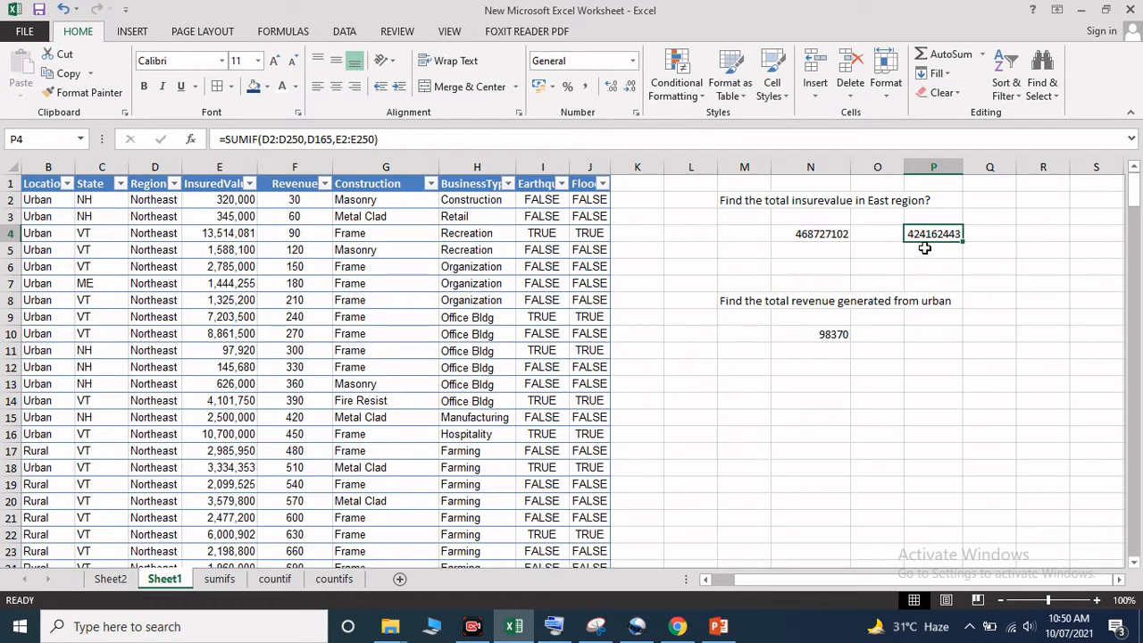
click(331, 140)
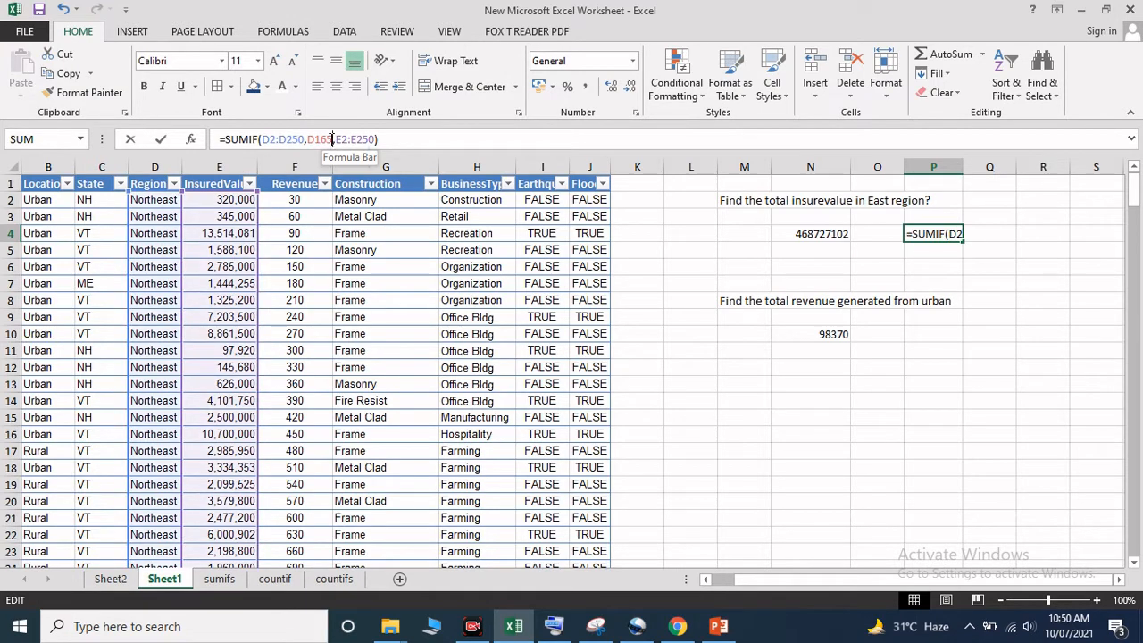
key(BackSpace)
key(BackSpace)
key(BackSpace)
key(BackSpace)
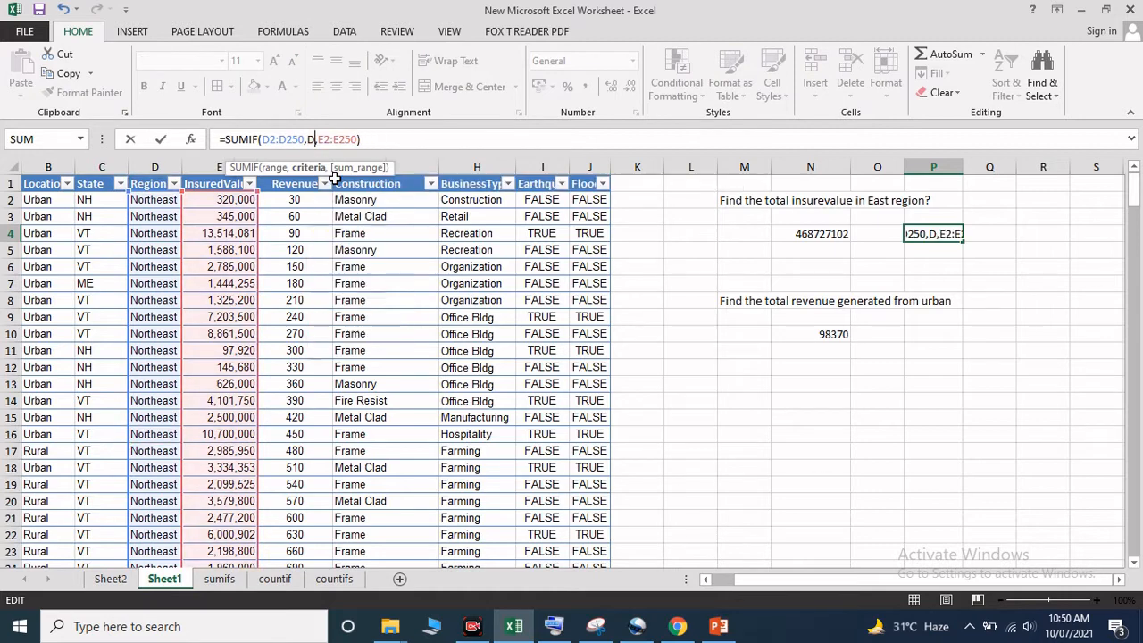
text("Ea)
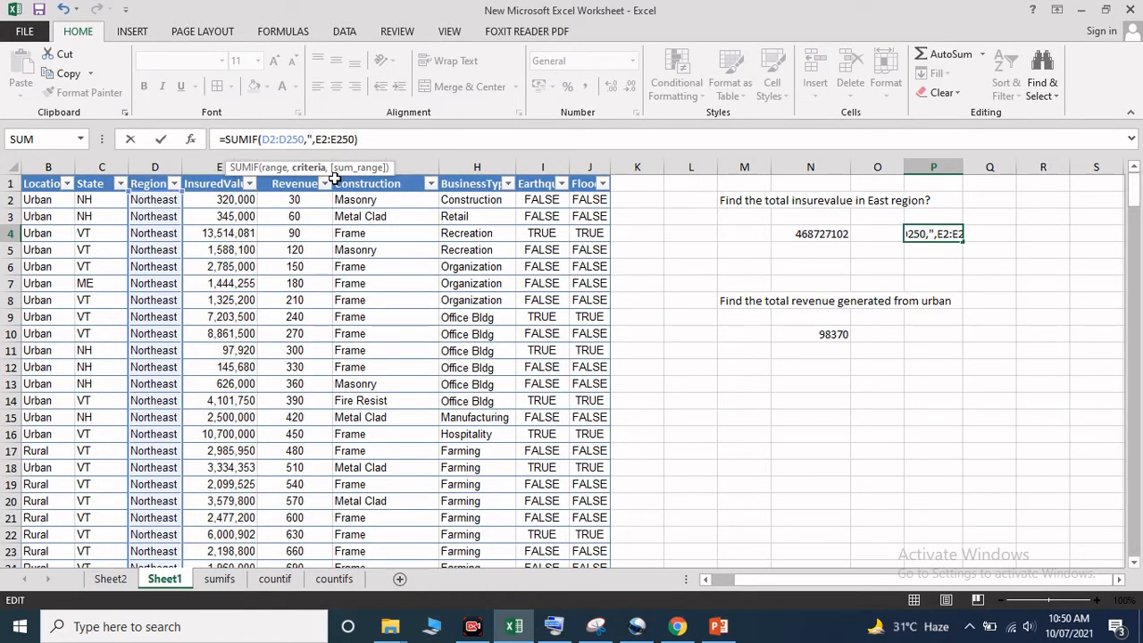
text(st)
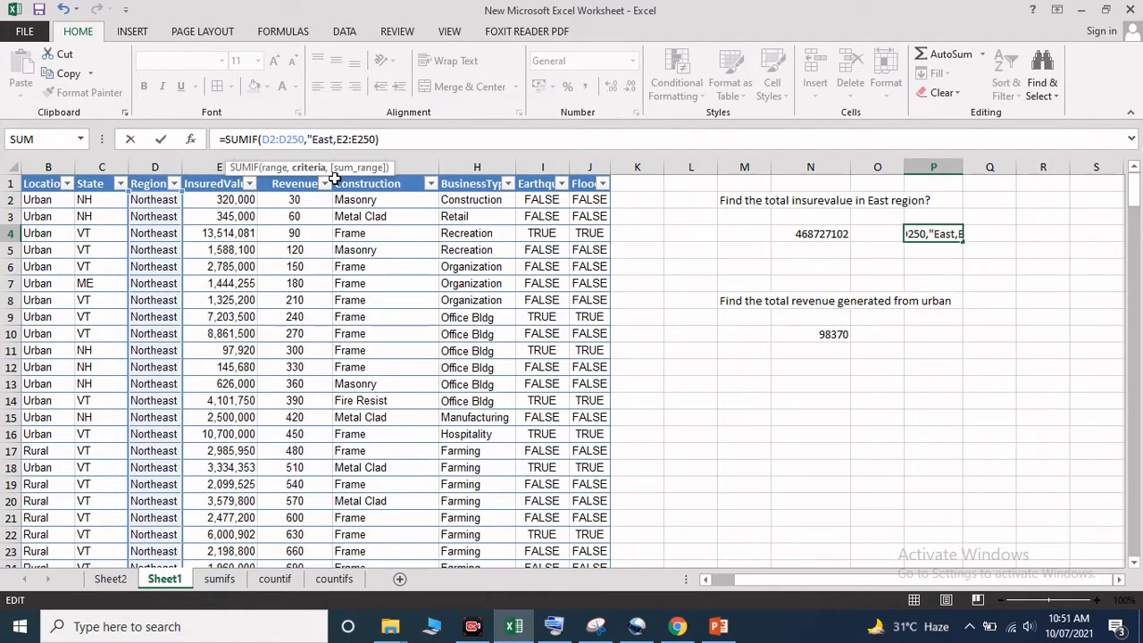
text(")
key(Return)
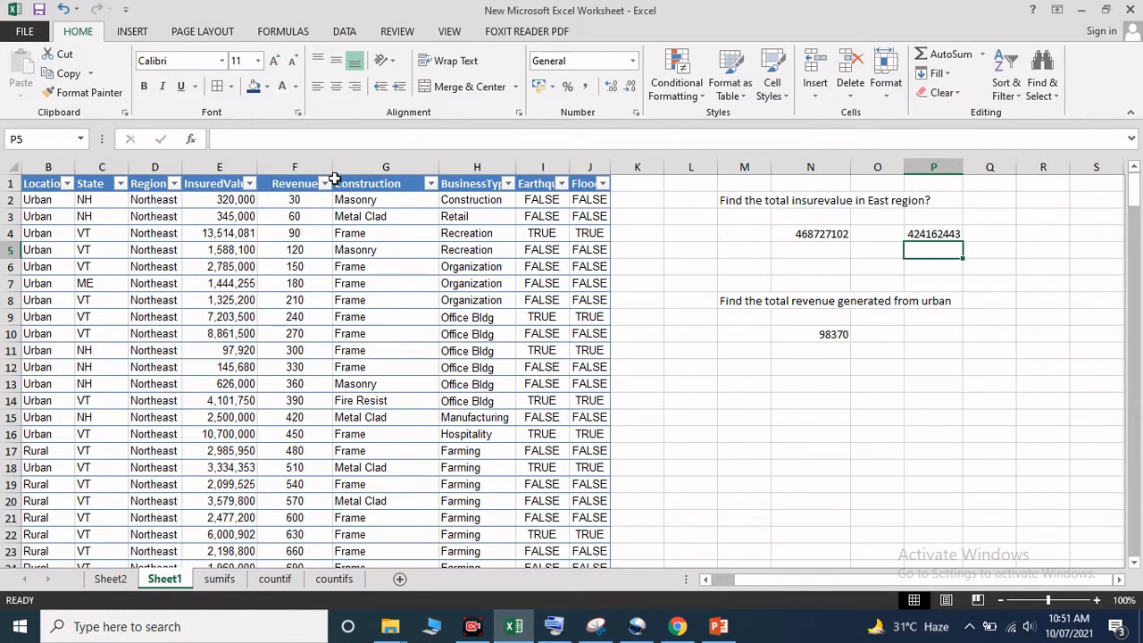
Review P4's SUMIF formula for the East region against the insurance data rows
click(948, 236)
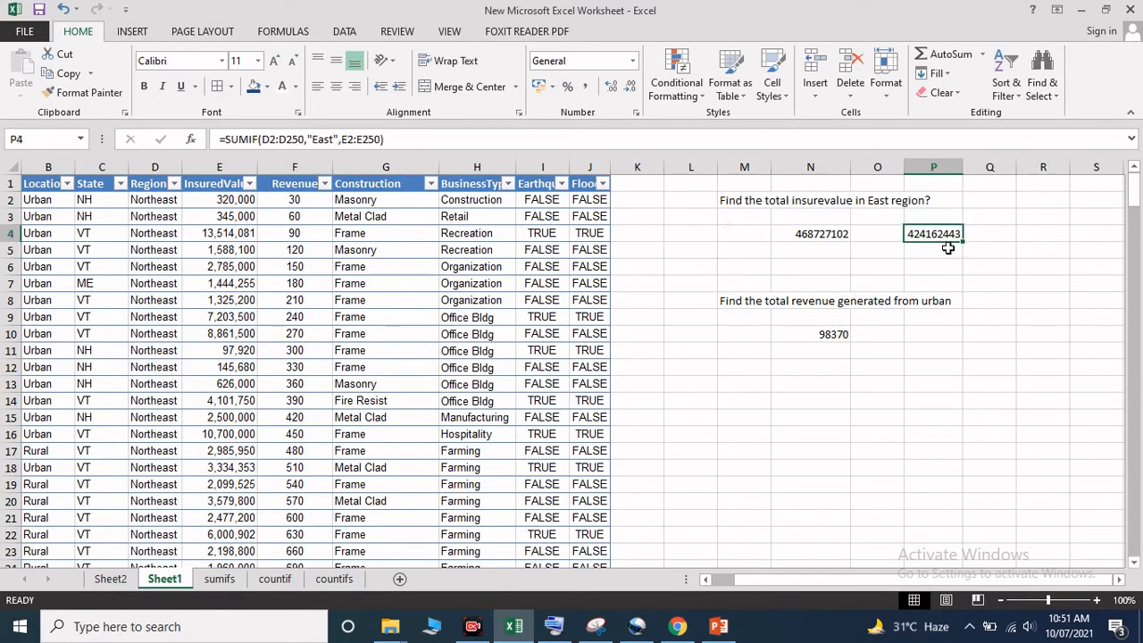
click(948, 249)
click(943, 232)
click(935, 260)
click(931, 232)
drag(1134, 201, 1139, 616)
drag(1139, 518, 1133, 183)
click(944, 251)
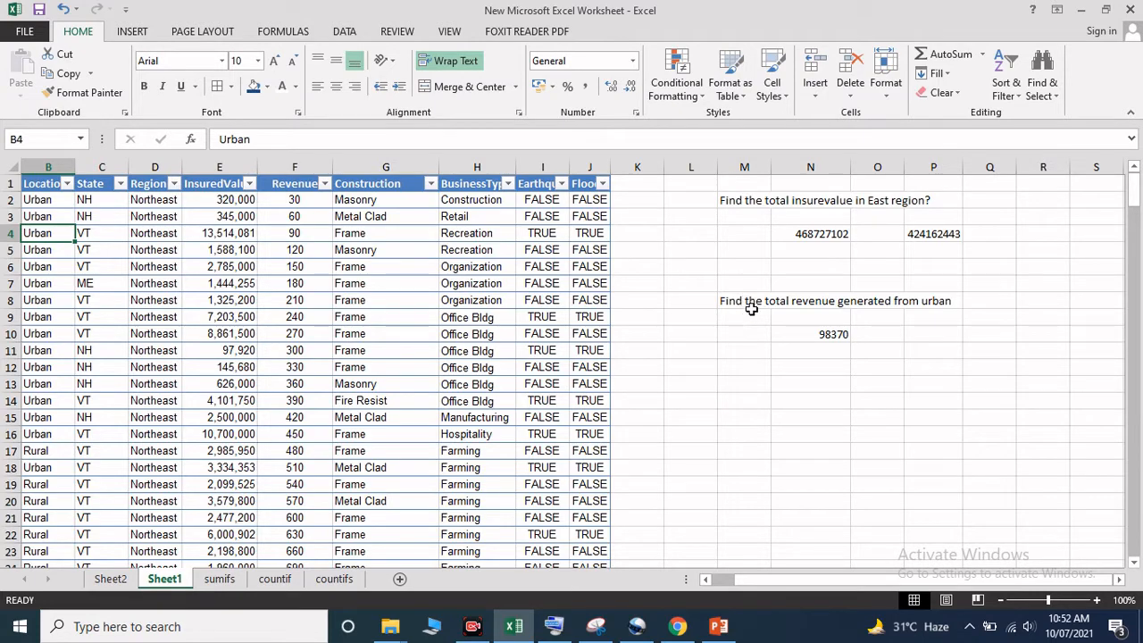
Start a SUMIF formula in cell P10 with the Location entries B2:B250 as its range
click(941, 337)
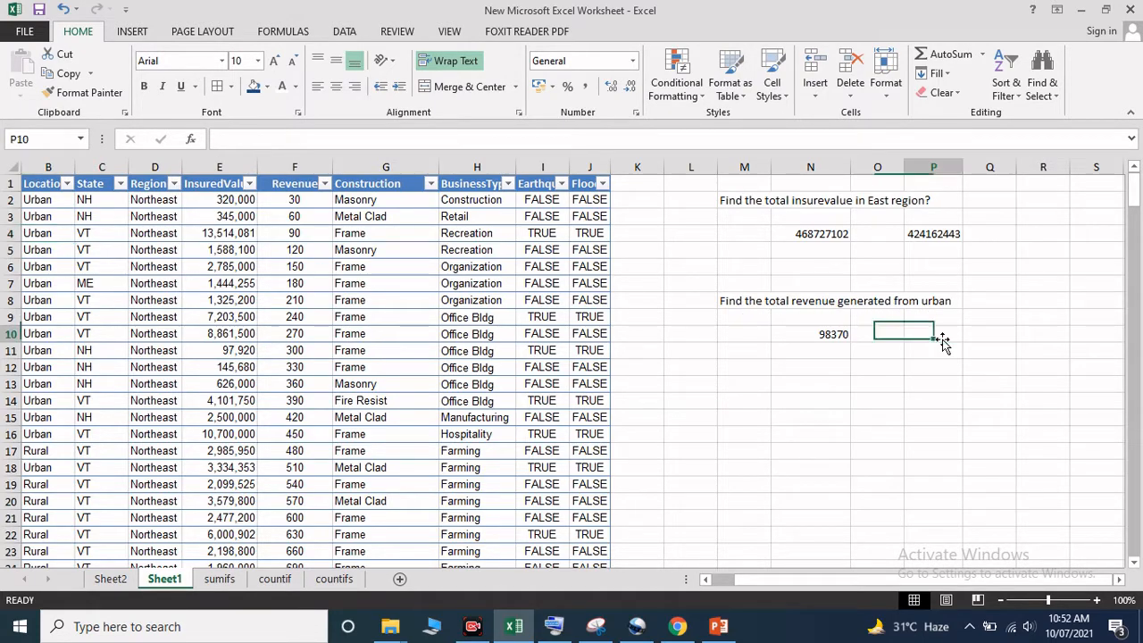
click(554, 626)
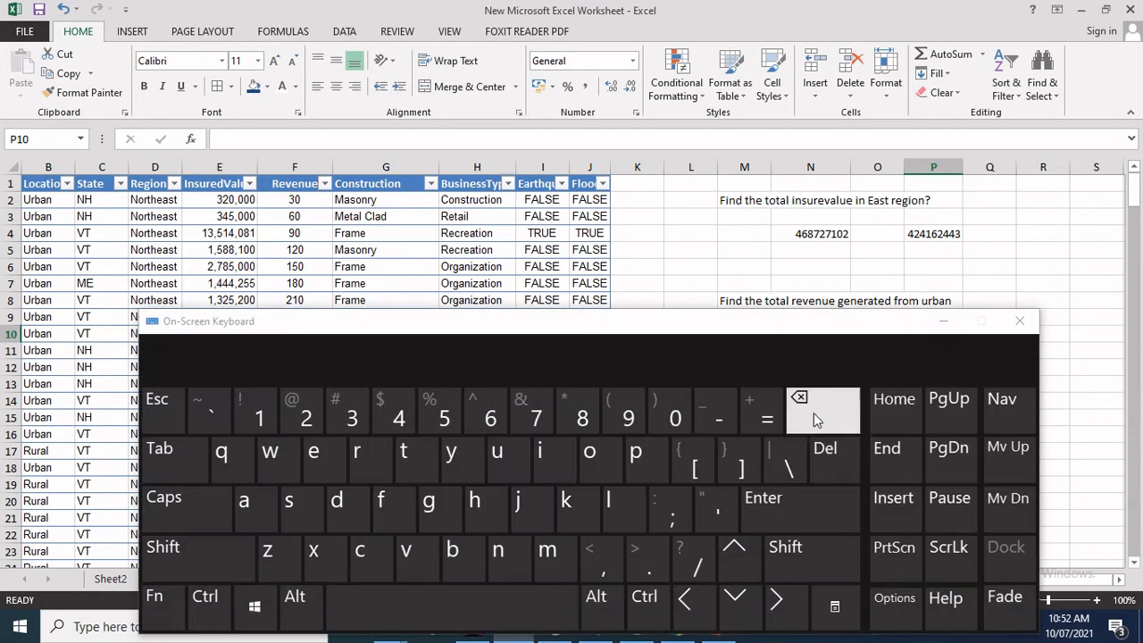
click(770, 418)
click(938, 327)
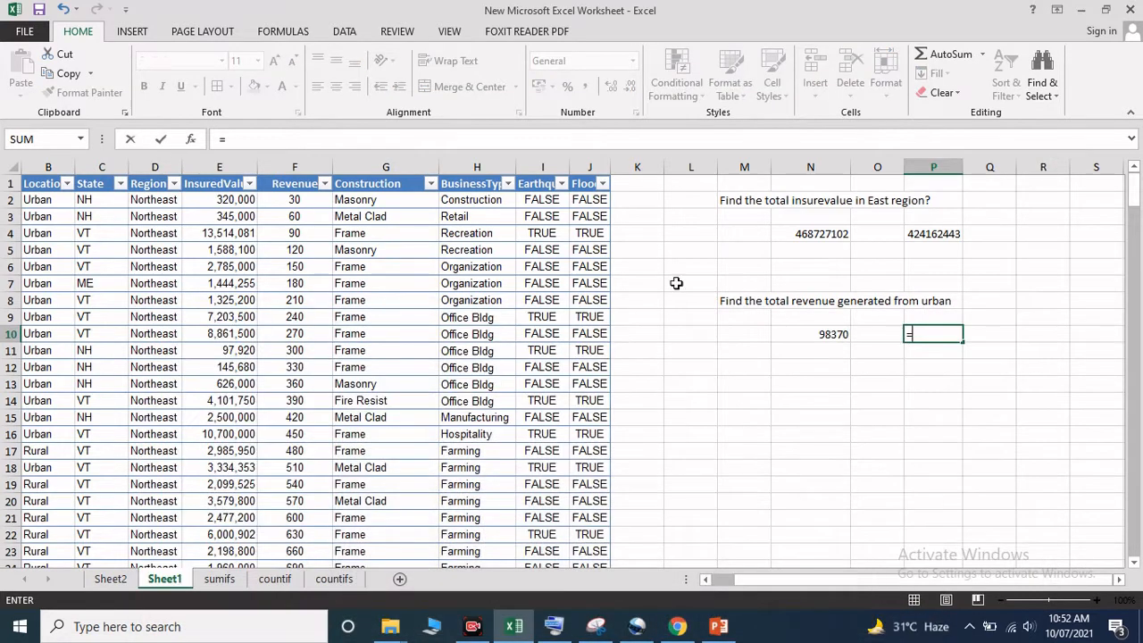
text(su)
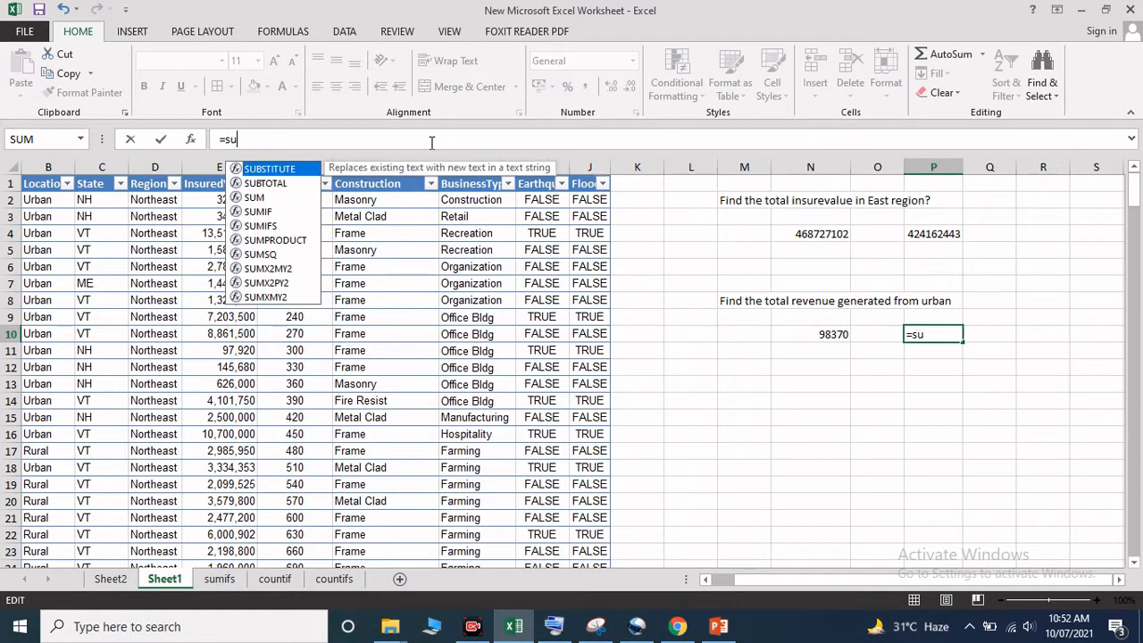
text(mif()
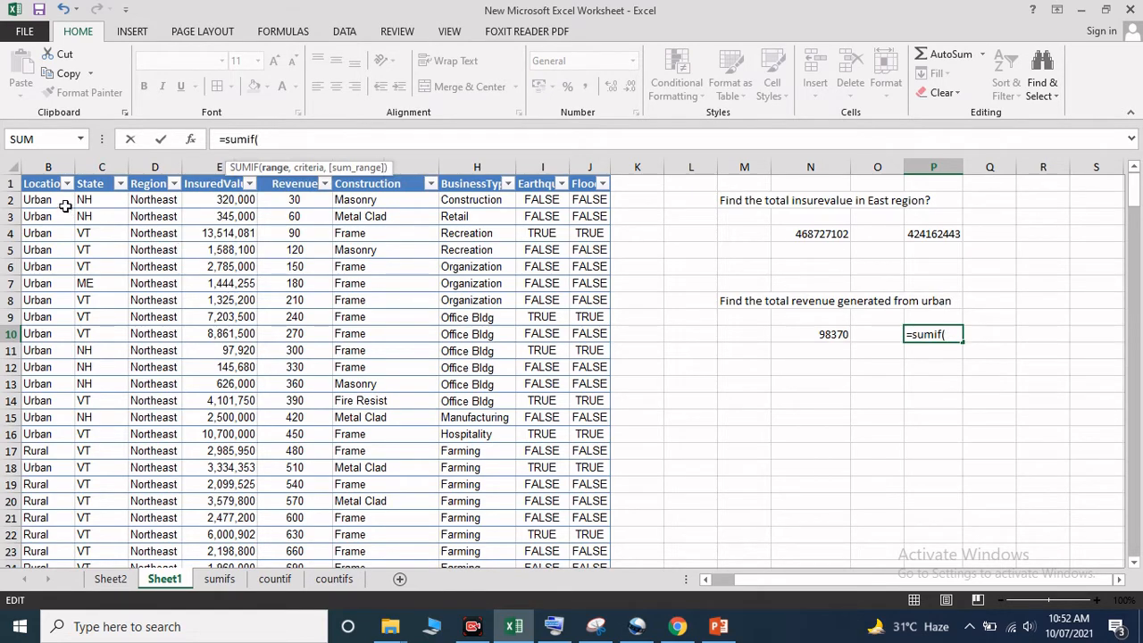
drag(51, 199, 35, 523)
drag(1134, 536, 1133, 272)
drag(1139, 158, 1138, 148)
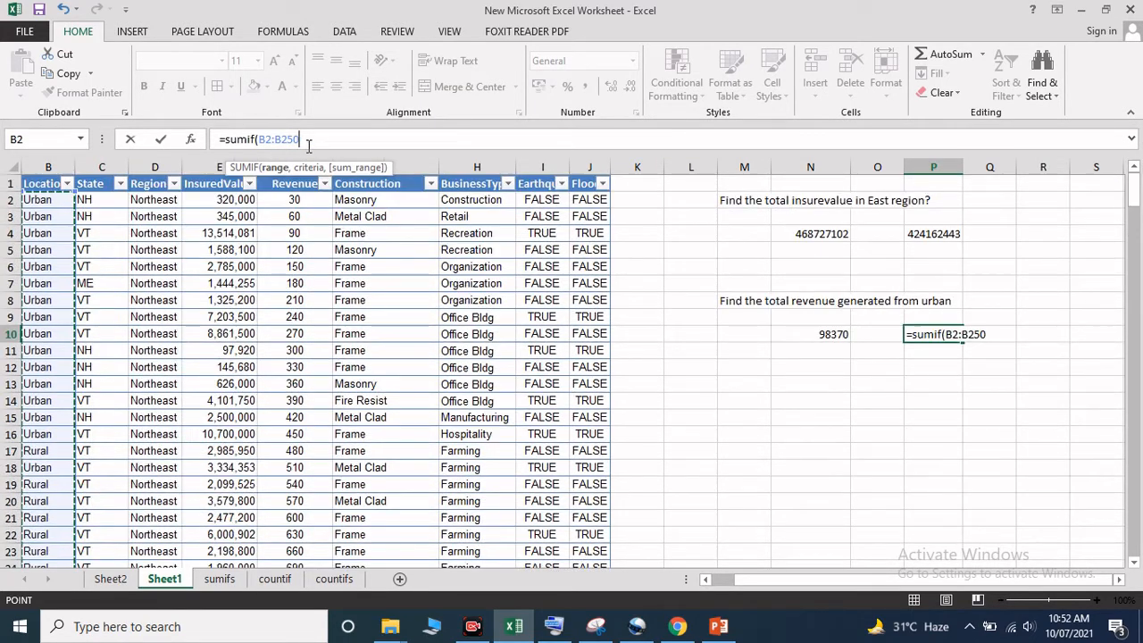
text(,)
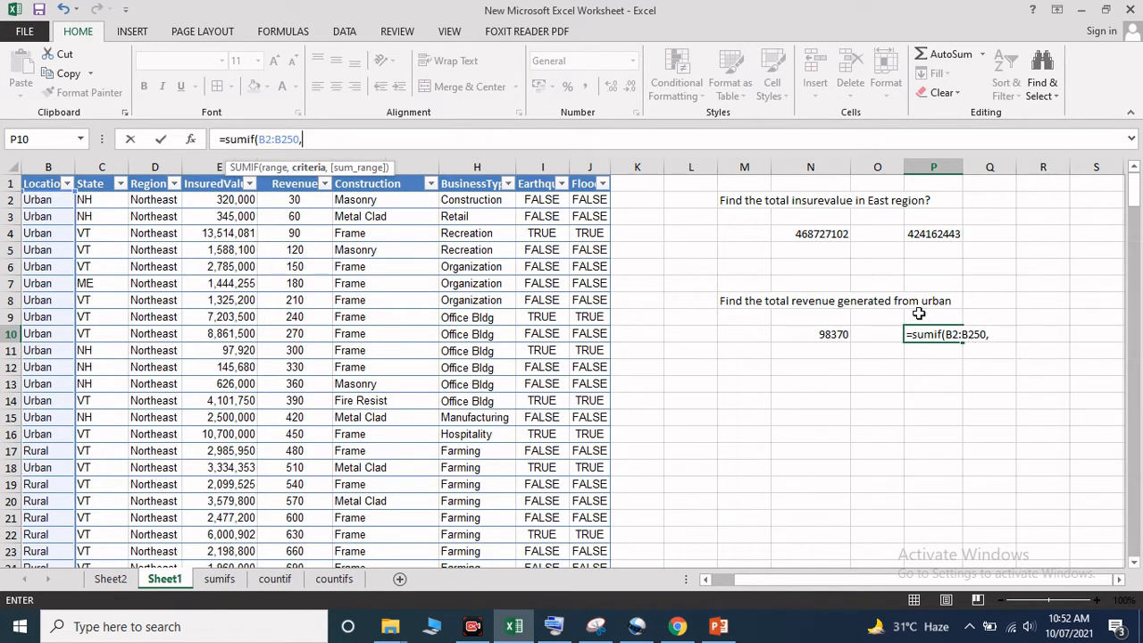
Complete P10's SUMIF formula with the Urban entry in B2 as criteria and the Revenue cells F2:F250 as sum range
click(59, 199)
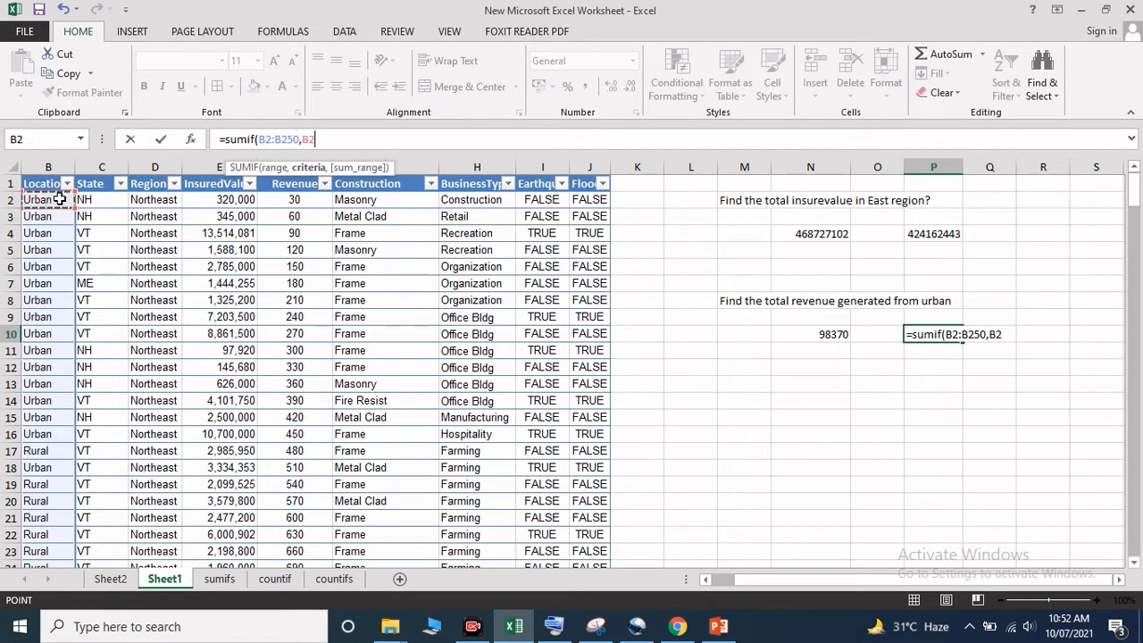
text(,)
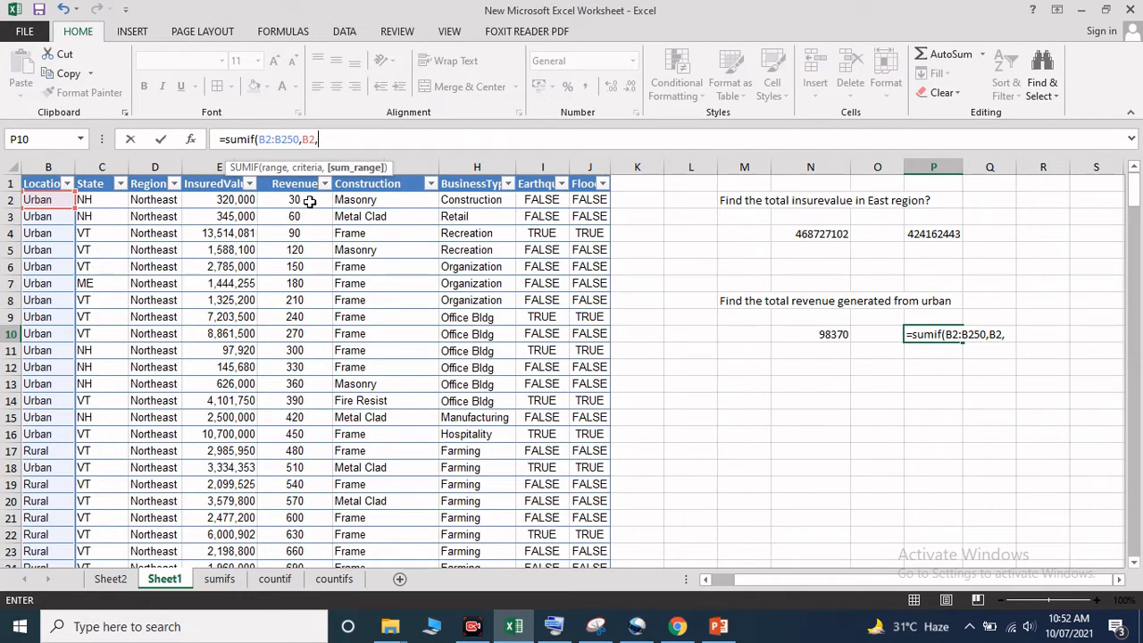
drag(309, 201, 301, 516)
text())
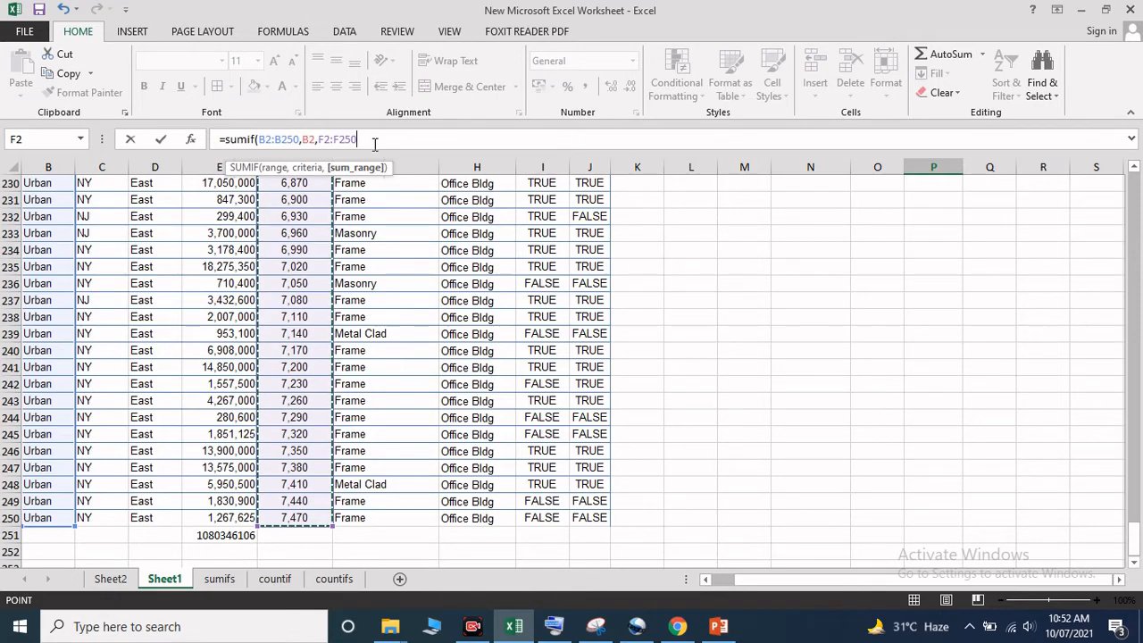
key(Return)
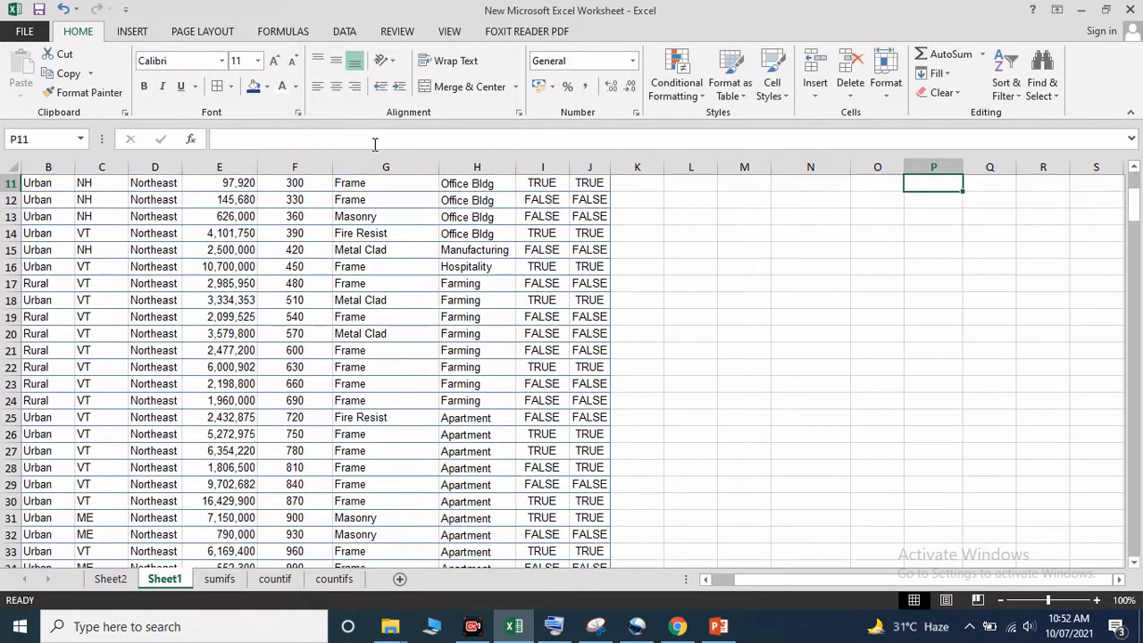
scroll(813, 270, up, 2)
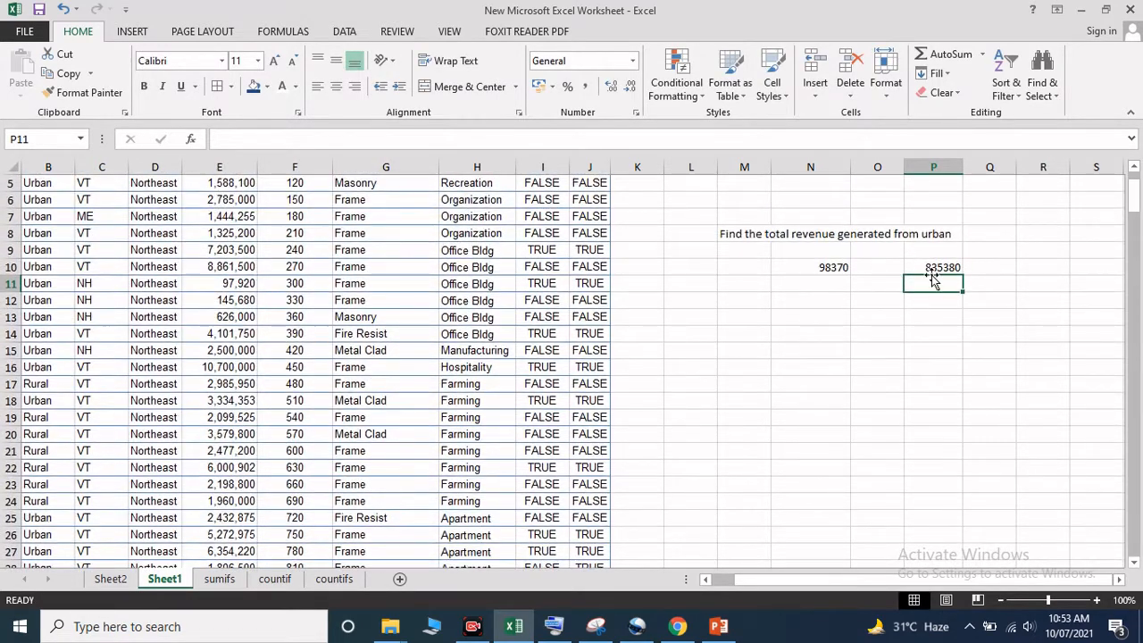
Replace the B2 criteria in P10's SUMIF formula with the text "Urban"
click(932, 269)
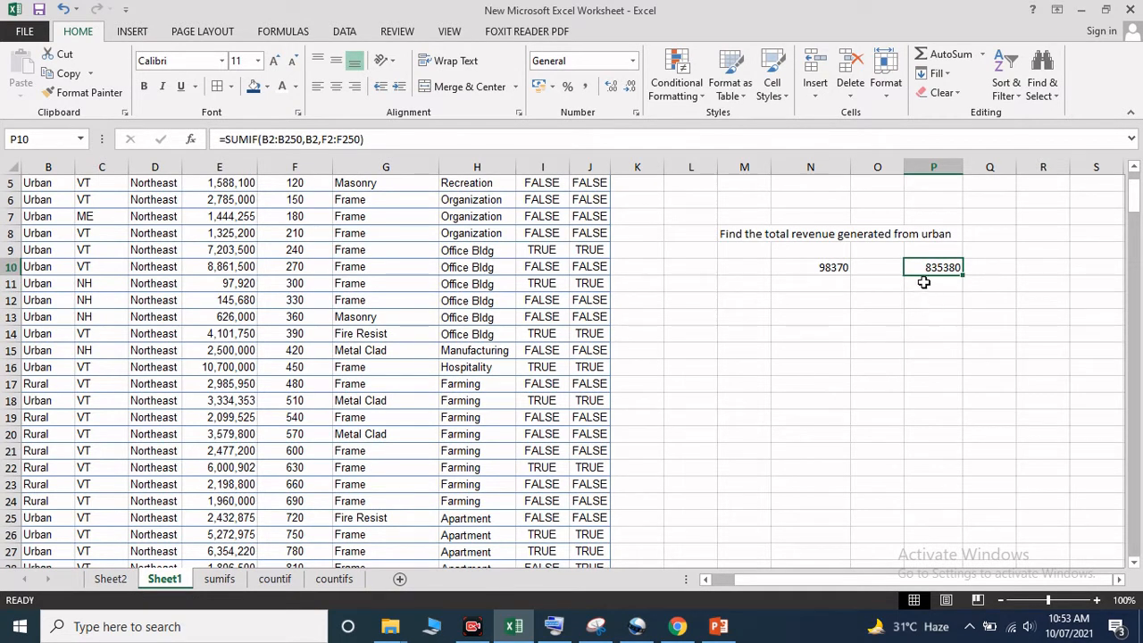
click(918, 304)
click(923, 267)
scroll(317, 145, up, 2)
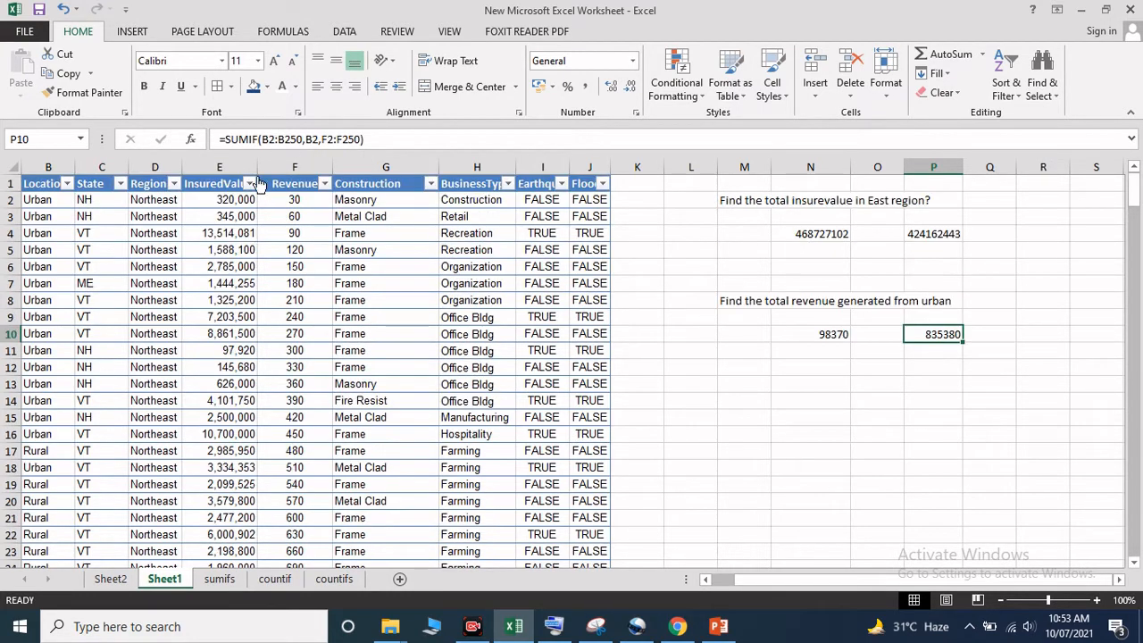
click(318, 140)
key(BackSpace)
key(BackSpace)
text(")
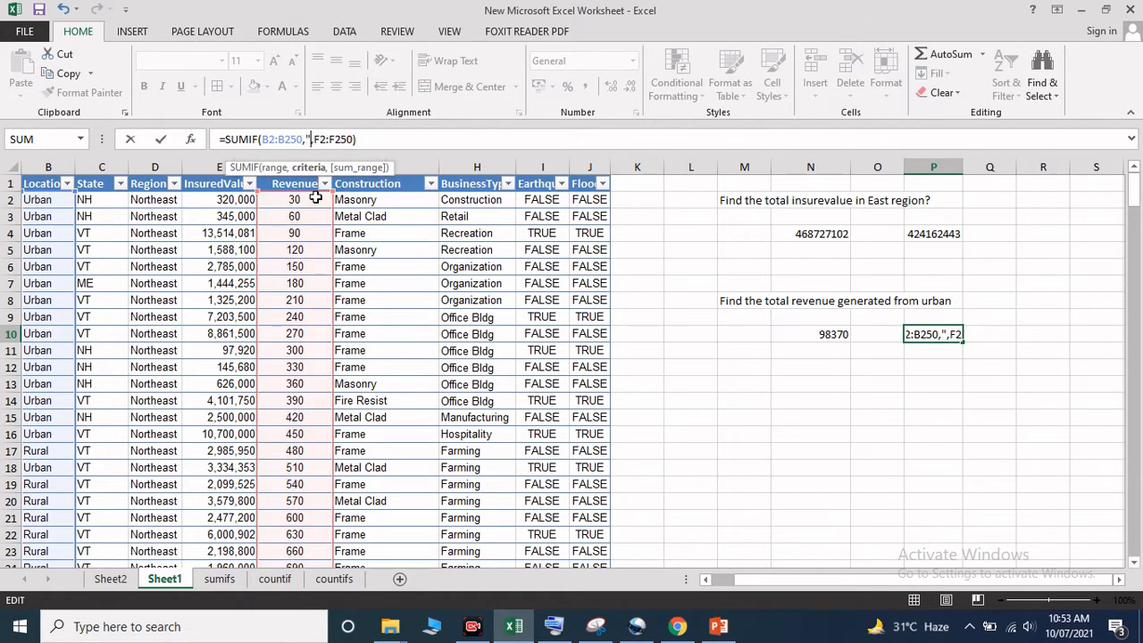
text(Urban)
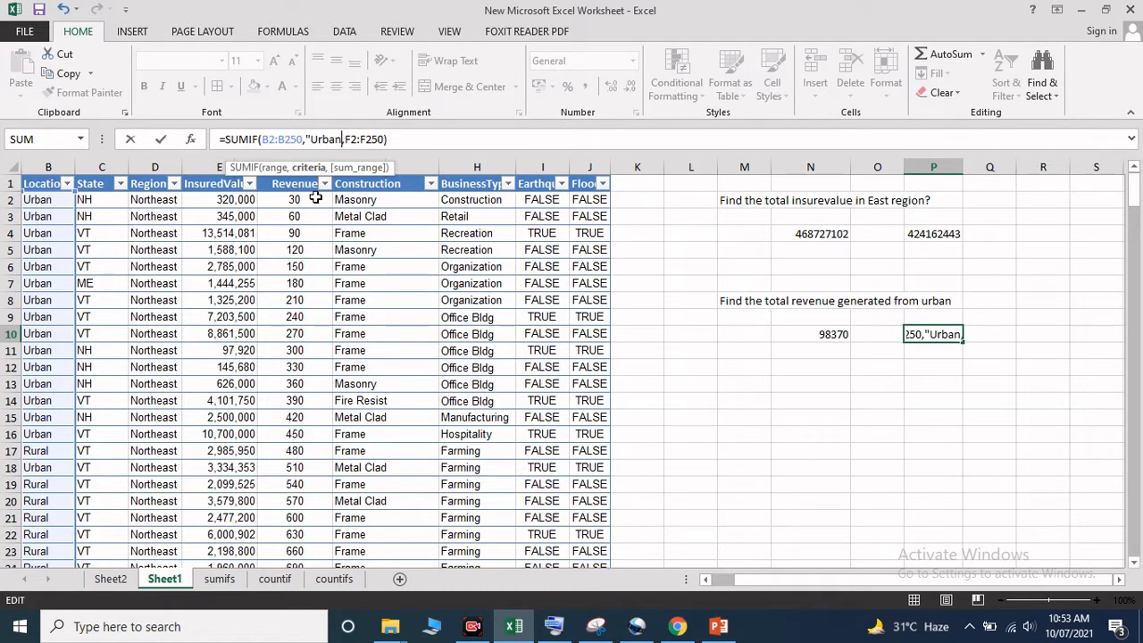
text(")
key(Return)
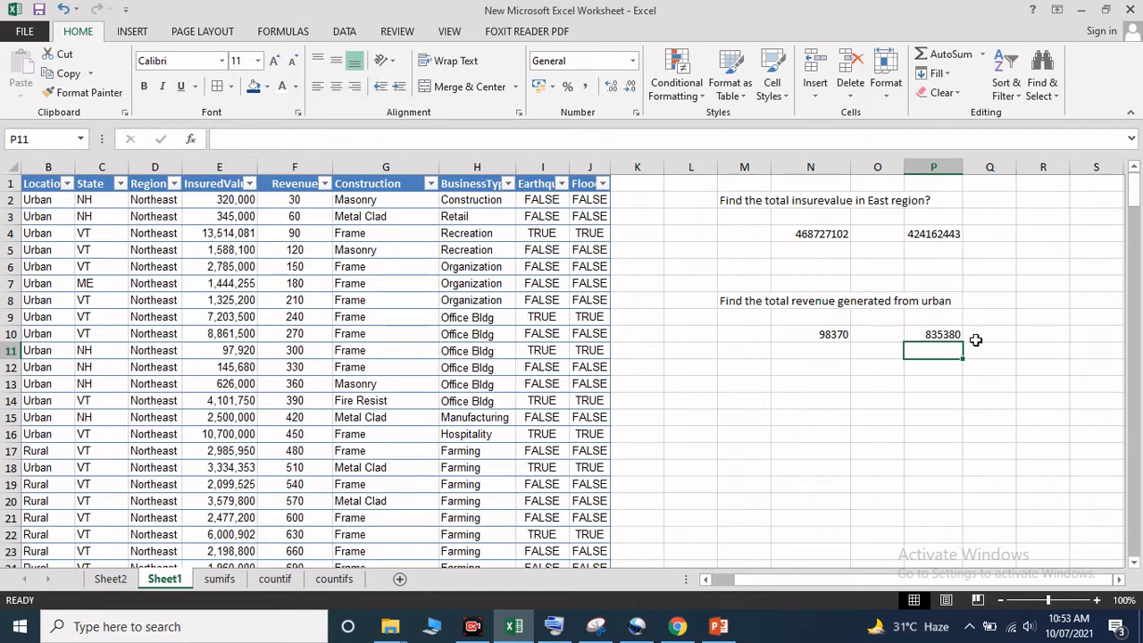
Copy the SUMIF formula from cell P10 into cell P11
click(948, 336)
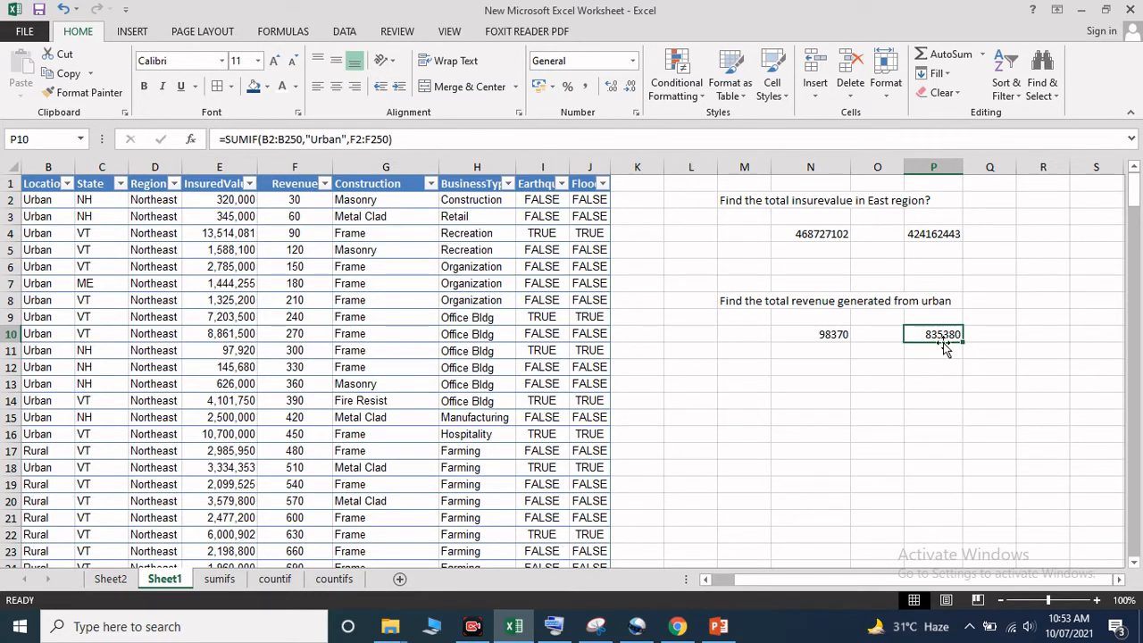
key(ctrl+c)
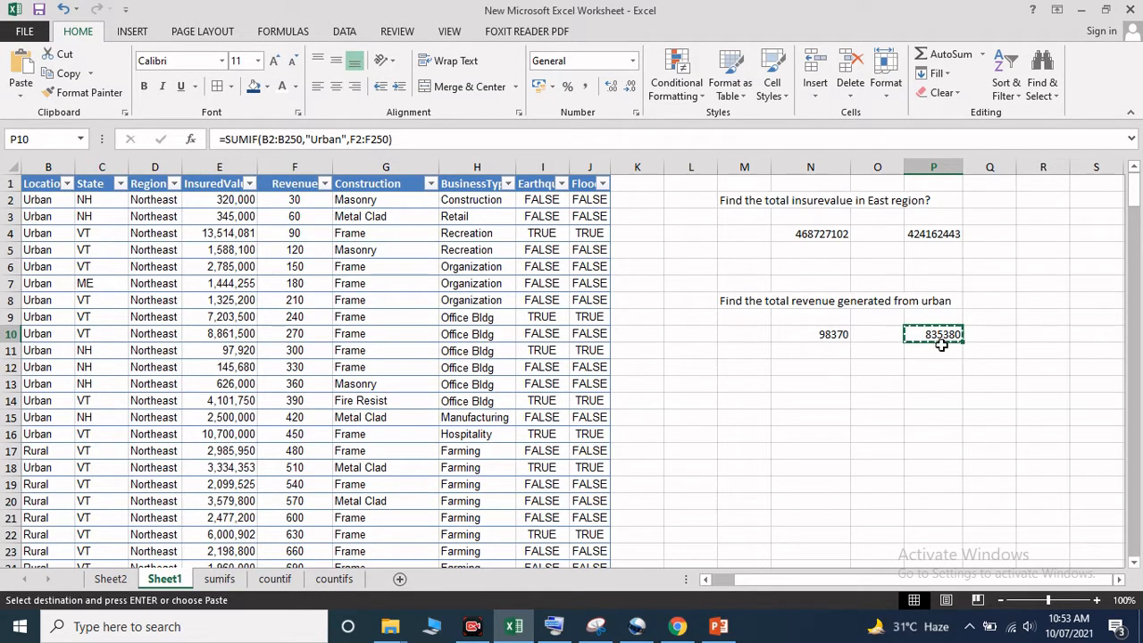
click(937, 349)
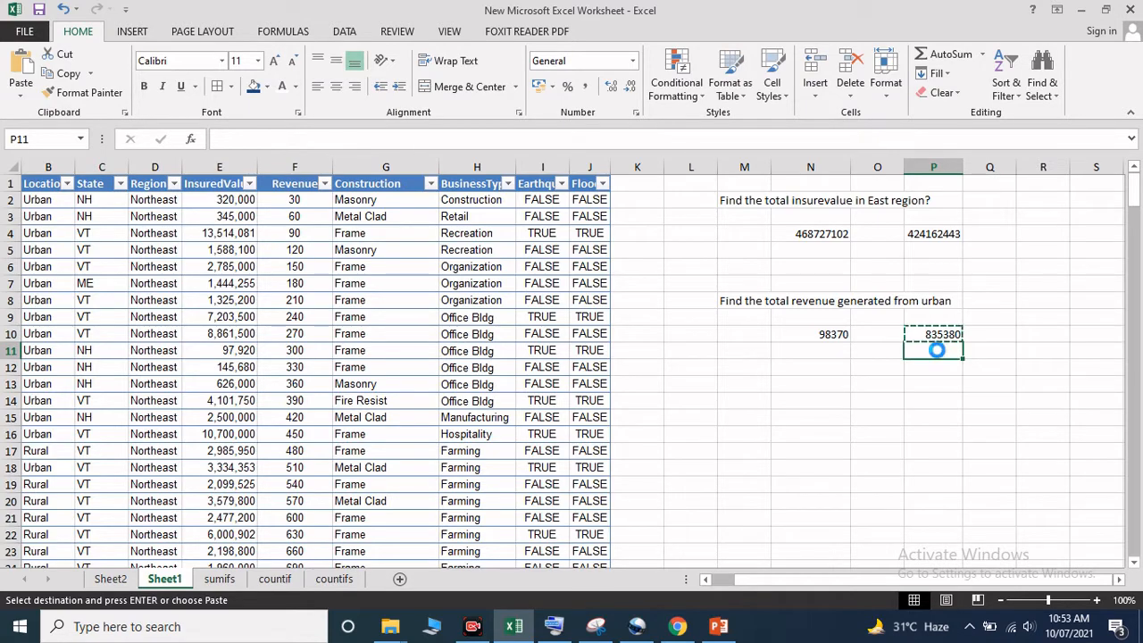
key(ctrl+v)
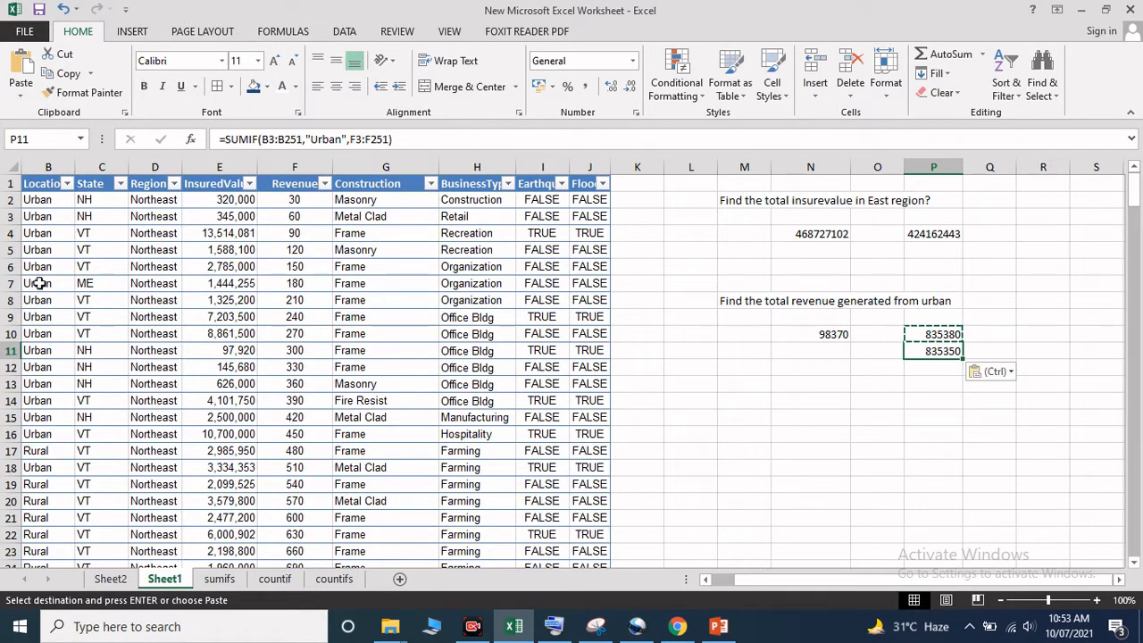
scroll(59, 330, down, 5)
scroll(46, 339, up, 1)
scroll(45, 336, up, 4)
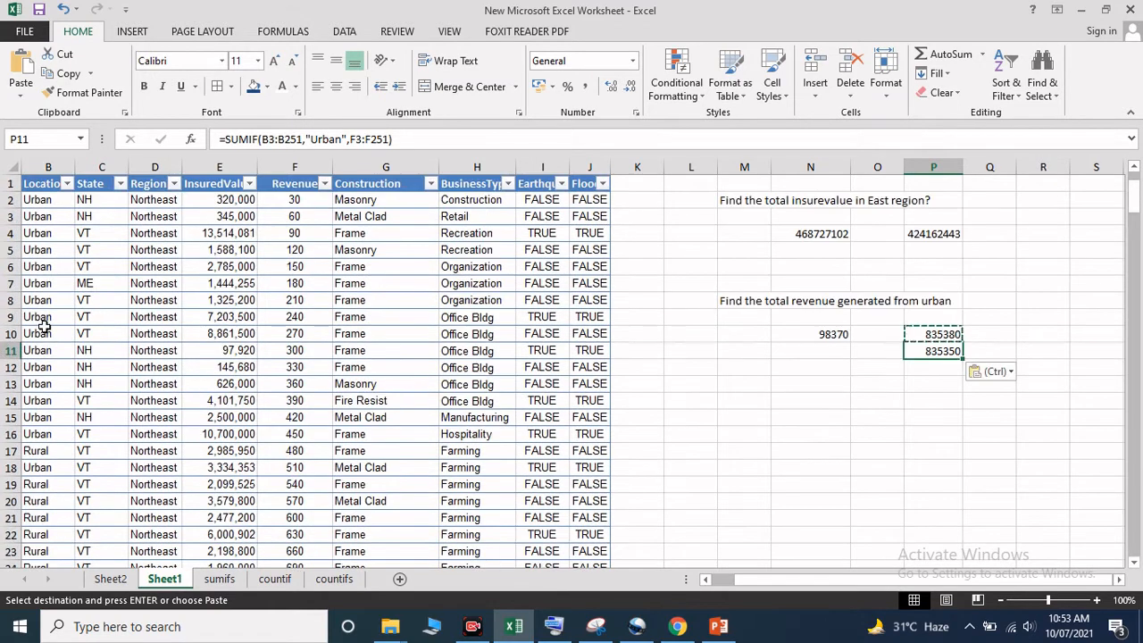
key(Escape)
Change the criteria text in P11's SUMIF formula to "Rural"
click(343, 139)
key(BackSpace)
key(BackSpace)
key(BackSpace)
key(BackSpace)
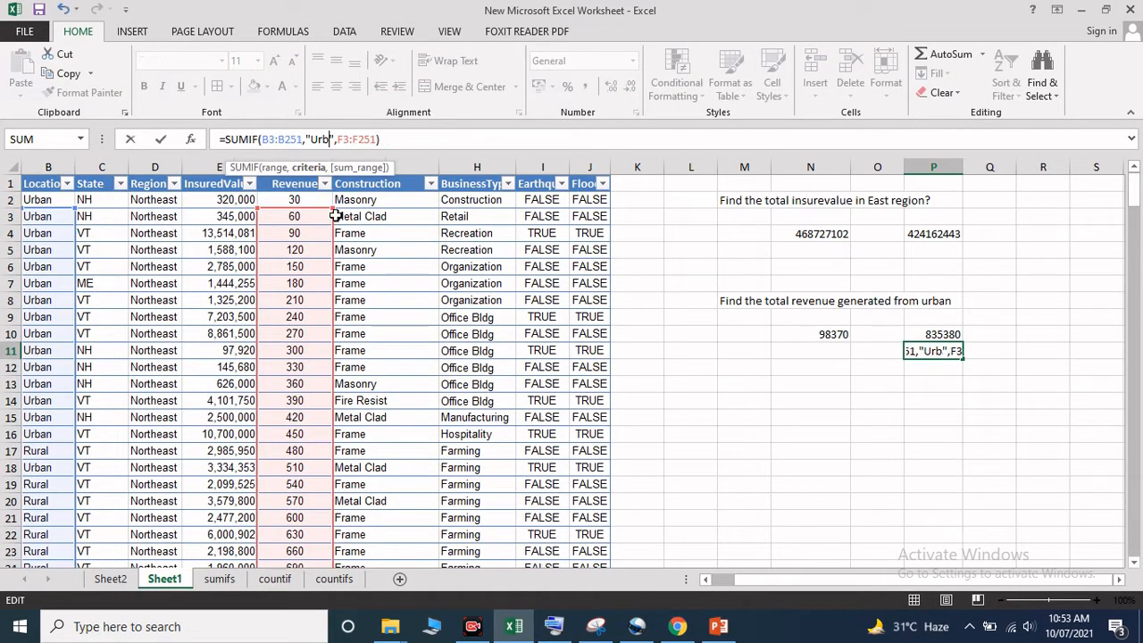
key(BackSpace)
text(Rural)
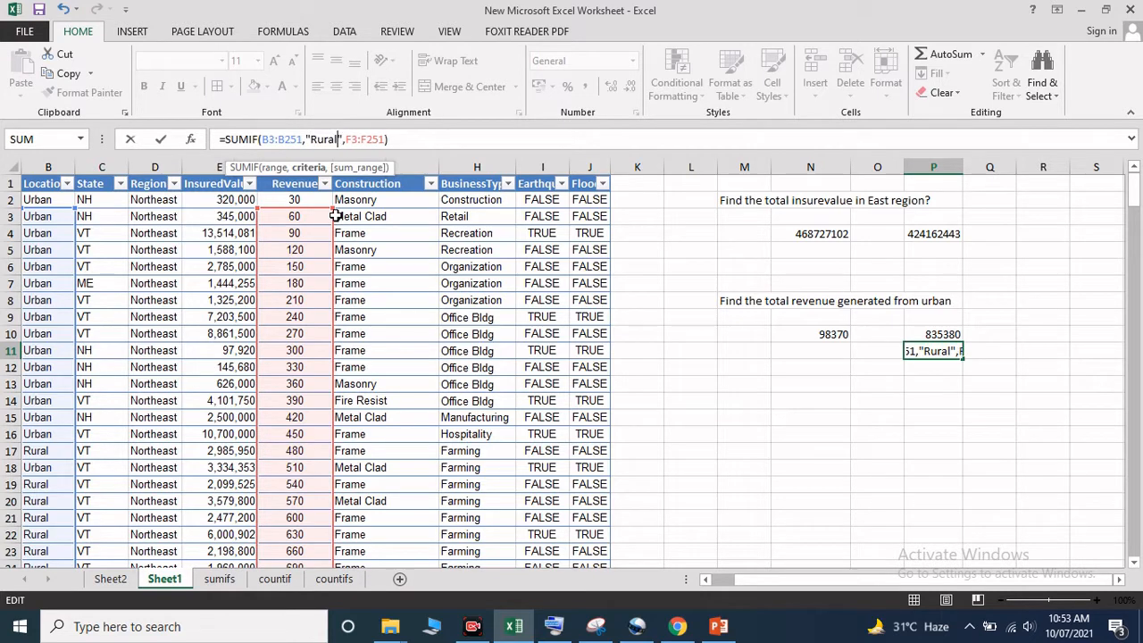
key(Return)
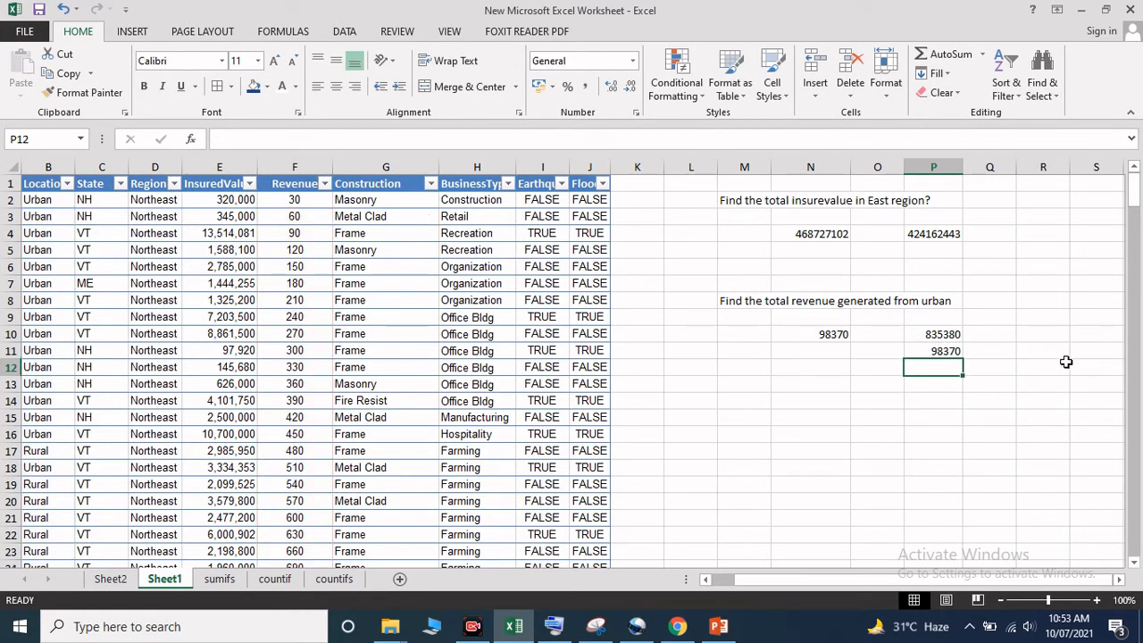
Compare the revenue formulas in cells P11, N10 and P10
click(922, 352)
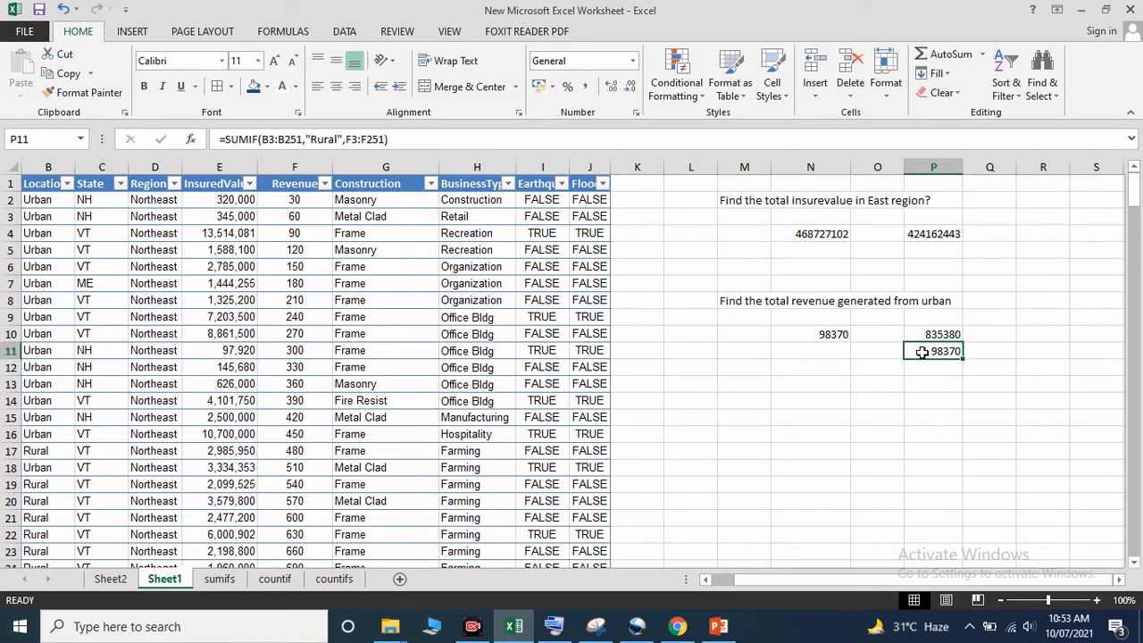
click(843, 335)
click(939, 337)
click(943, 350)
Rename the Sheet1 worksheet as sumif
click(220, 580)
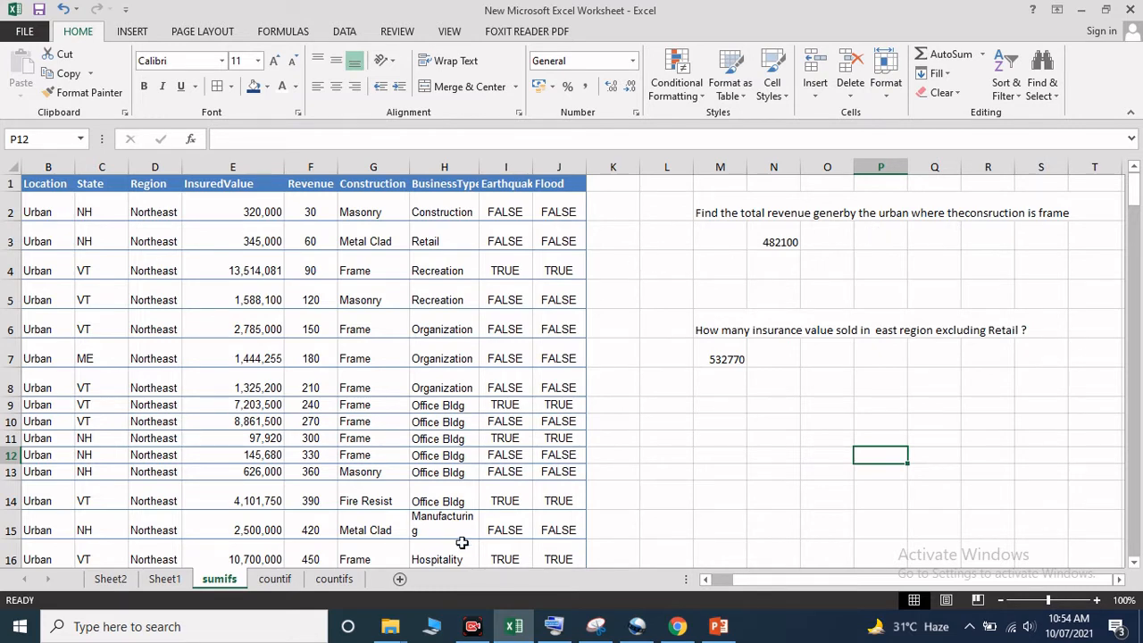
click(164, 578)
right_click(166, 578)
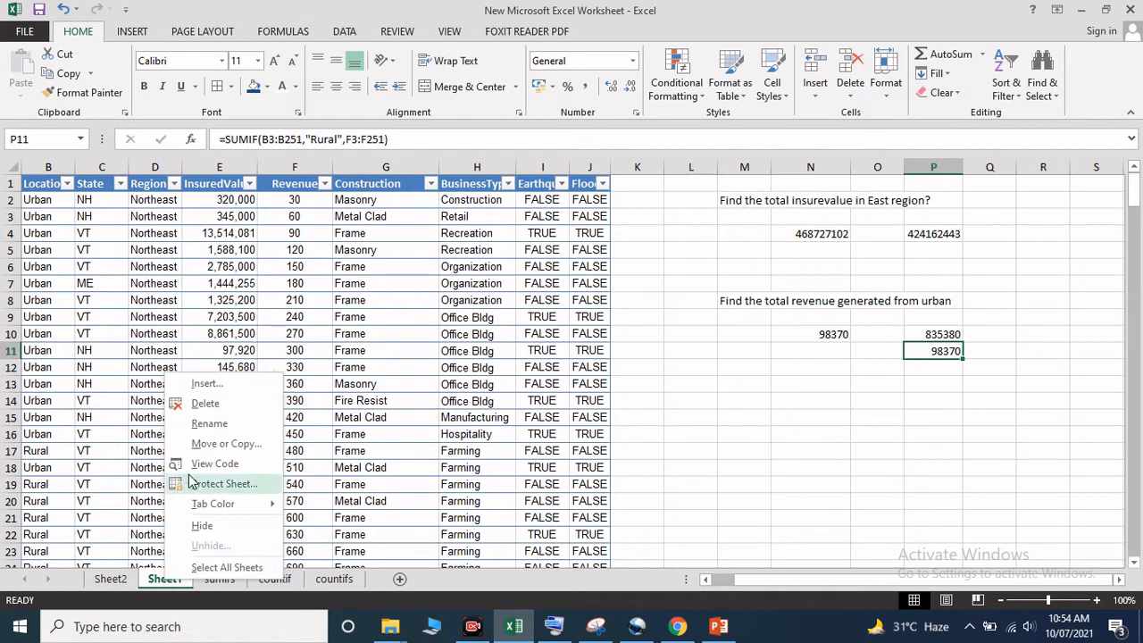
click(210, 425)
text(sumif)
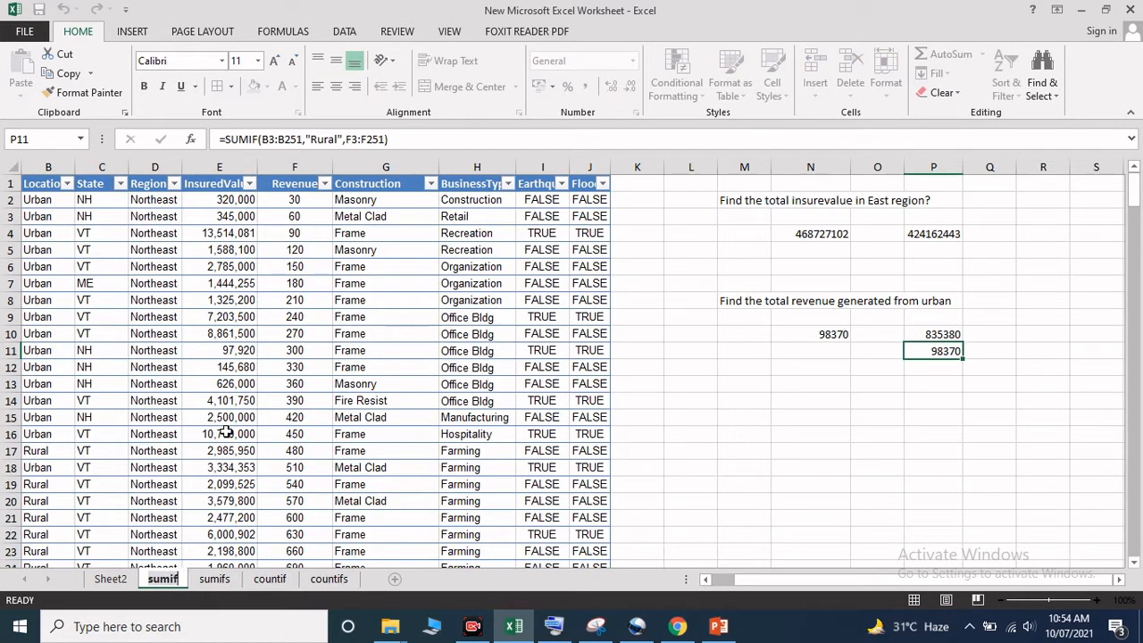
key(Return)
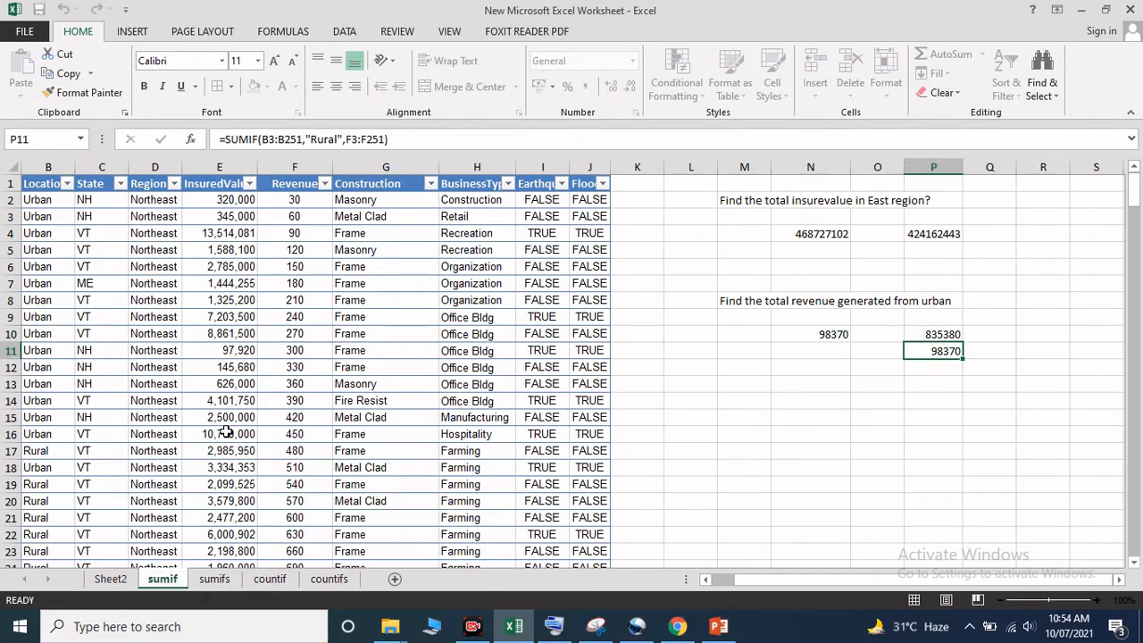
Open the sumifs sheet, inspect the SUMIFS formula in N3, and select the empty cell Q3
click(214, 579)
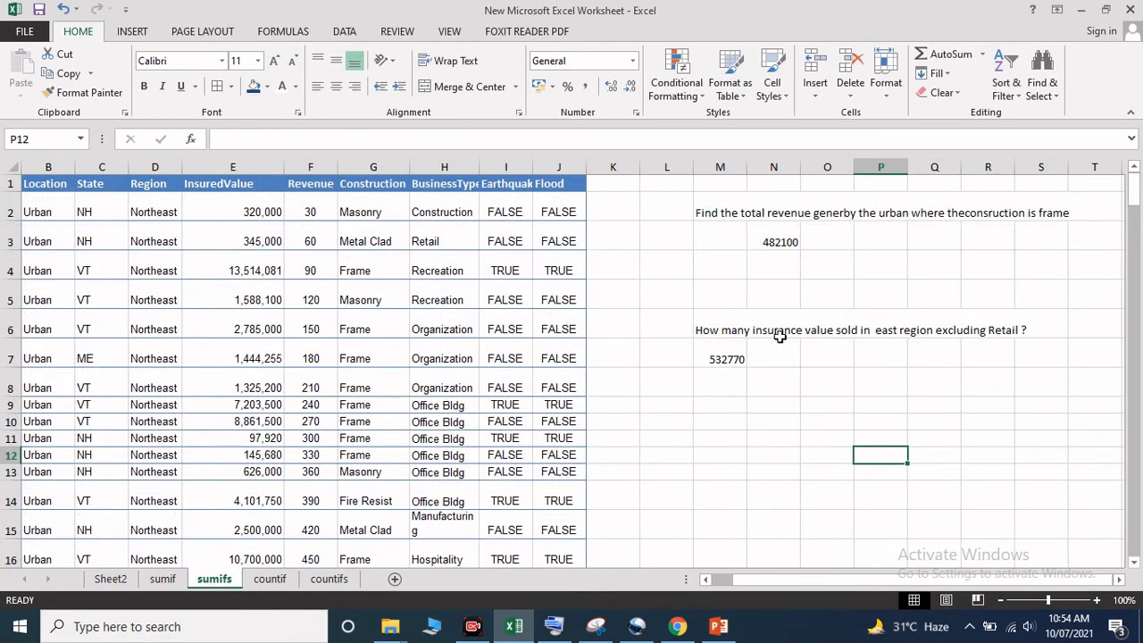
click(777, 236)
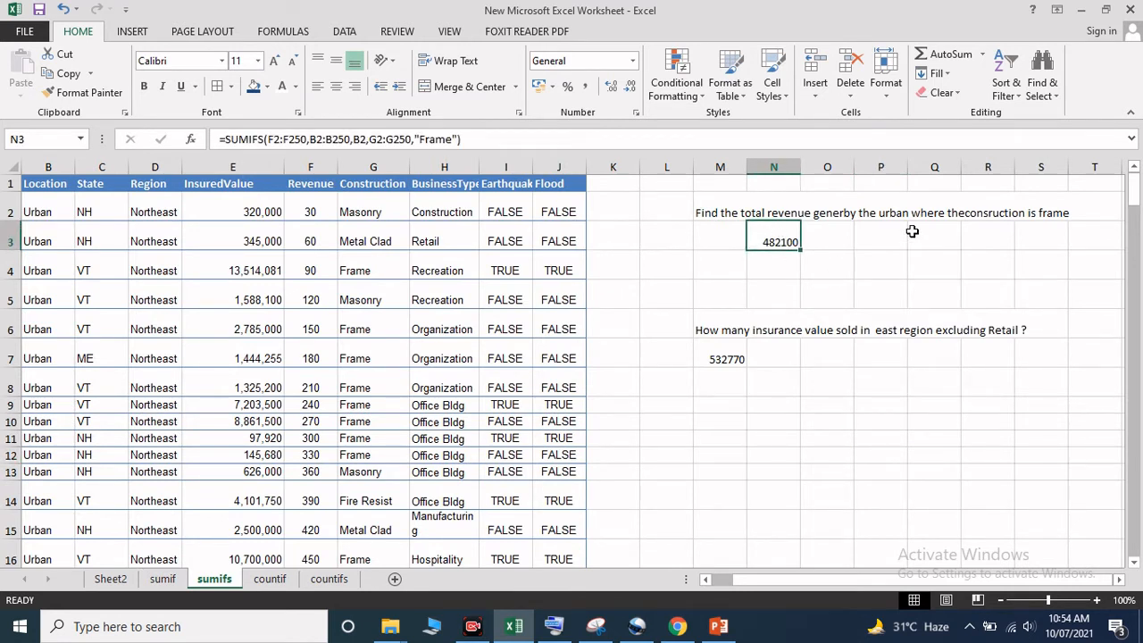
click(911, 235)
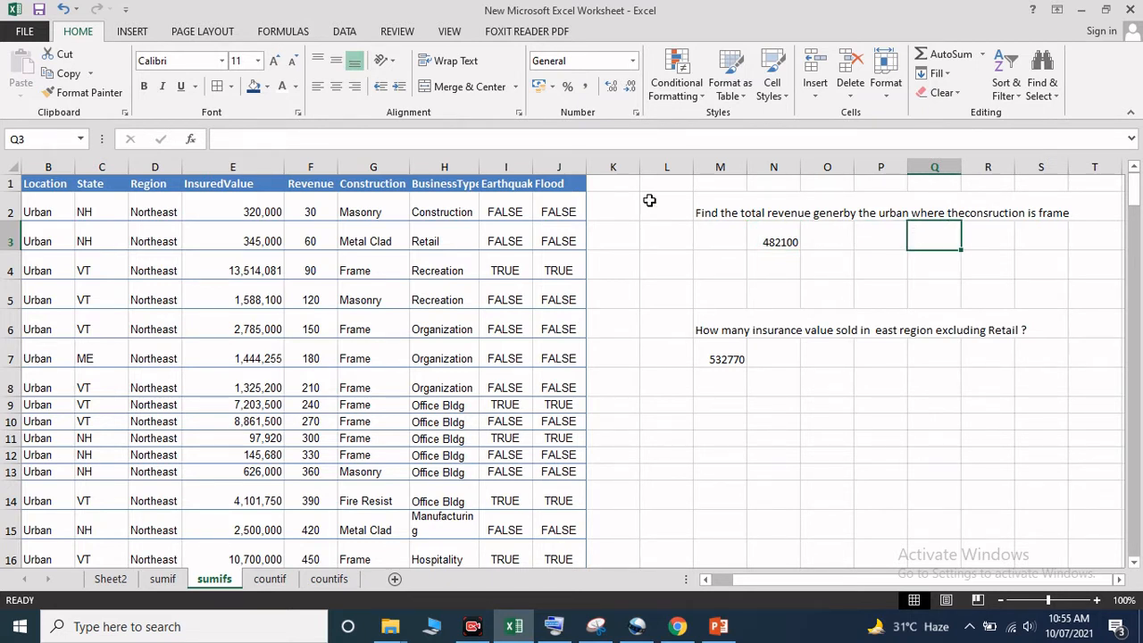
Start a SUMIFS formula in Q3 with the Revenue values F2:F250 as the sum range
click(607, 140)
click(554, 625)
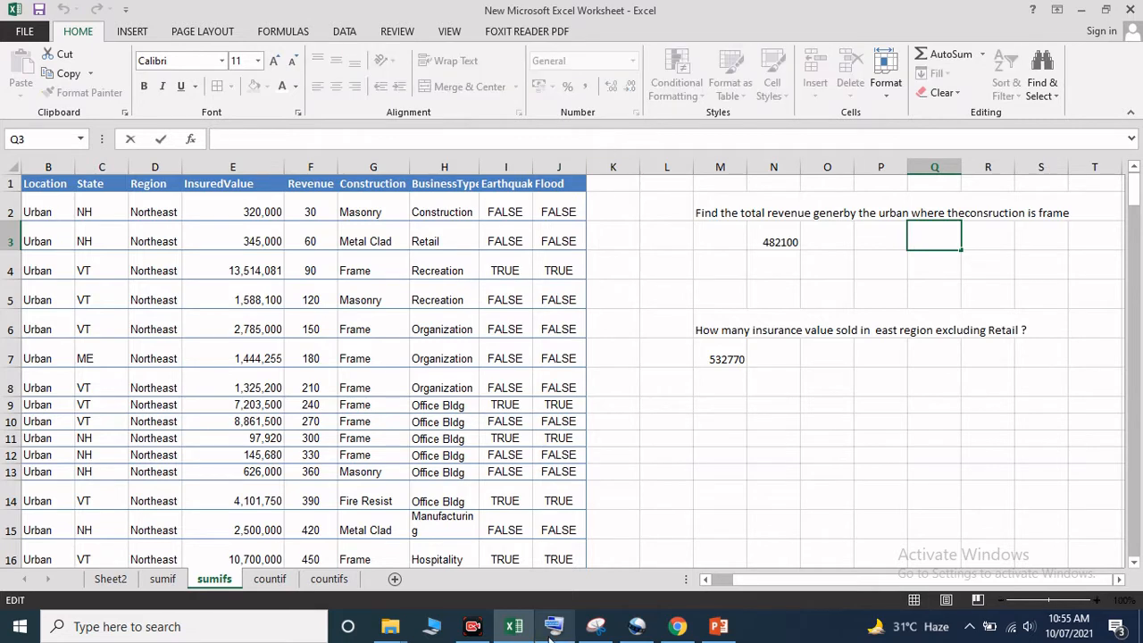
click(757, 416)
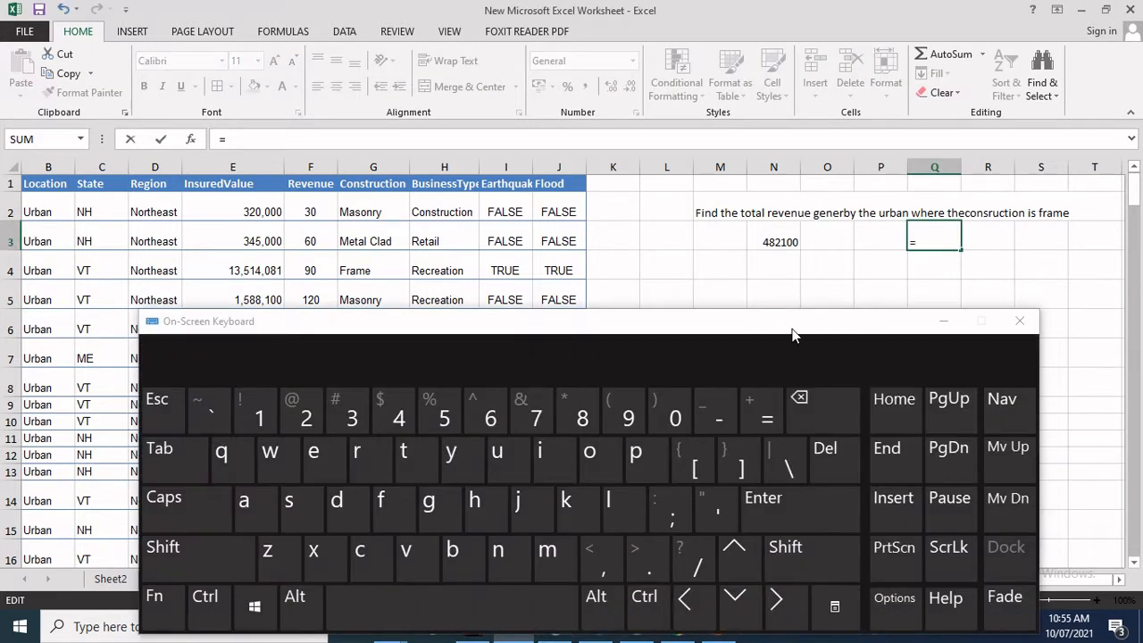
text(sumifs()
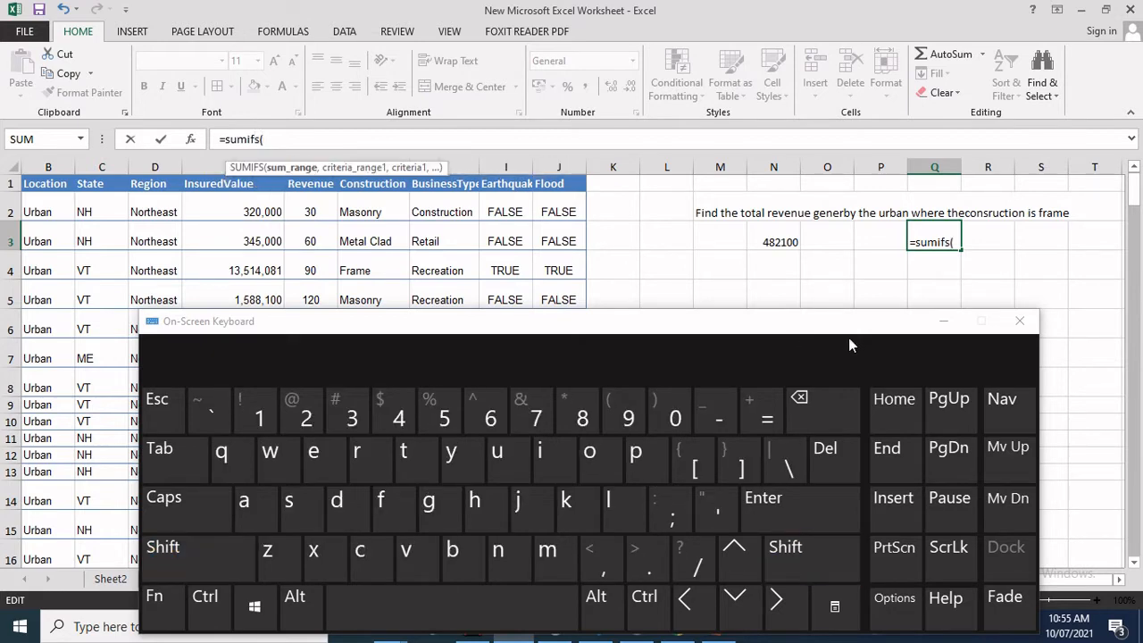
click(946, 316)
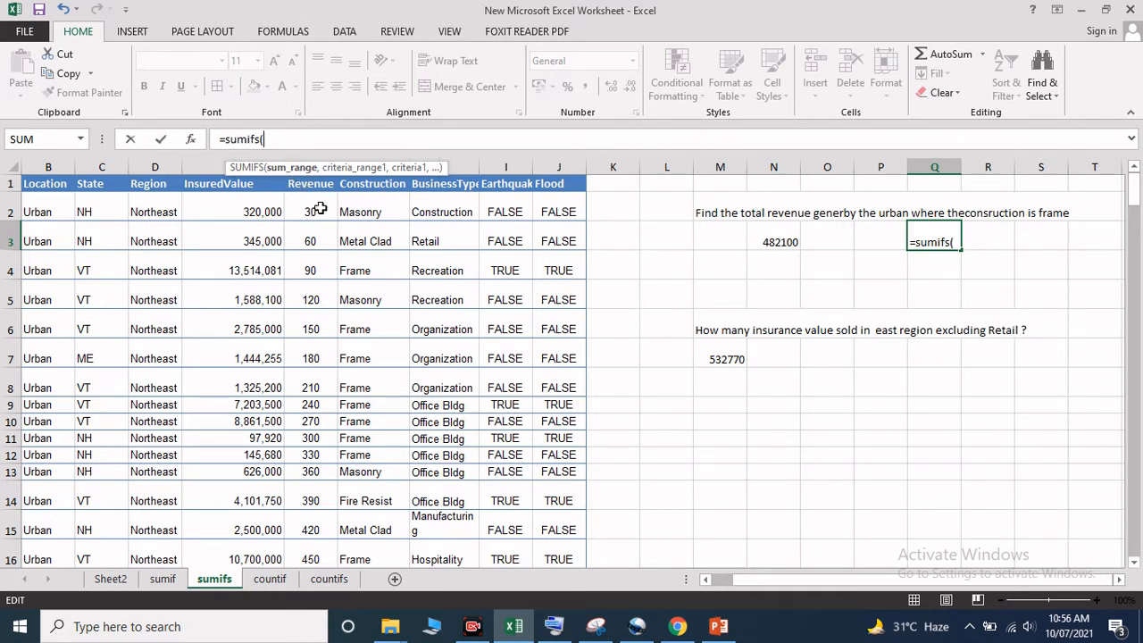
drag(320, 212, 306, 542)
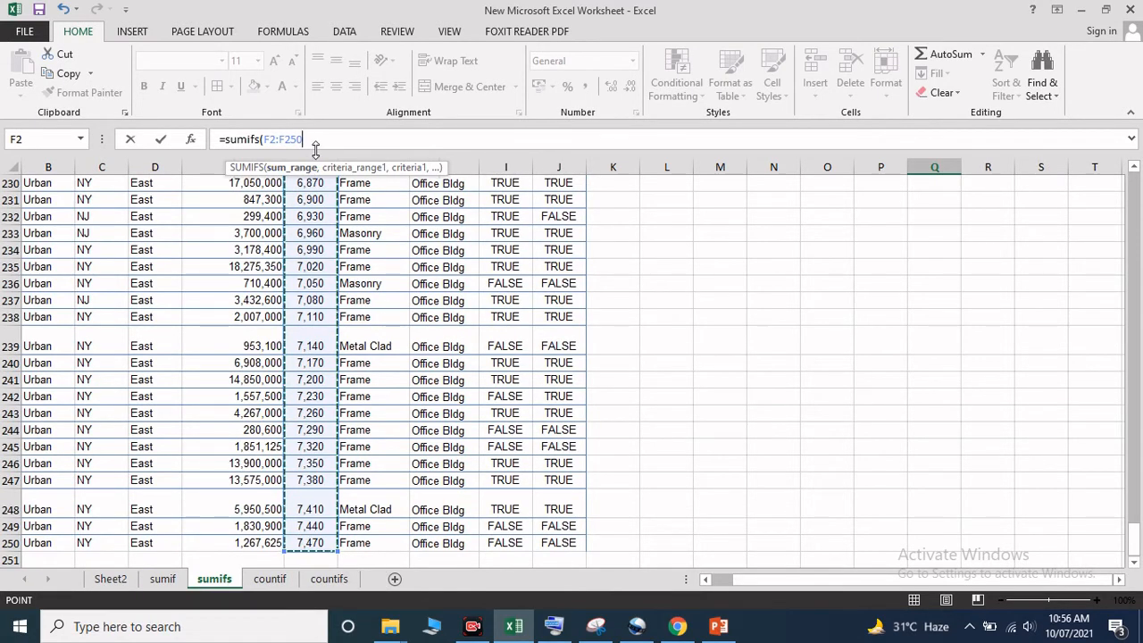
text(,)
Add the Location range B2:B250 with cell B2 as the first criteria pair of the SUMIFS formula
drag(1134, 526, 1133, 187)
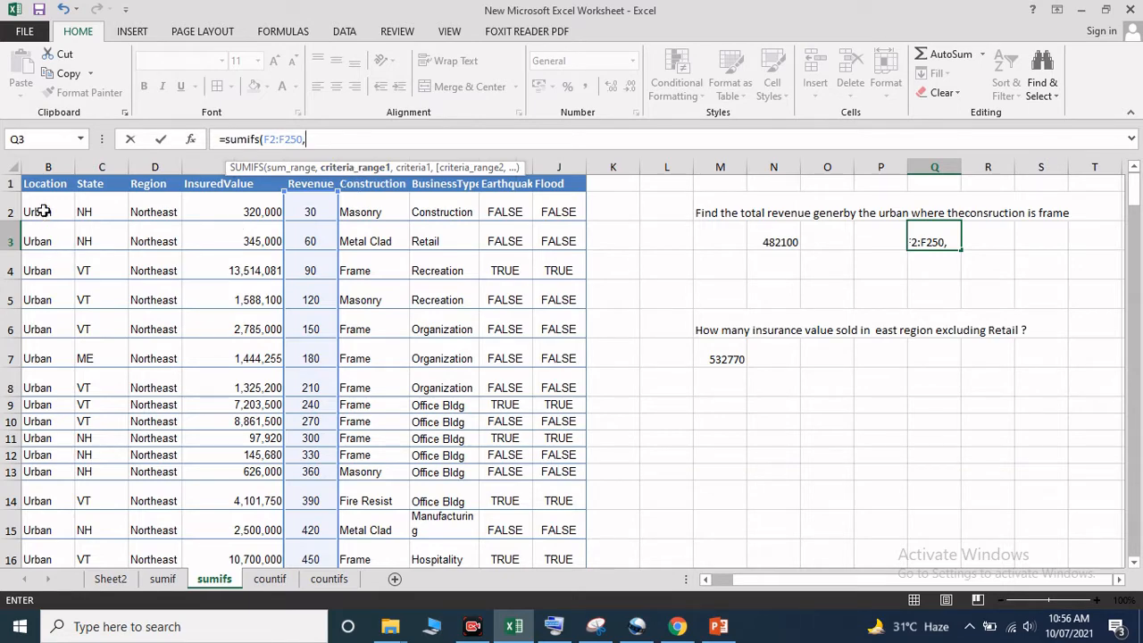
drag(52, 212, 120, 200)
drag(1134, 547, 1139, 186)
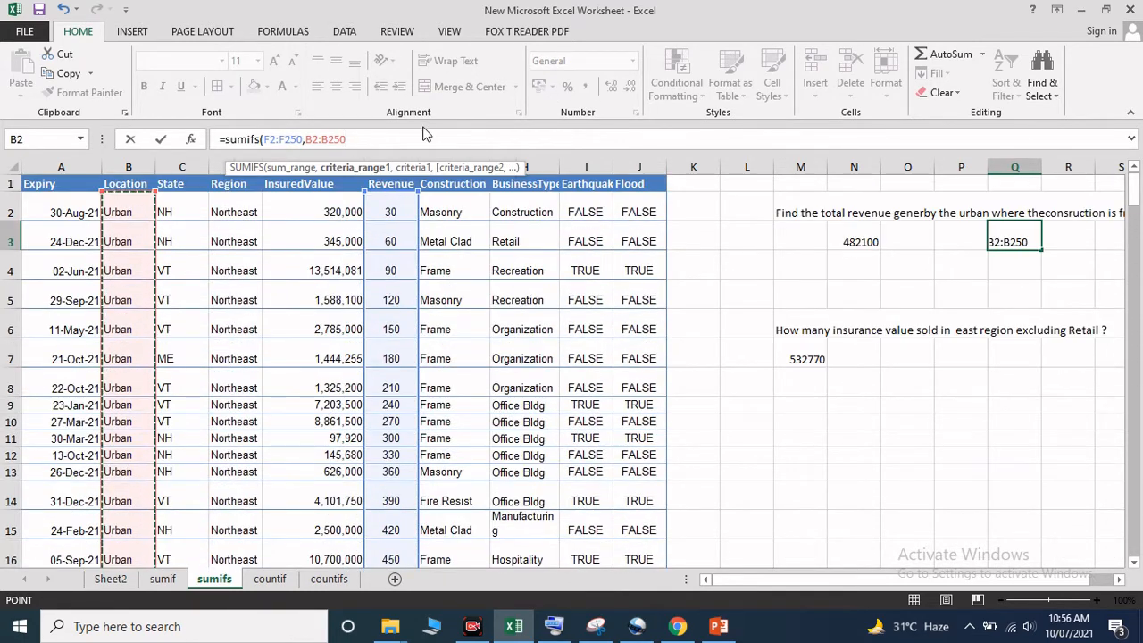
text(,)
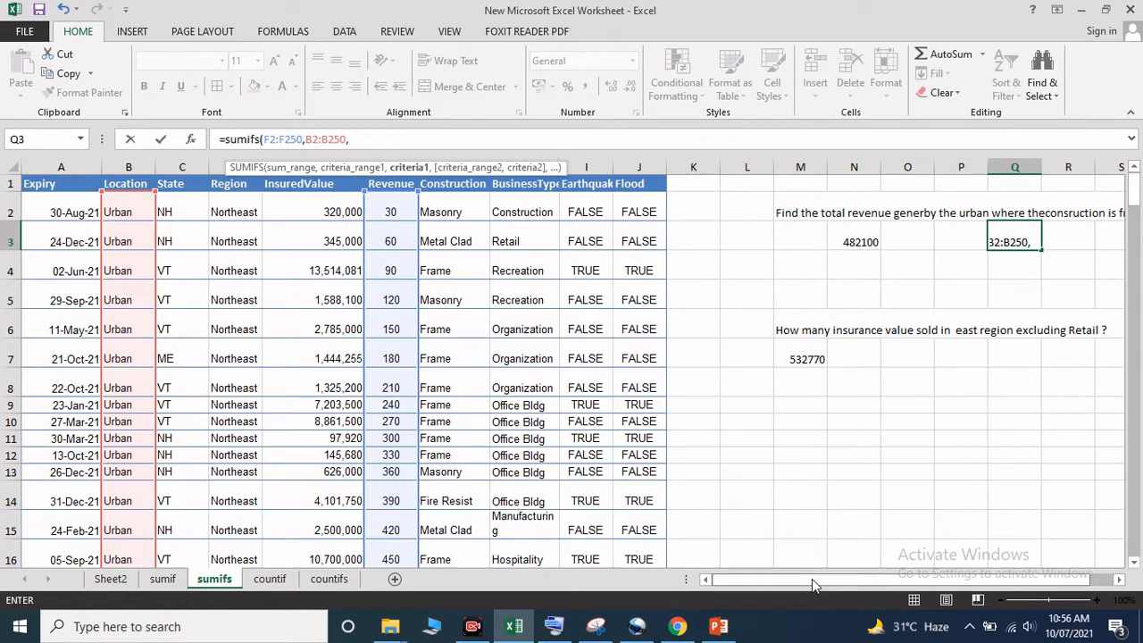
mouse_move(812, 578)
mouse_down()
mouse_move(825, 577)
mouse_move(810, 577)
mouse_up()
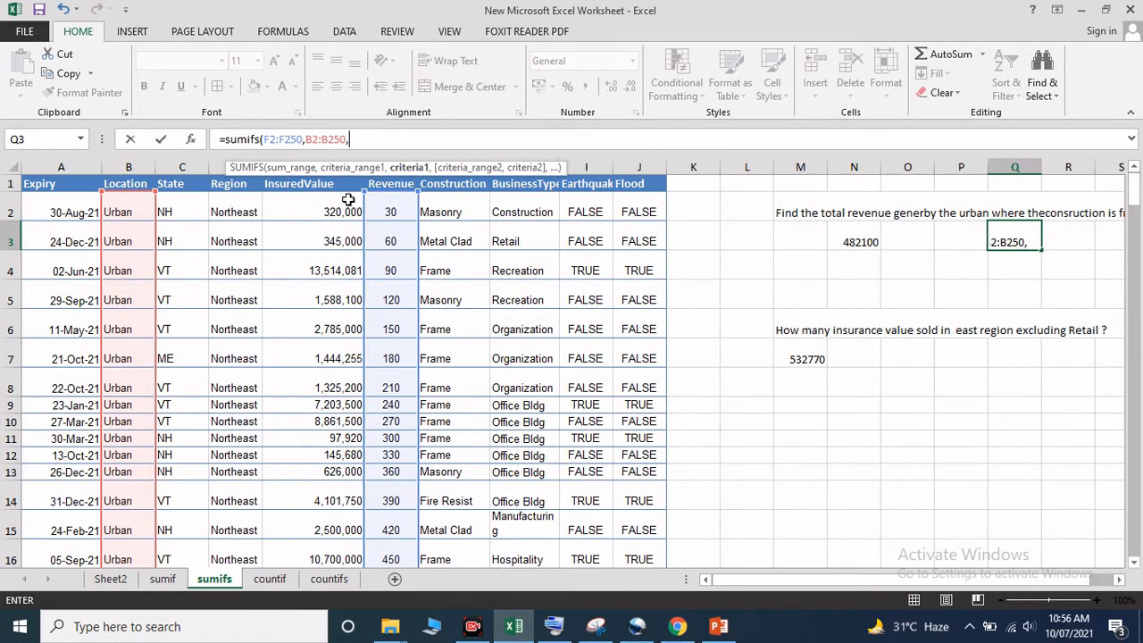
click(135, 212)
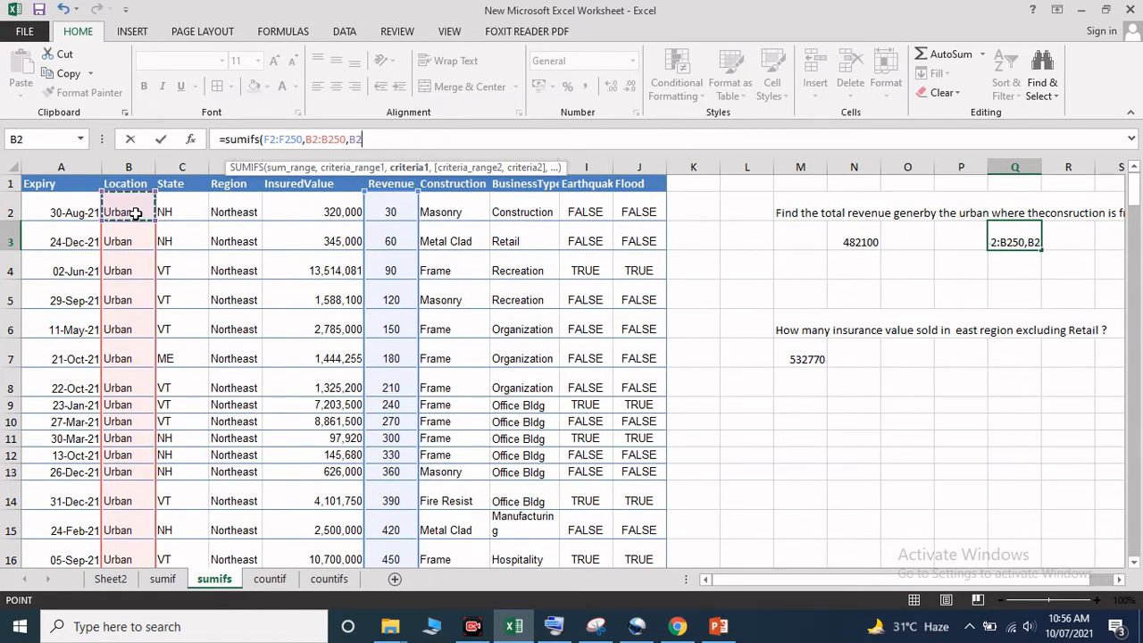
text(,)
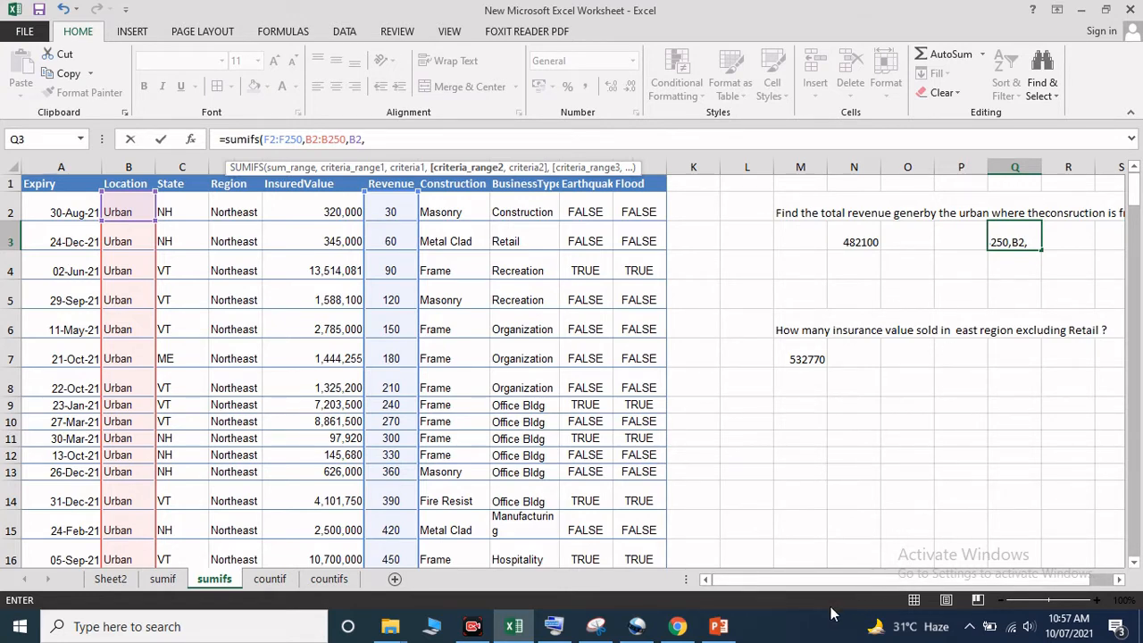
Add the Construction range G2:G250 with cell G4 as the second criteria pair and complete the SUMIFS formula in Q3
drag(787, 581, 796, 576)
drag(470, 205, 481, 637)
drag(479, 636, 447, 408)
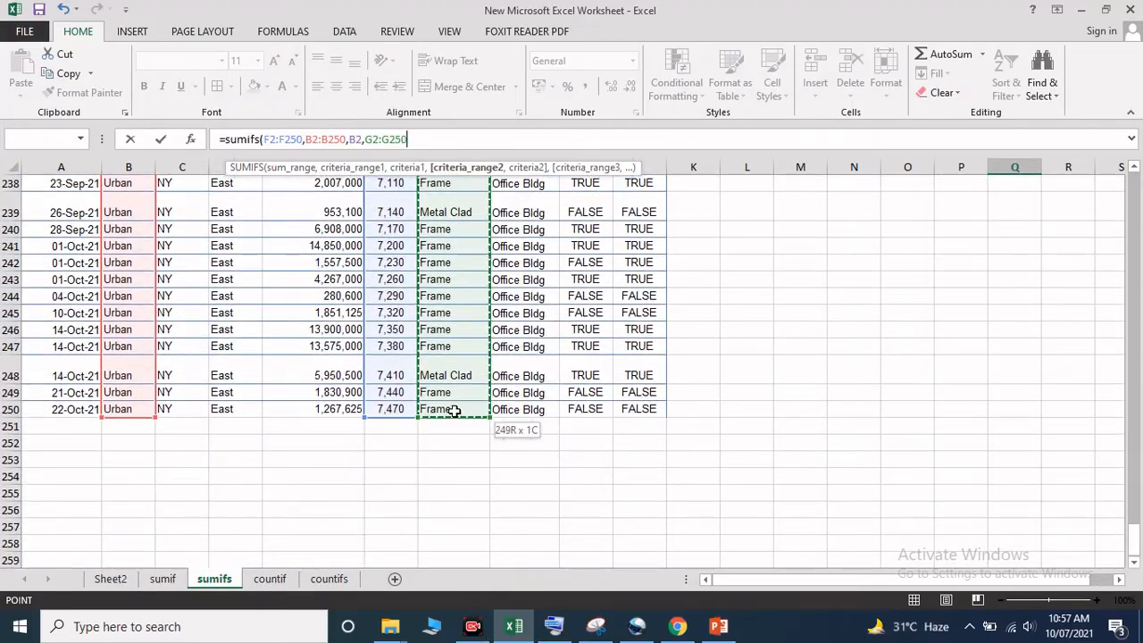
drag(1134, 540, 1135, 183)
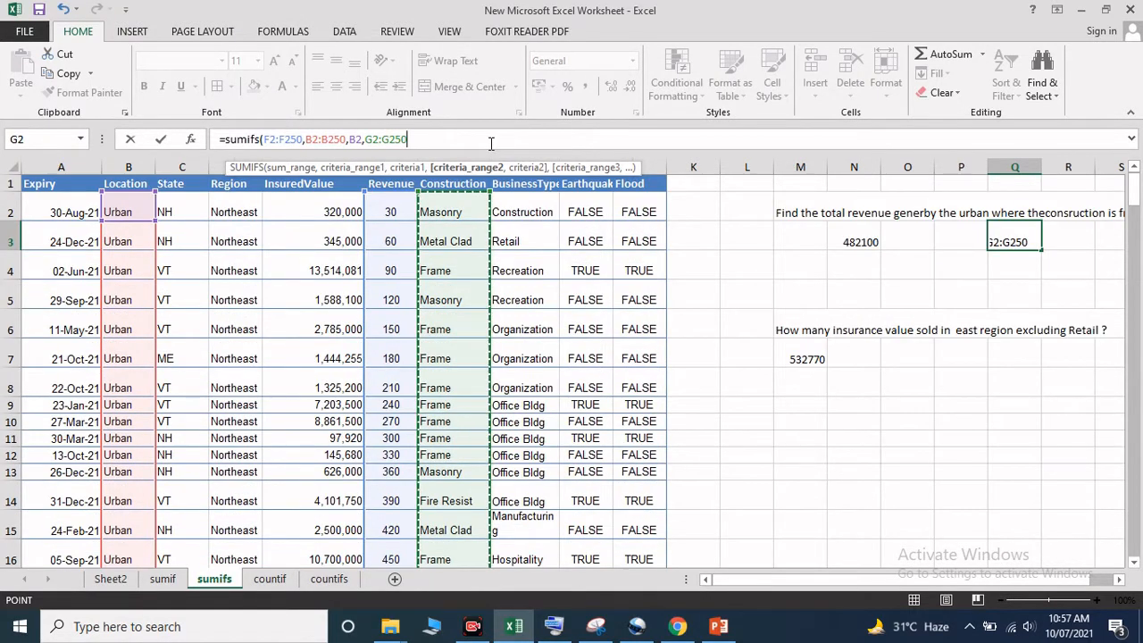
text(,)
click(458, 267)
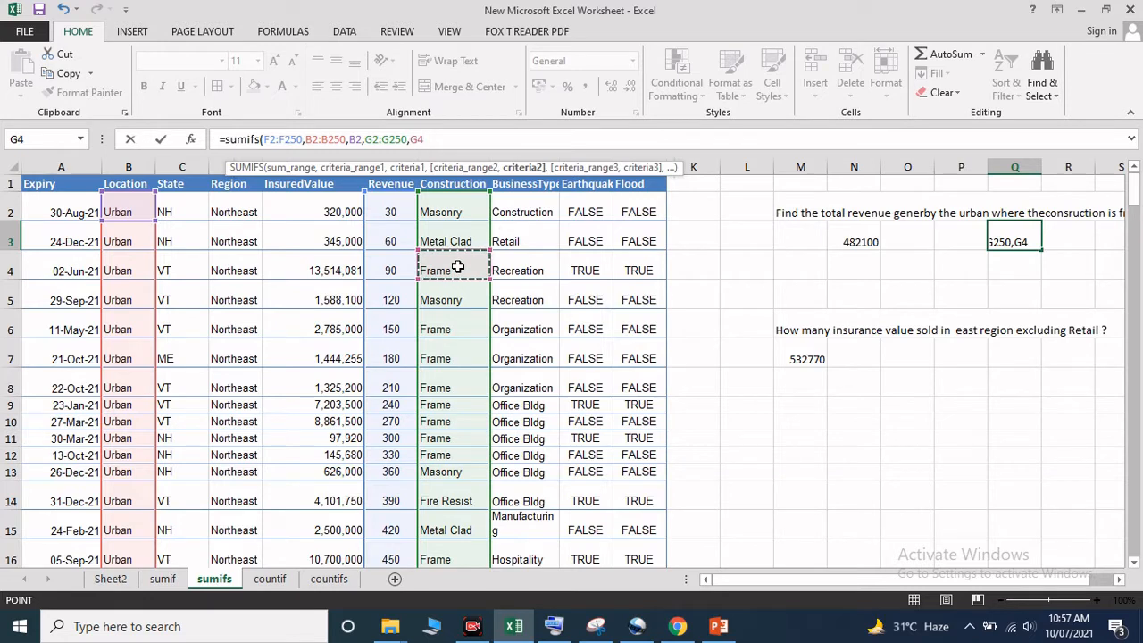
text())
key(Return)
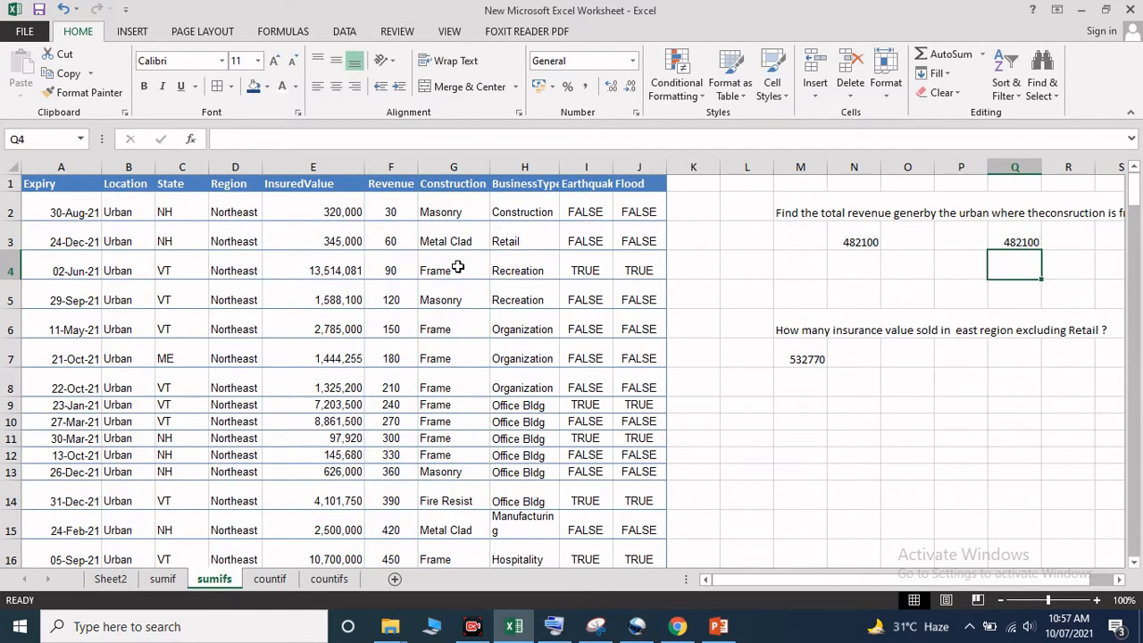
Copy the SUMIFS formula from Q3 to Q4 and compare the references in both cells
click(1027, 241)
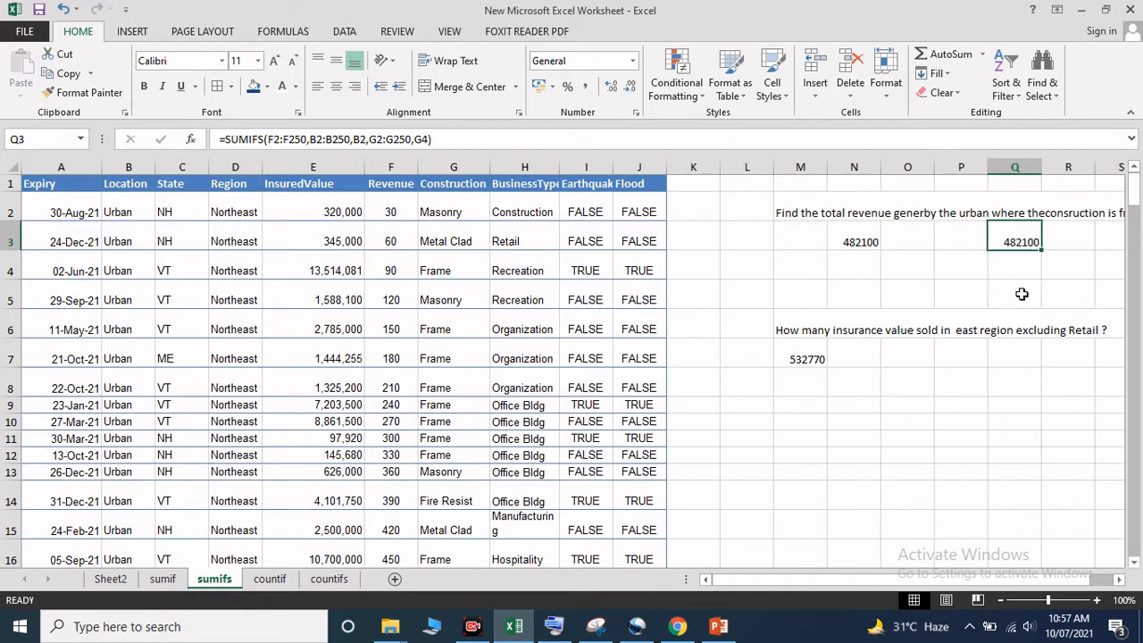
click(1020, 282)
click(1019, 242)
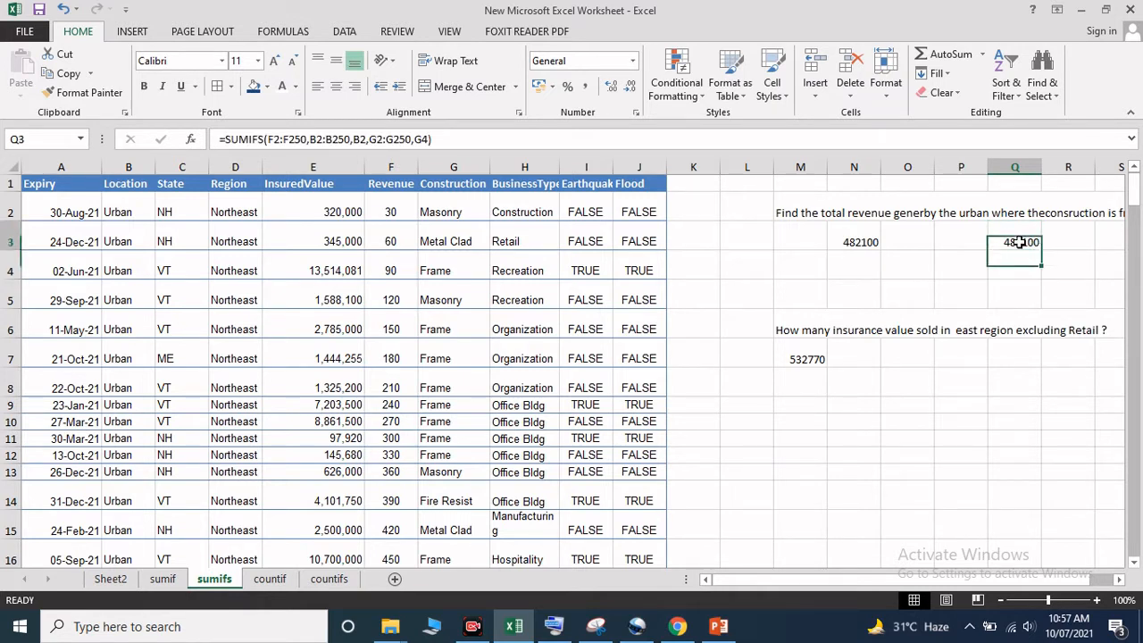
key(ctrl+c)
click(1020, 275)
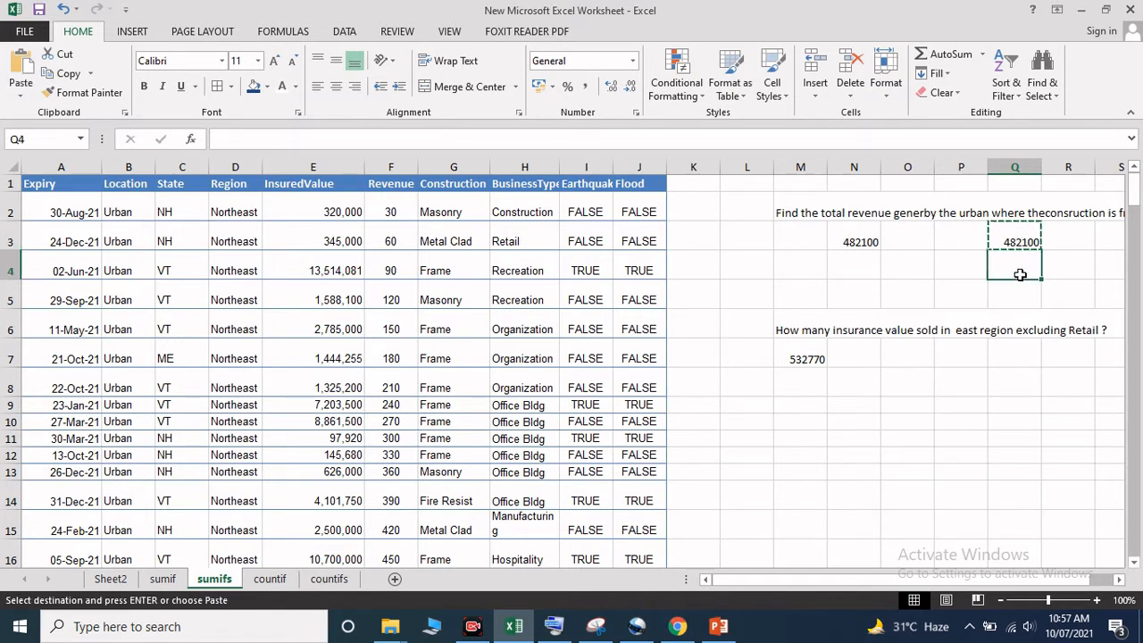
key(ctrl+v)
click(1015, 257)
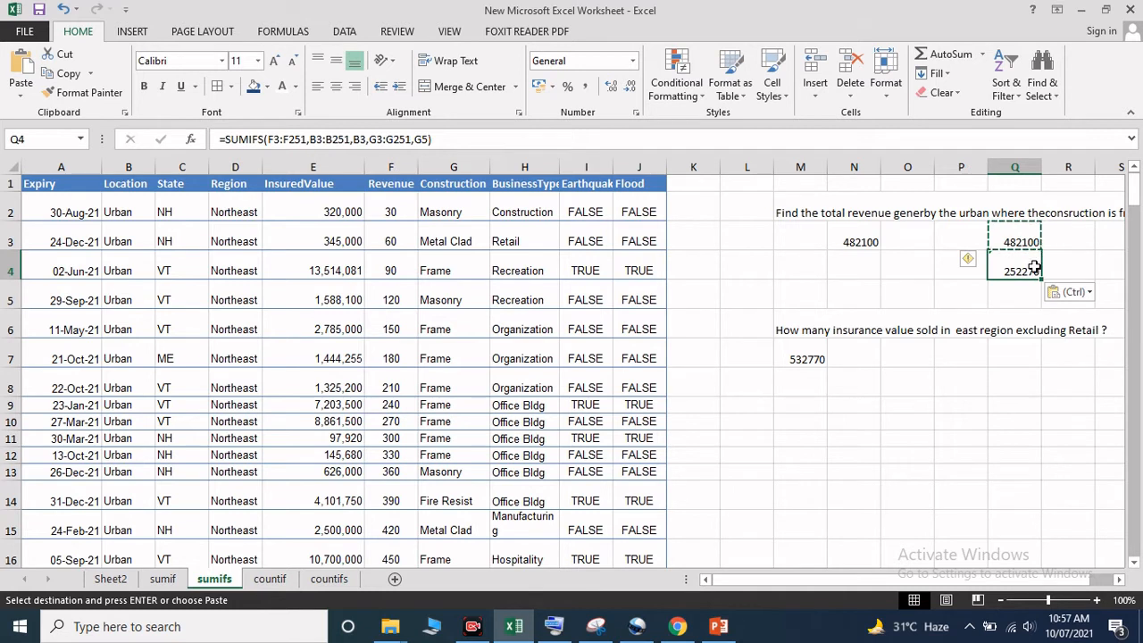
click(1004, 283)
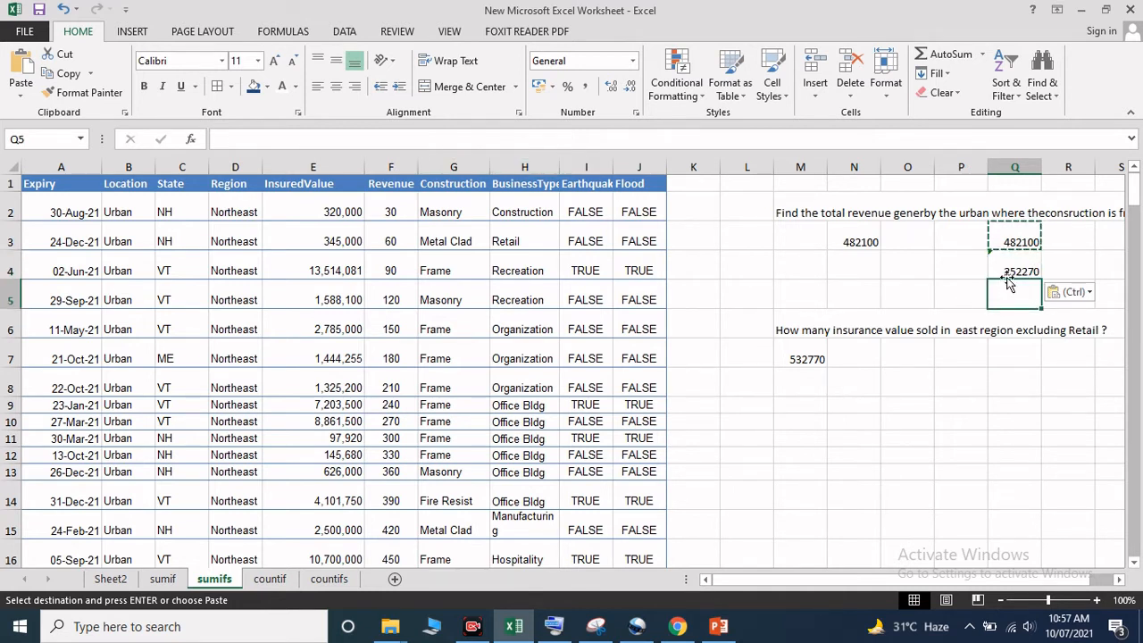
click(1017, 266)
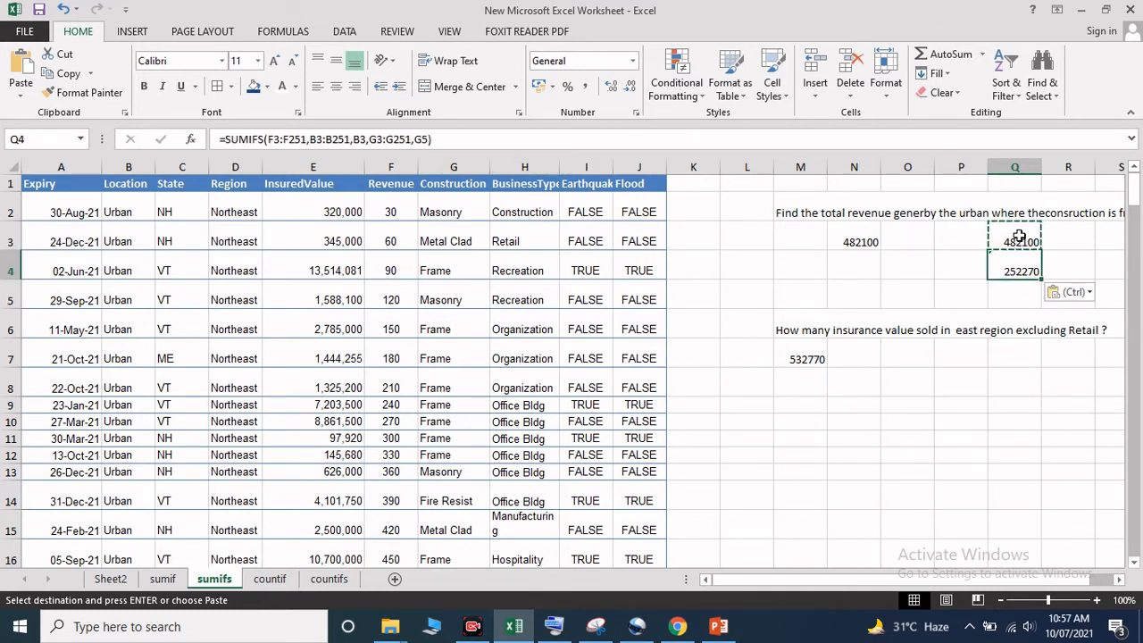
click(1019, 236)
key(Escape)
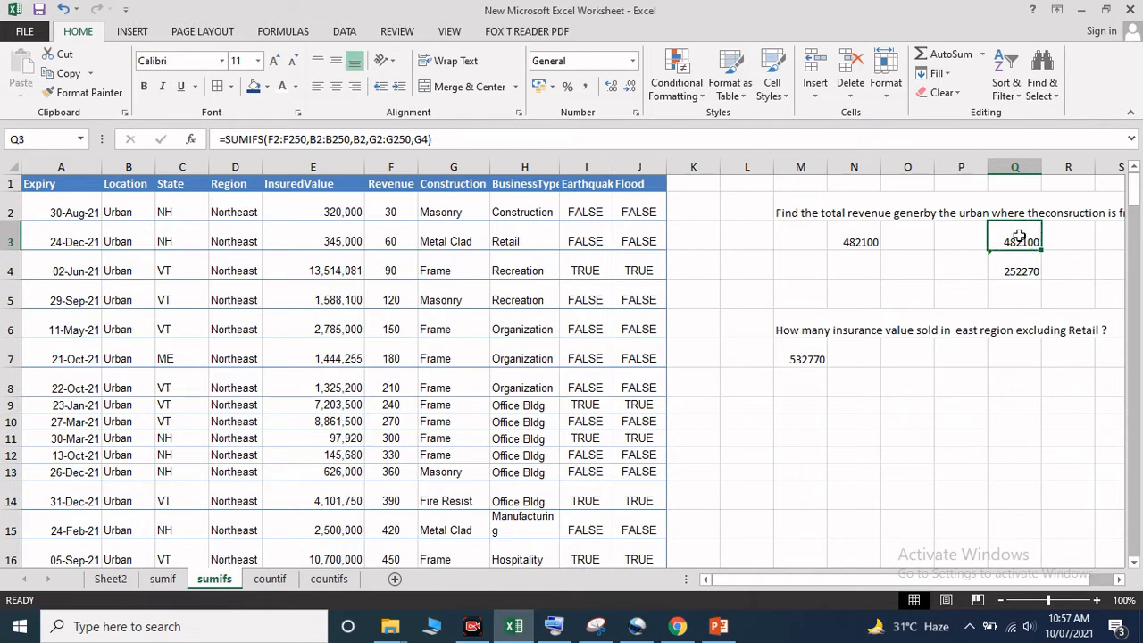
Replace the G4 criterion in Q3's SUMIFS formula with the text "Frame"
click(429, 138)
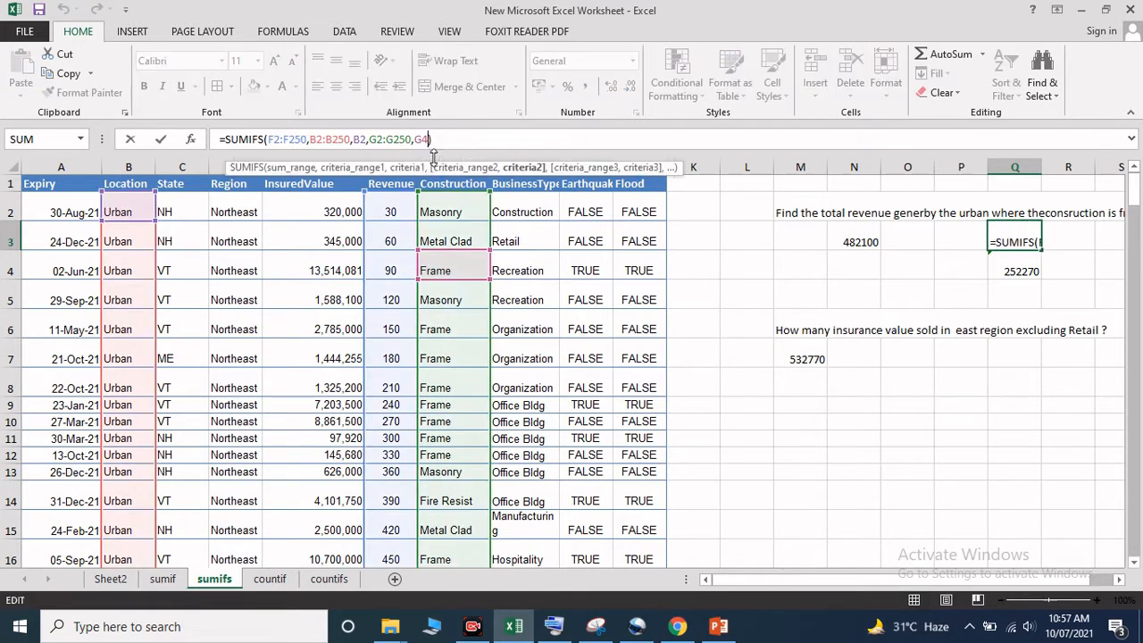
key(BackSpace)
key(BackSpace)
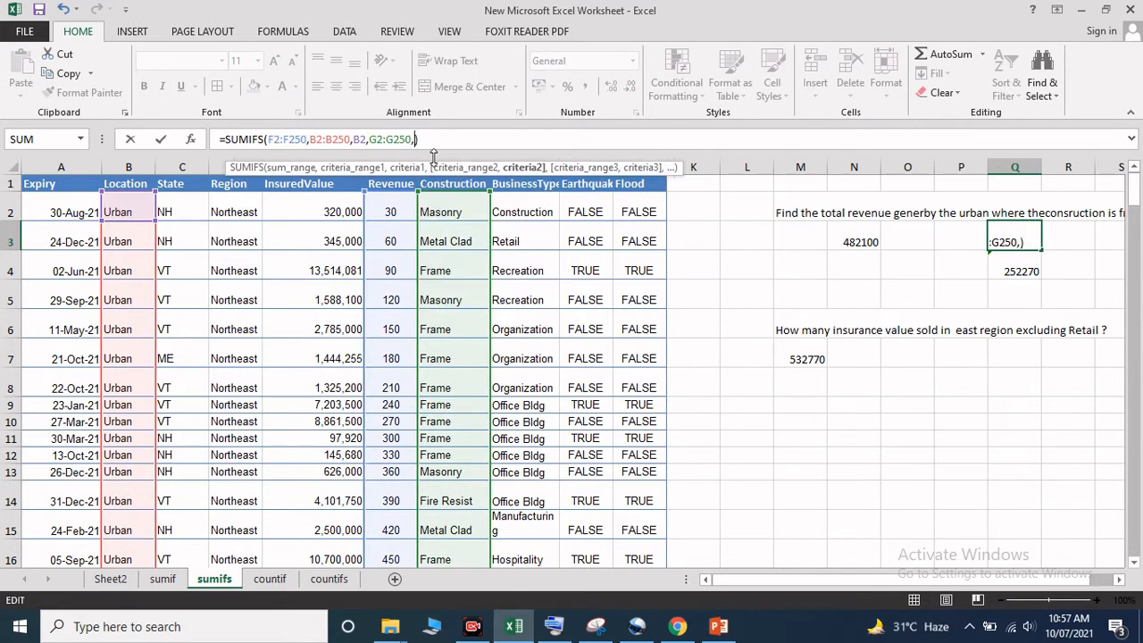
text("Frame")
key(Return)
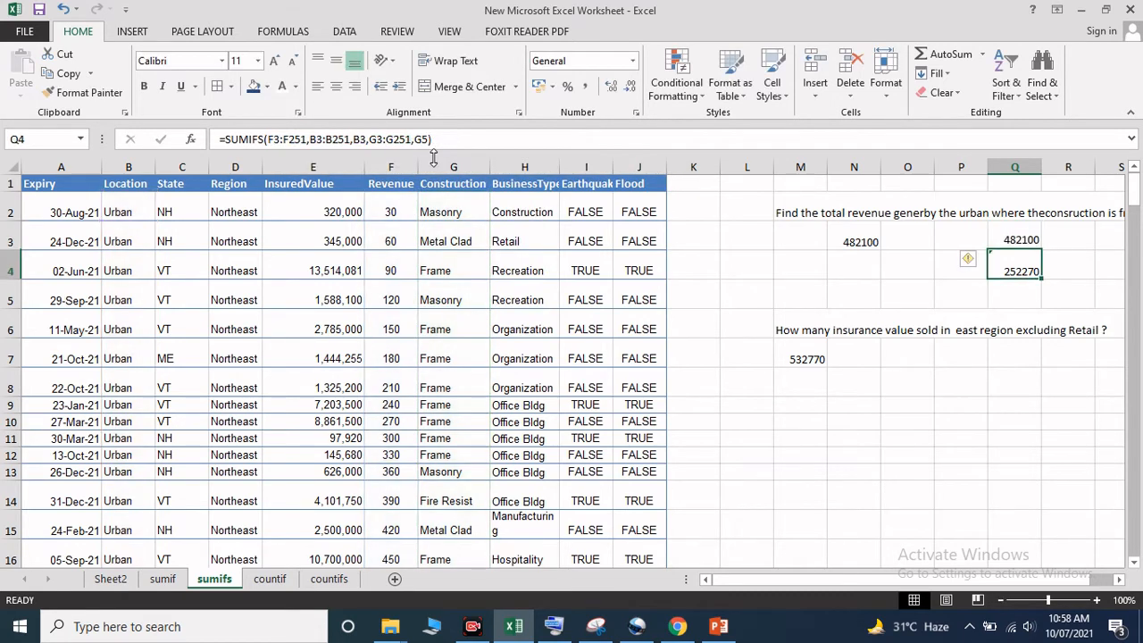
Clear the copied formula from cell Q4
right_click(1025, 272)
click(915, 427)
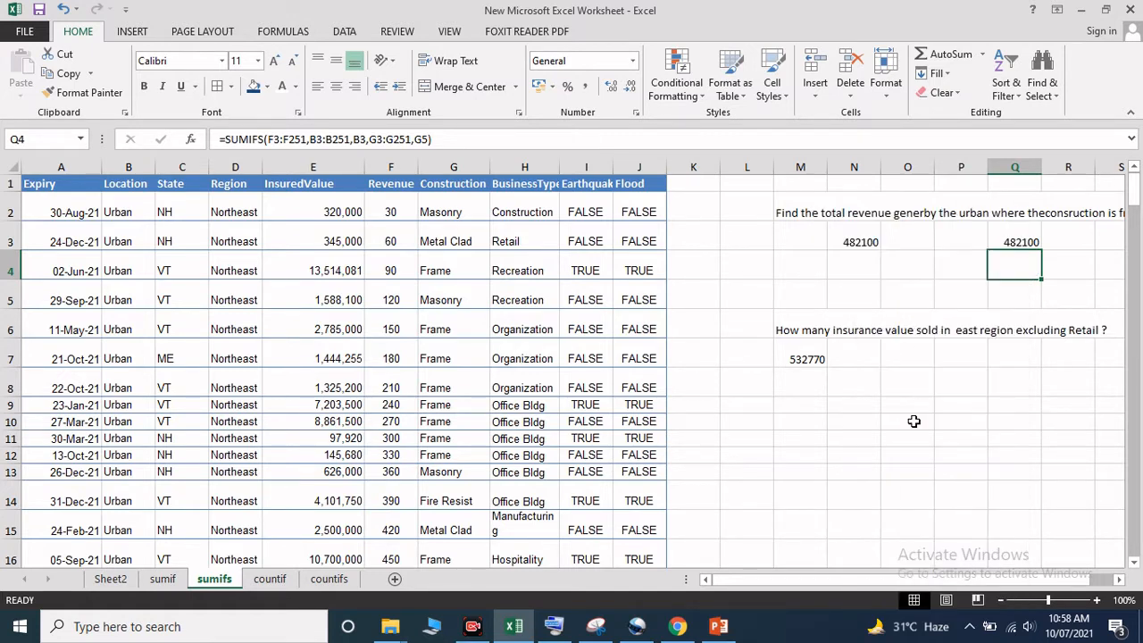
Replace the B2 criterion in Q3's SUMIFS formula with the text "Urban"
click(1019, 240)
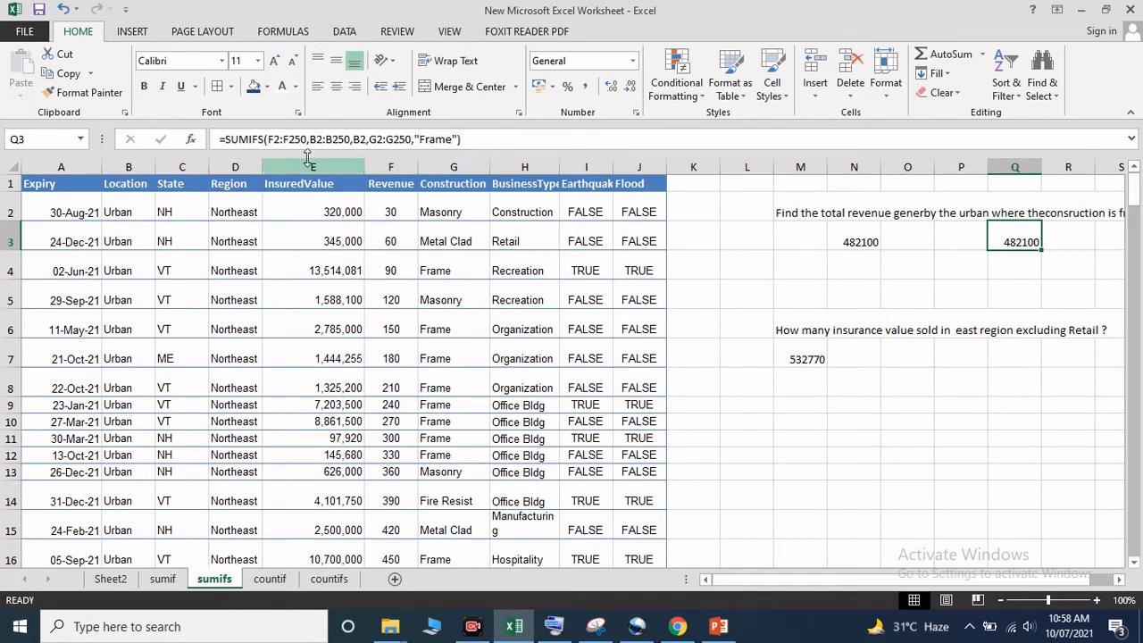
click(363, 138)
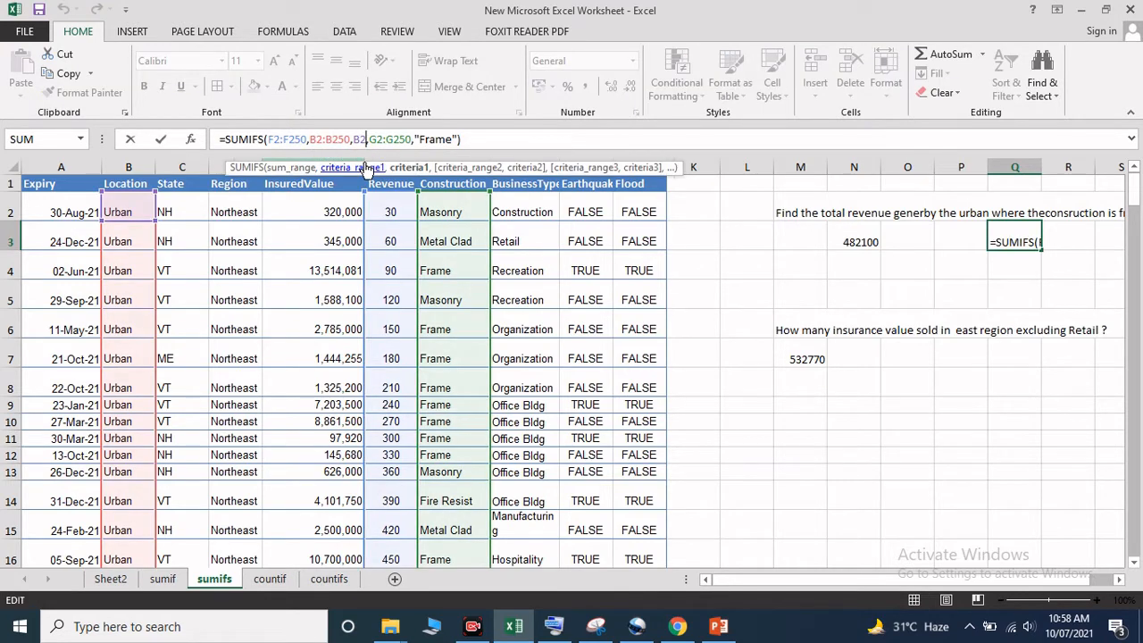
key(BackSpace)
key(BackSpace)
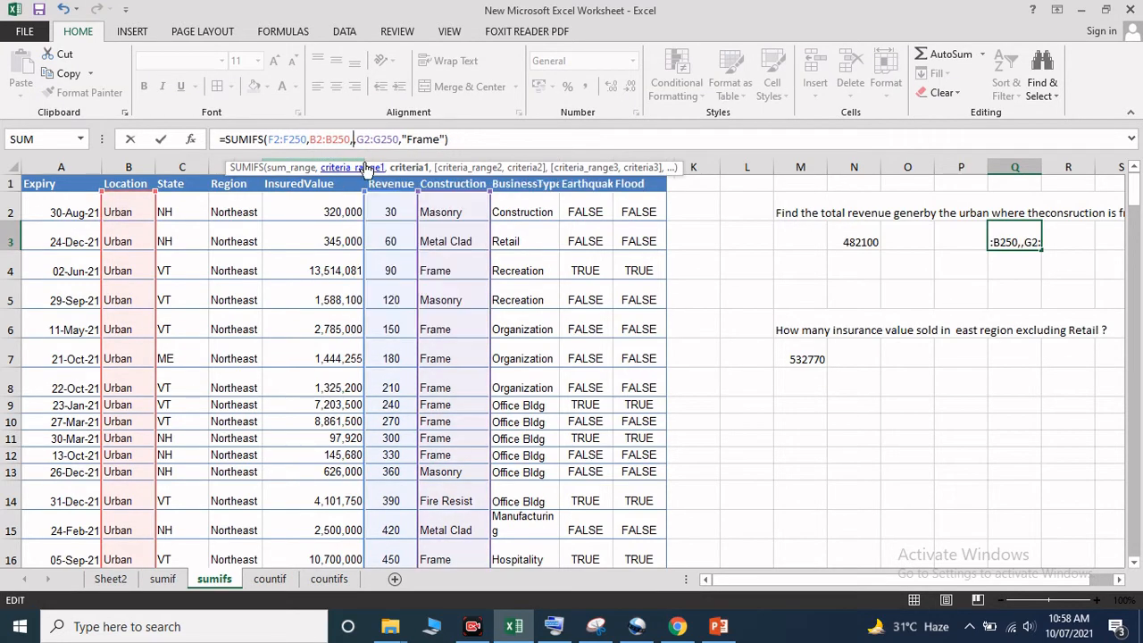
text(")
text(Urban)
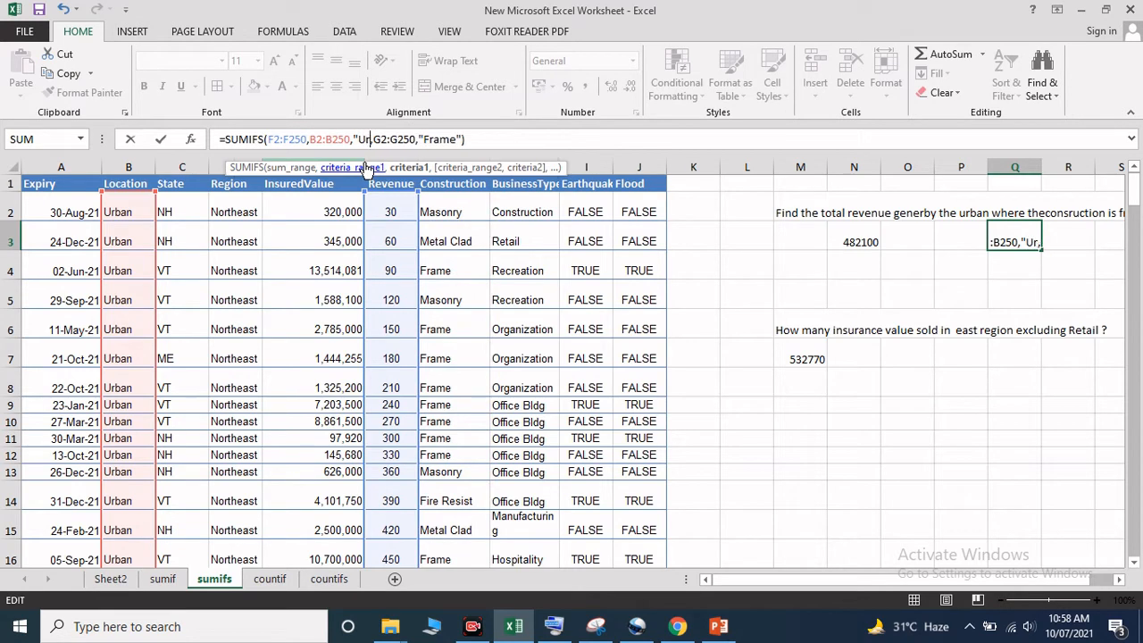
text(")
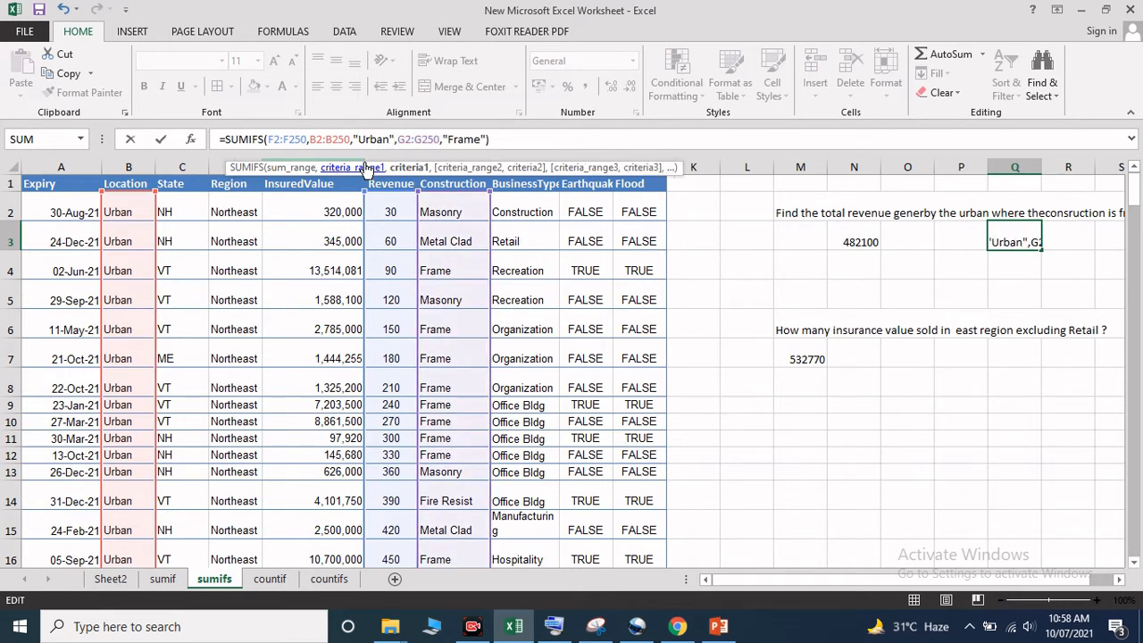
key(Return)
Change the Location criterion in Q3's SUMIFS formula to "Rural"
click(1019, 234)
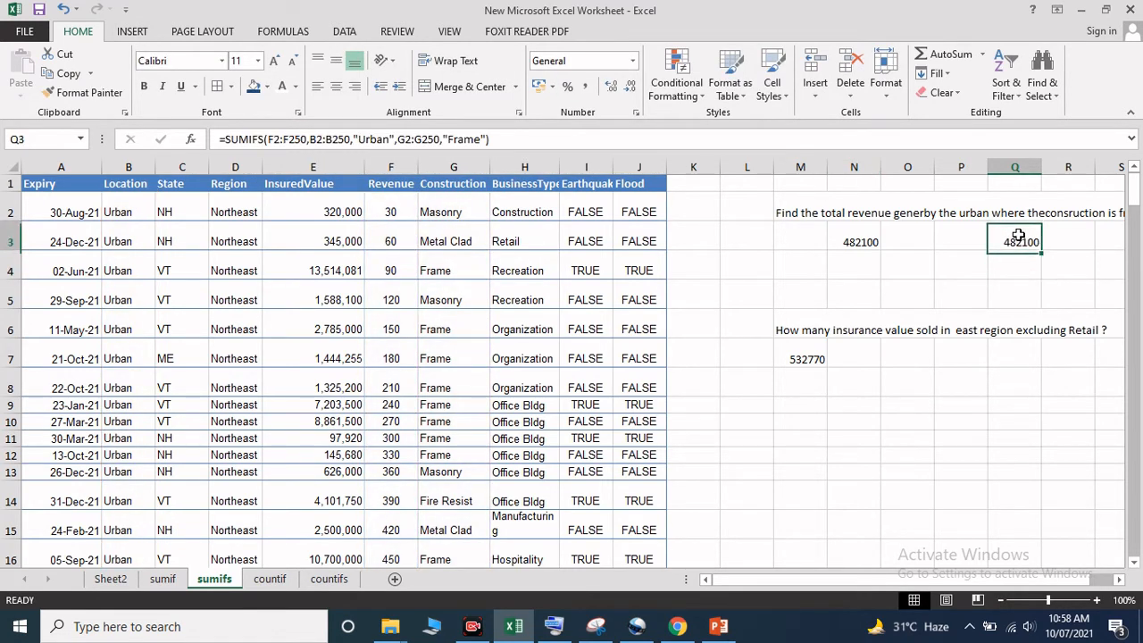
click(390, 140)
key(BackSpace)
key(BackSpace)
key(BackSpace)
key(BackSpace)
key(BackSpace)
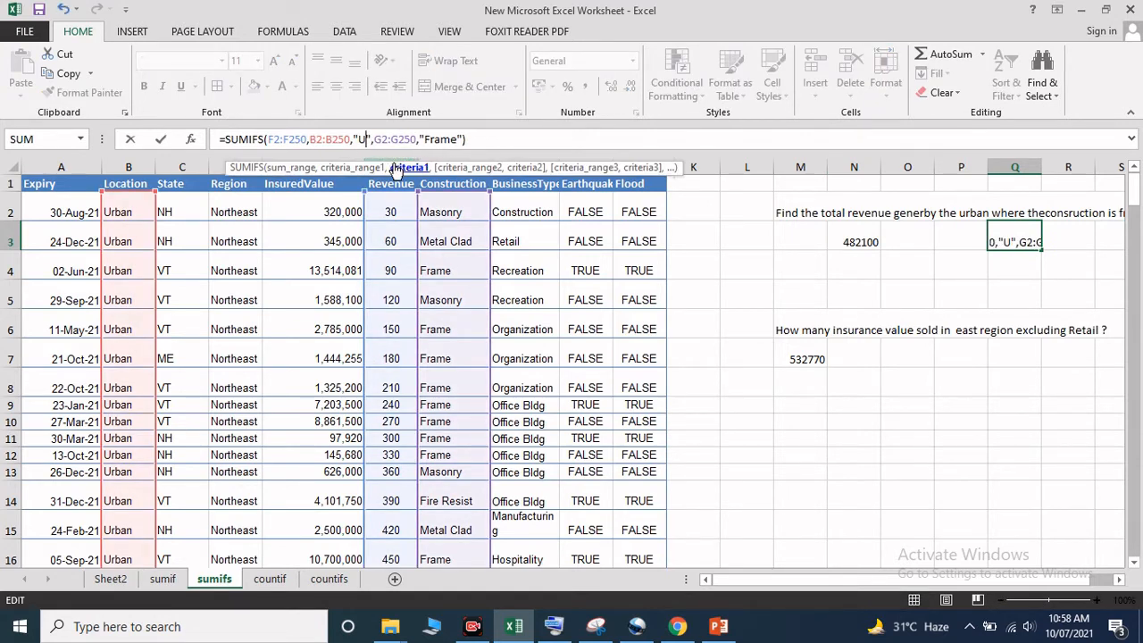
text(Rural)
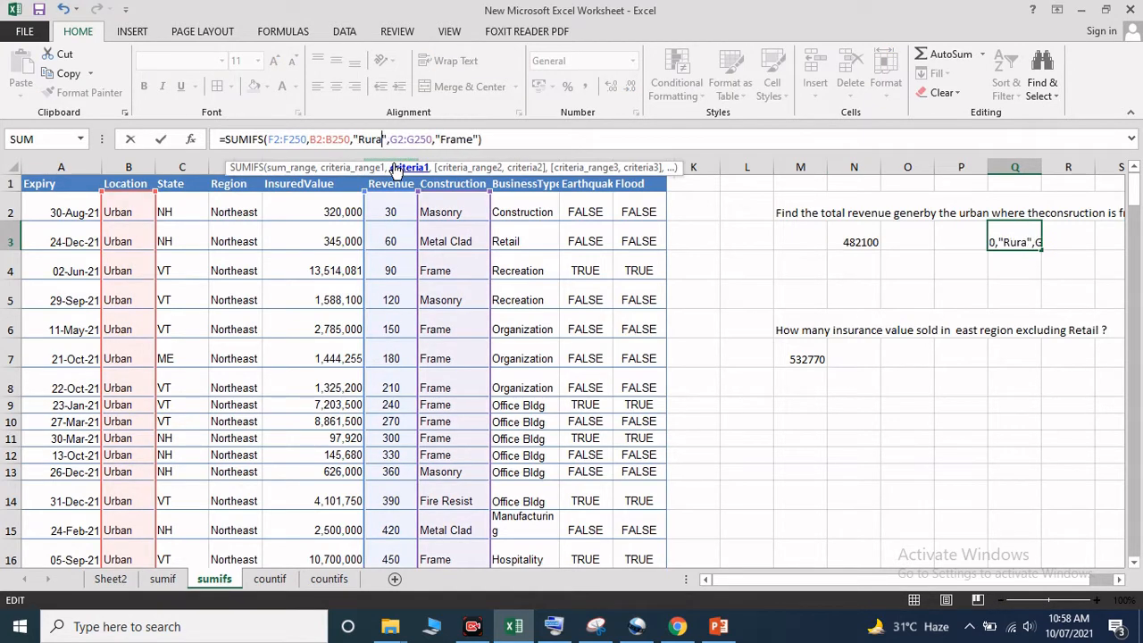
key(Return)
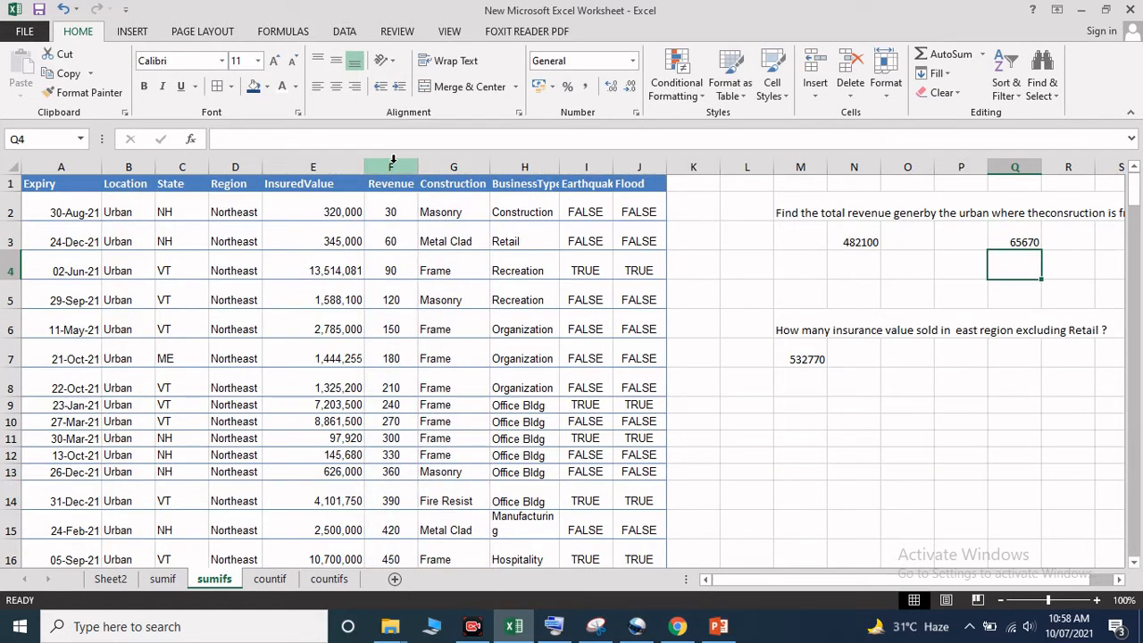
Change the Construction criterion in Q3's SUMIFS formula to "Masonry"
click(1008, 234)
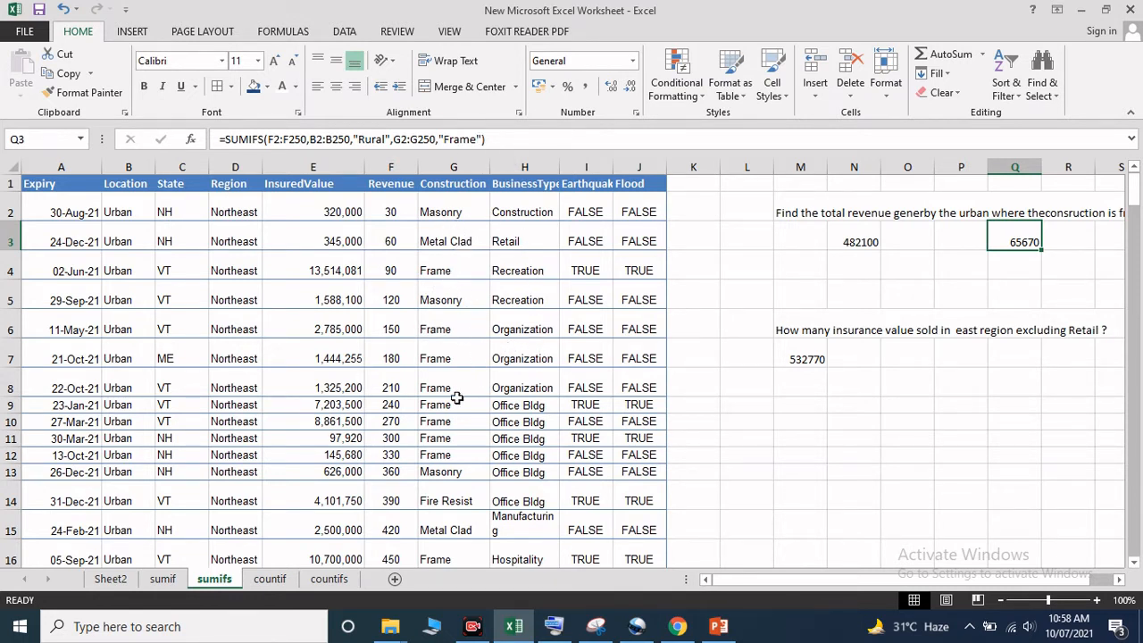
click(473, 216)
click(1022, 241)
click(474, 138)
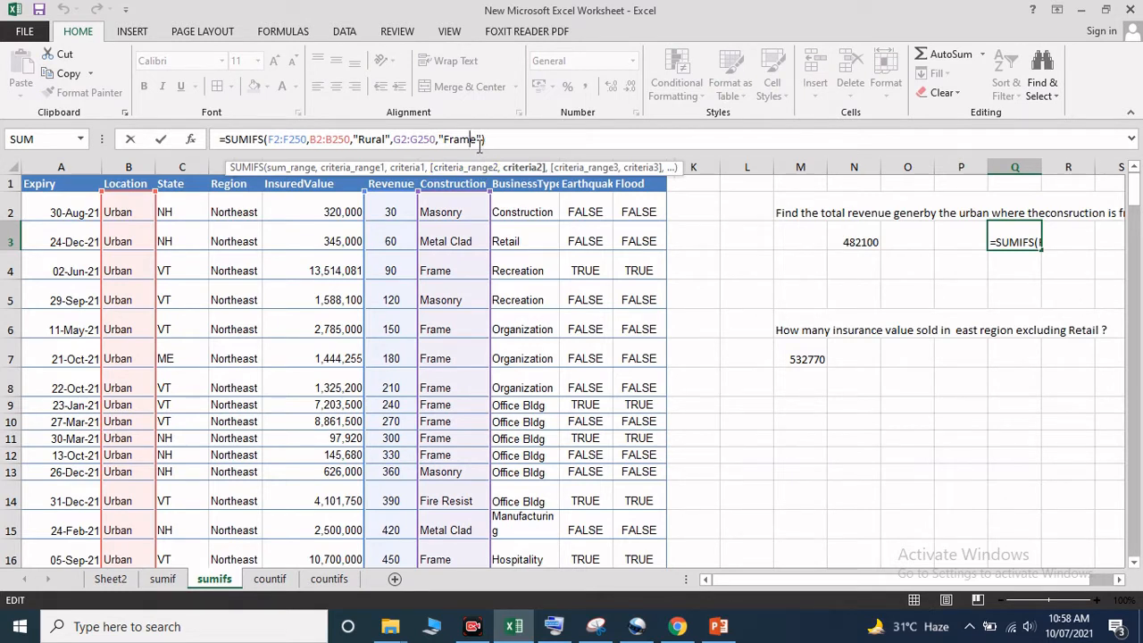
key(BackSpace)
key(BackSpace)
key(BackSpace)
key(BackSpace)
key(BackSpace)
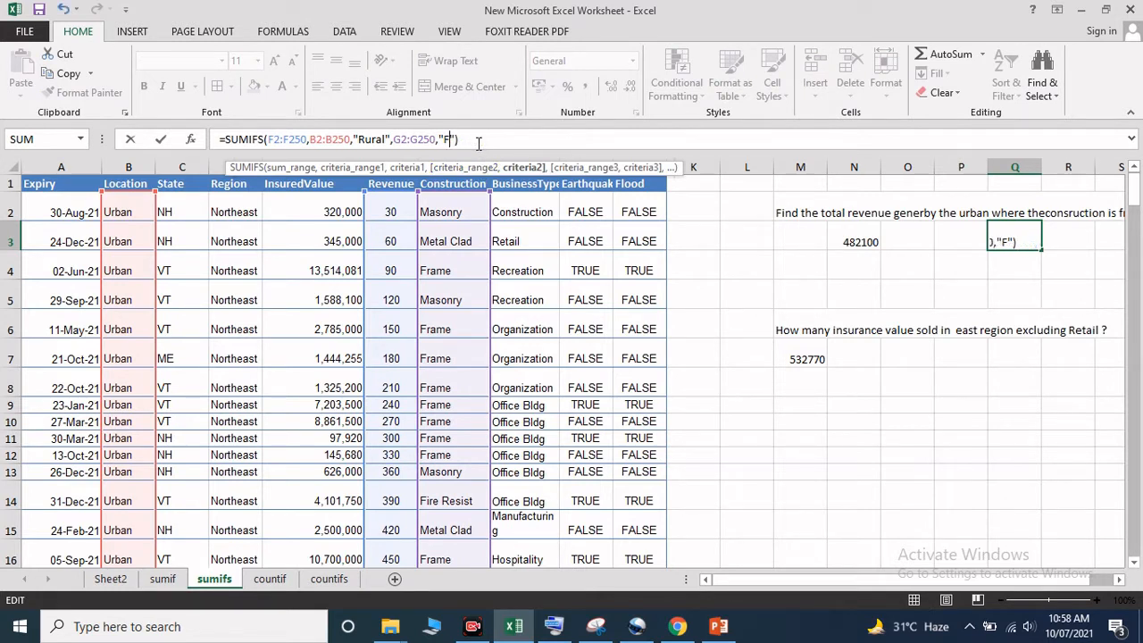
text(Masonry)
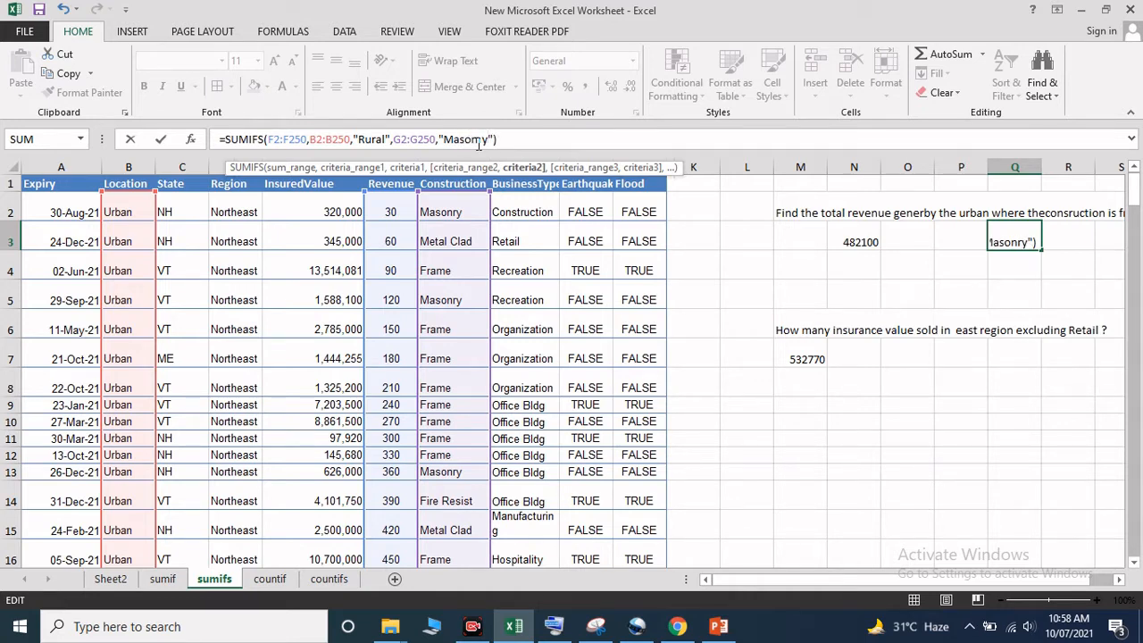
key(Return)
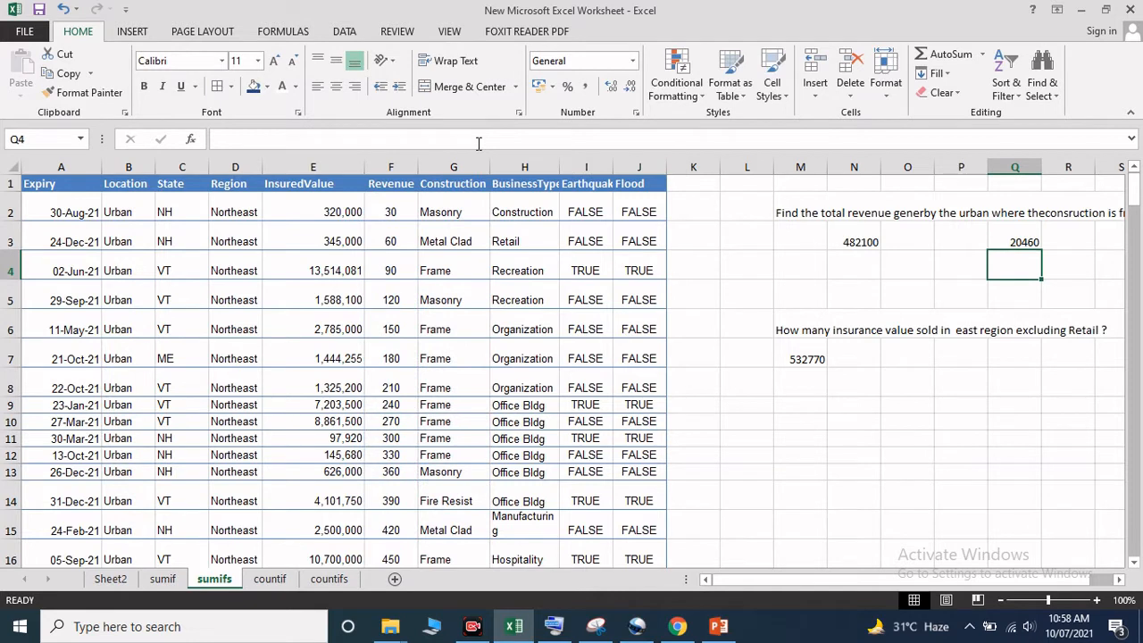
click(1027, 239)
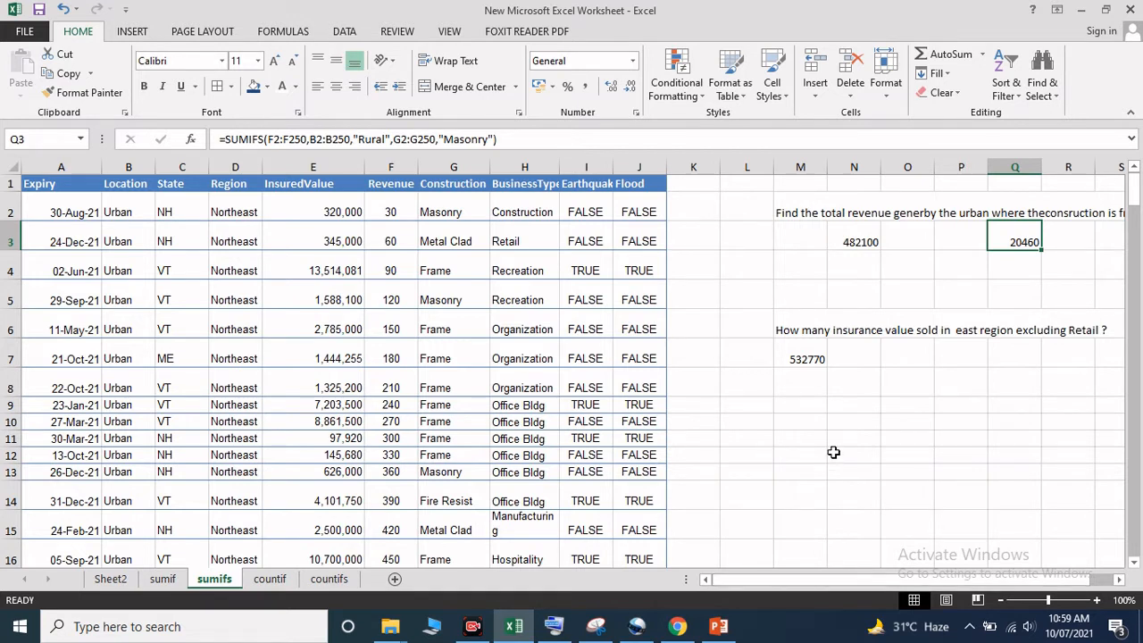
Start a SUMIFS formula in cell O7 with the Revenue range F2:F250 as the sum range
click(825, 410)
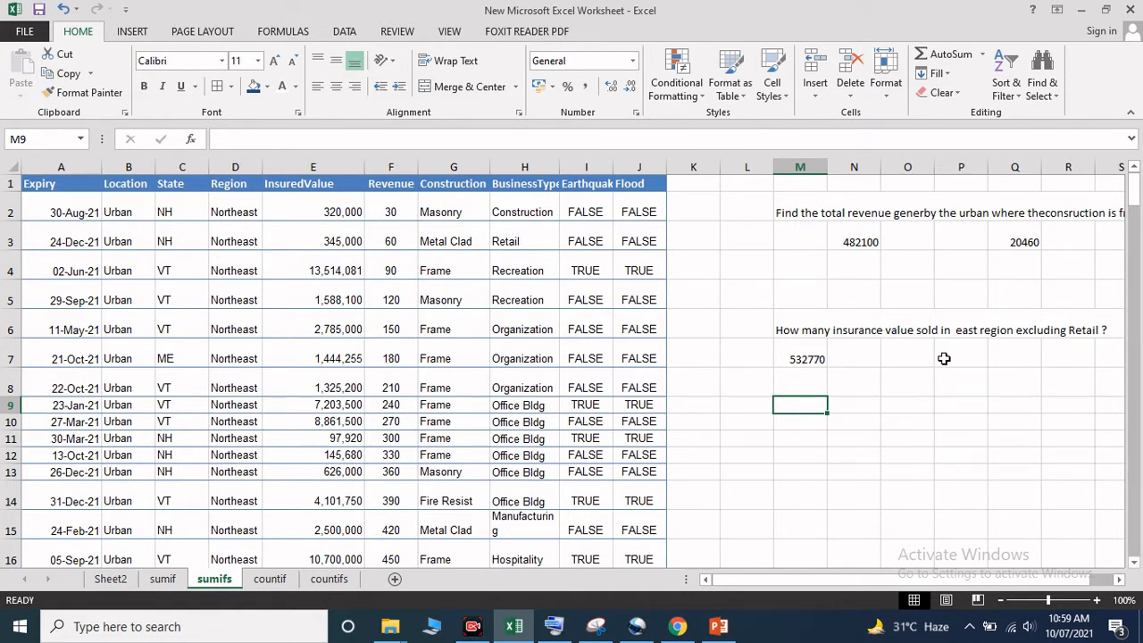
click(907, 361)
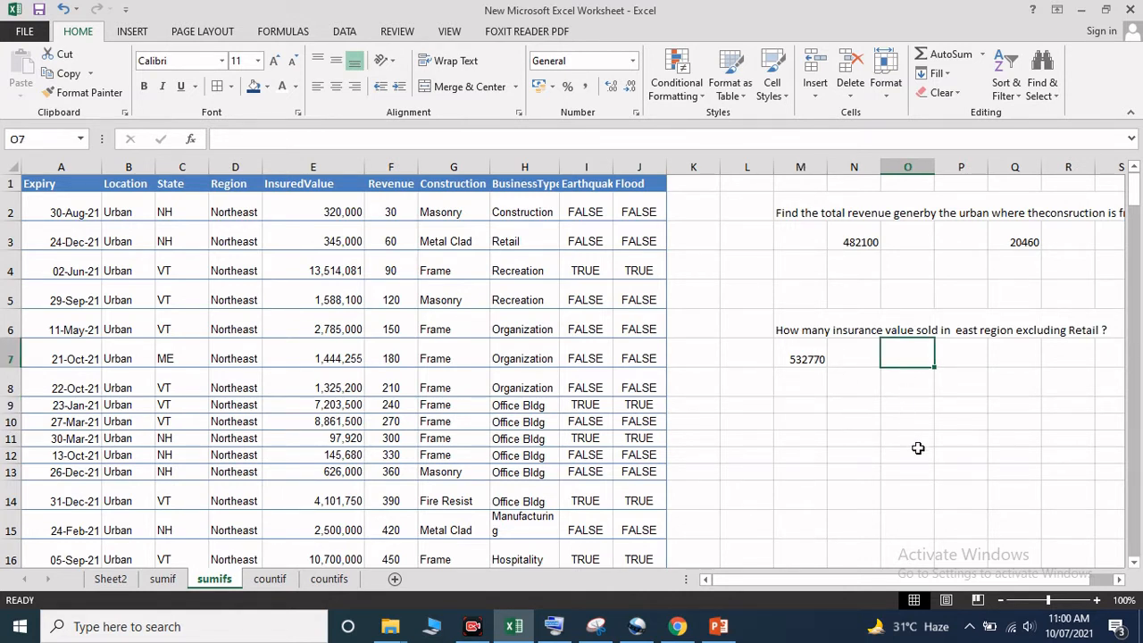
click(420, 138)
click(553, 626)
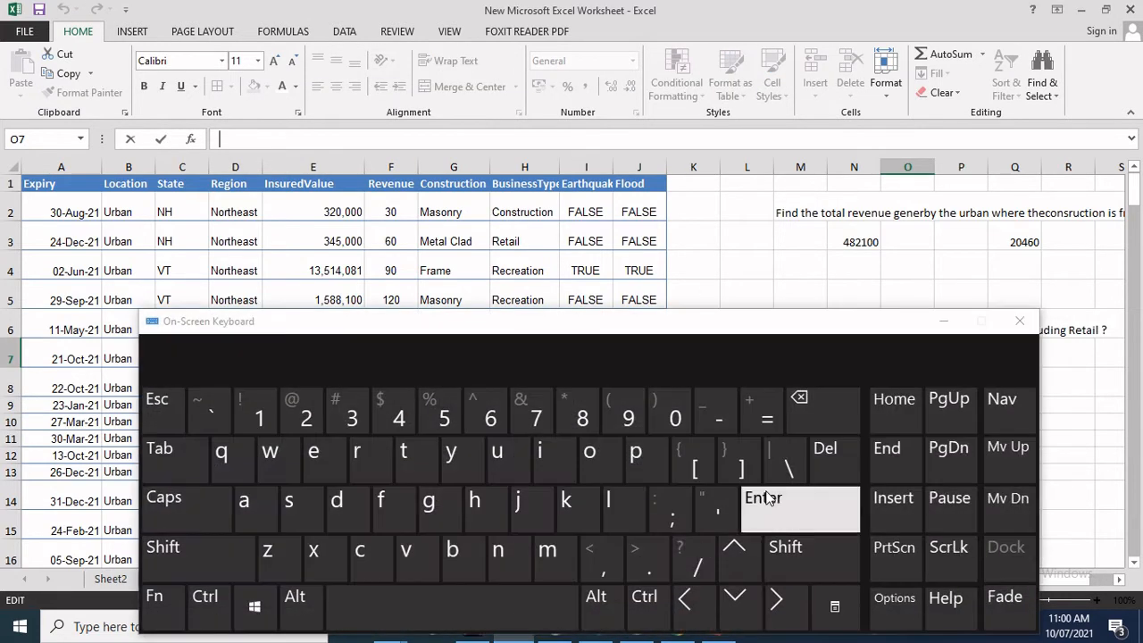
click(768, 416)
text(su)
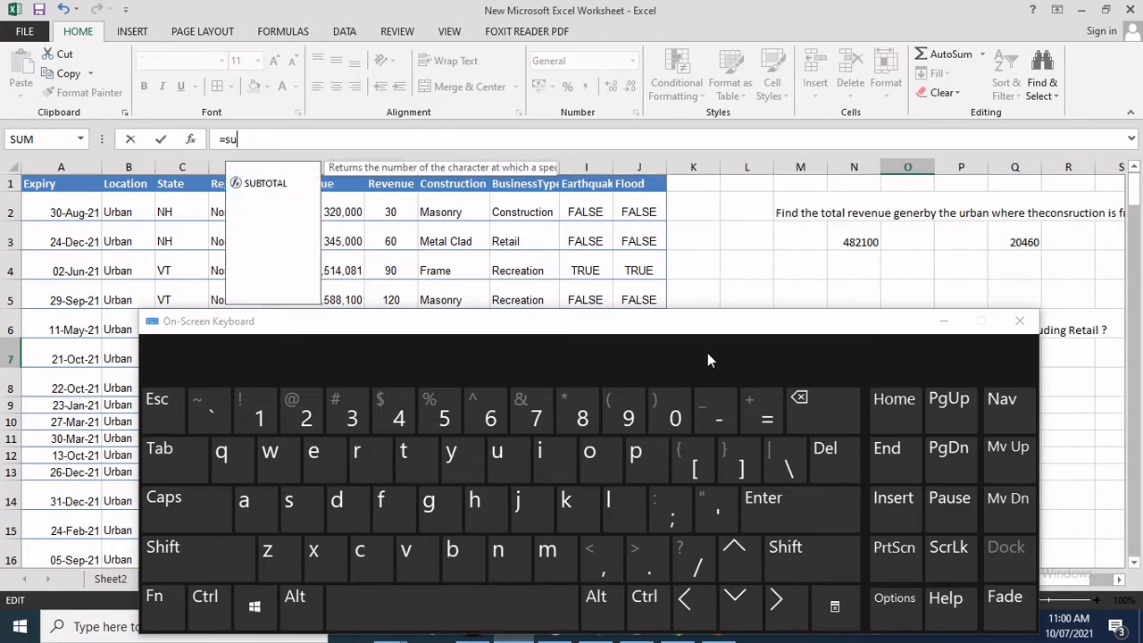
text(mifs()
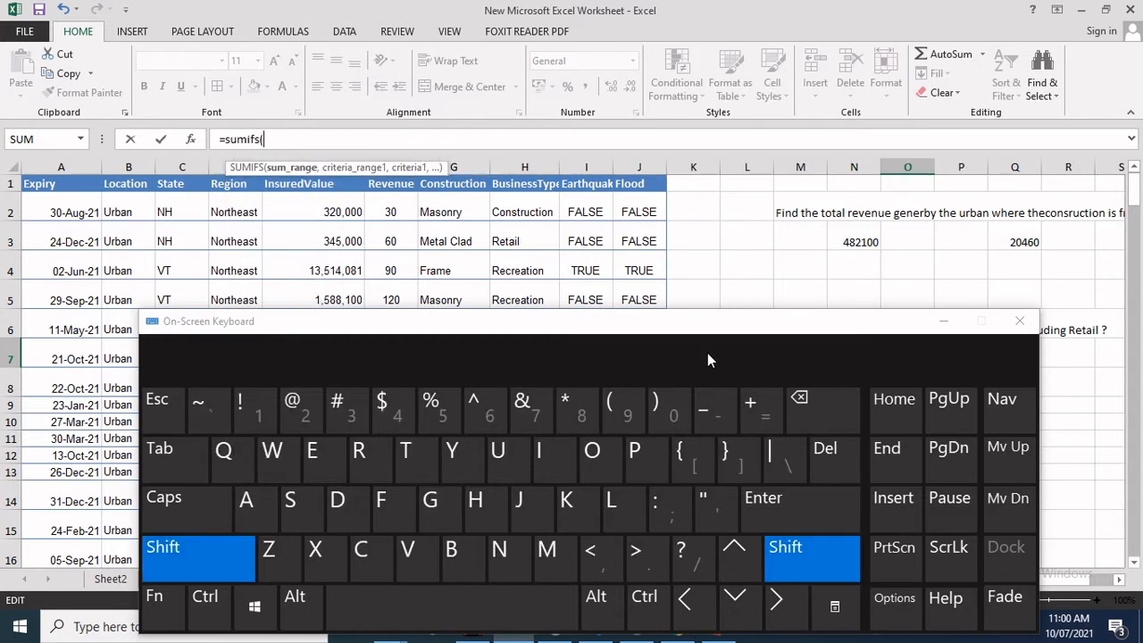
click(943, 320)
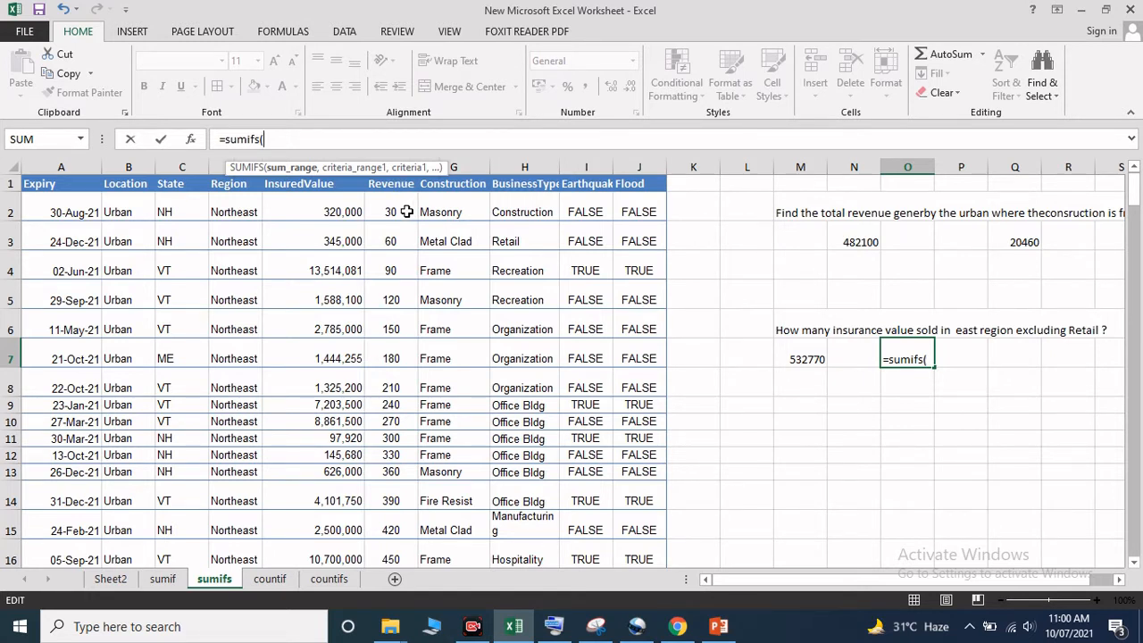
drag(404, 207, 394, 526)
drag(1134, 535, 1137, 174)
text(,)
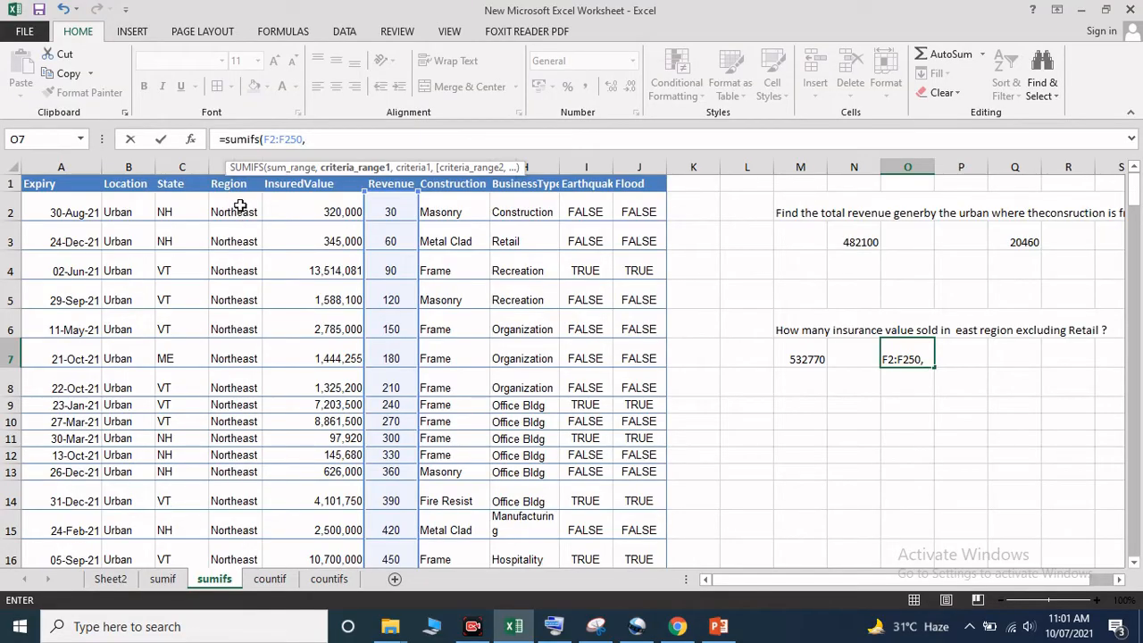
Add the Region range D2:D250 as the first criteria range, with the East cell D165 as its criterion
drag(241, 206, 239, 512)
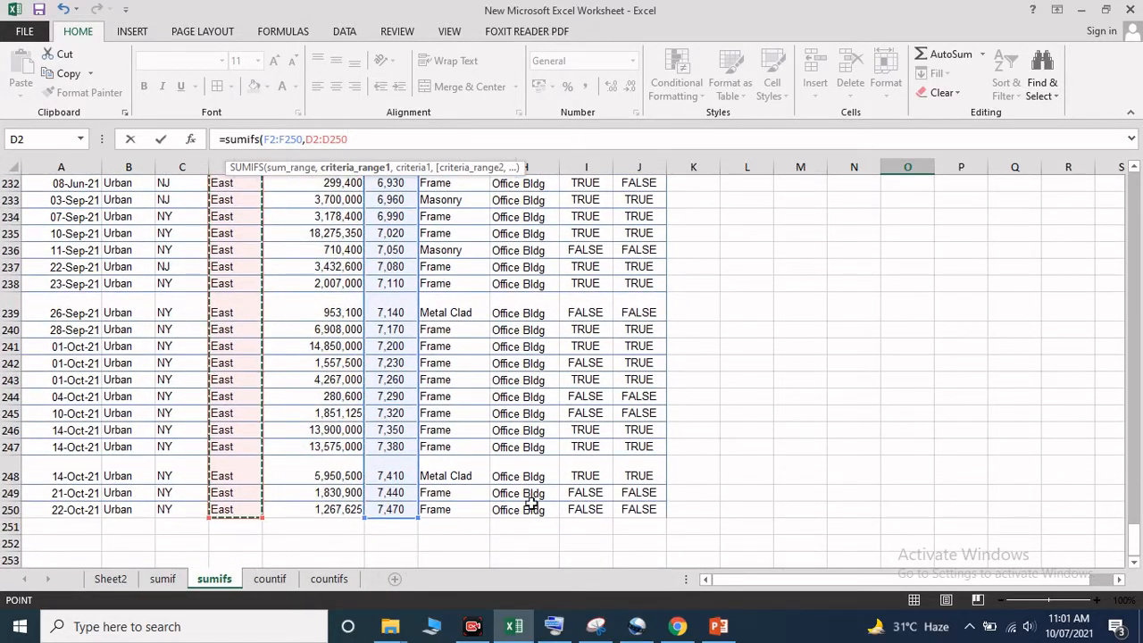
drag(1133, 543, 1137, 173)
text(,)
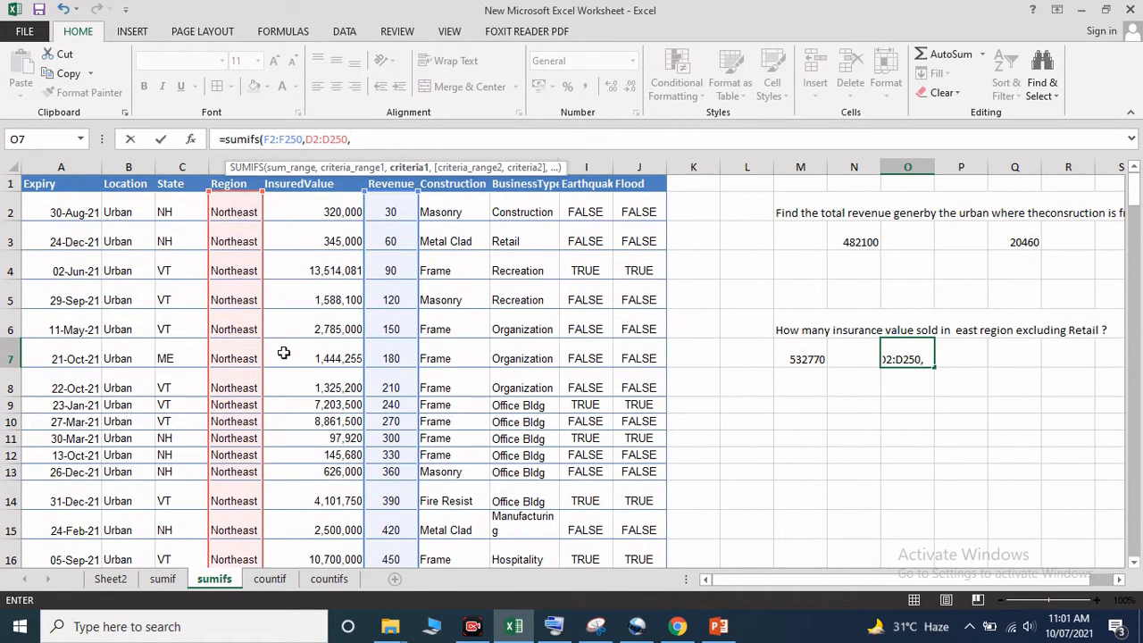
drag(1138, 202, 1137, 437)
click(236, 253)
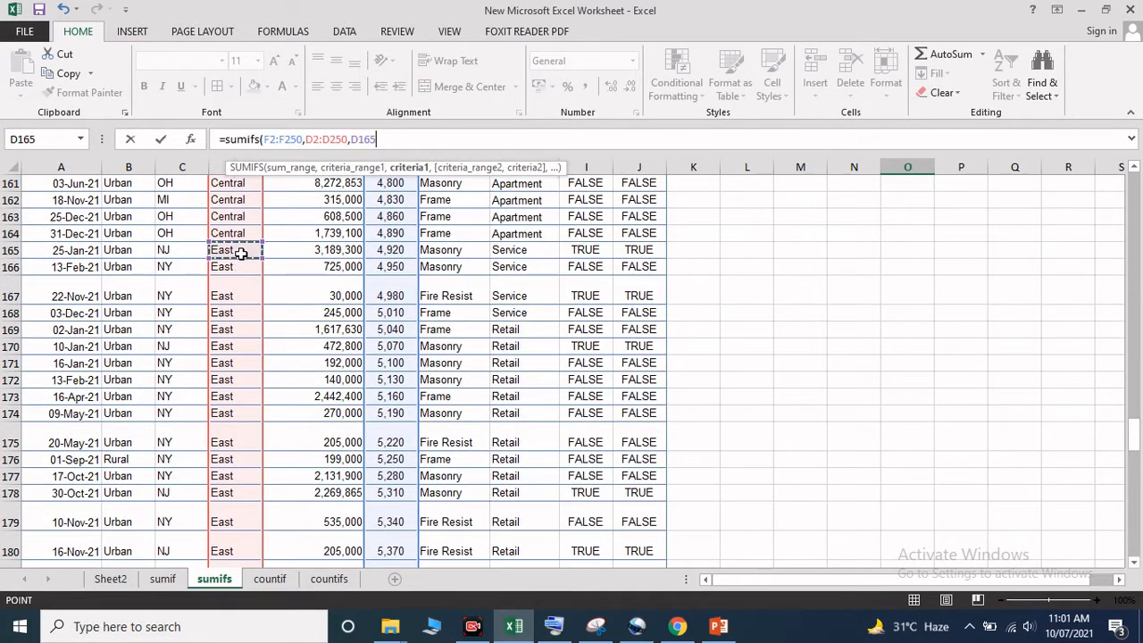
text(,)
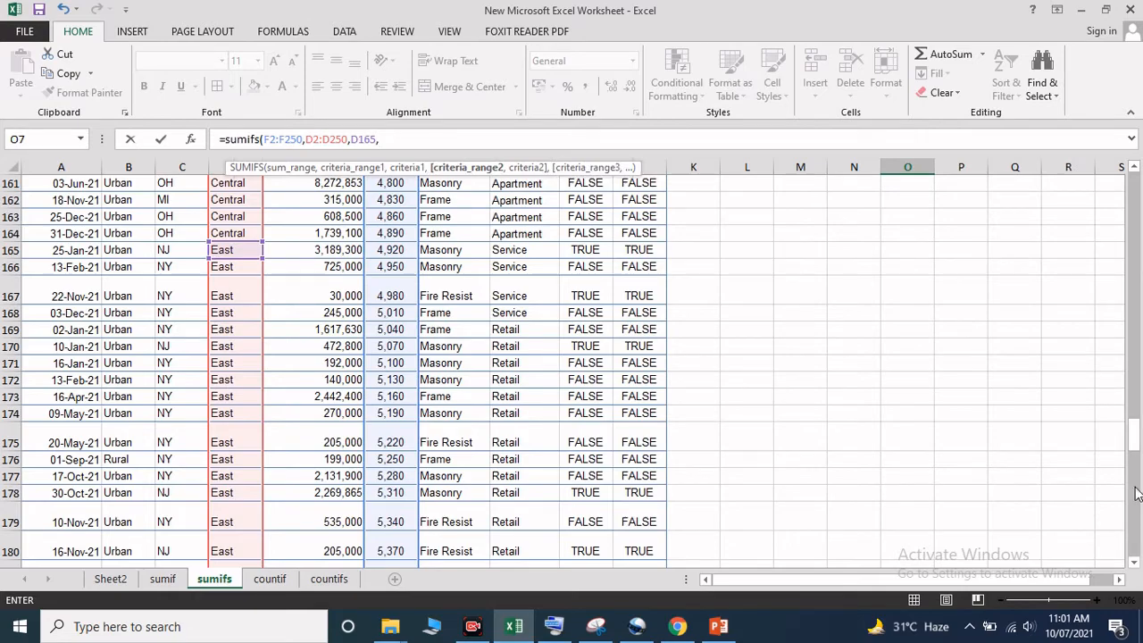
Add the BusinessType range H2:H250 as the second criteria range in O7's SUMIFS formula
drag(1138, 447, 1137, 183)
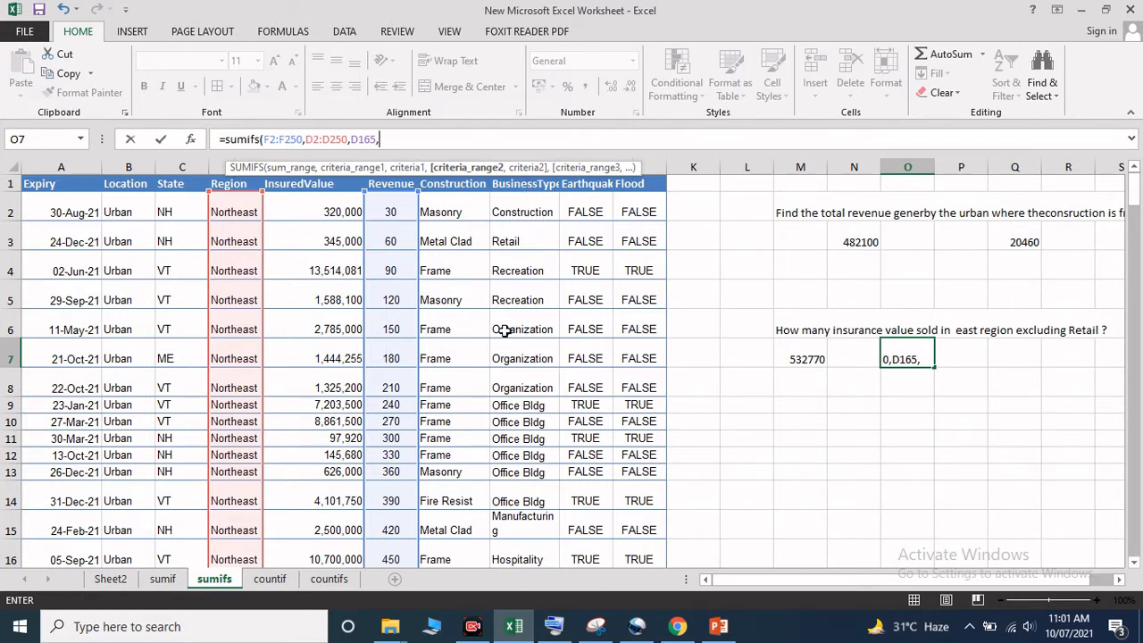
drag(534, 211, 547, 594)
drag(536, 498, 533, 493)
drag(1136, 536, 1135, 178)
text(,)
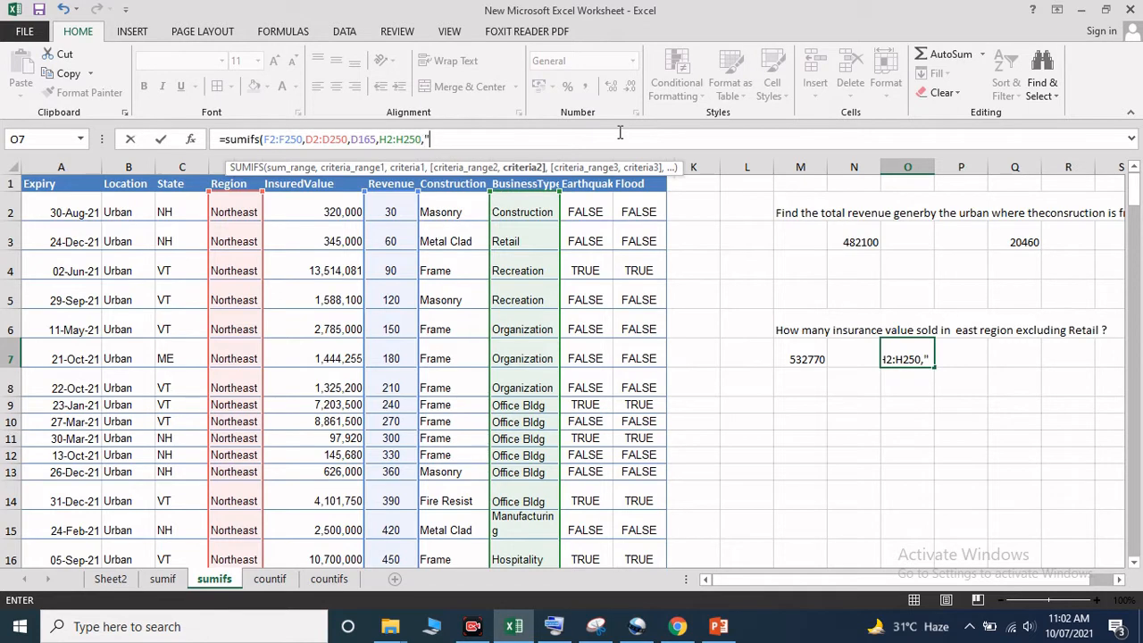
Enter "<>H3" as the second criterion and complete the SUMIFS formula in O7
click(562, 626)
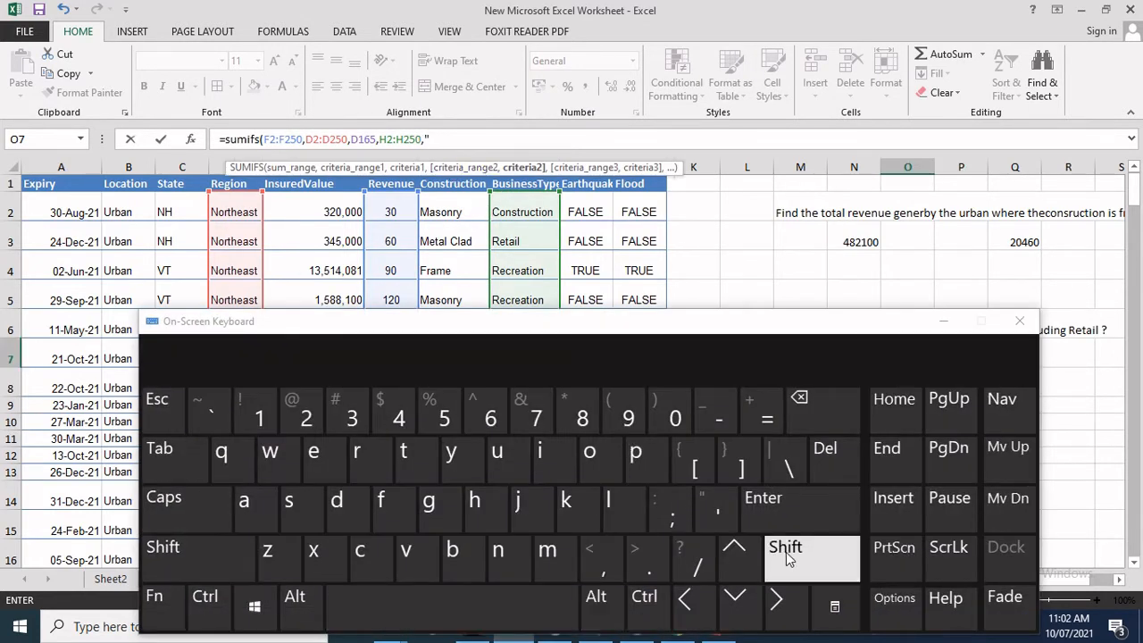
text(")
click(786, 555)
click(596, 557)
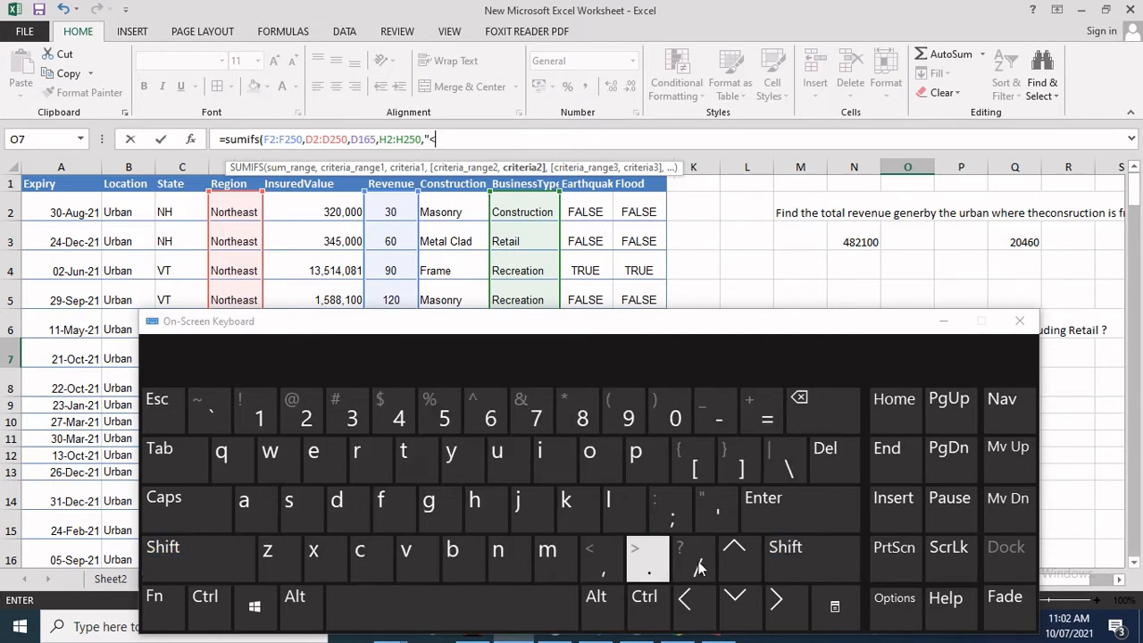
click(786, 555)
click(636, 558)
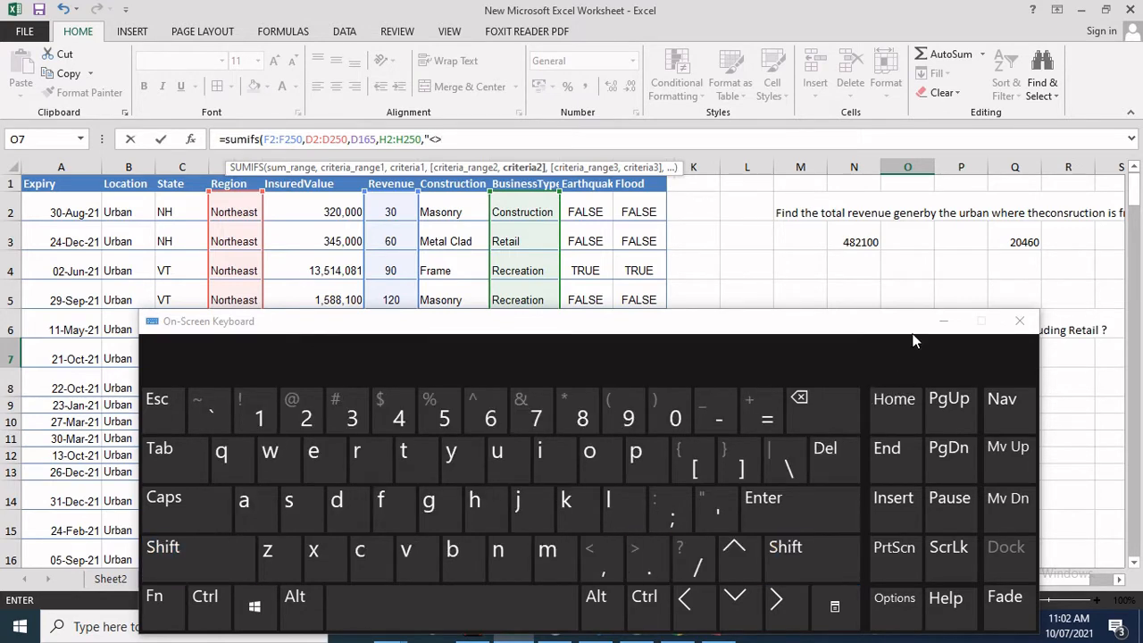
click(942, 323)
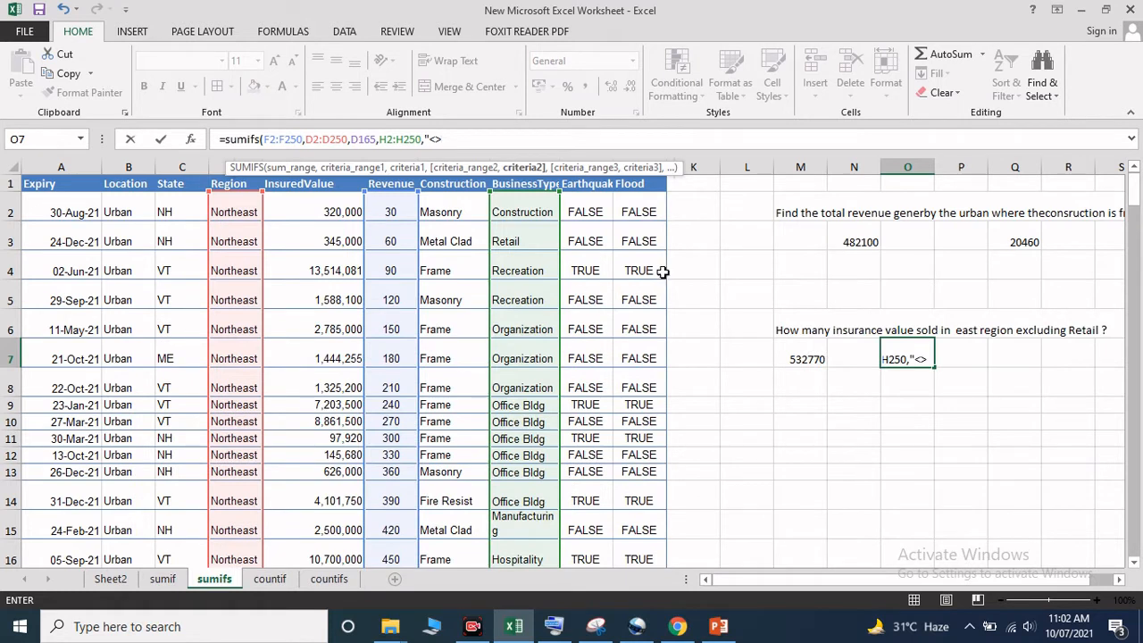
click(529, 242)
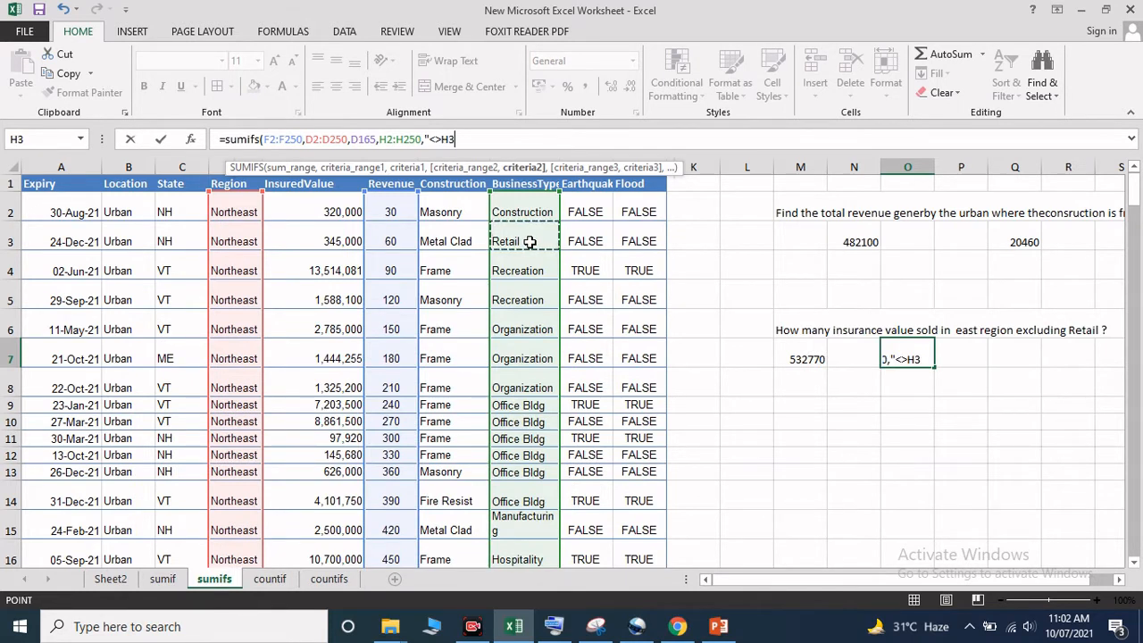
text(")
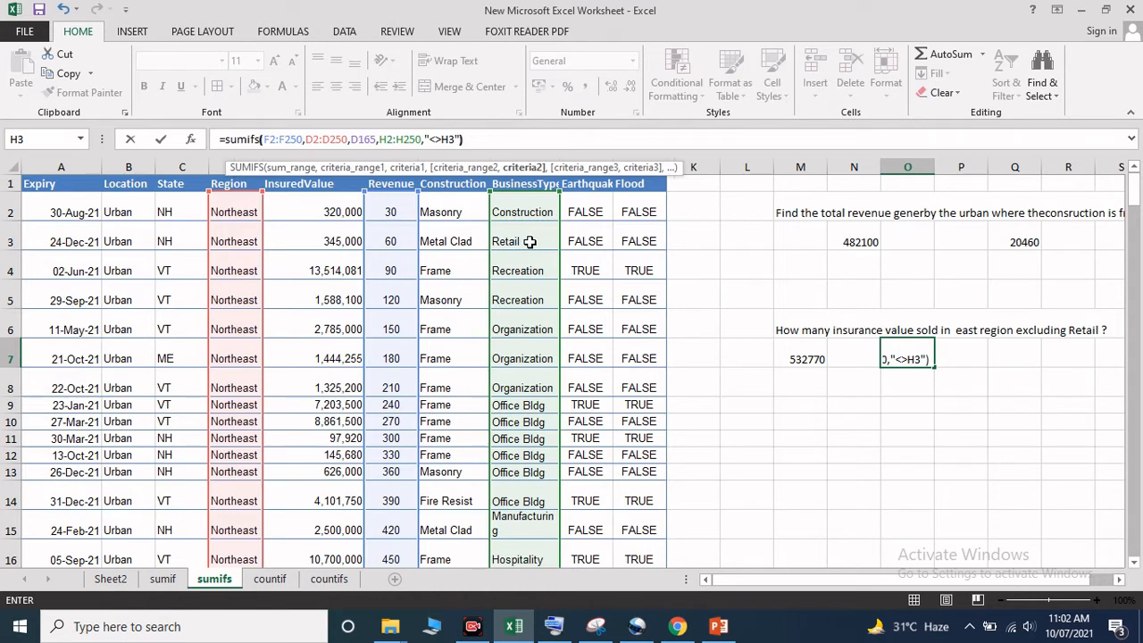
key(Return)
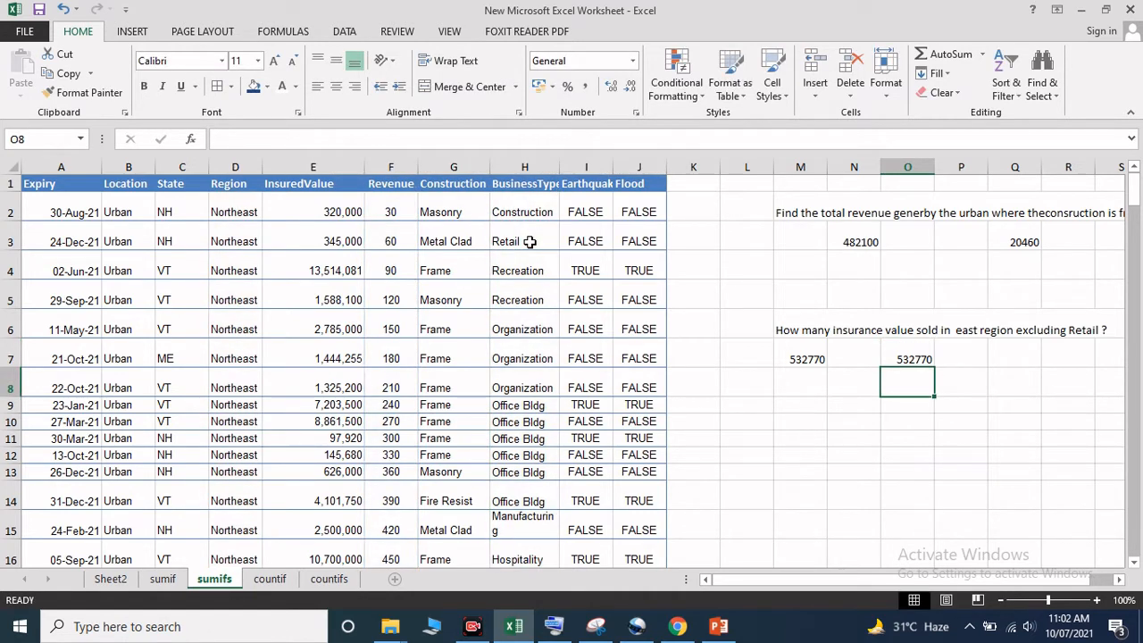
Change the BusinessType criterion in O7's SUMIFS formula to "<>Retail"
click(898, 349)
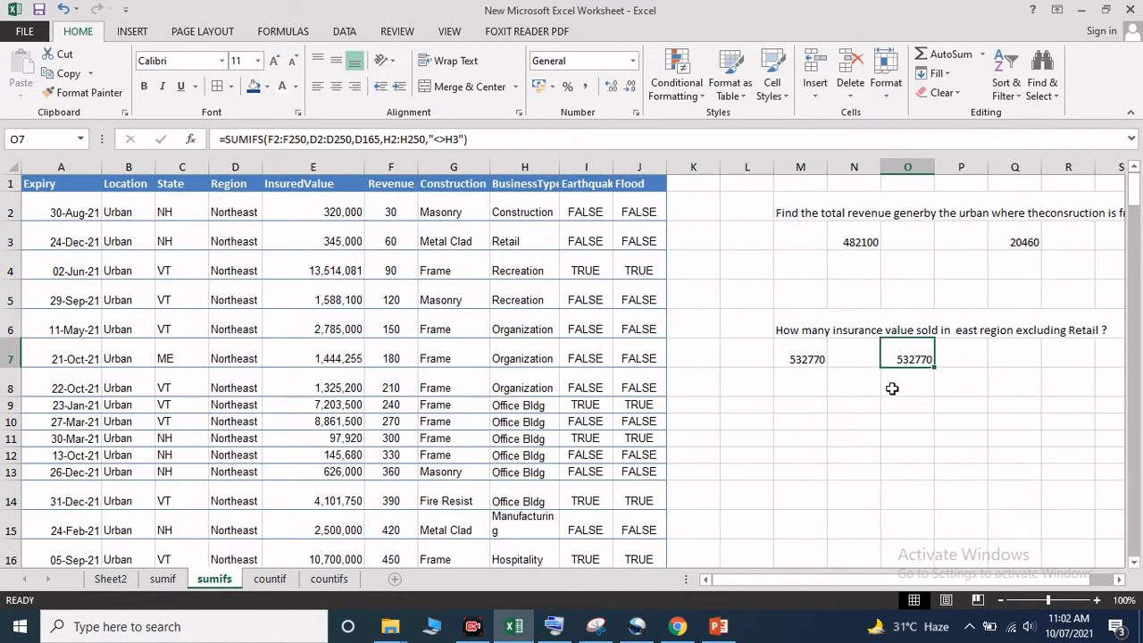
click(463, 139)
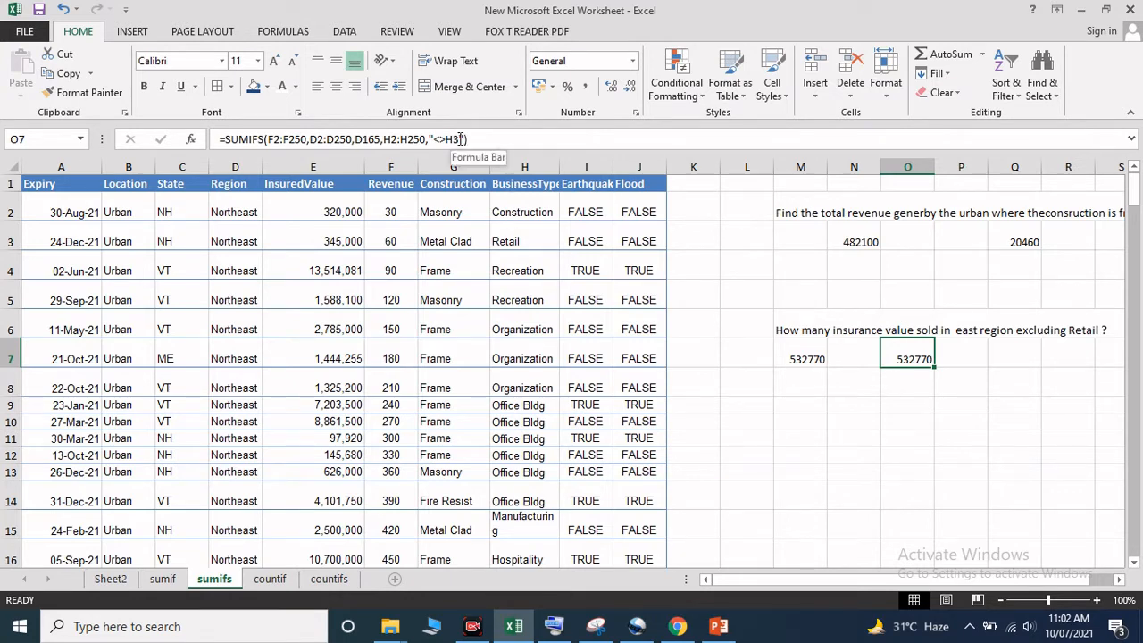
text(H2)
key(BackSpace)
key(BackSpace)
text(Retail)
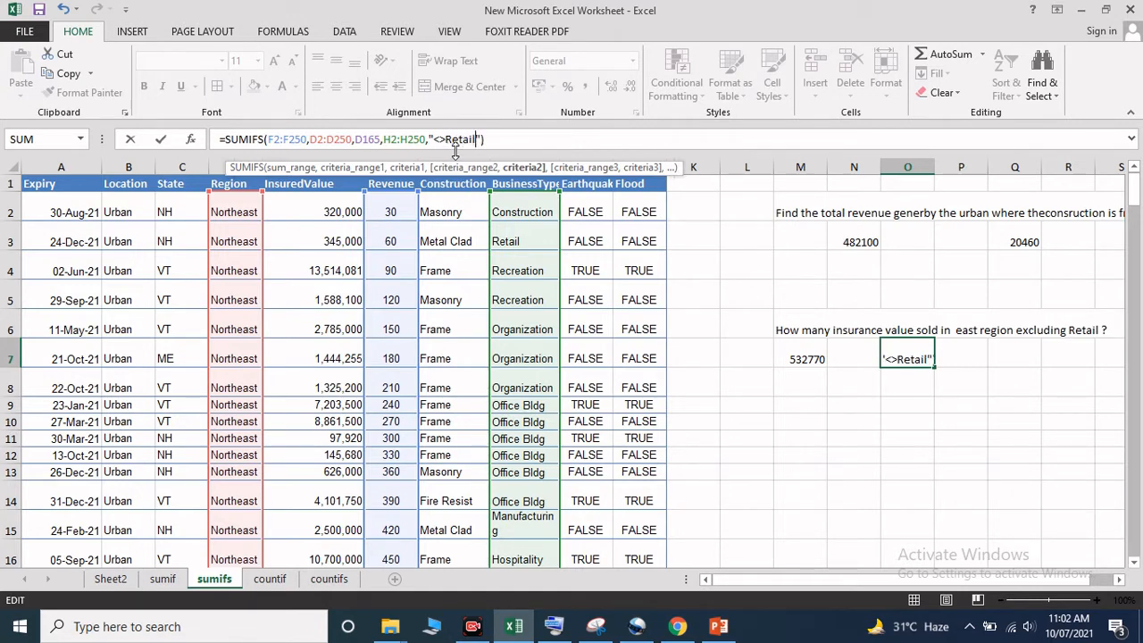
key(Return)
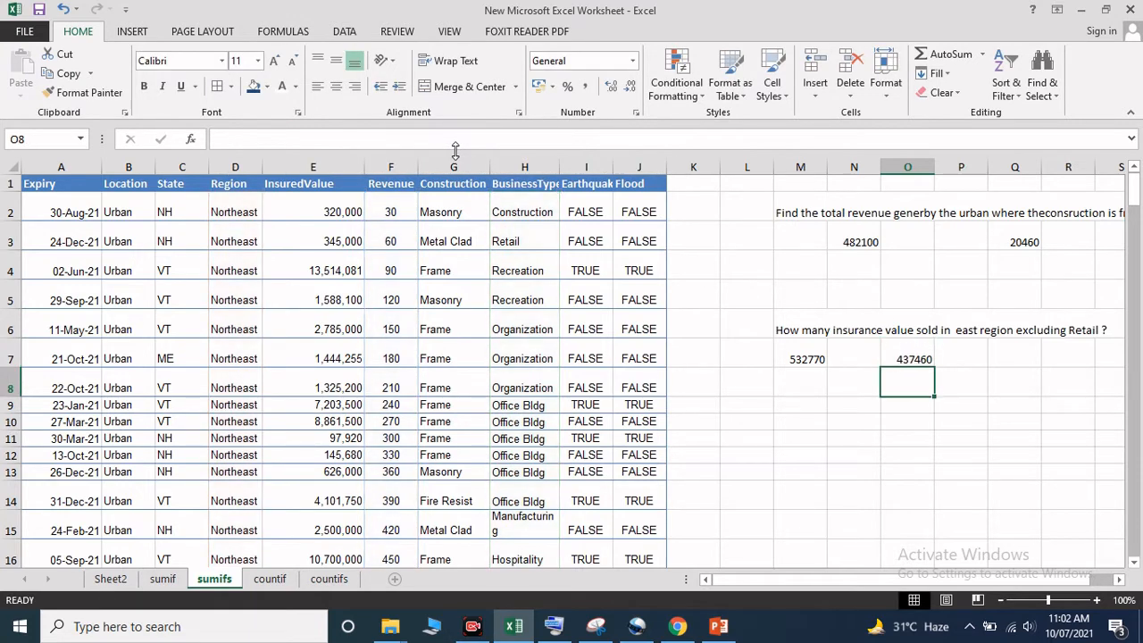
click(928, 364)
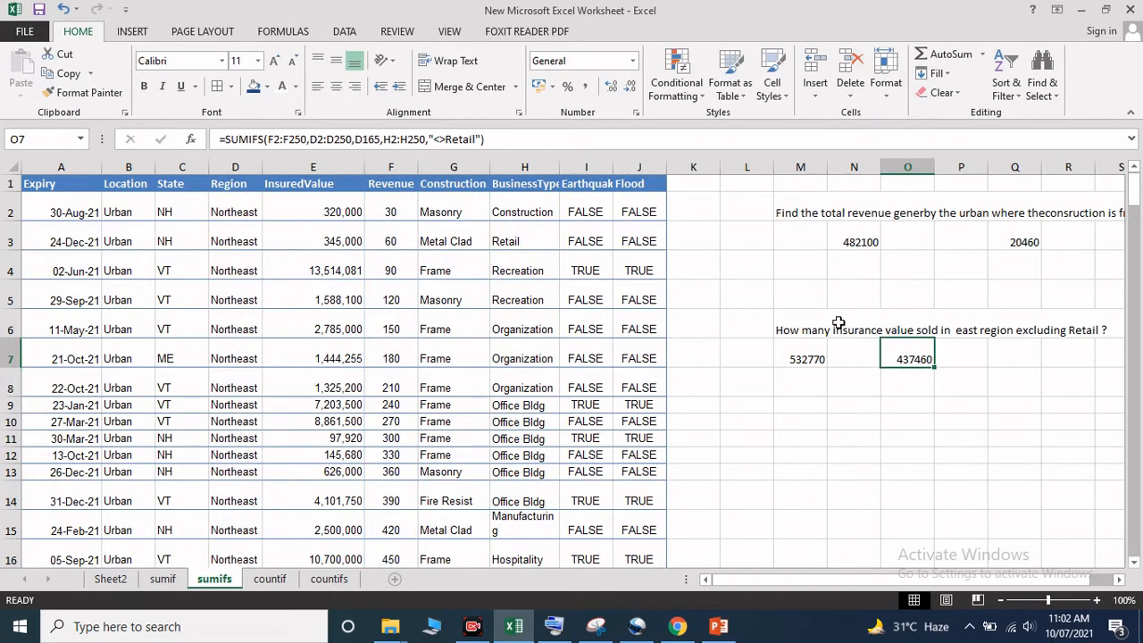
Set the BusinessType criterion in O7's SUMIFS formula back to "<>H3"
click(477, 138)
key(BackSpace)
key(BackSpace)
key(BackSpace)
key(BackSpace)
key(BackSpace)
key(BackSpace)
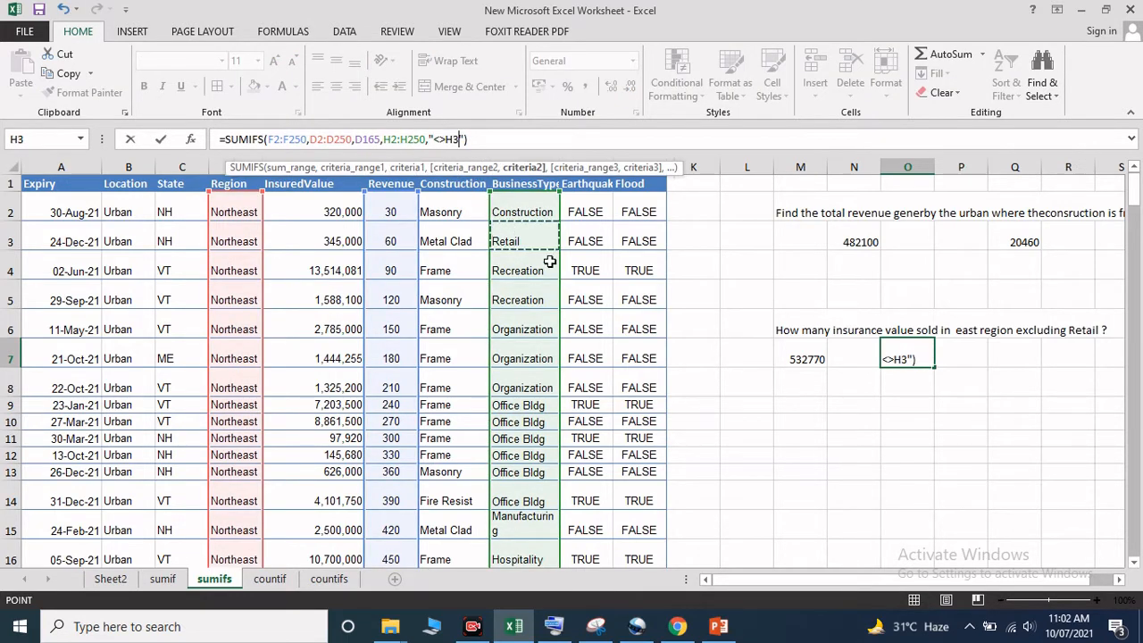
key(Return)
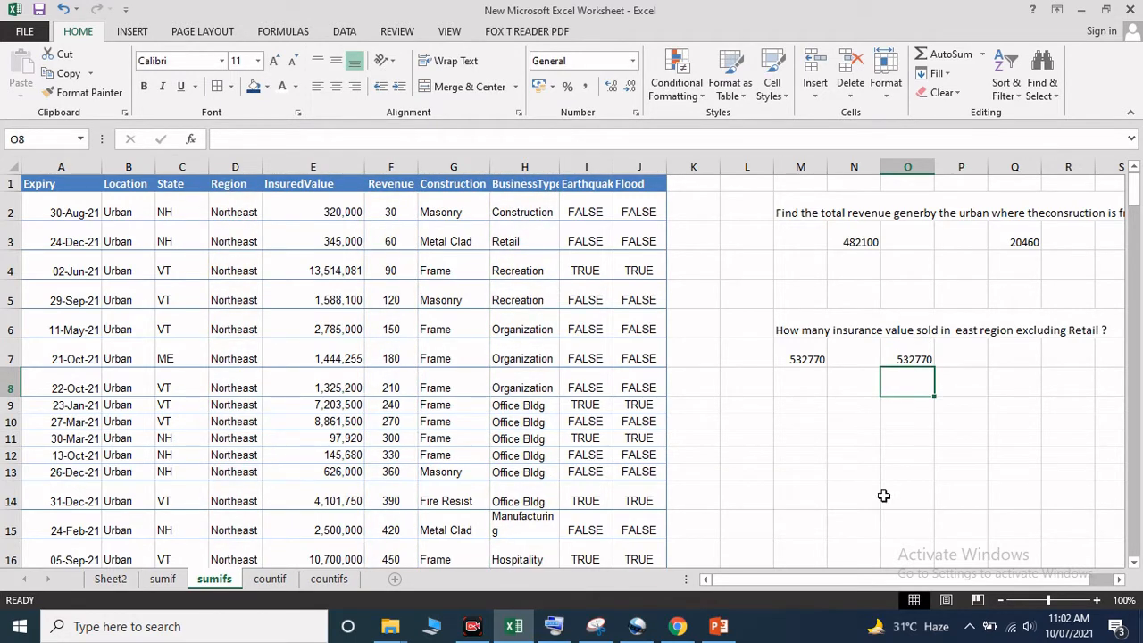
click(911, 360)
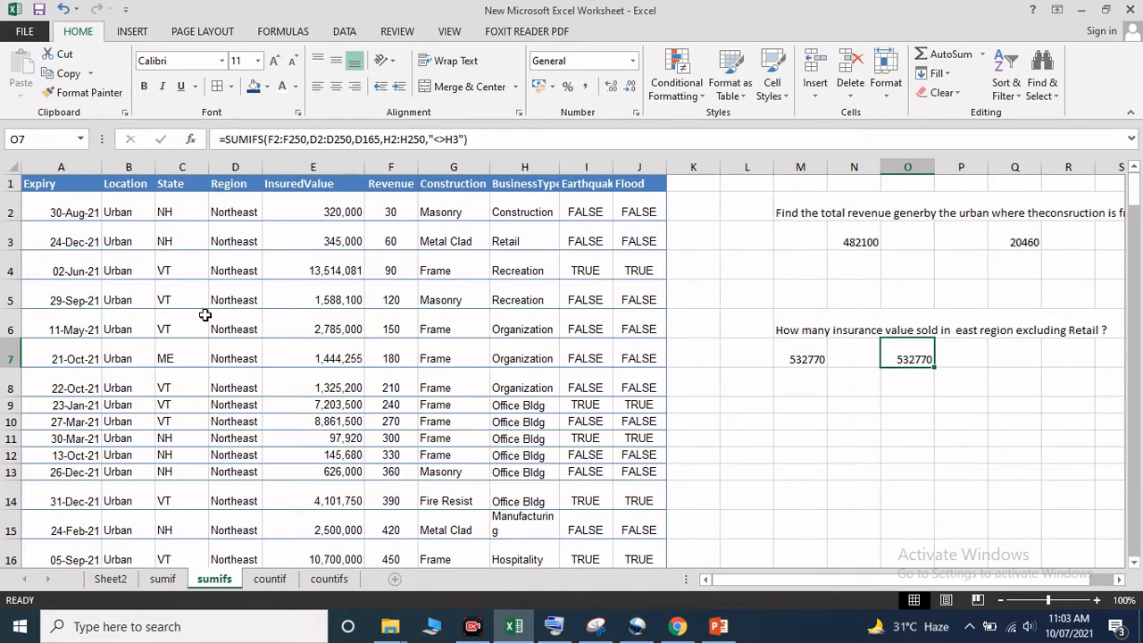
Switch to the countif sheet
click(268, 578)
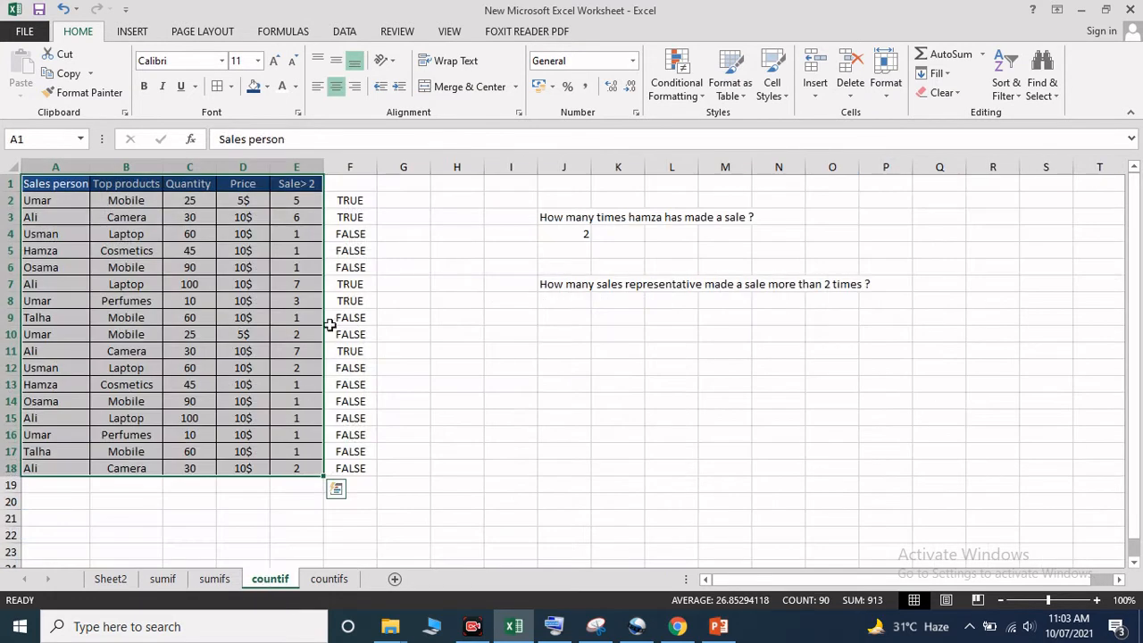
Examine the existing COUNTIF formula in J4 that answers the first sales question
click(401, 274)
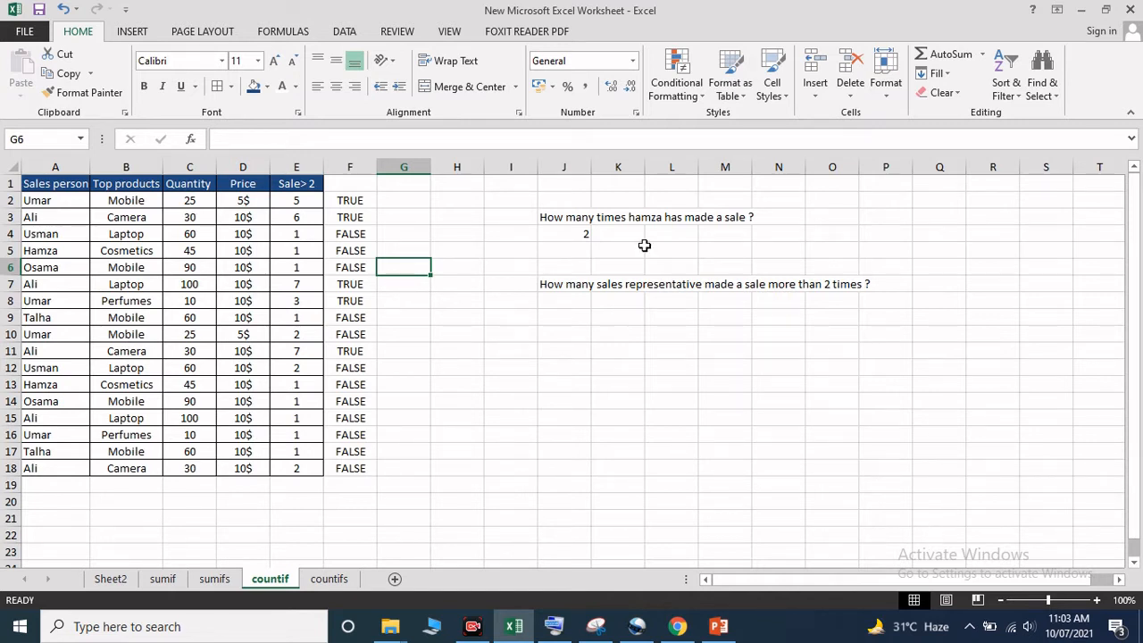
click(558, 217)
click(573, 237)
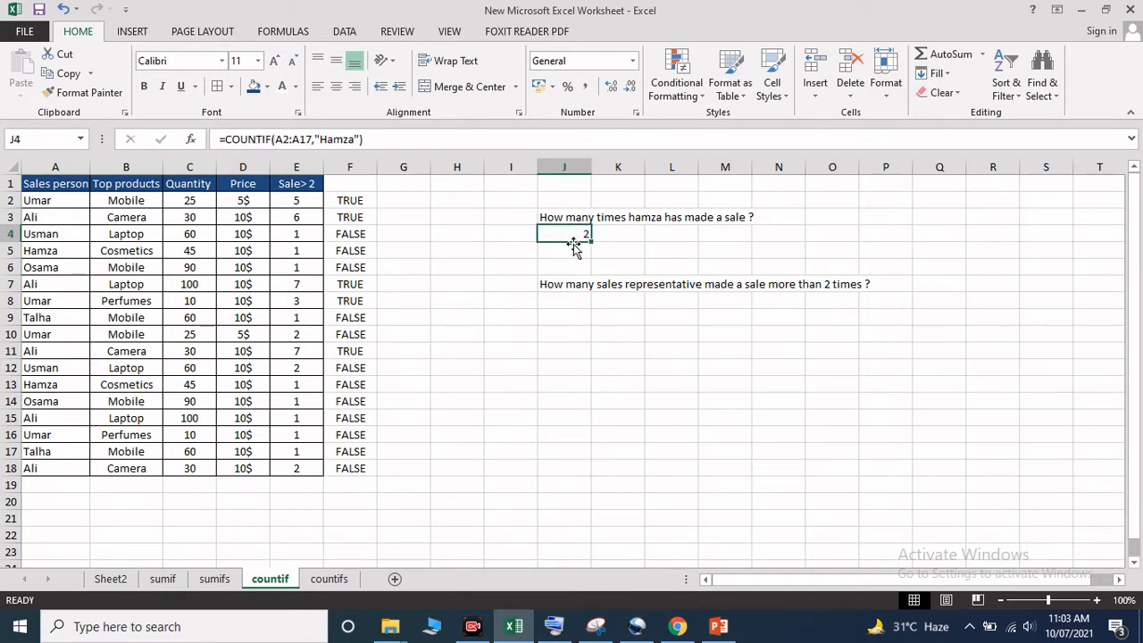
Start a COUNTIF formula in L4, next to the existing answer to the first sales question
click(658, 234)
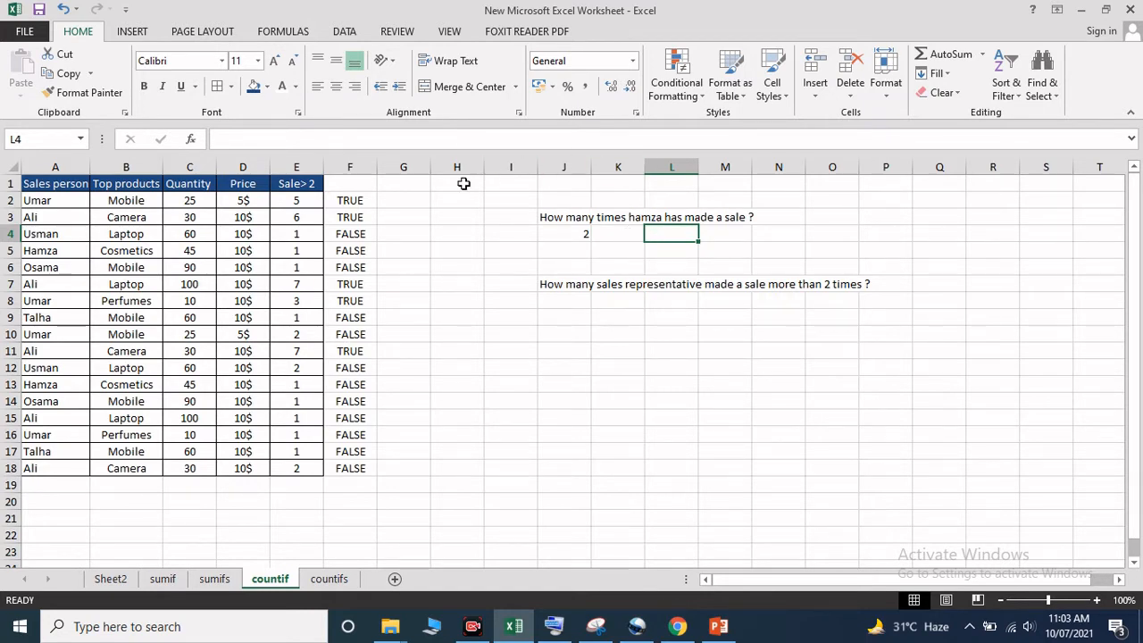
click(454, 138)
click(554, 626)
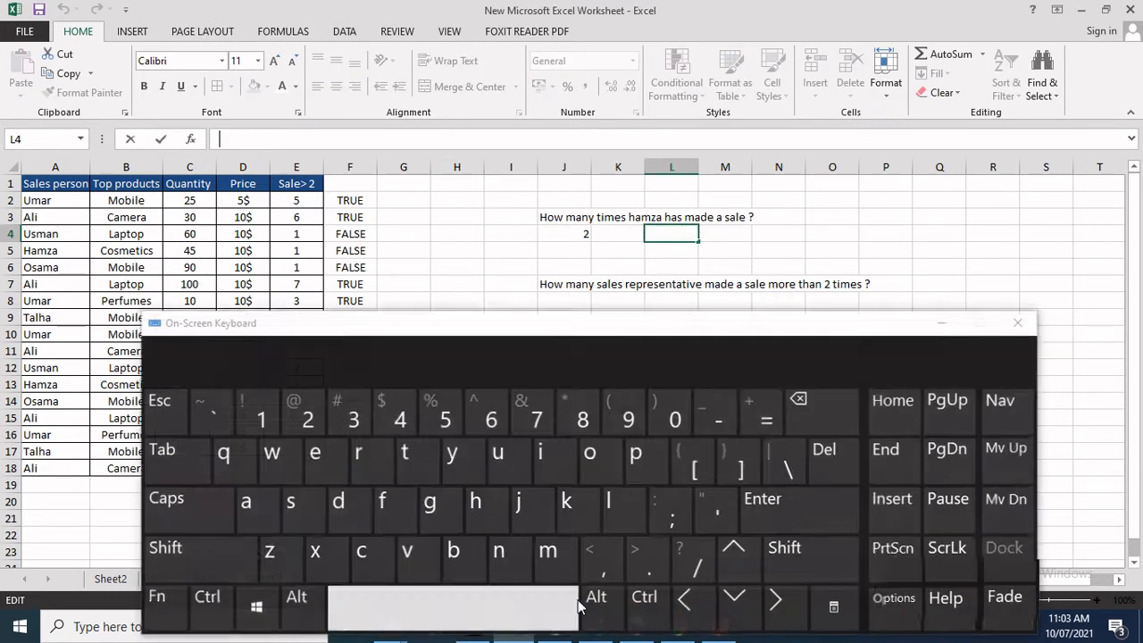
click(764, 420)
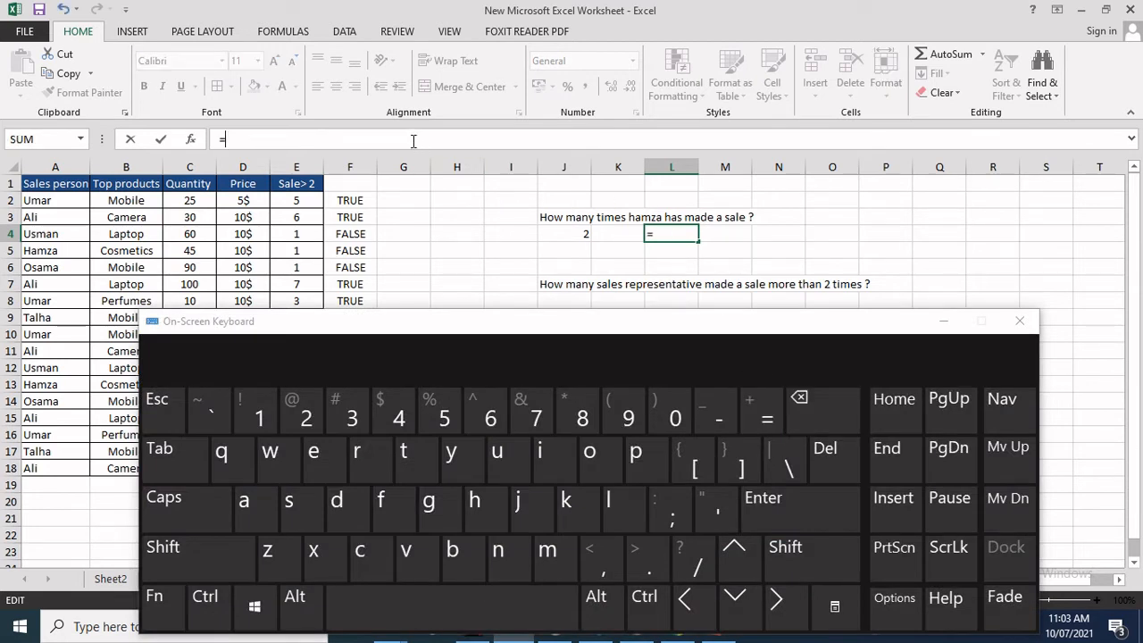
text(coun)
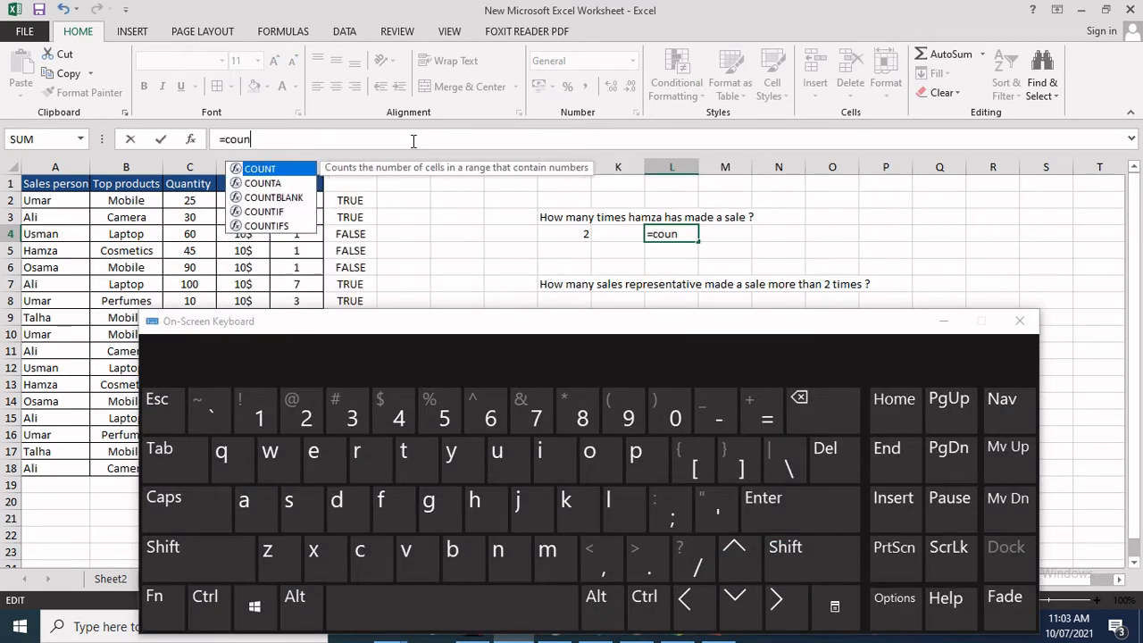
text(tif()
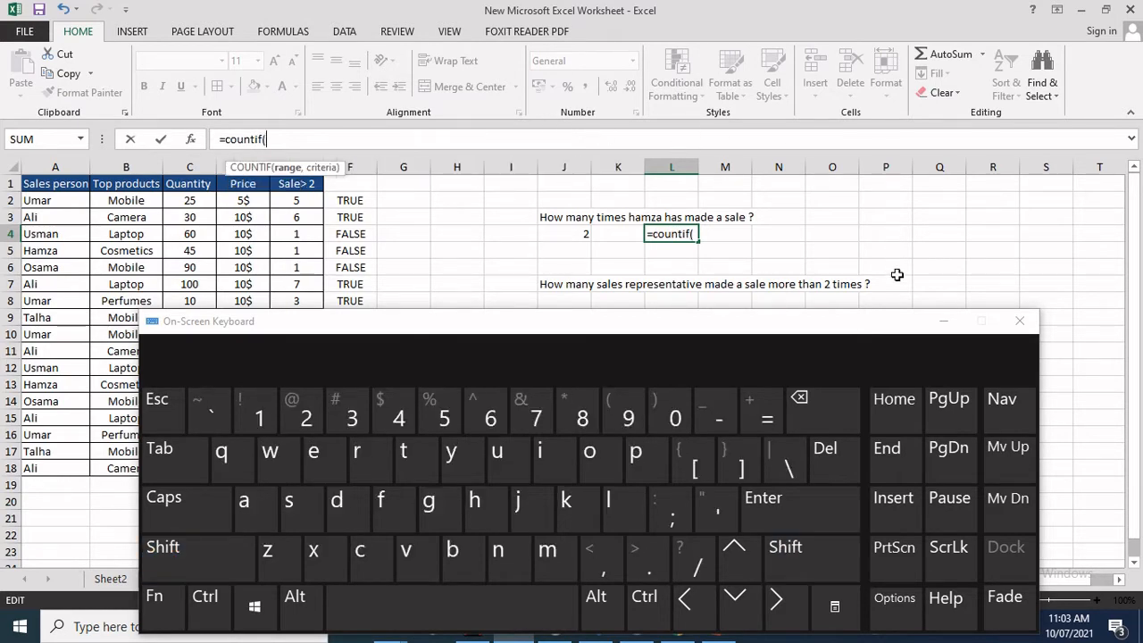
click(944, 320)
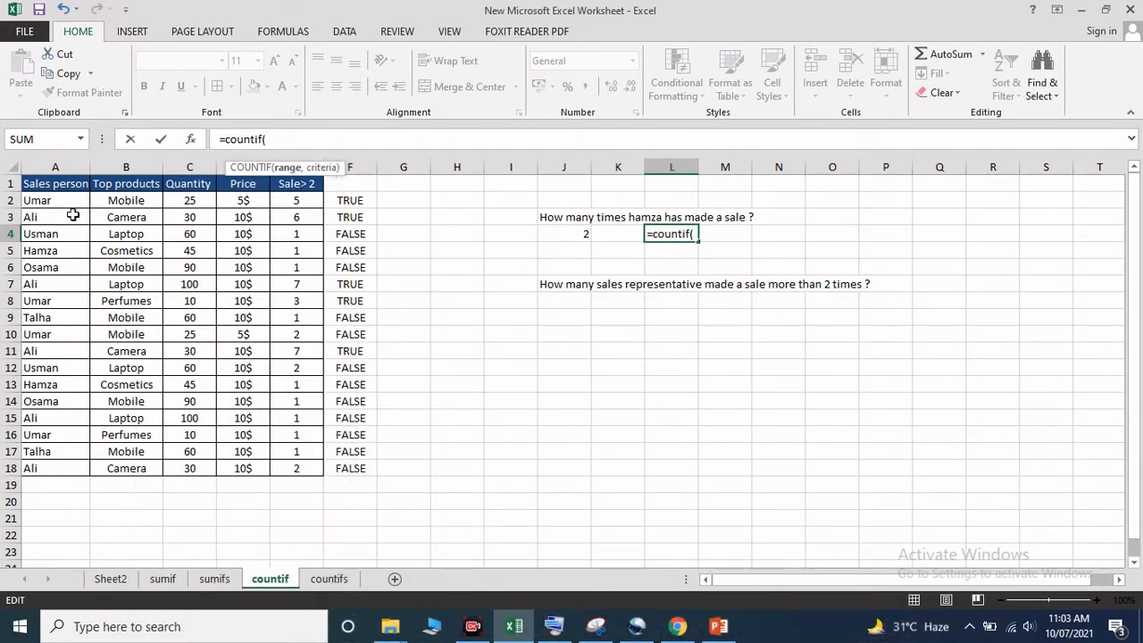
Complete L4's COUNTIF with range A2:A18 and the quoted name of the salesperson in A5 as the criterion
drag(72, 198, 74, 460)
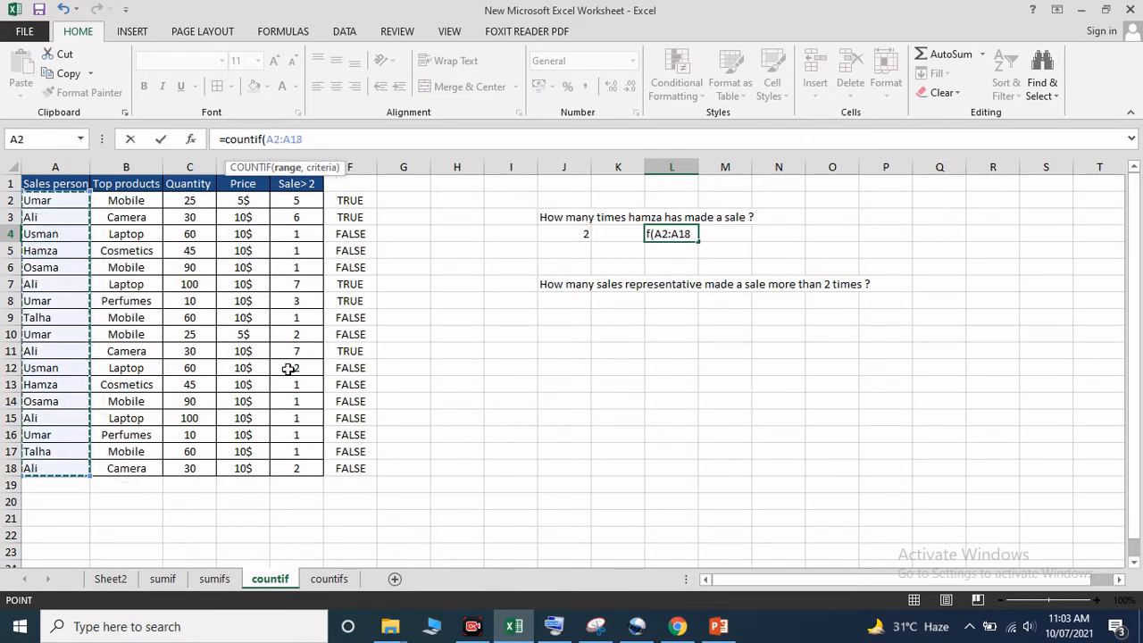
text(,)
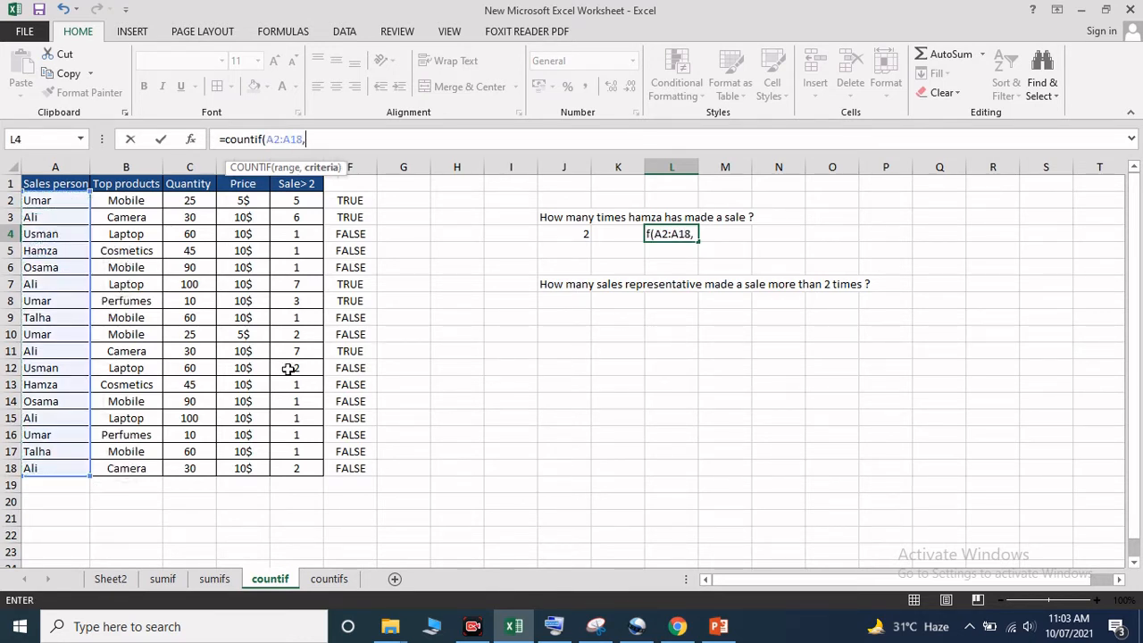
text(")
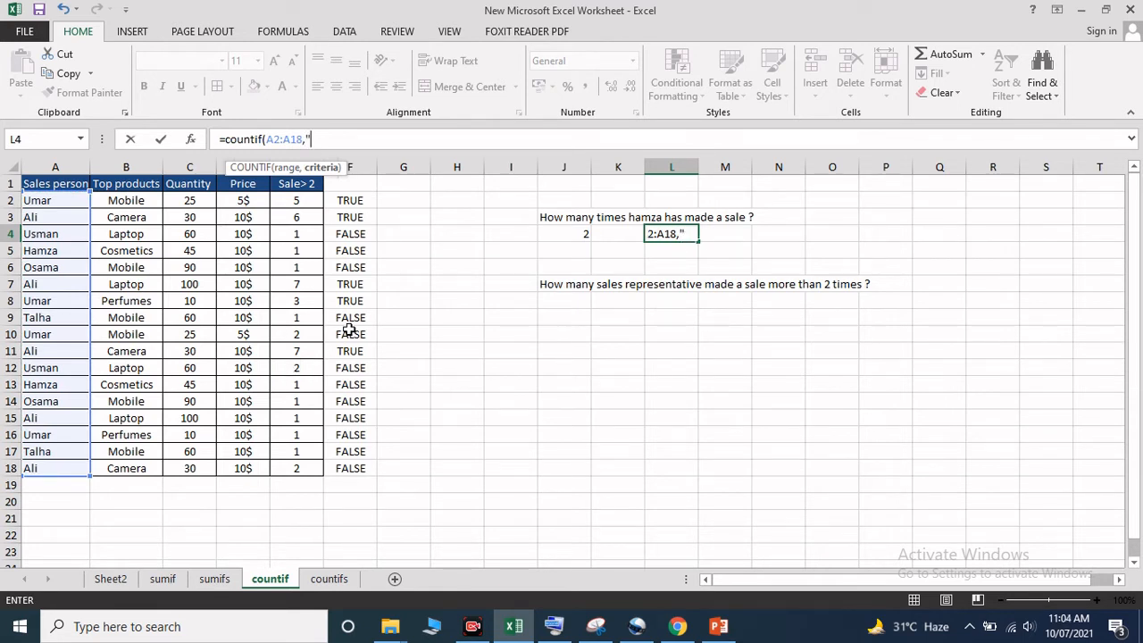
text(Hamza")
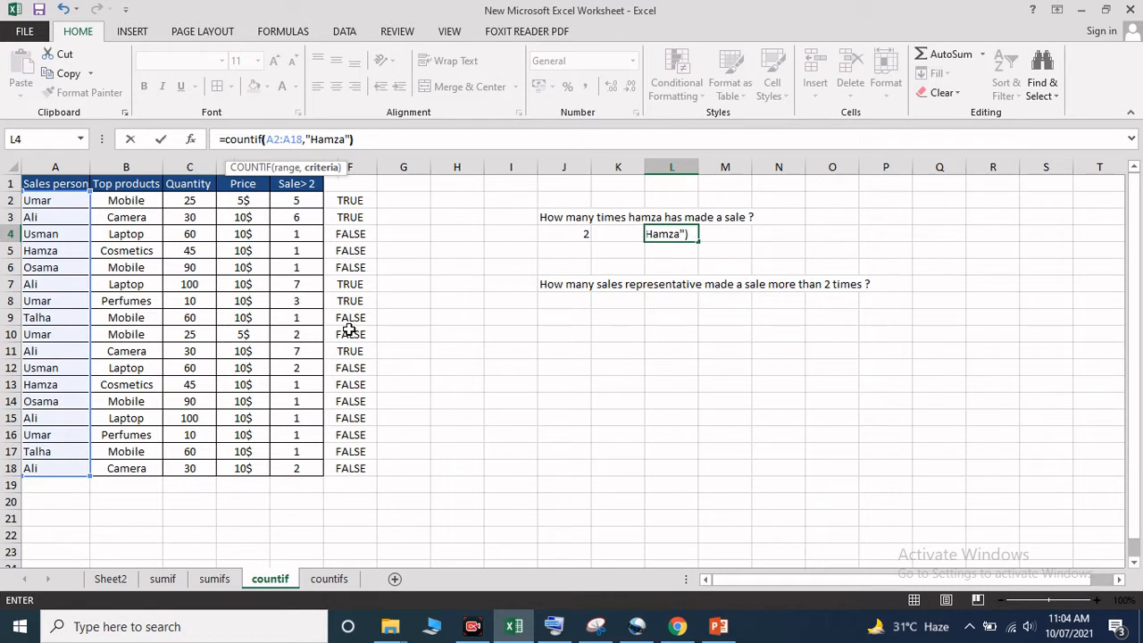
text())
key(Return)
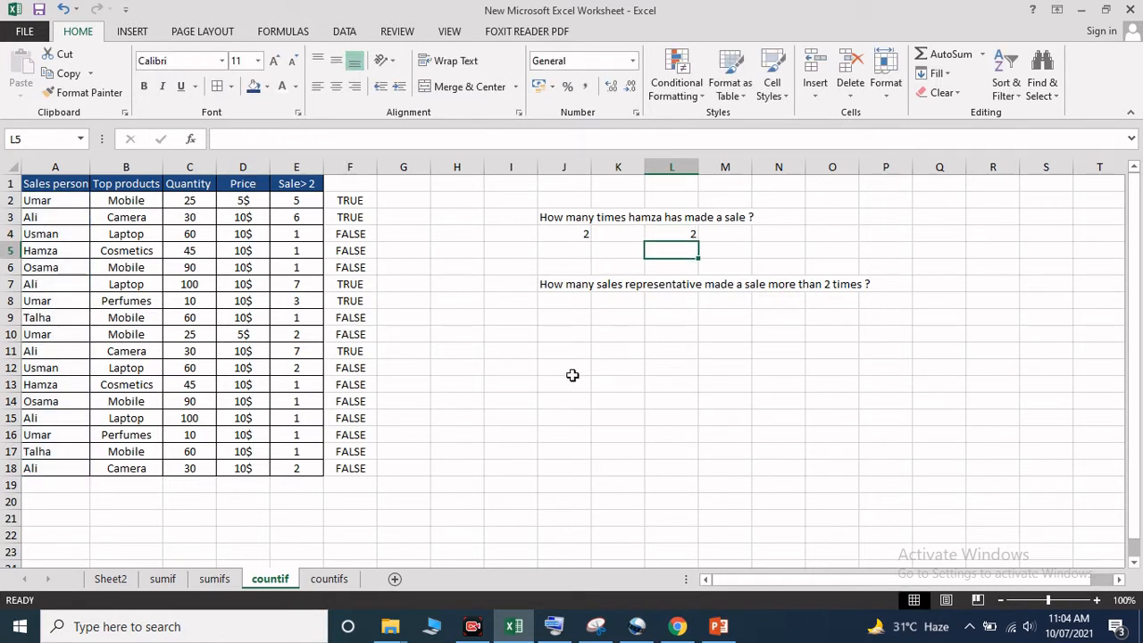
Change the criterion in L4's COUNTIF formula to the quoted name of the salesperson listed in A3
click(661, 230)
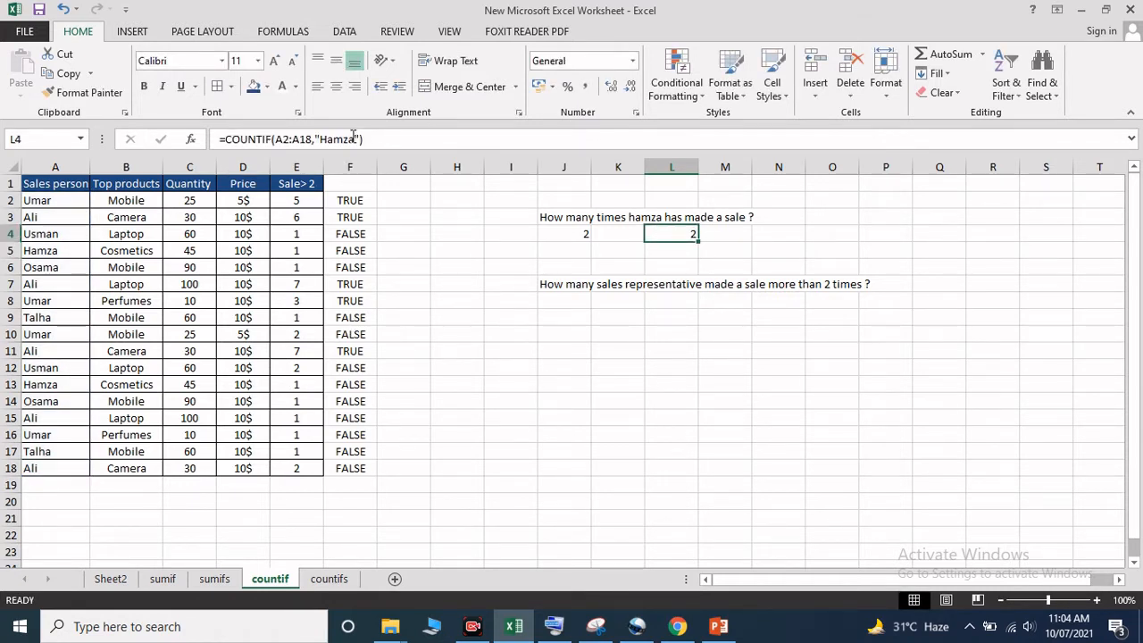
click(355, 139)
key(BackSpace)
key(BackSpace)
key(BackSpace)
key(BackSpace)
key(BackSpace)
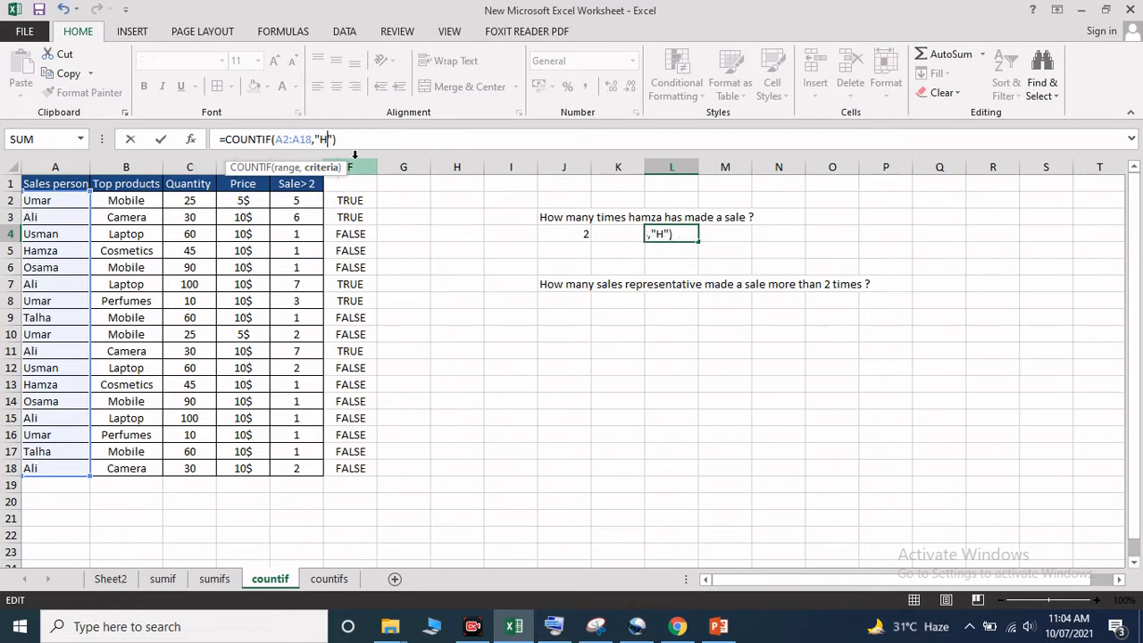
text(Ali)
key(Return)
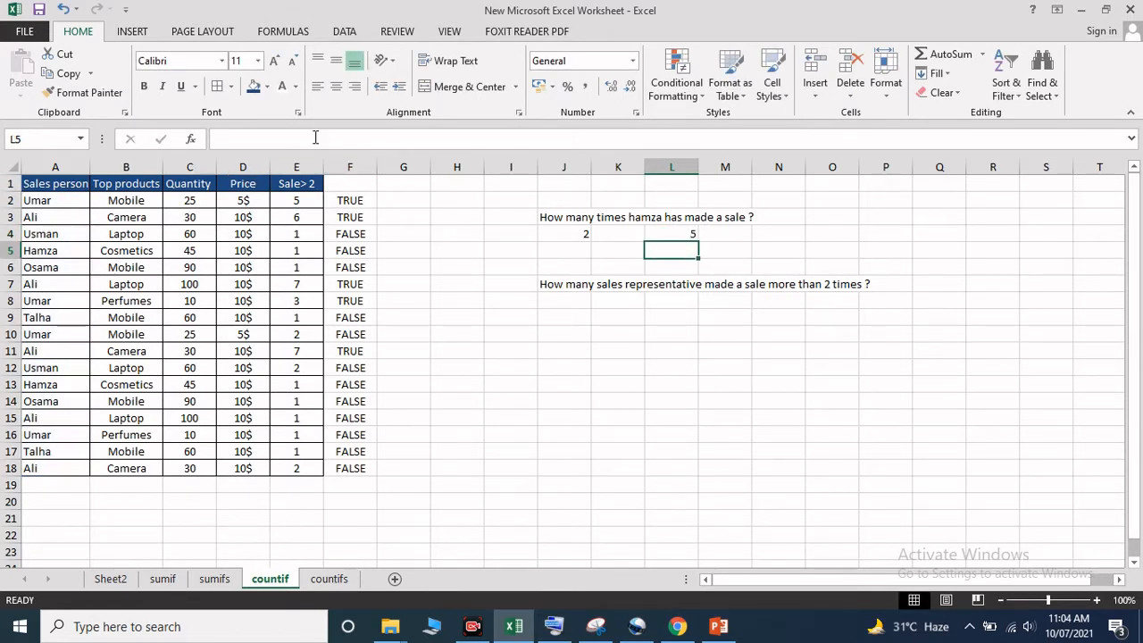
Change the criterion in L4's COUNTIF formula to the quoted name of the salesperson listed in A6
click(665, 232)
click(335, 139)
key(BackSpace)
key(BackSpace)
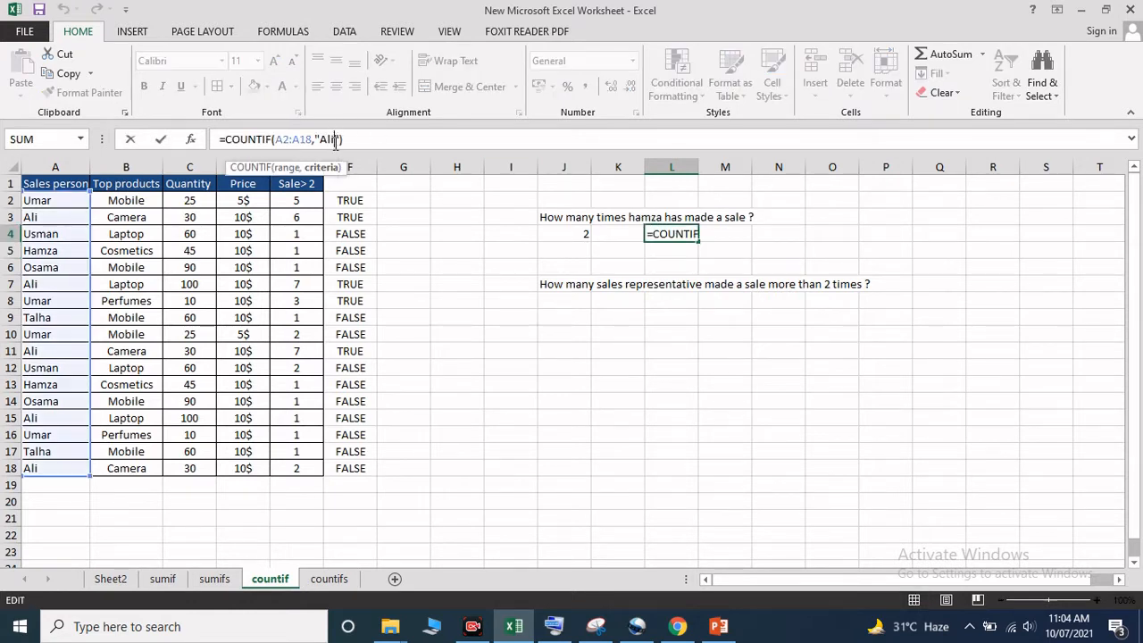
key(BackSpace)
text(Osama)
key(Return)
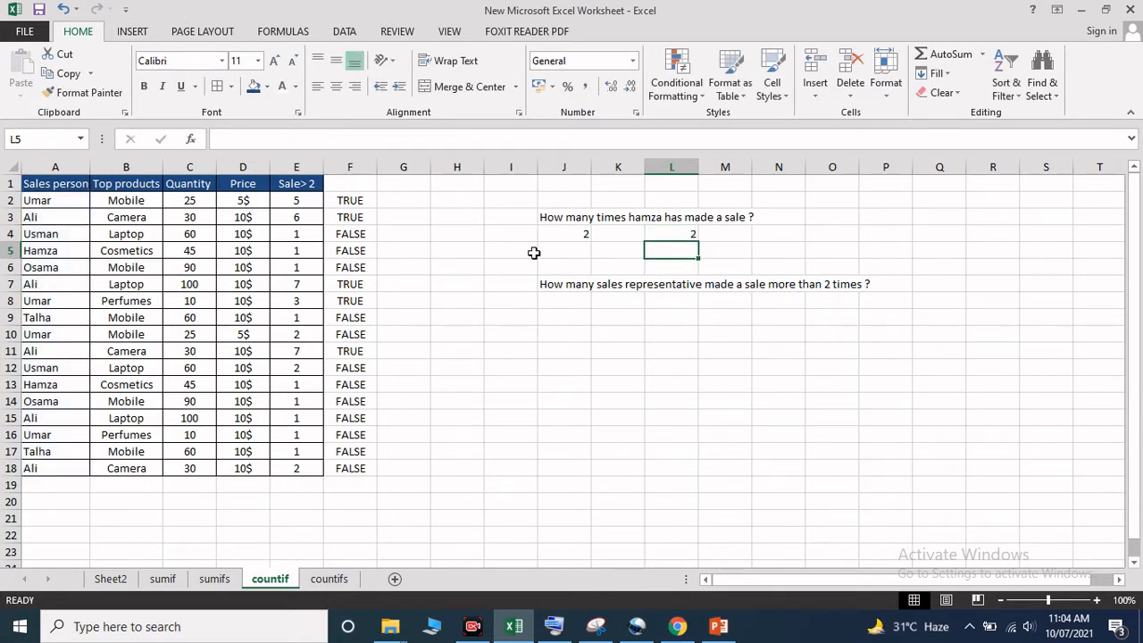
Replace the quoted name in L4's COUNTIF formula with a reference to cell A3
click(681, 234)
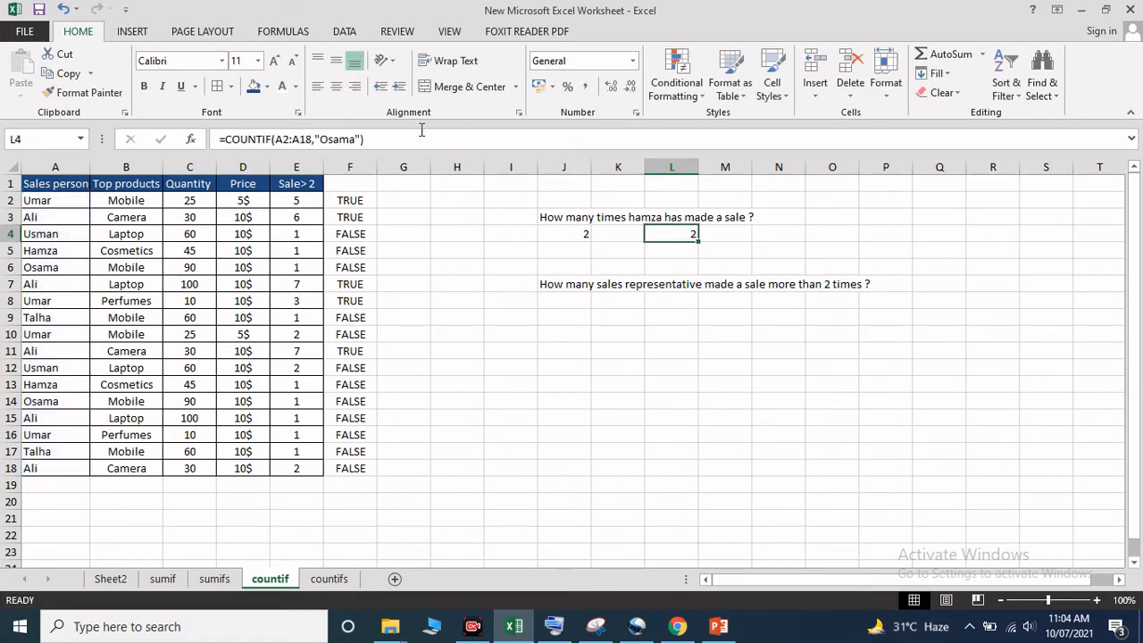
click(357, 138)
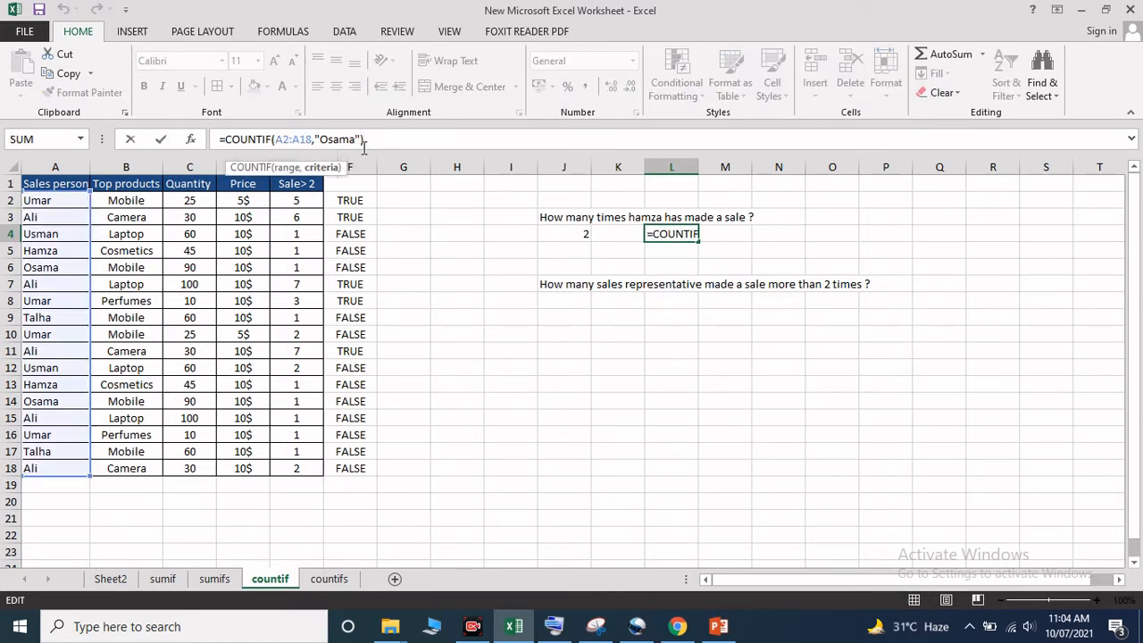
key(BackSpace)
key(BackSpace)
key(BackSpace)
key(BackSpace)
key(BackSpace)
key(BackSpace)
key(BackSpace)
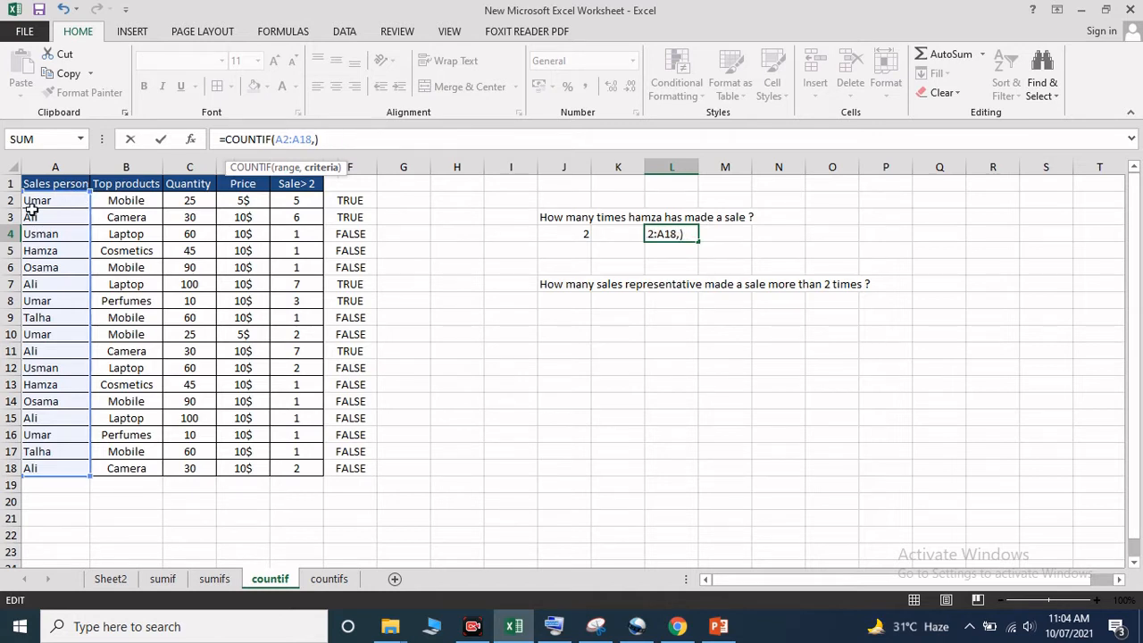
click(35, 217)
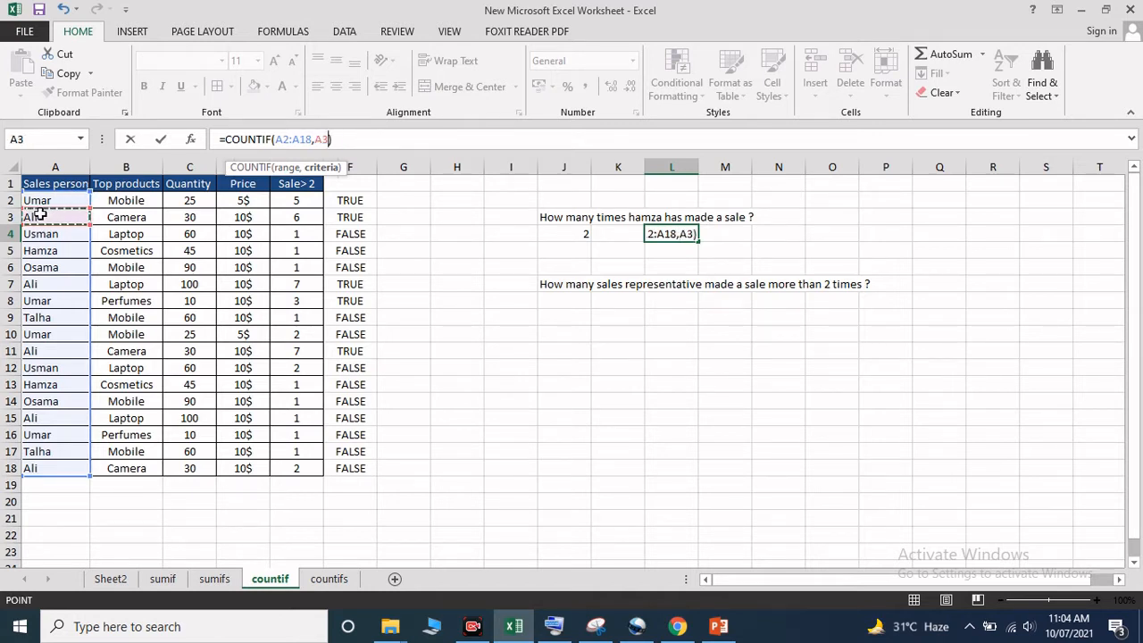
key(Return)
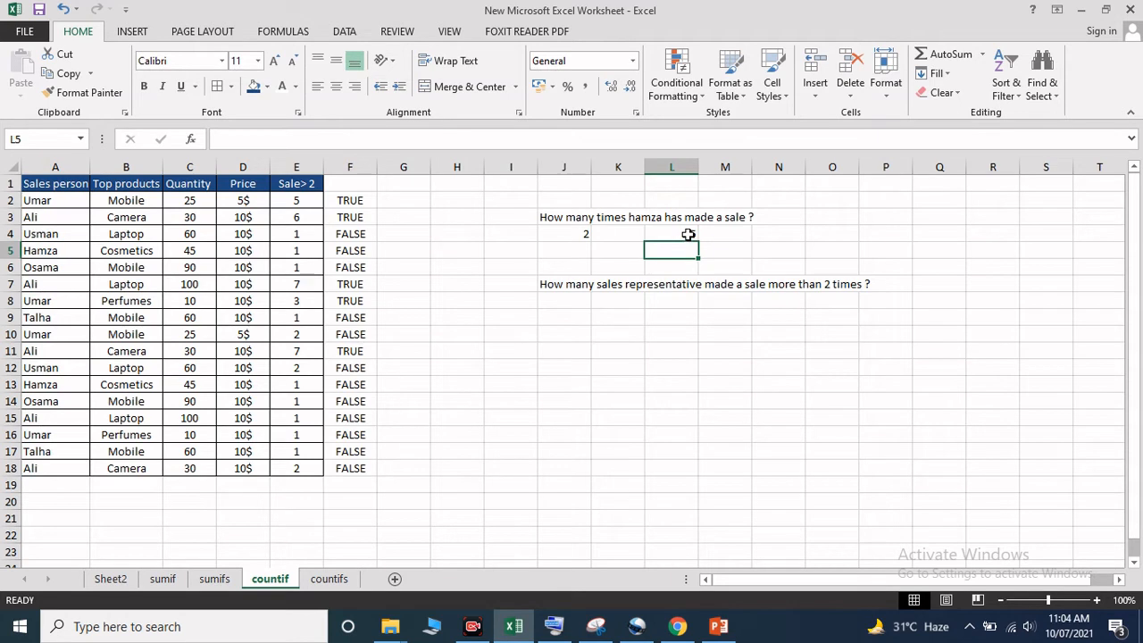
Change the criterion reference in L4's COUNTIF formula to cell A5
click(689, 233)
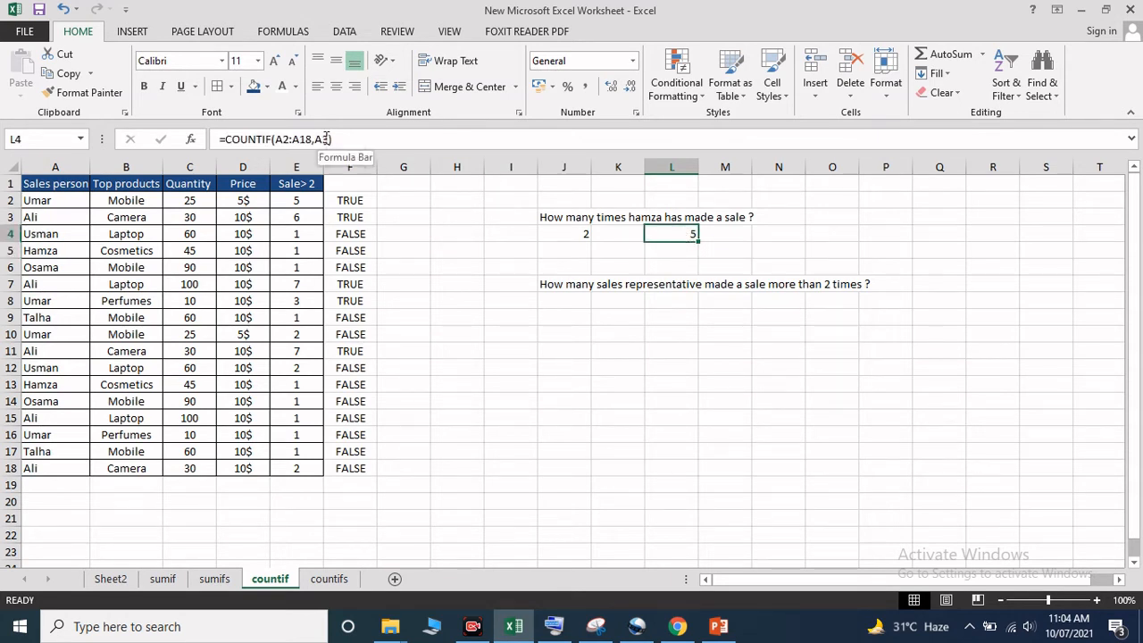
click(326, 139)
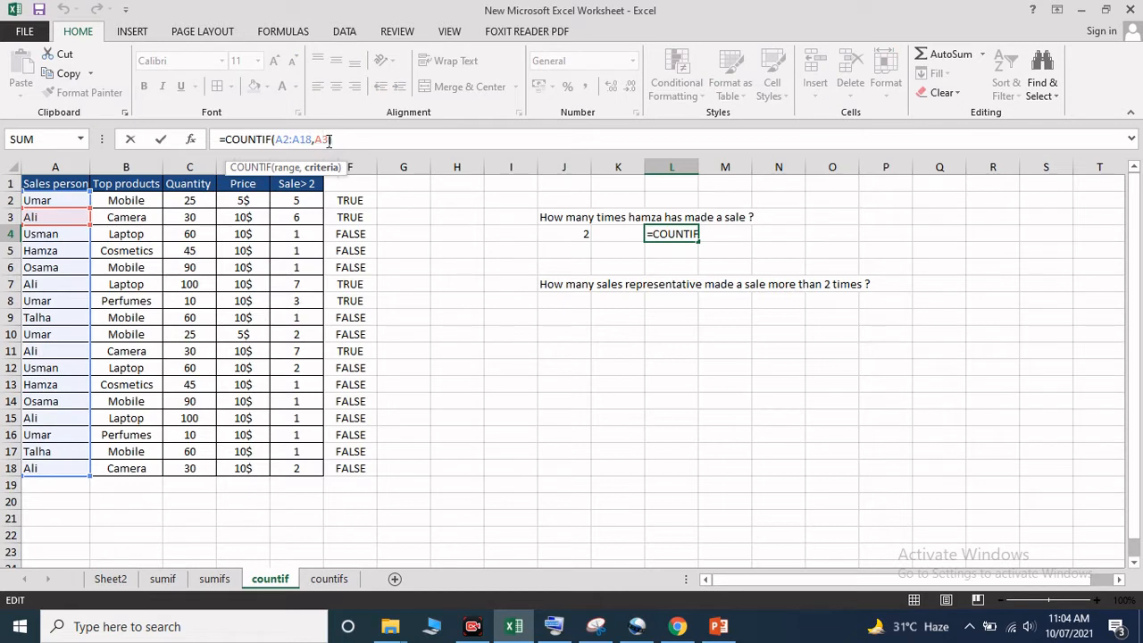
key(BackSpace)
key(BackSpace)
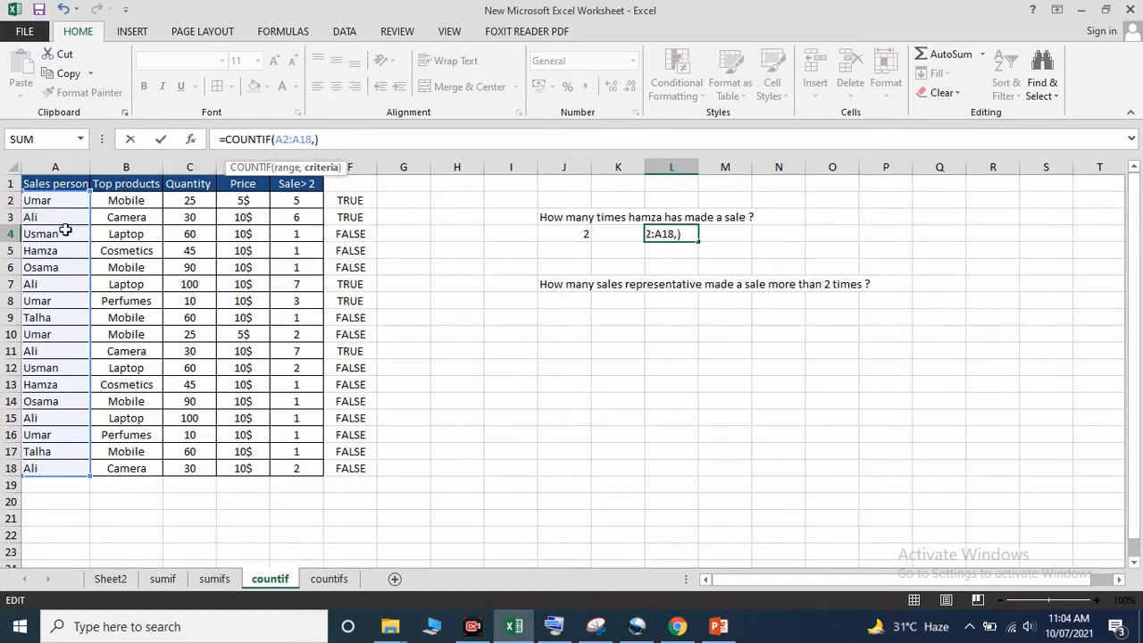
click(65, 251)
key(Return)
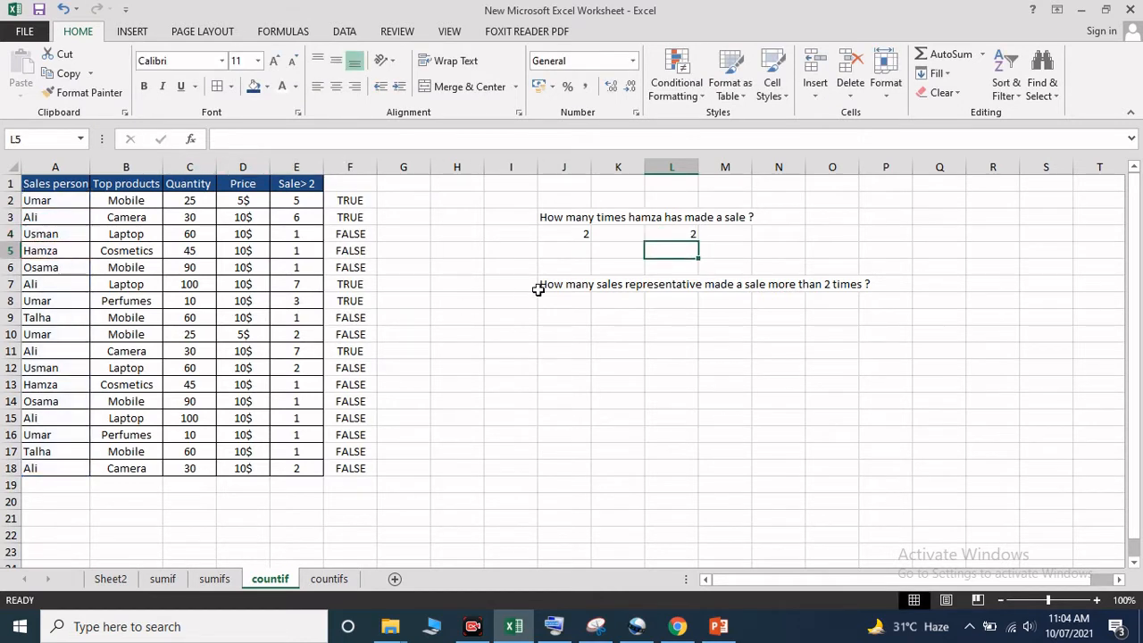
click(714, 239)
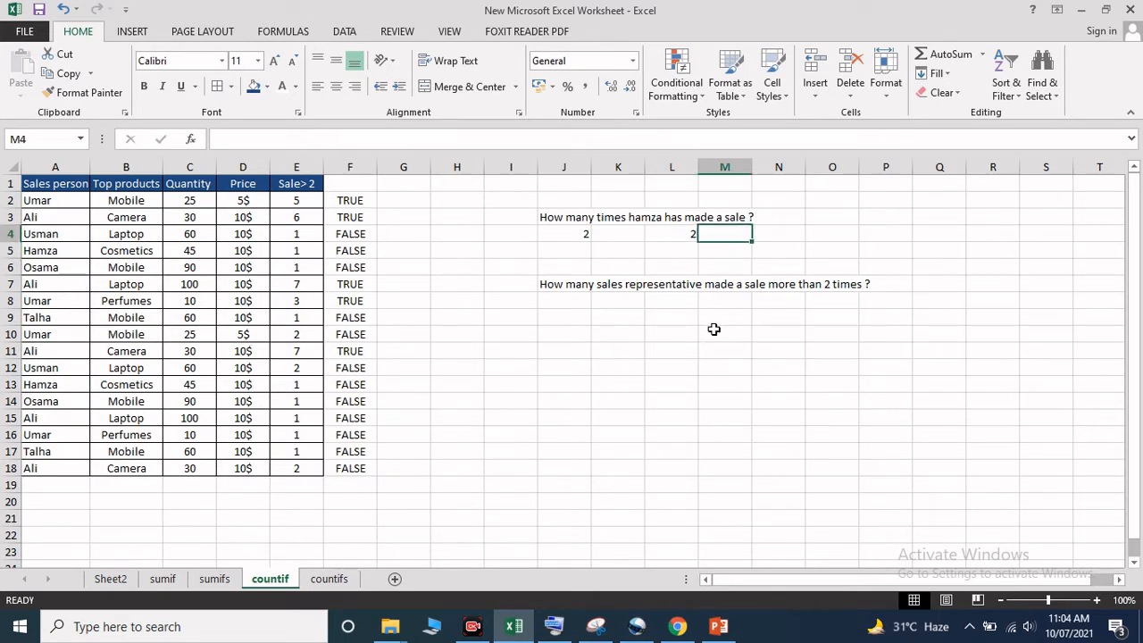
Start a COUNTIF formula in G2, beside the first row of the sales table
click(582, 303)
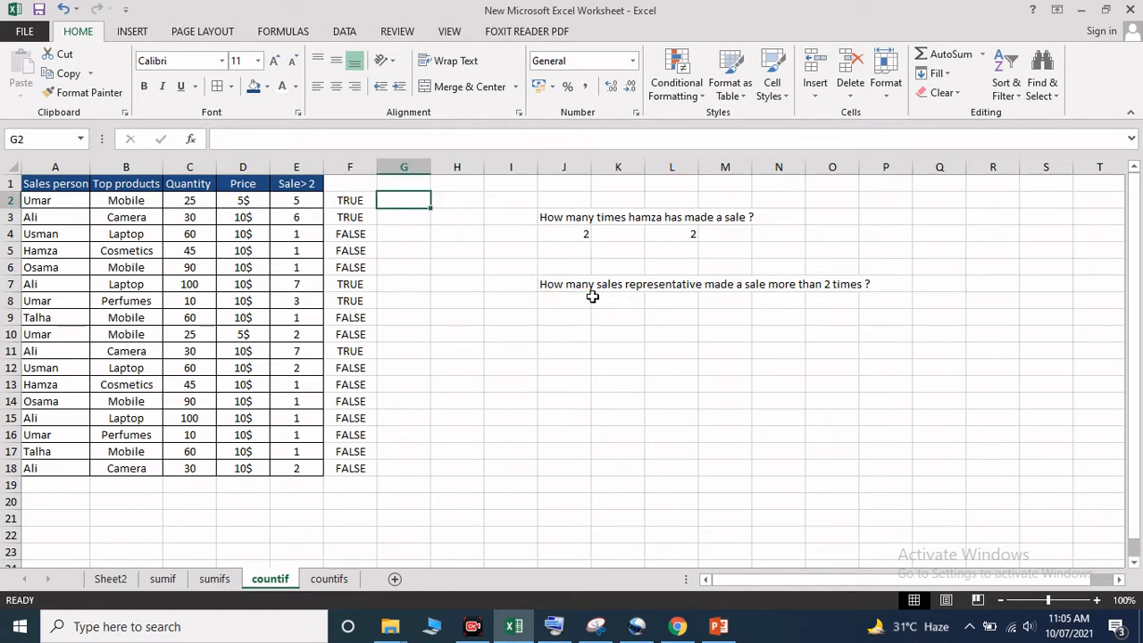
click(219, 138)
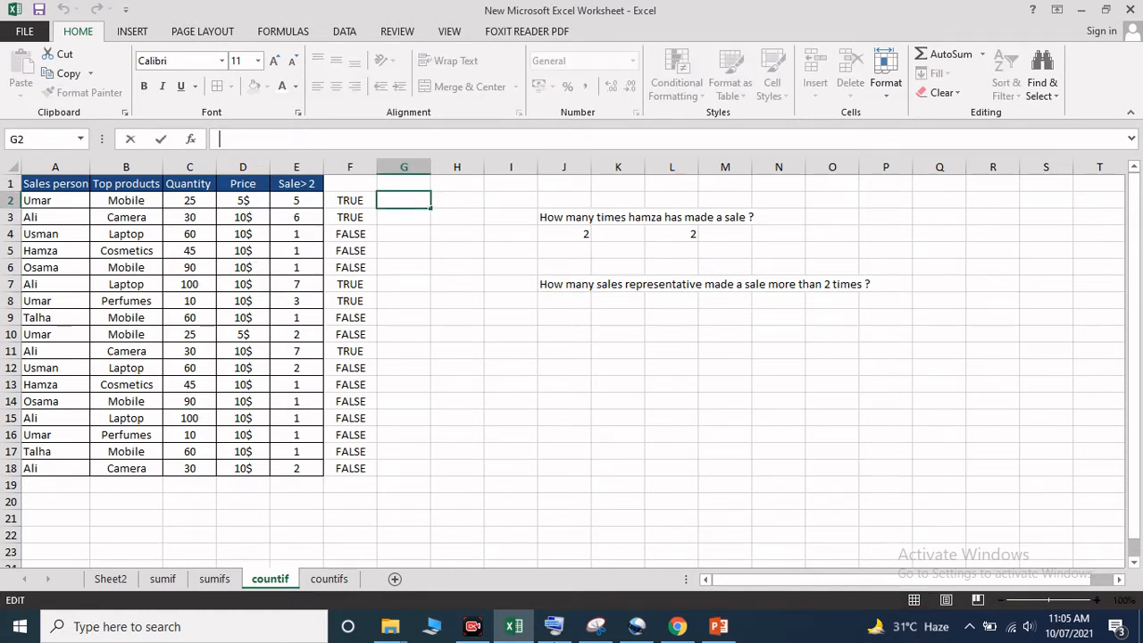
click(554, 625)
click(759, 415)
text(countif()
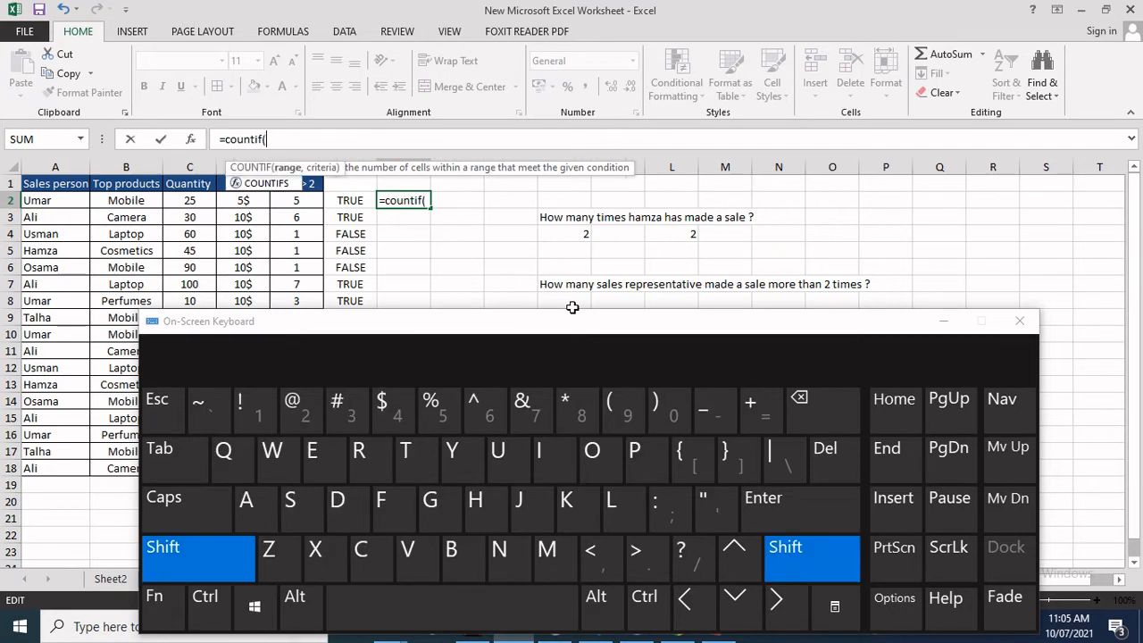
click(943, 321)
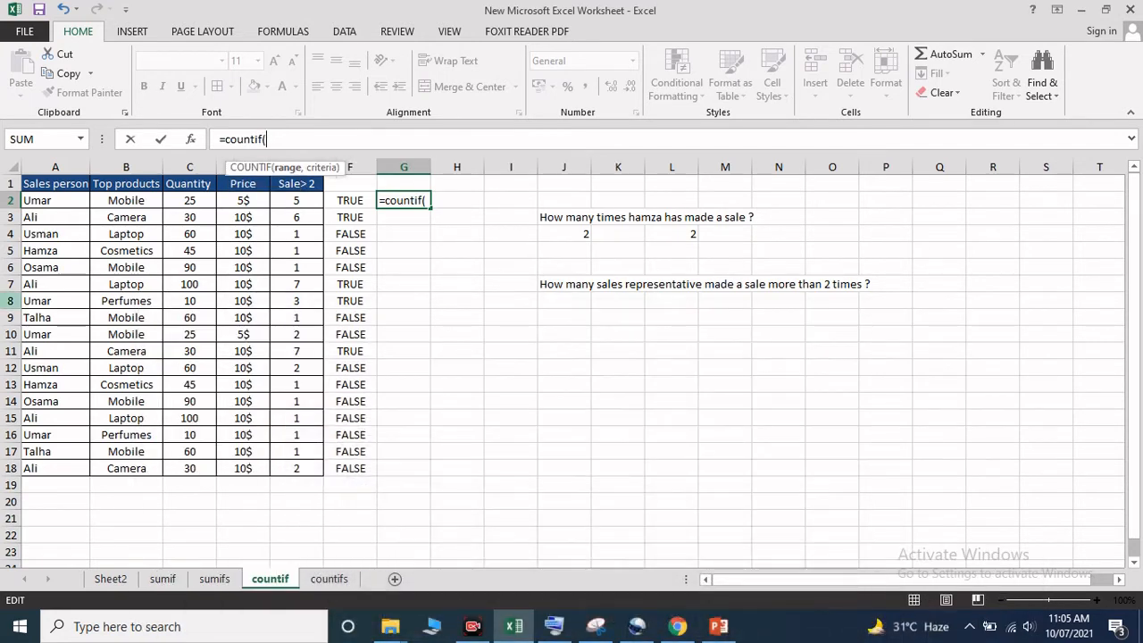
Complete G2's COUNTIF formula with range A2:A18 and criterion A2, testing whether the count is greater than 2
drag(41, 202, 74, 464)
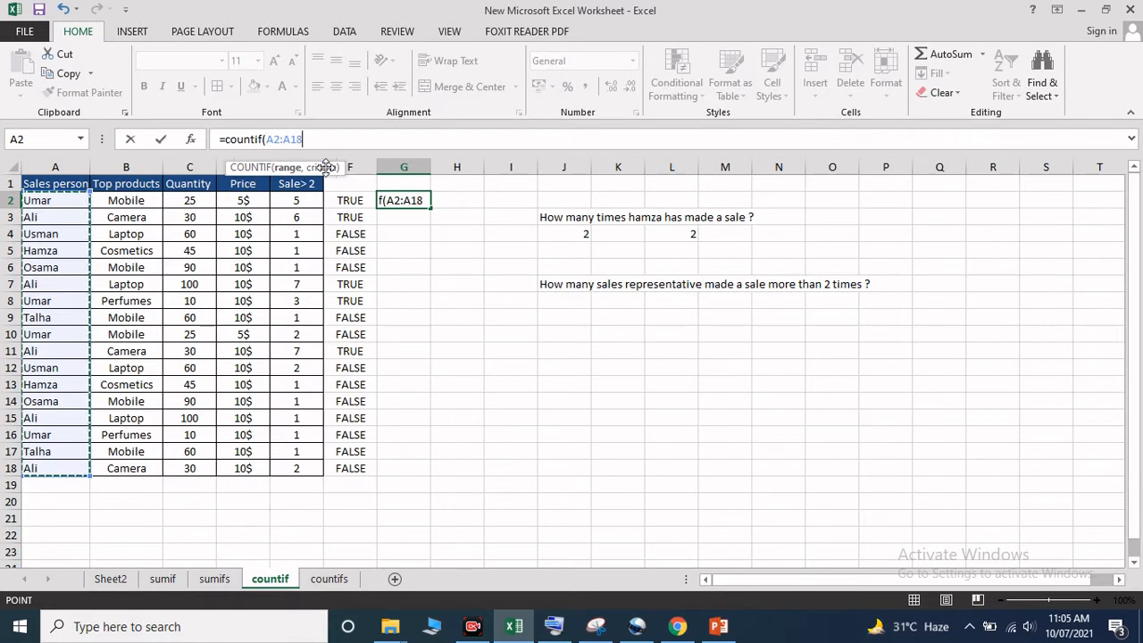
text(,)
click(74, 201)
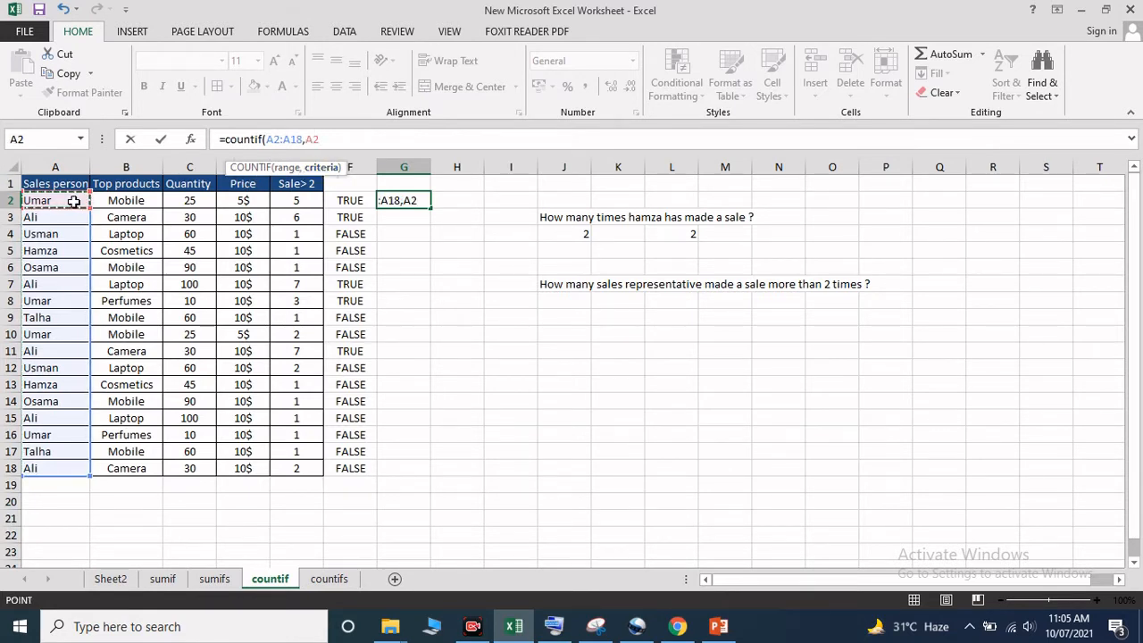
text())
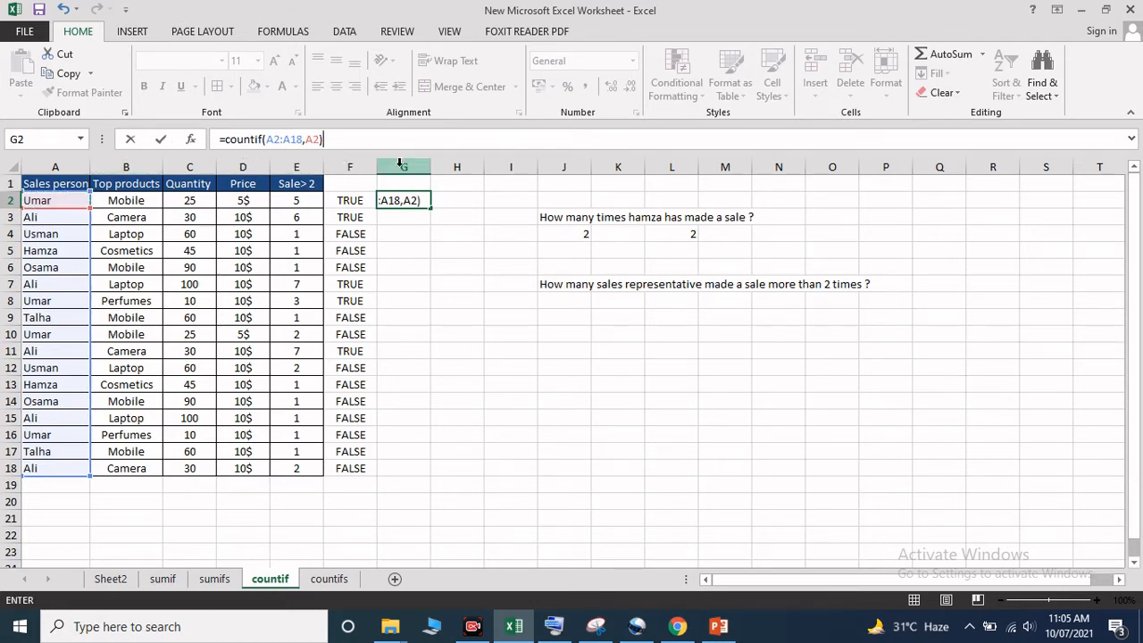
click(553, 627)
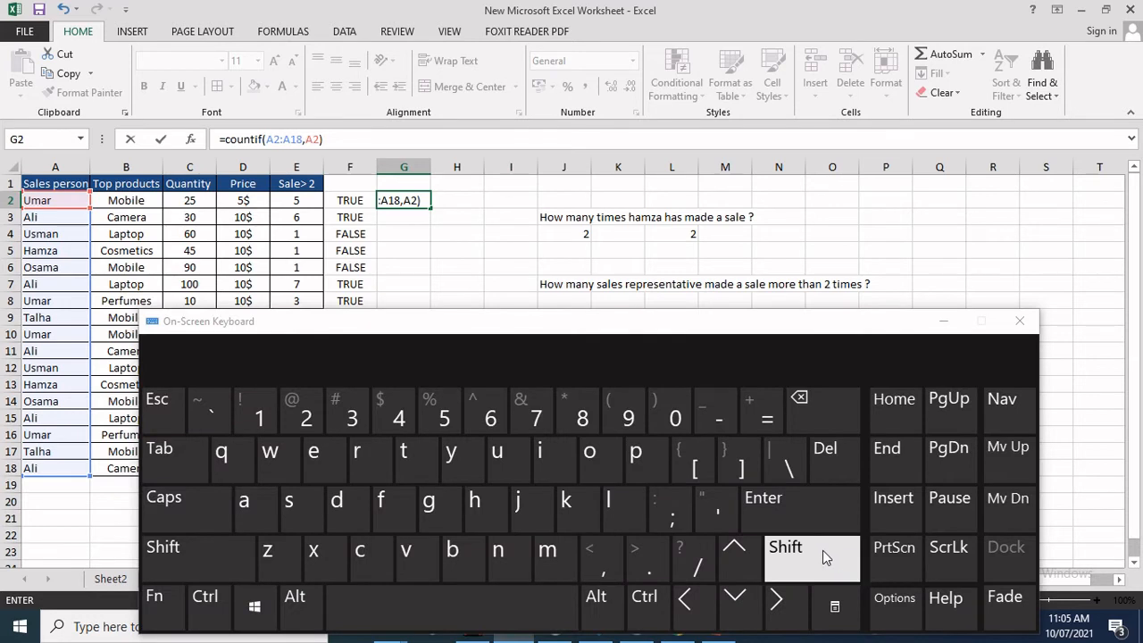
click(782, 565)
click(648, 560)
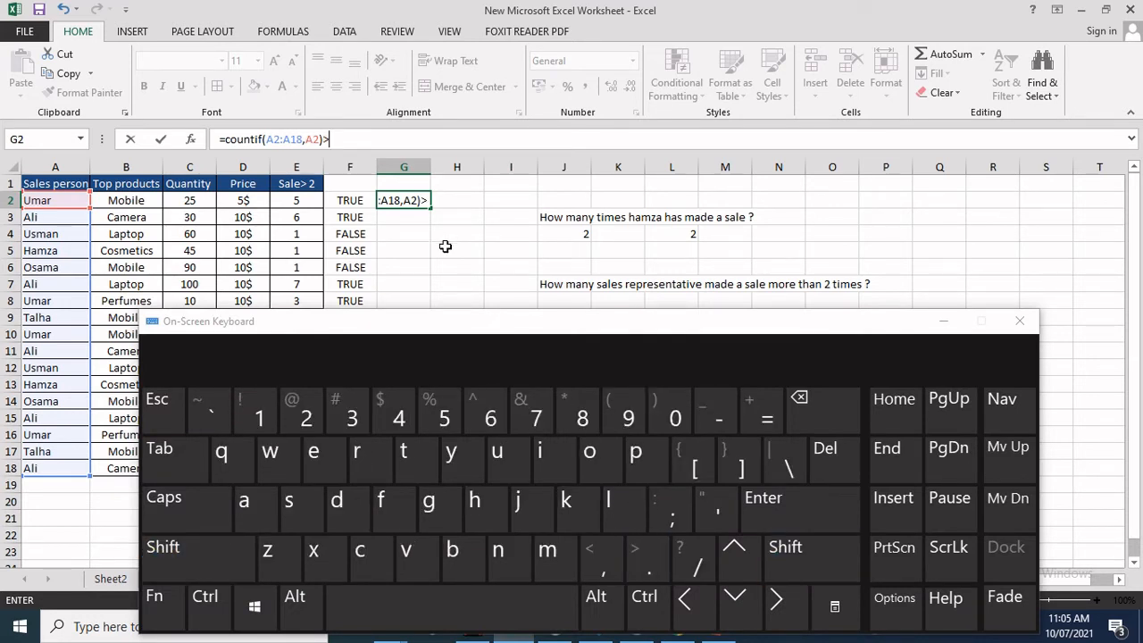
text(2)
key(Return)
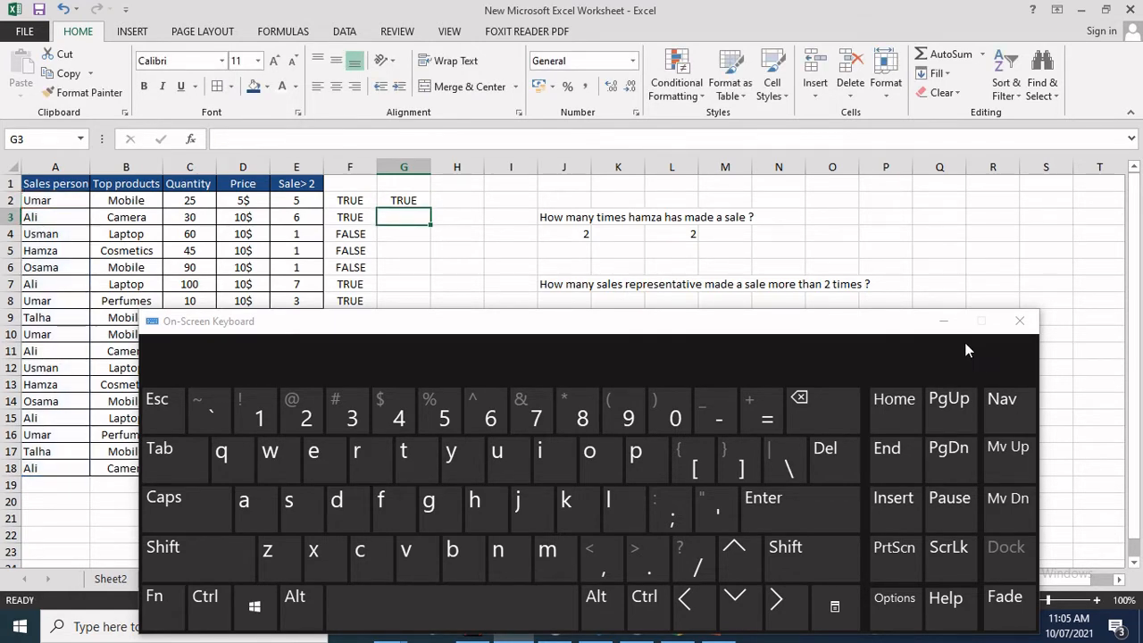
Fill the COUNTIF test in G2 down through G18
click(943, 320)
click(407, 200)
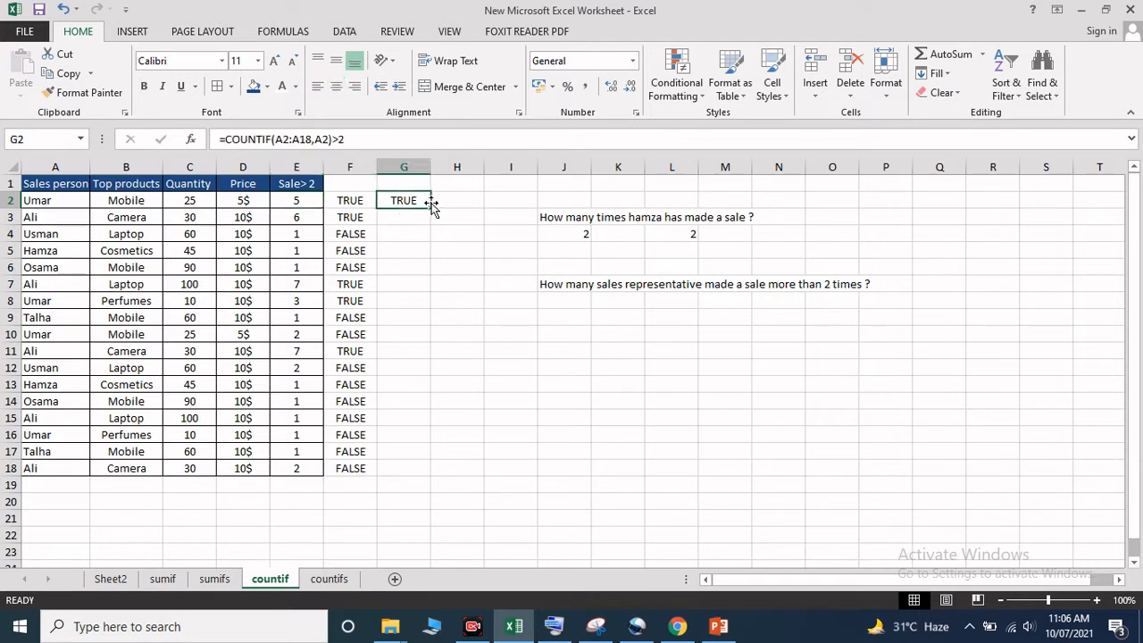
drag(430, 207, 427, 472)
Compare the filled COUNTIF tests in G4, G5 and G7 with the Sale>2 values in the same rows
click(407, 232)
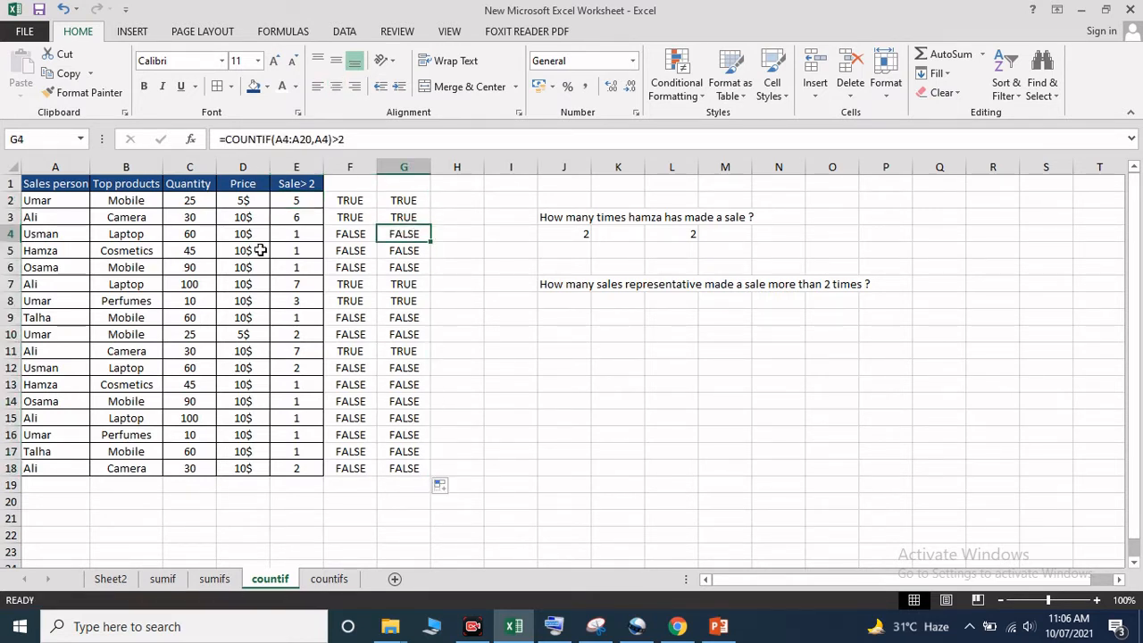
click(300, 235)
click(407, 232)
click(401, 254)
click(306, 256)
click(401, 253)
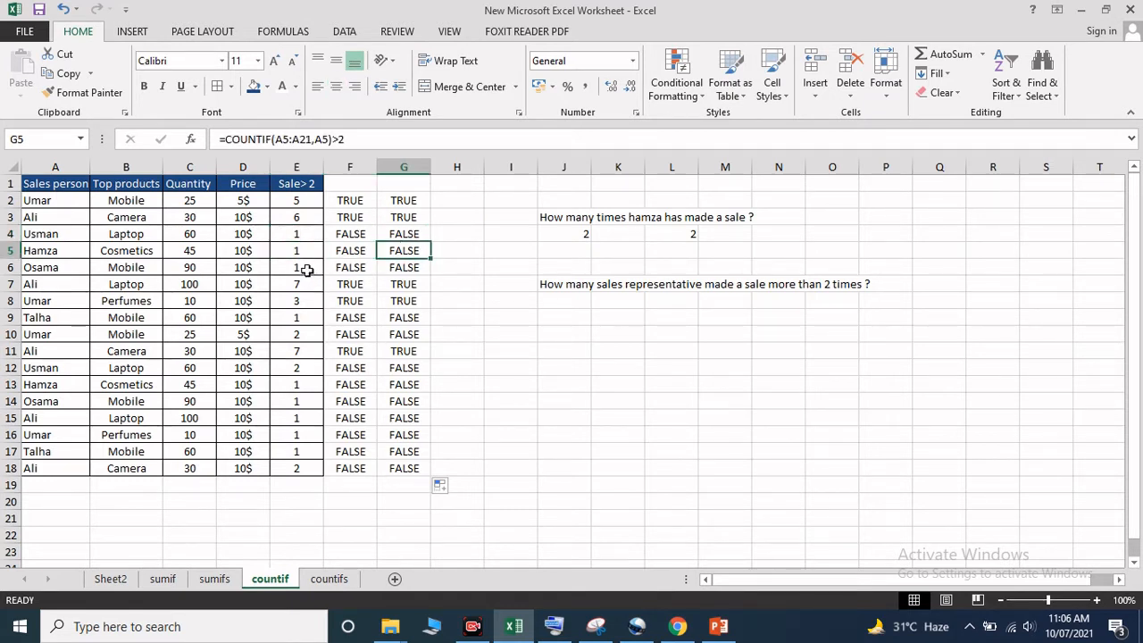
click(307, 284)
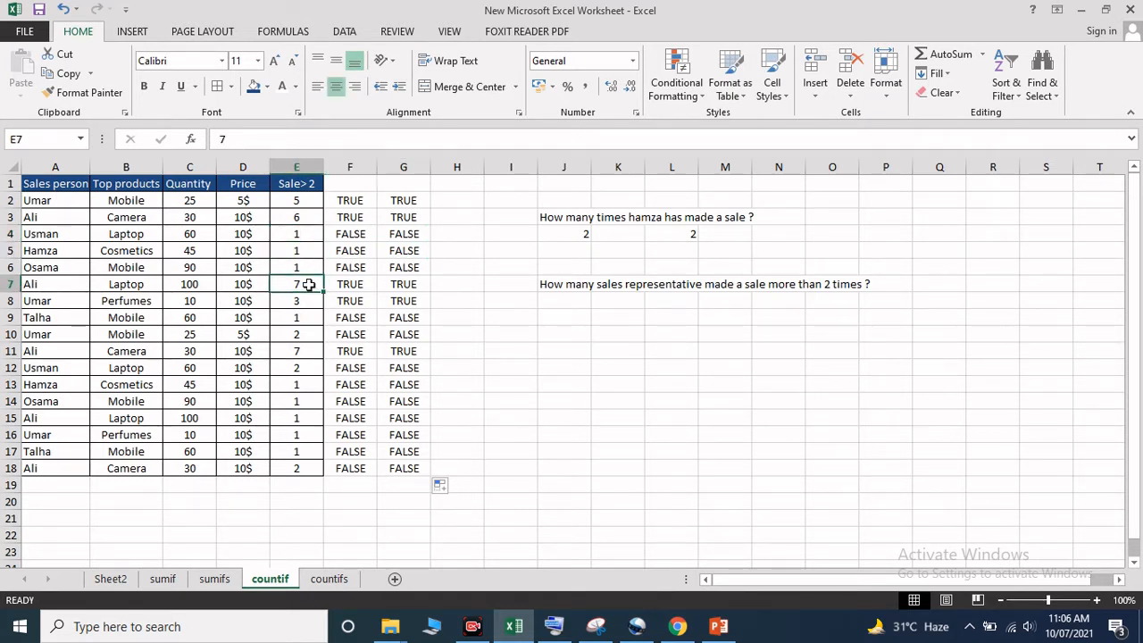
click(412, 282)
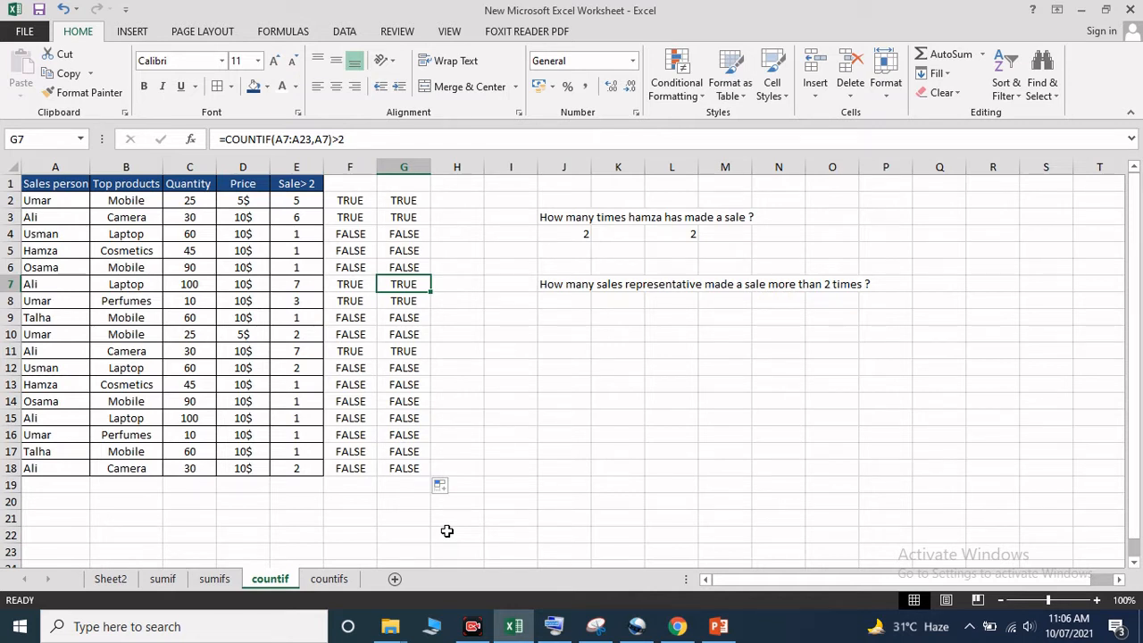
On the countifs sheet, start a COUNTIFS formula in M5 below the question about north-region orders after 30 August
click(329, 578)
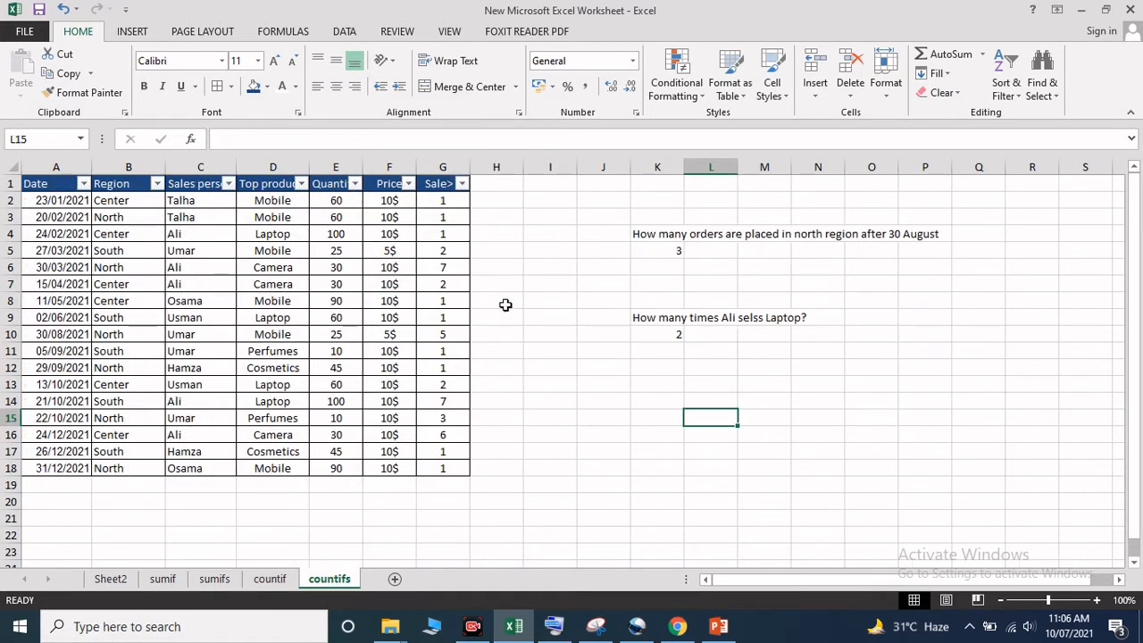
click(526, 299)
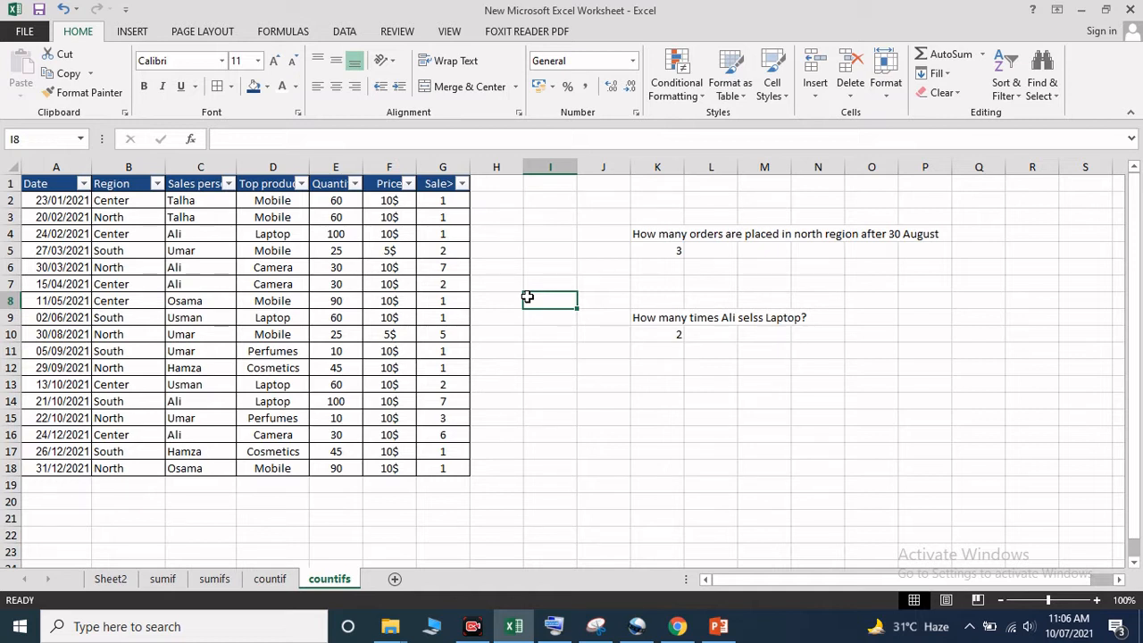
click(764, 249)
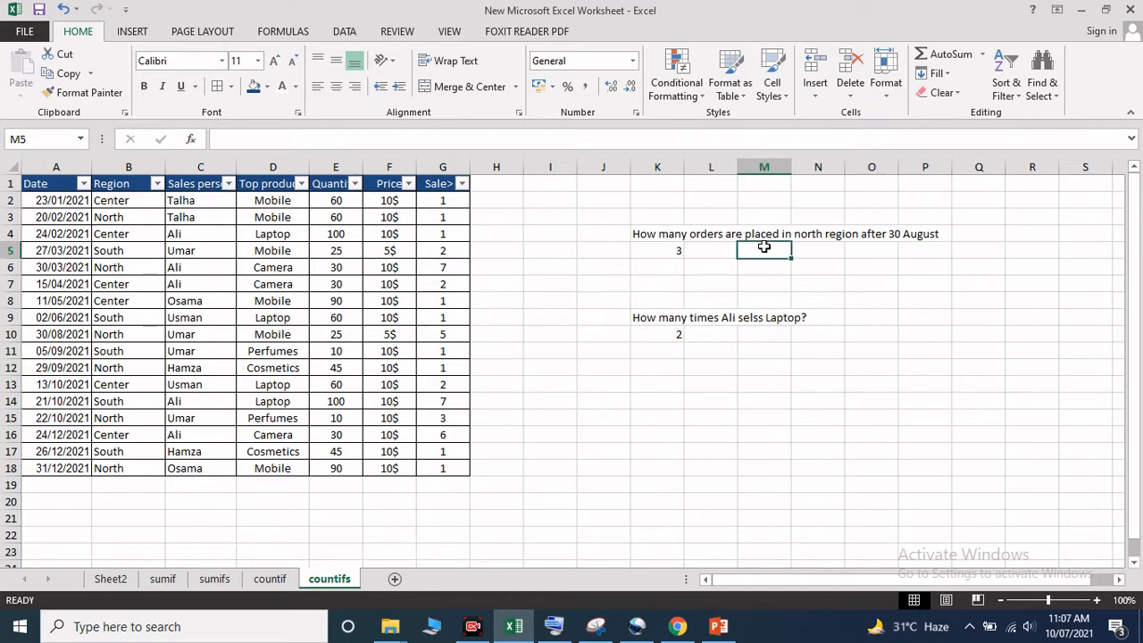
click(517, 140)
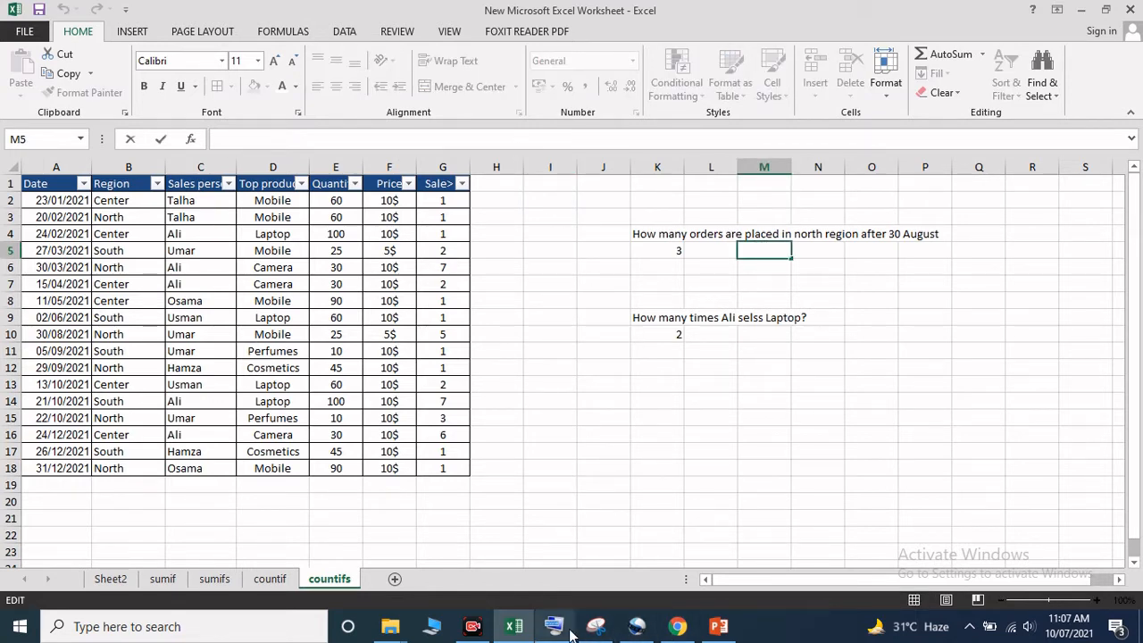
click(595, 625)
click(760, 411)
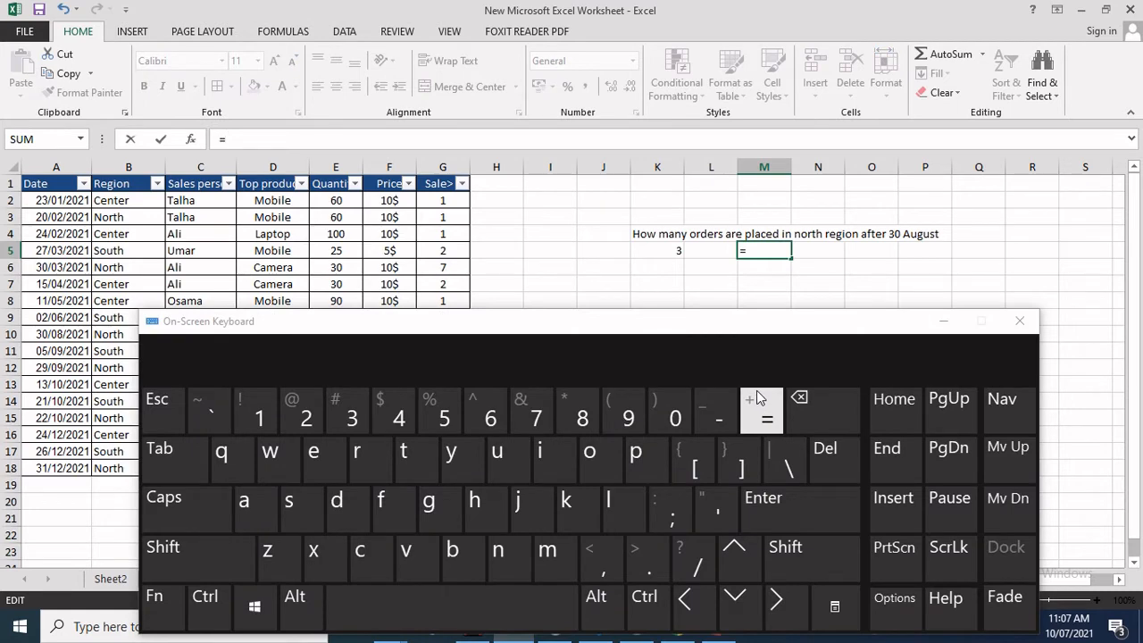
text(countif)
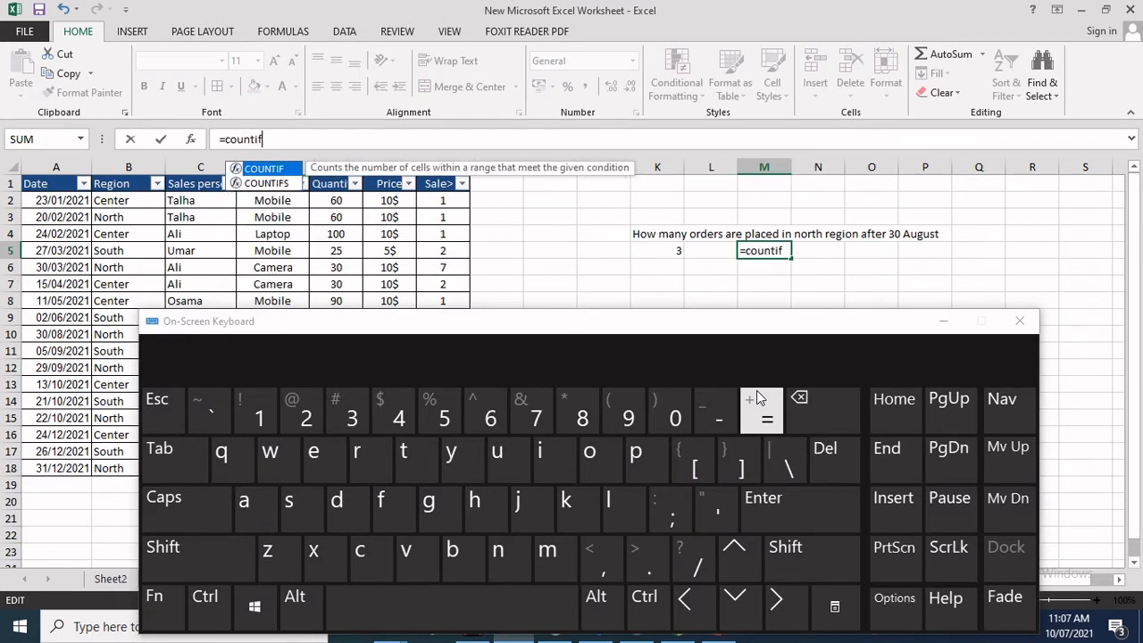
text(s()
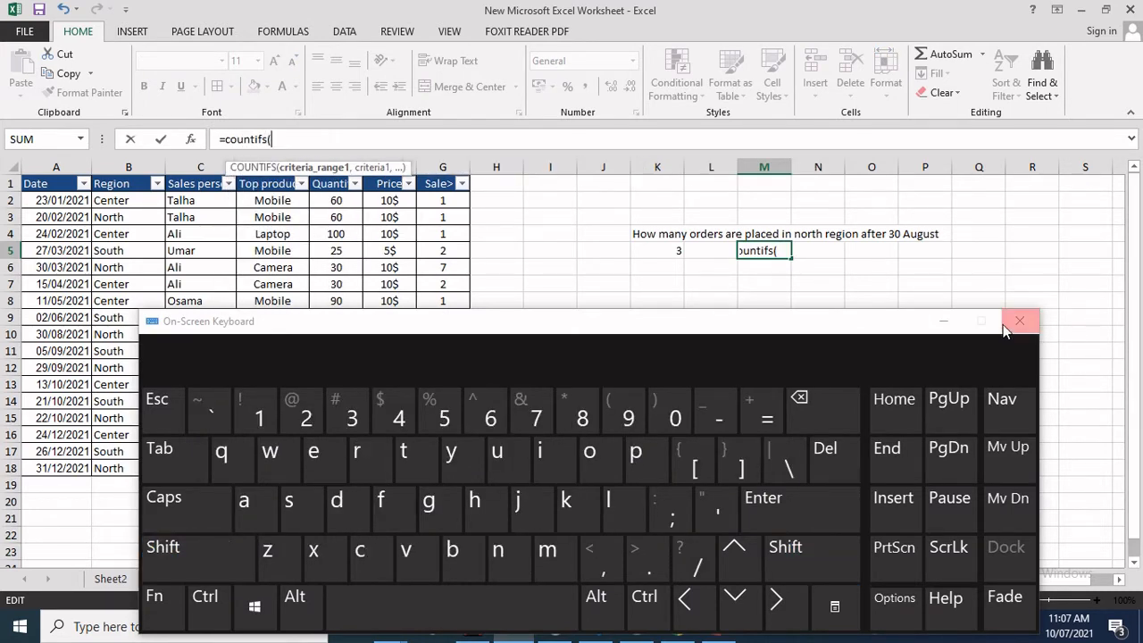
click(943, 323)
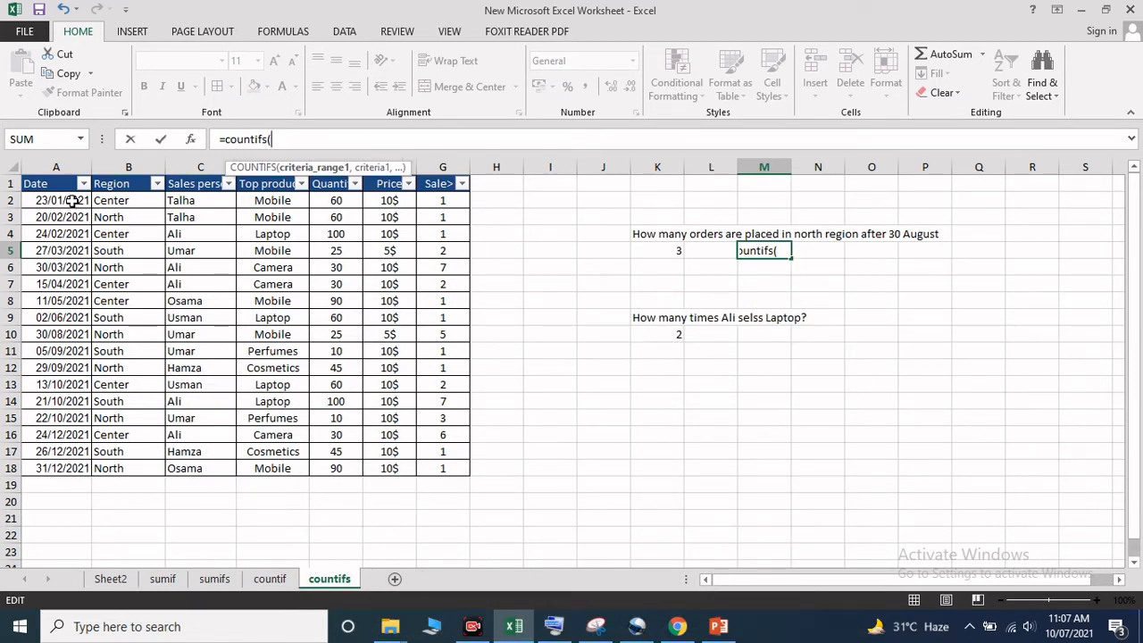
Add the date range A2:A18 with the criterion ">30/08/2021" as the first condition of M5's COUNTIFS formula
drag(73, 201, 74, 465)
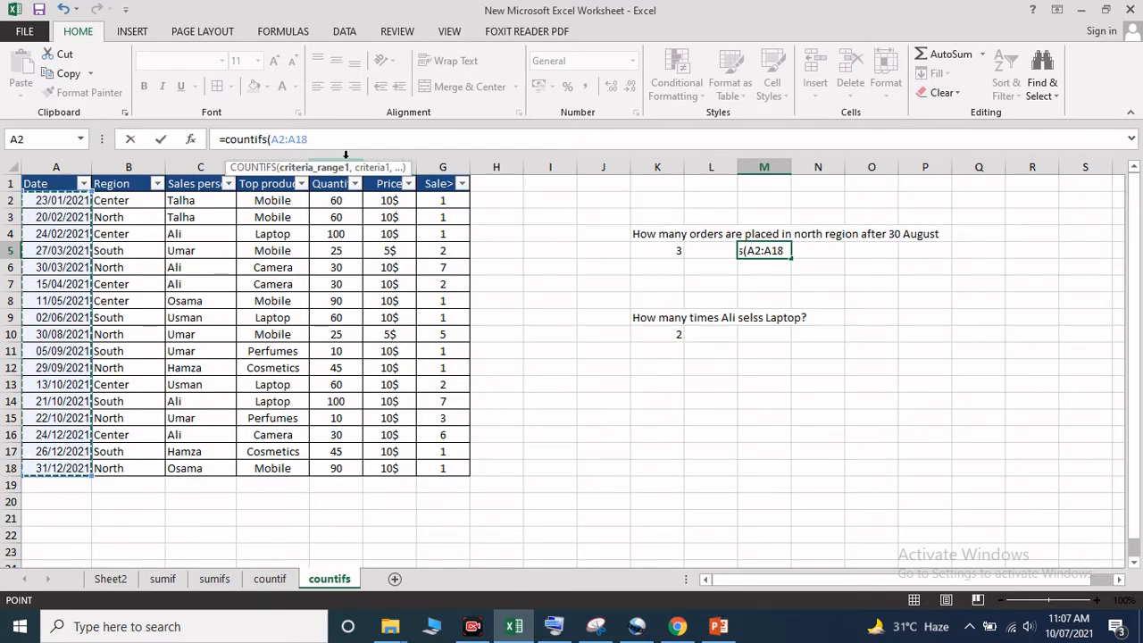
text(,)
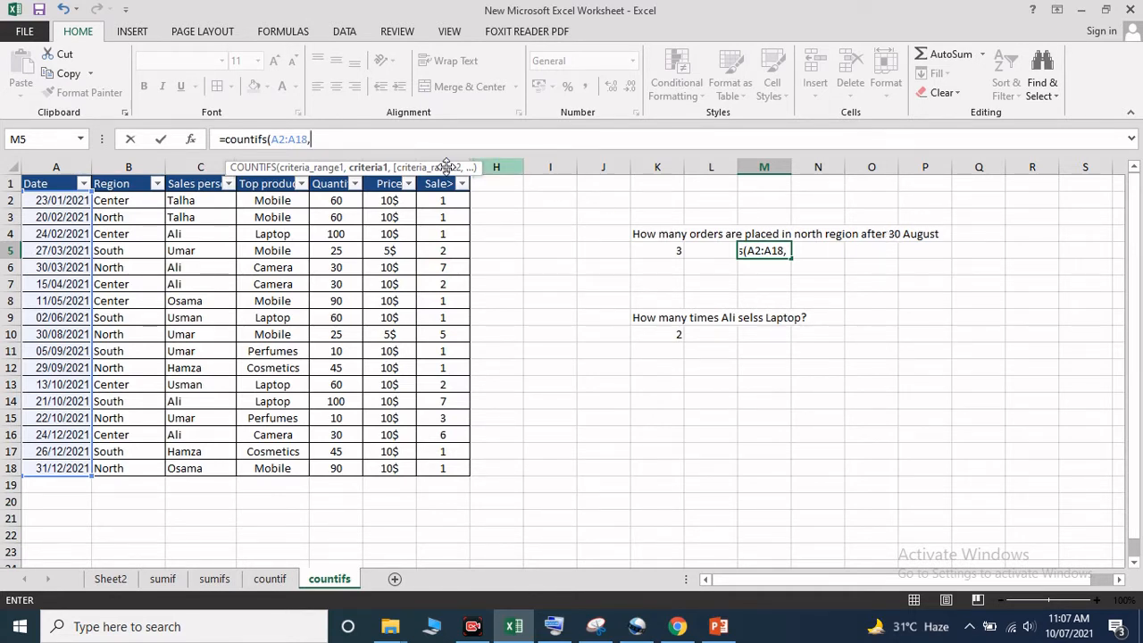
text(")
click(553, 628)
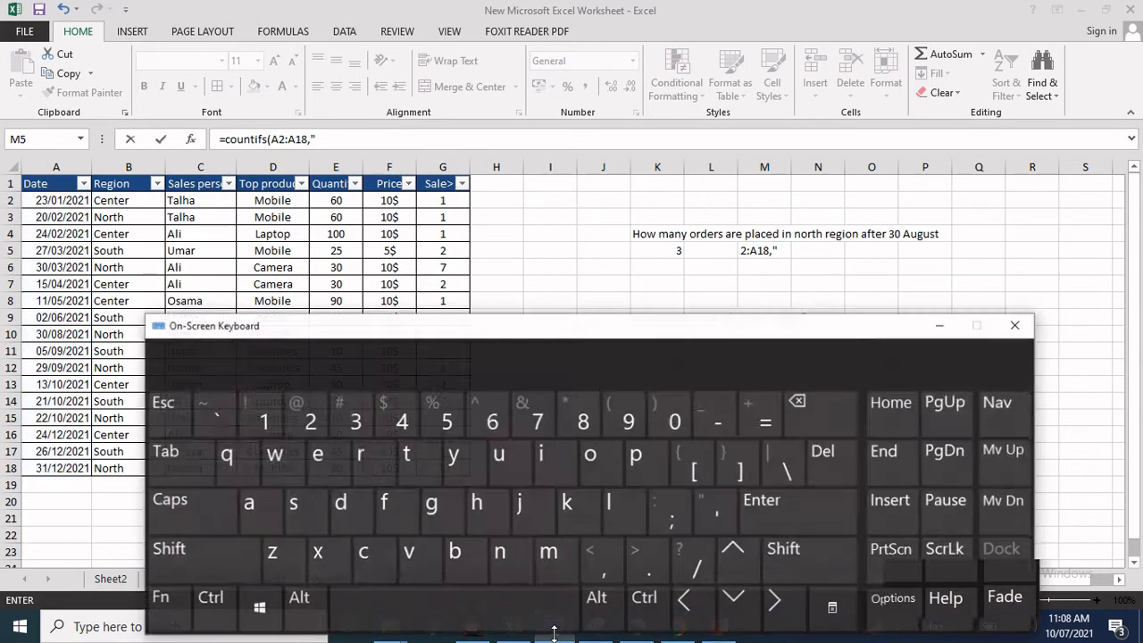
click(784, 548)
click(649, 560)
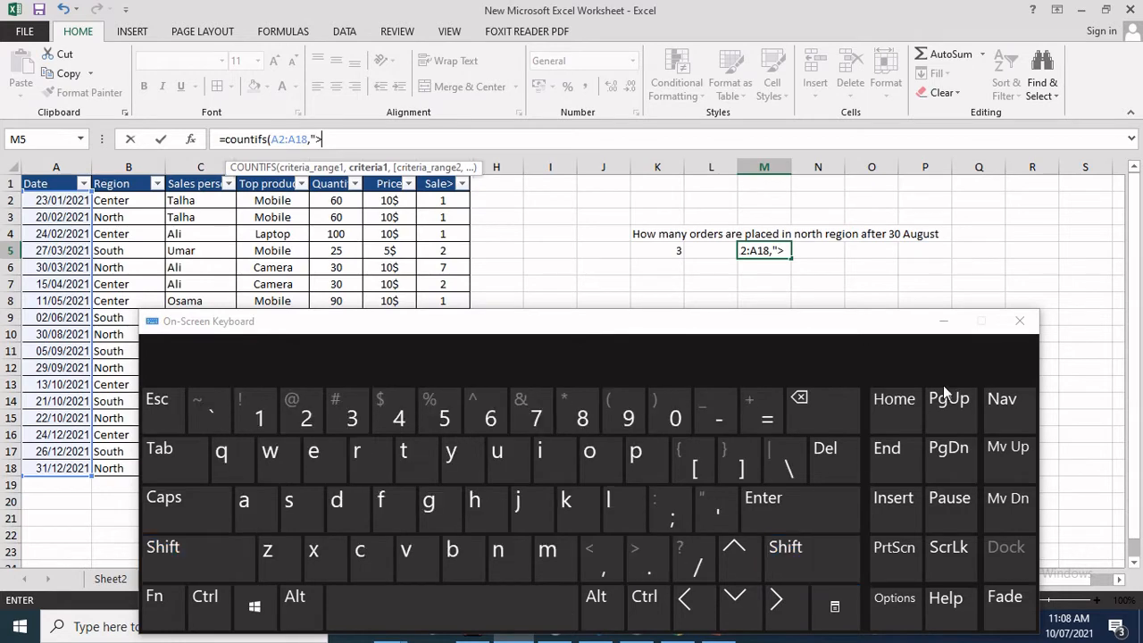
click(943, 320)
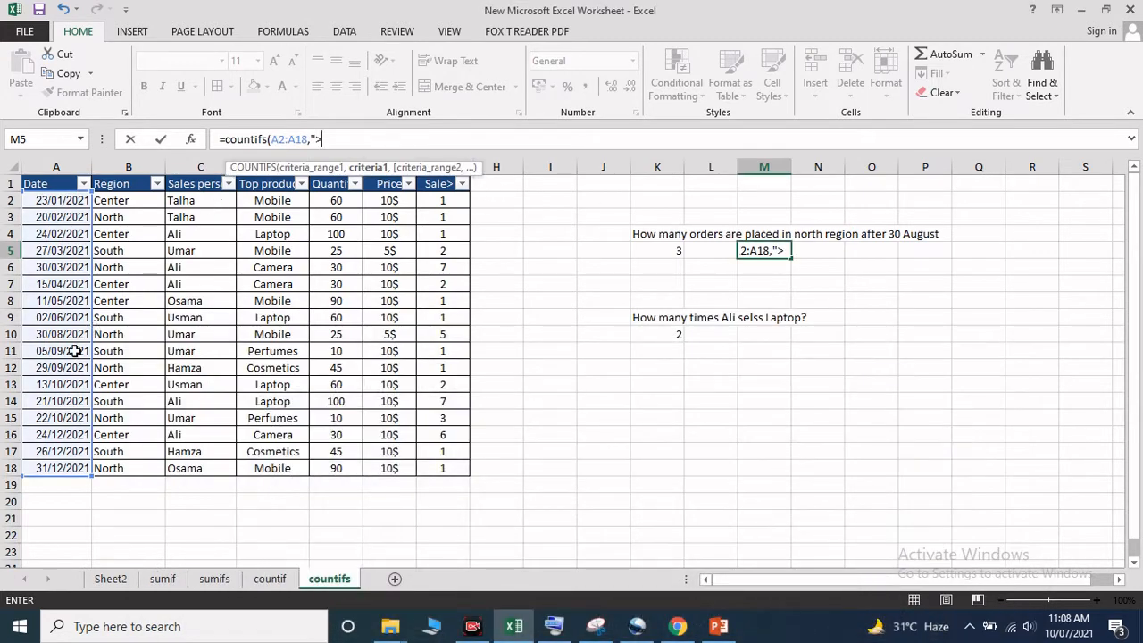
text(30)
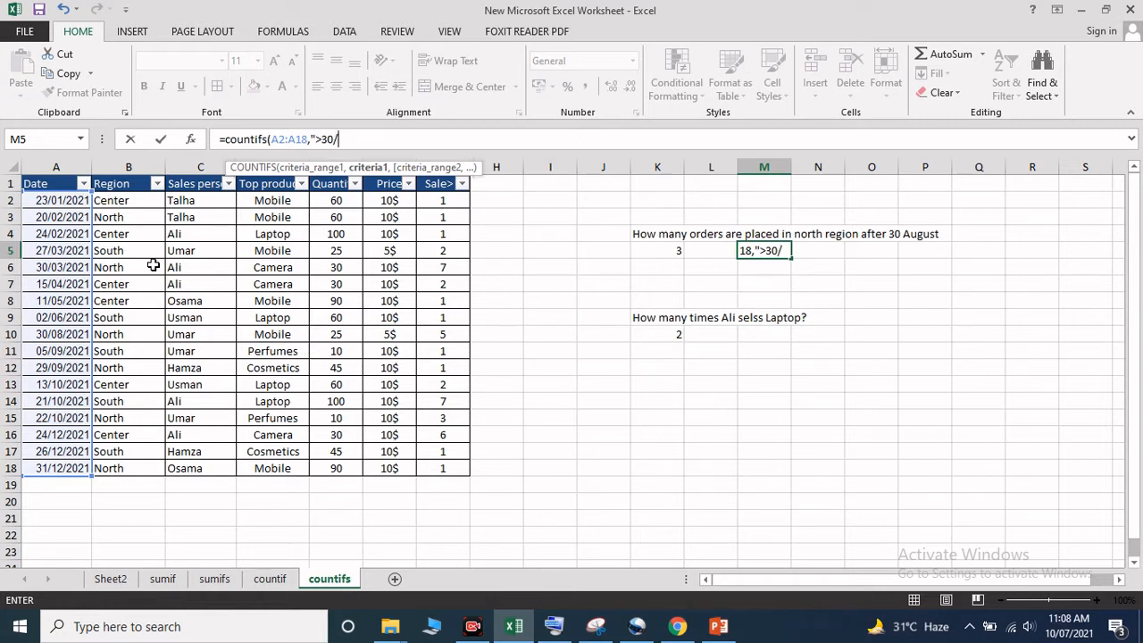
text(/08/2021)
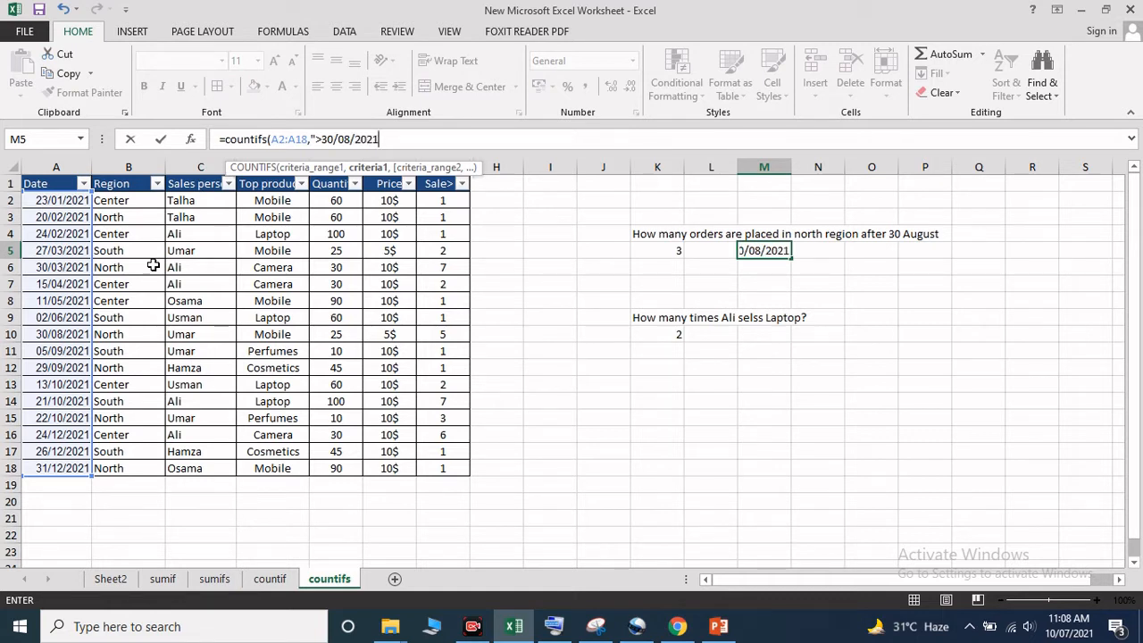
text(",)
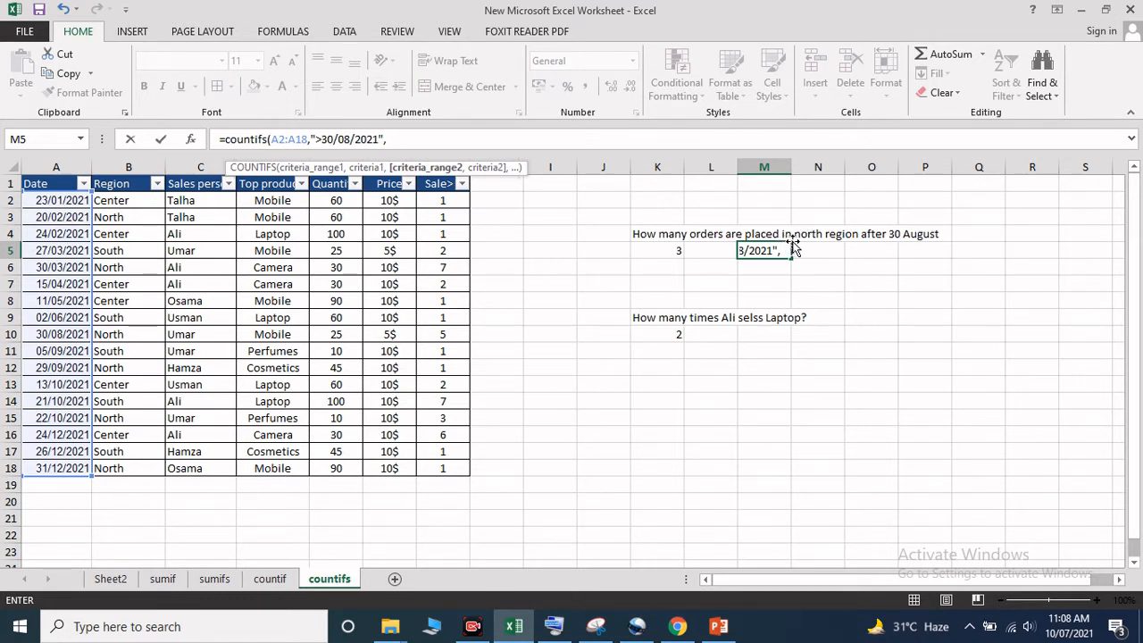
Add the region range B2:B18 with criterion B3 as the second condition and complete M5's COUNTIFS formula
drag(140, 201, 142, 468)
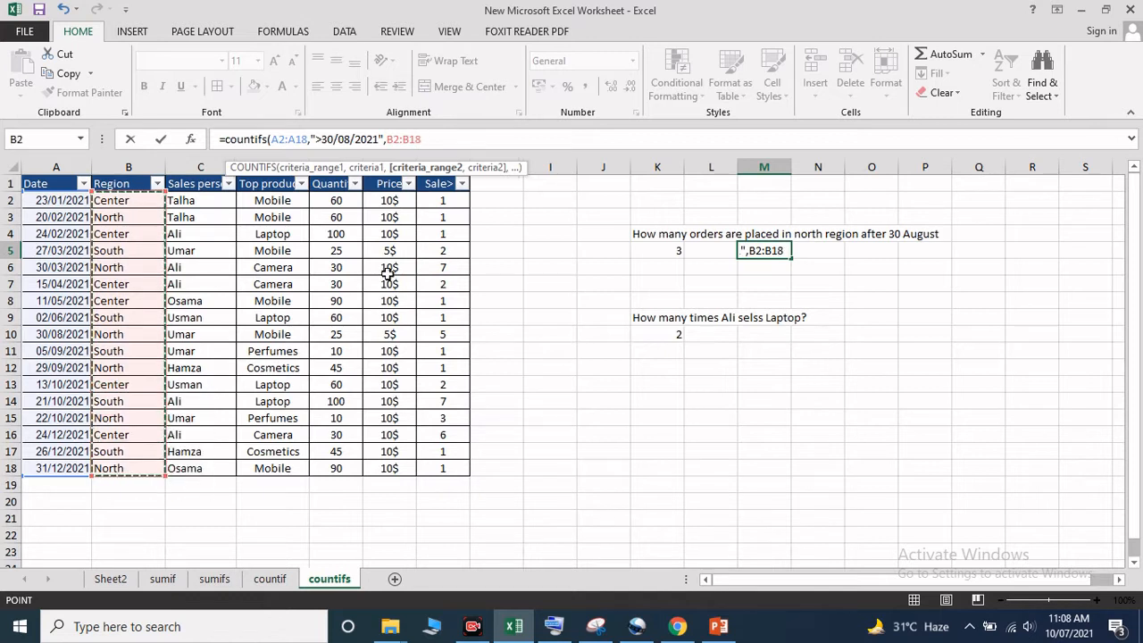
text(,)
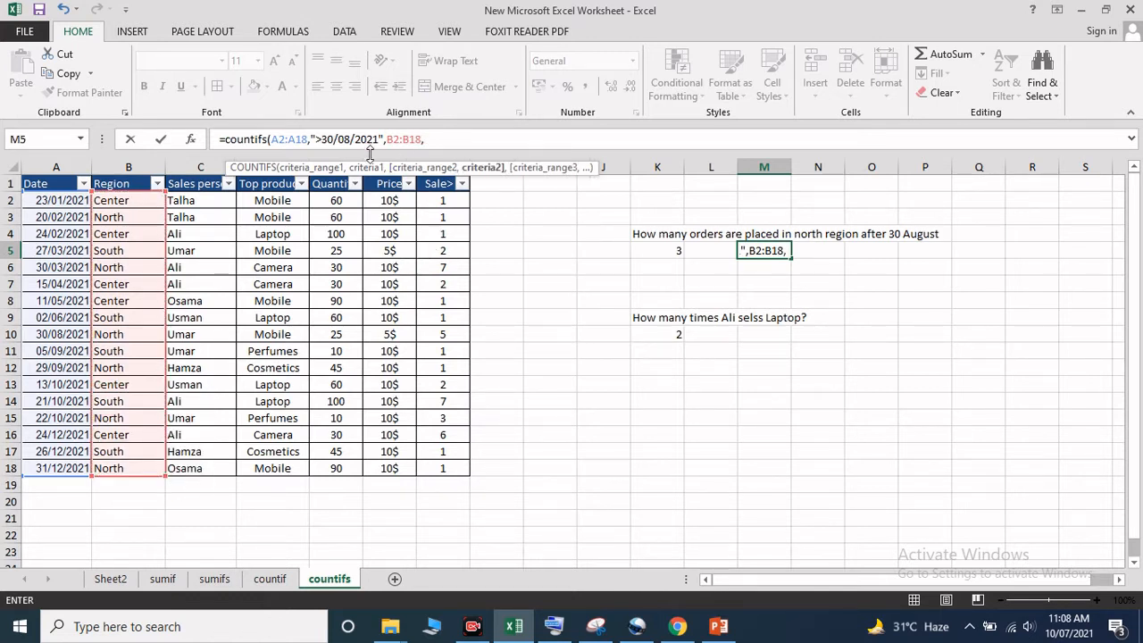
click(131, 217)
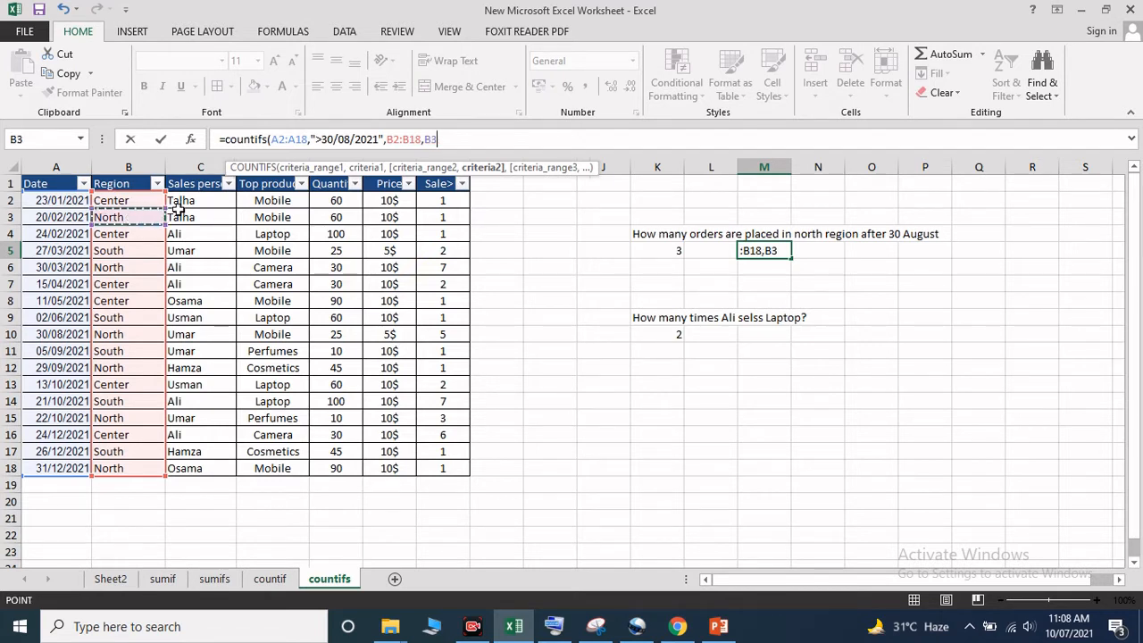
text())
key(Return)
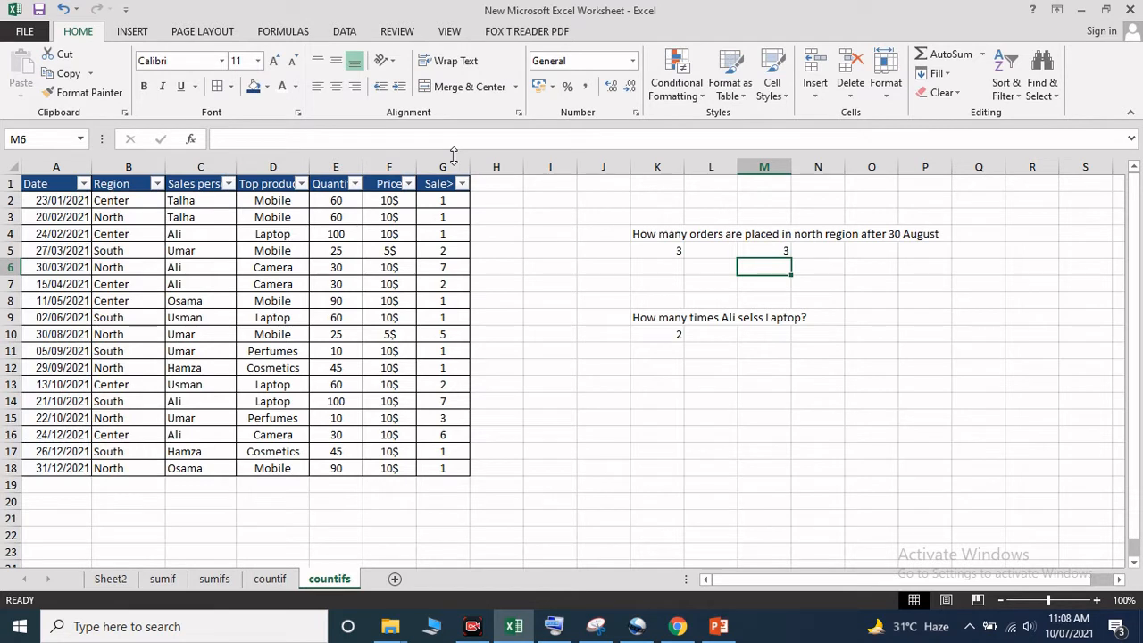
Change the region criterion in M5's COUNTIFS formula to cell B7
click(779, 253)
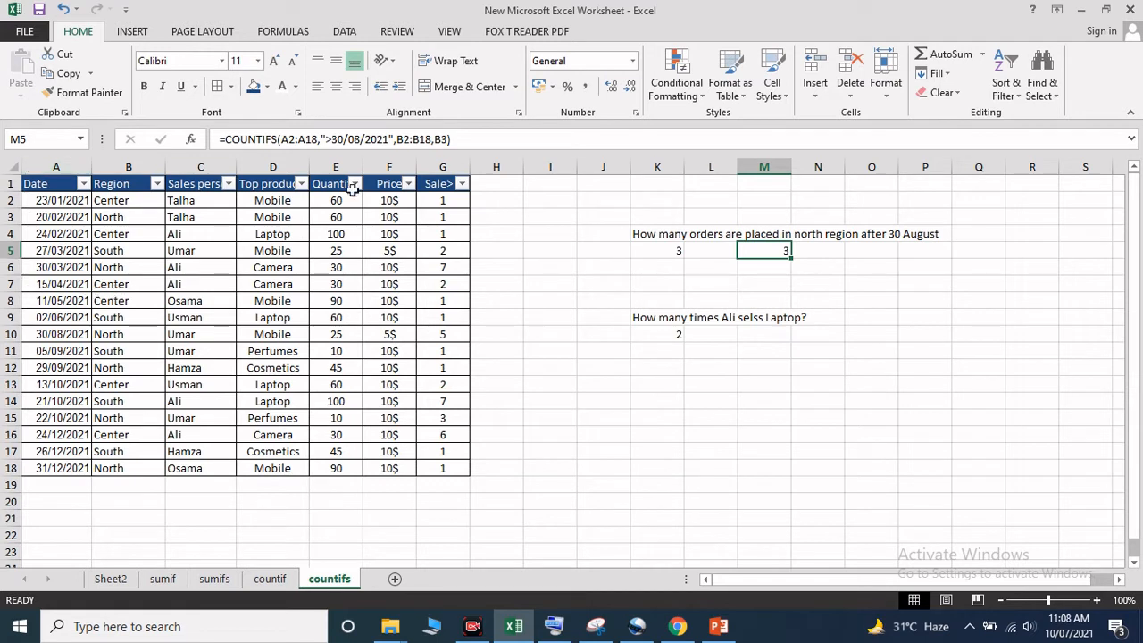
click(447, 139)
key(BackSpace)
key(BackSpace)
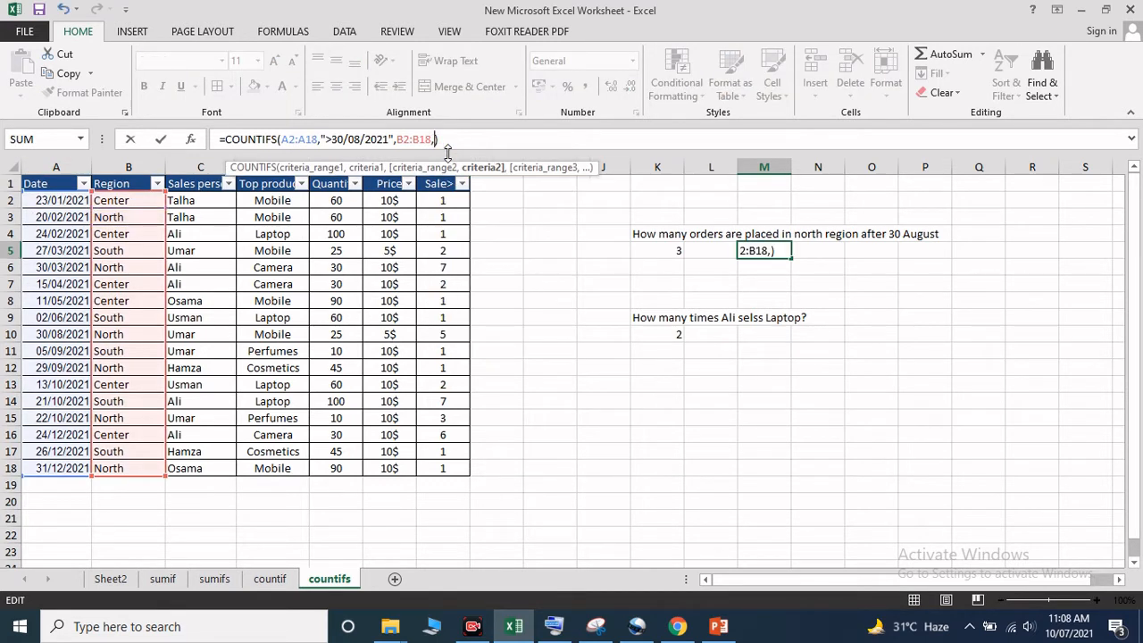
click(127, 283)
key(Return)
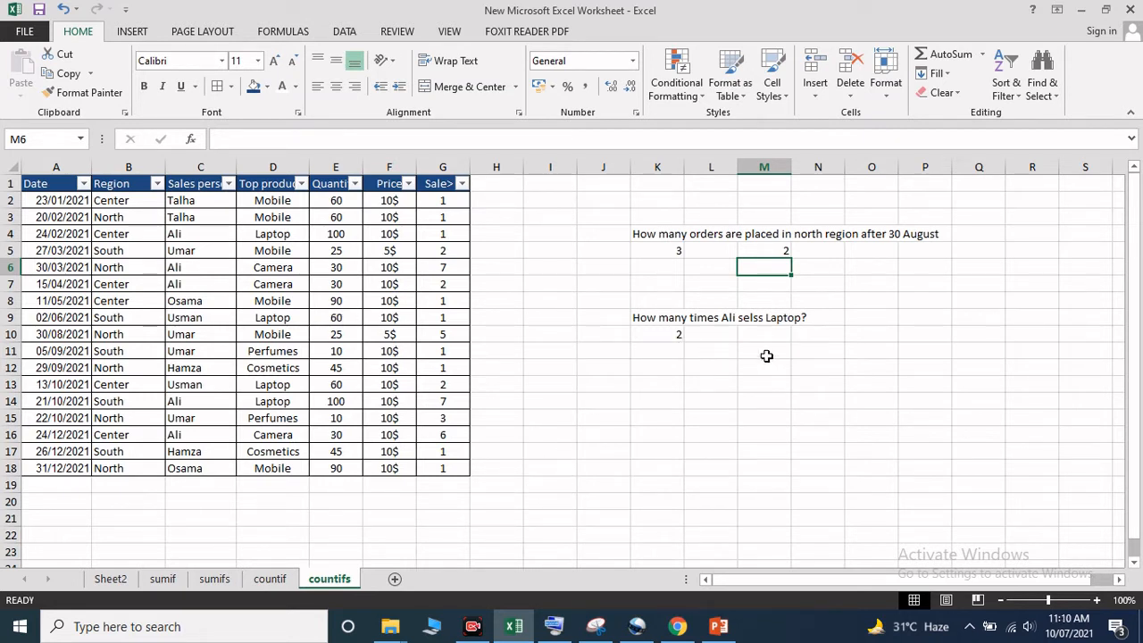
click(756, 248)
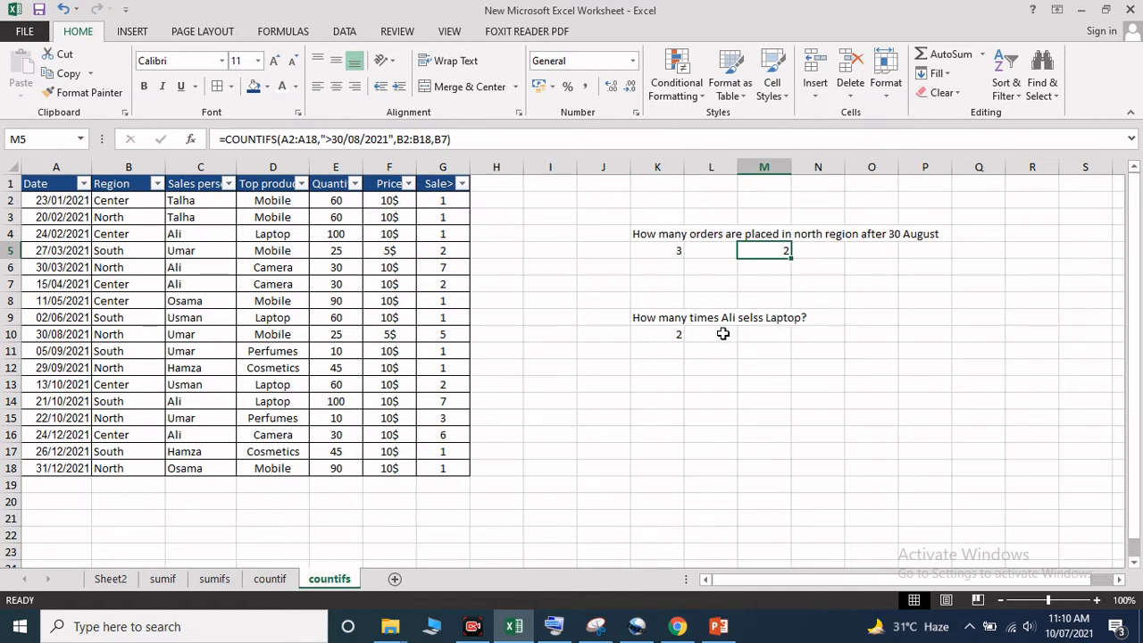
Start a COUNTIFS formula in M10 below the question about how many times the salesperson sells laptops
click(808, 334)
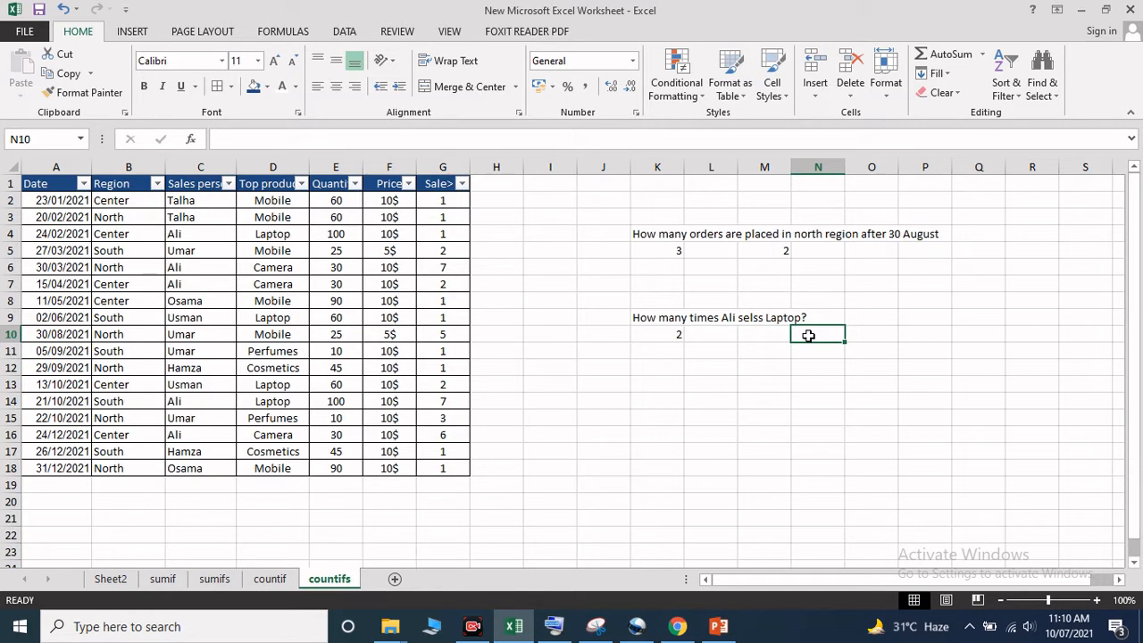
key(Left)
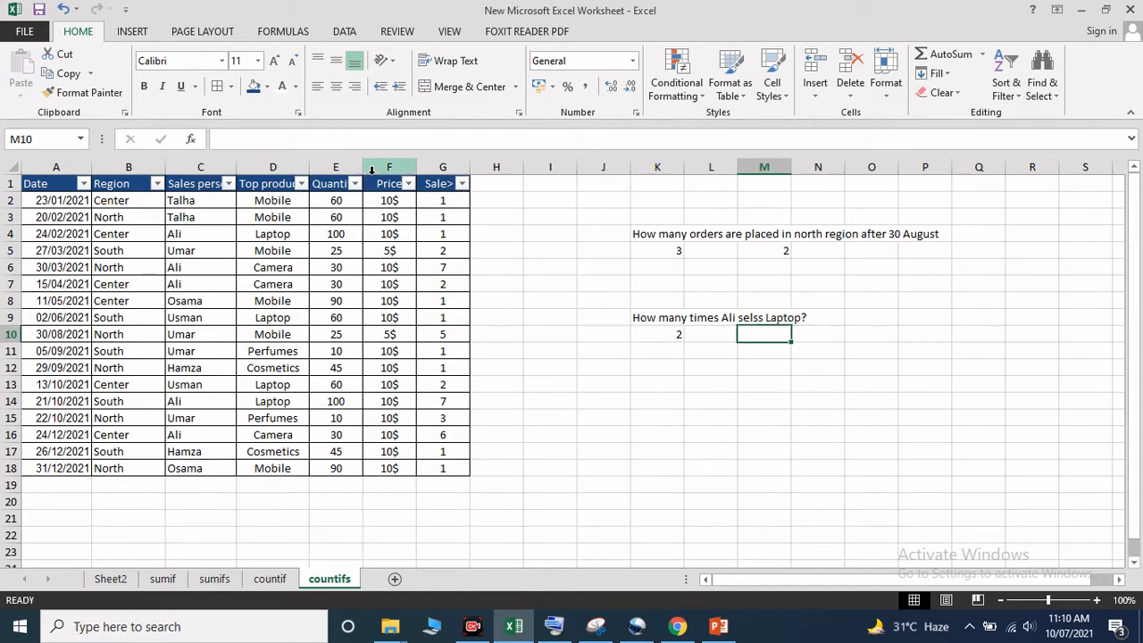
click(361, 138)
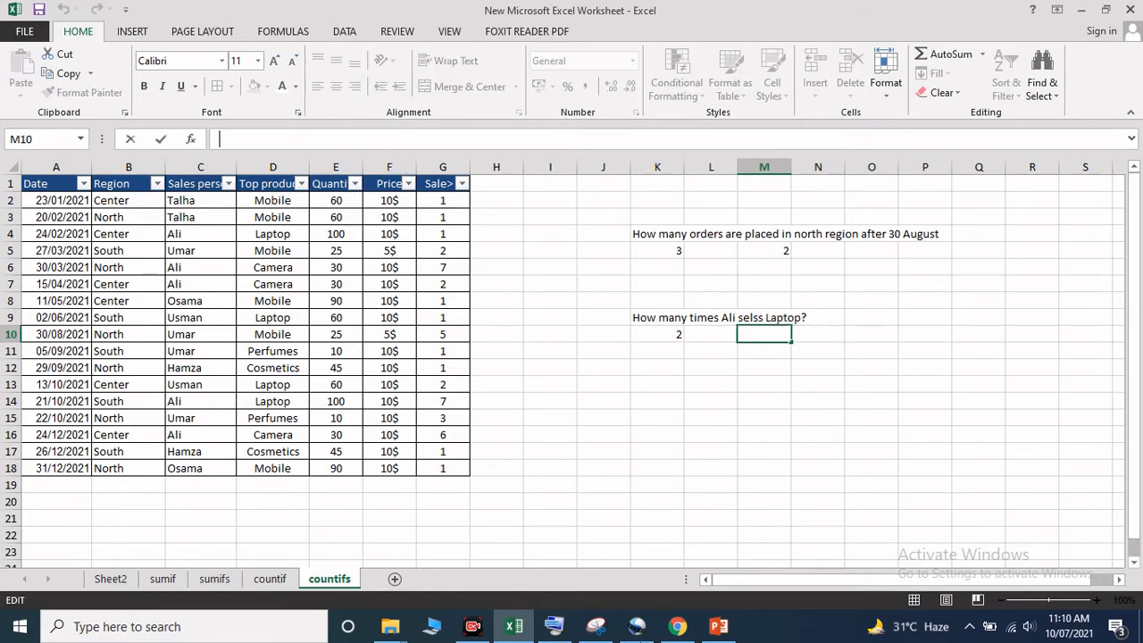
click(554, 629)
click(764, 411)
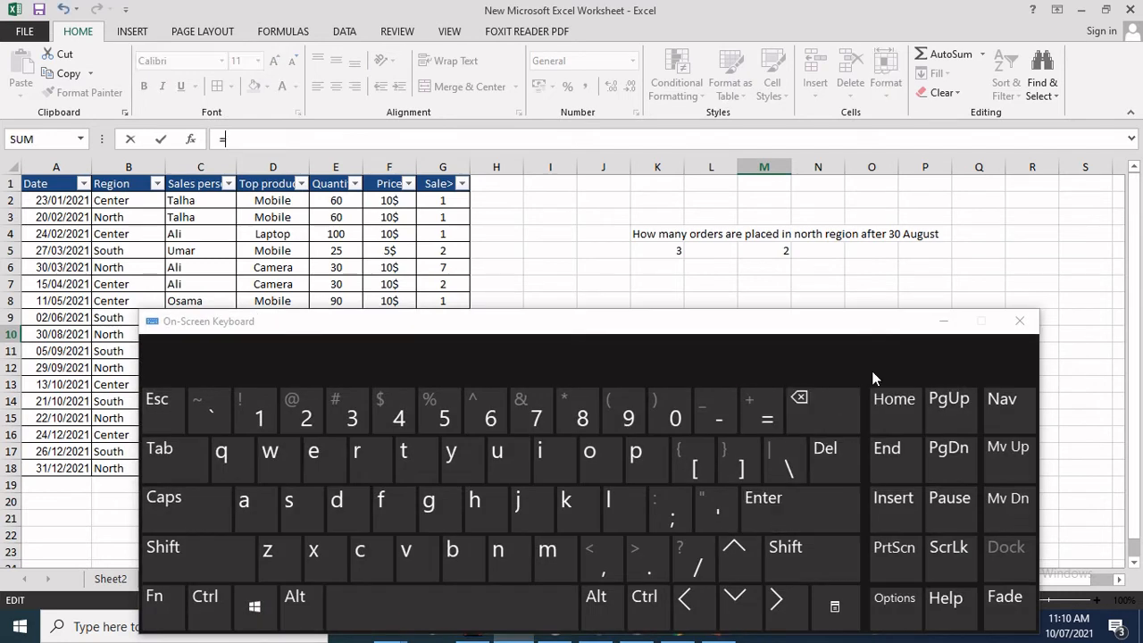
click(943, 321)
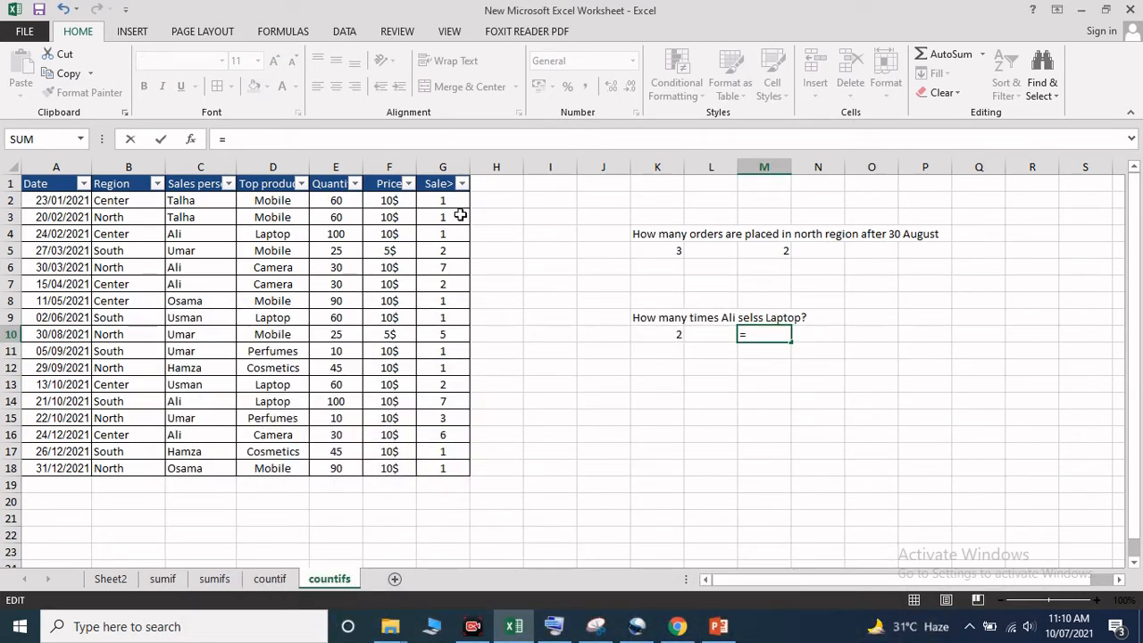
text(counti)
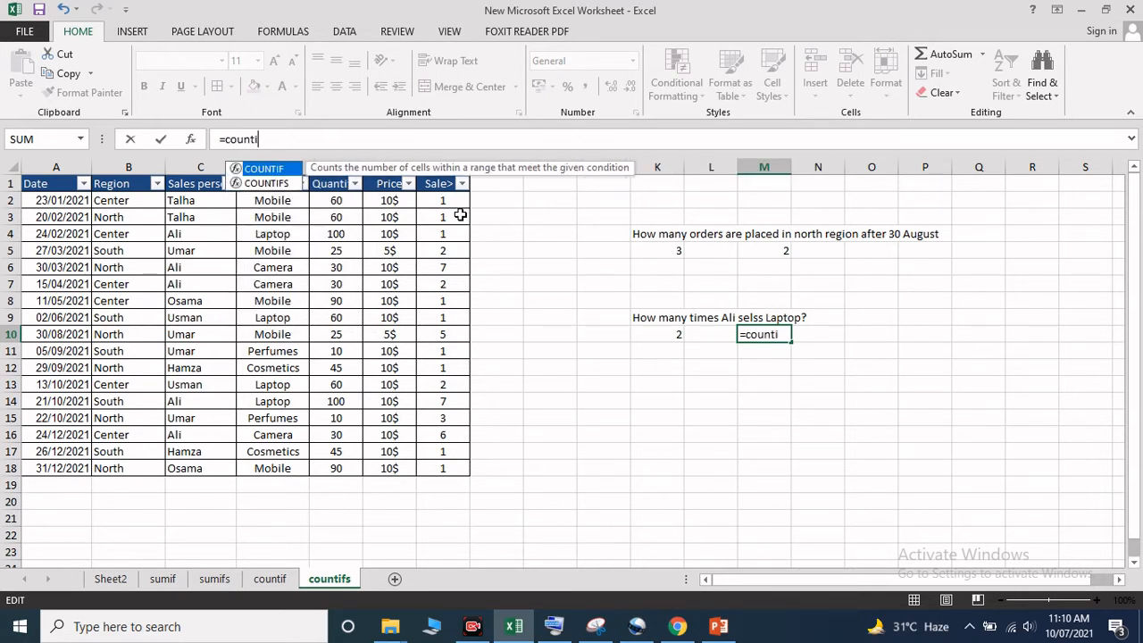
text(fs()
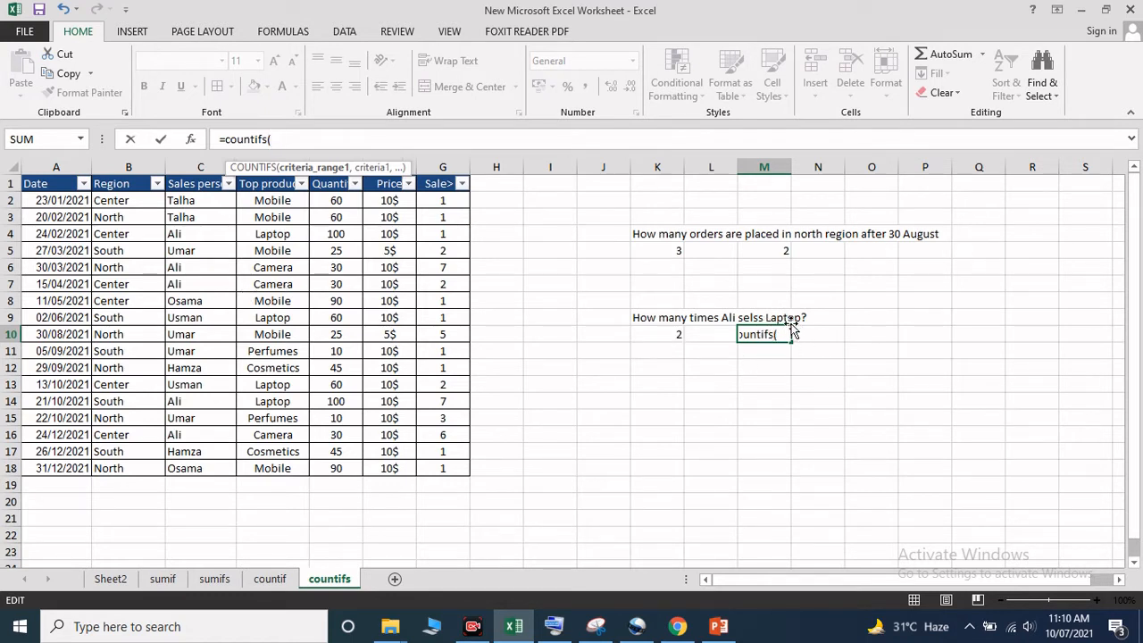
Add the product range D2:D18 with criterion cell D4 as the first condition of M10's COUNTIFS formula
drag(290, 204, 282, 462)
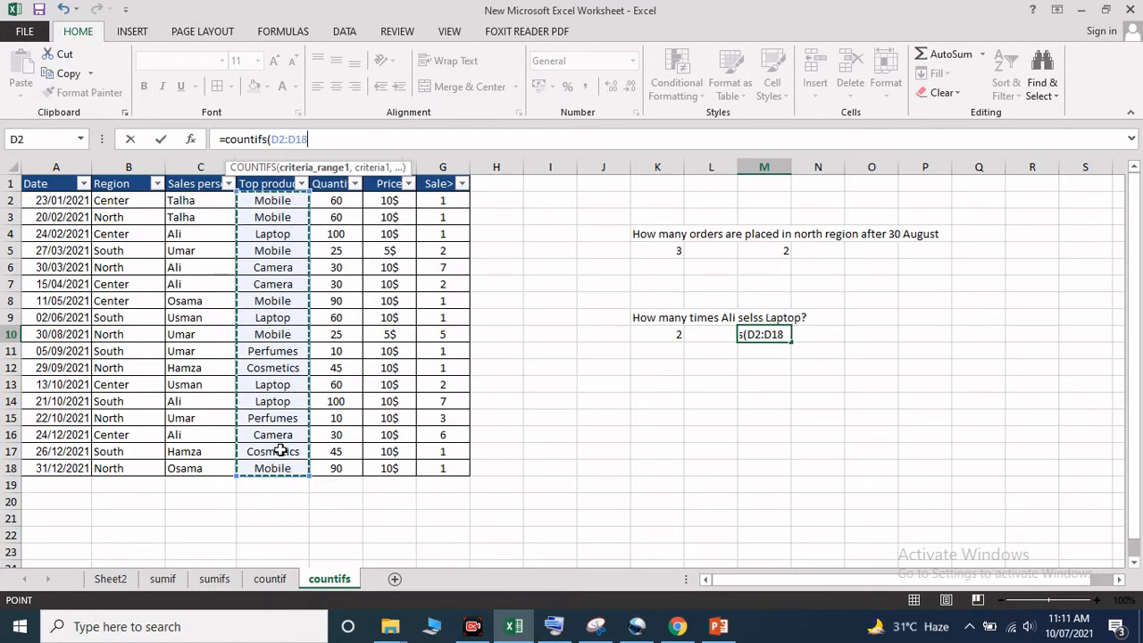
text(,)
click(286, 234)
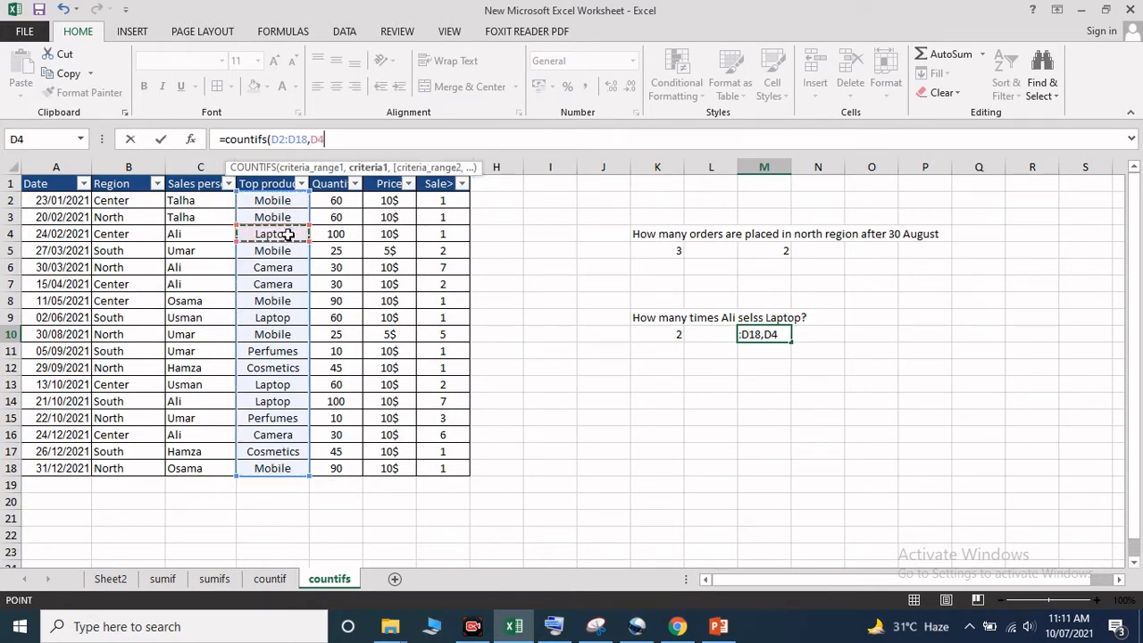
Complete the COUNTIFS formula in M10 with the second criteria range C2:C18 and criterion C4
text(,)
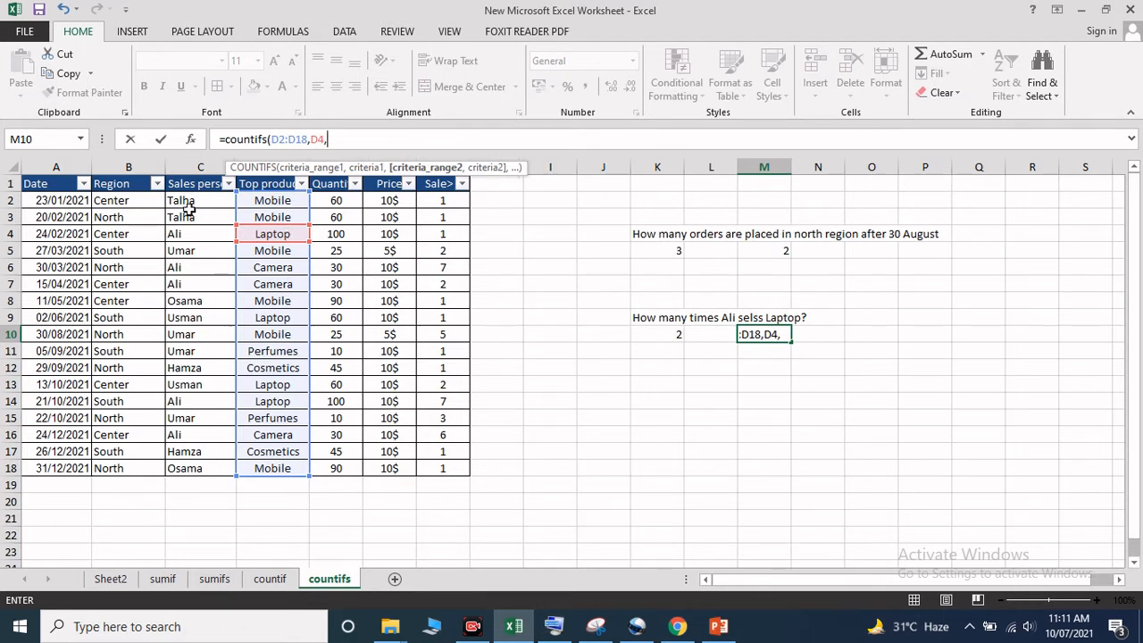
drag(197, 204, 202, 472)
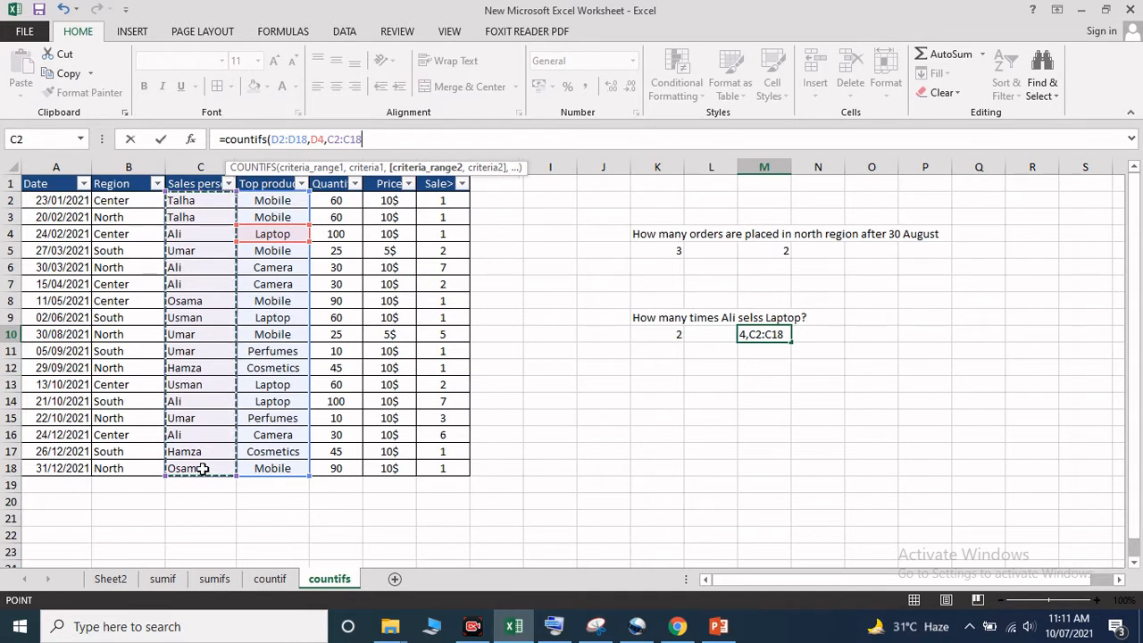
text(,)
click(202, 234)
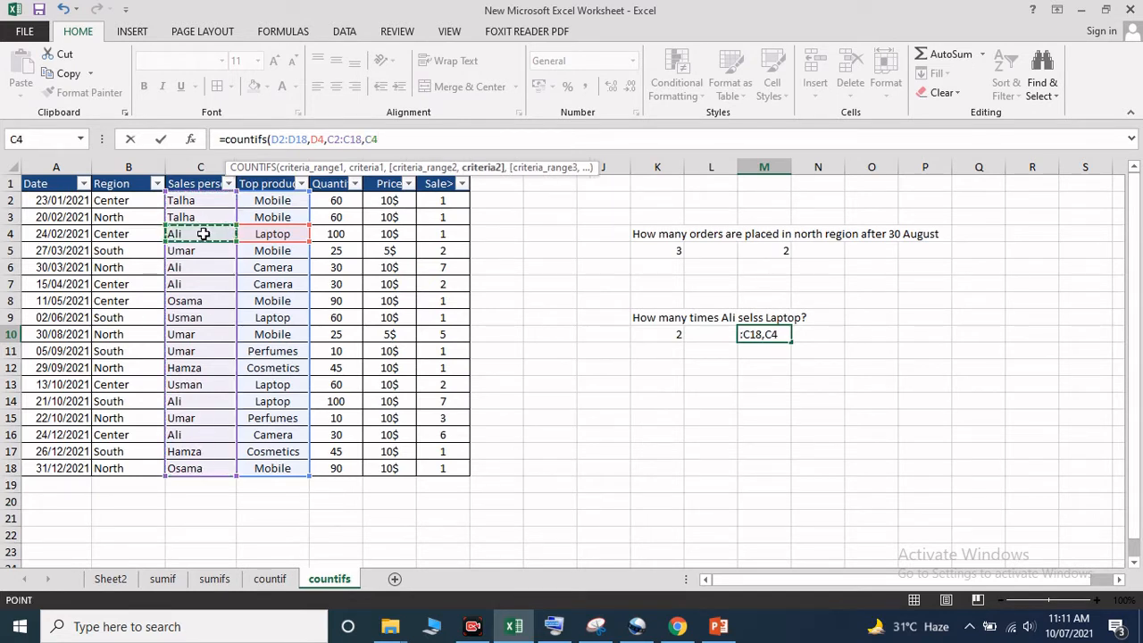
text())
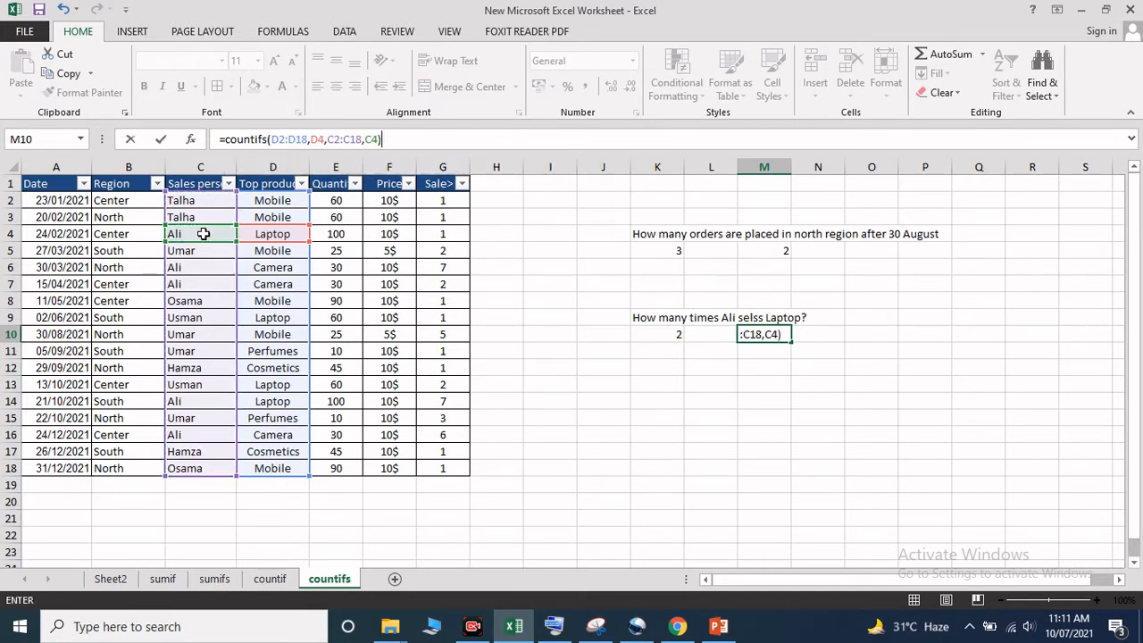
key(Return)
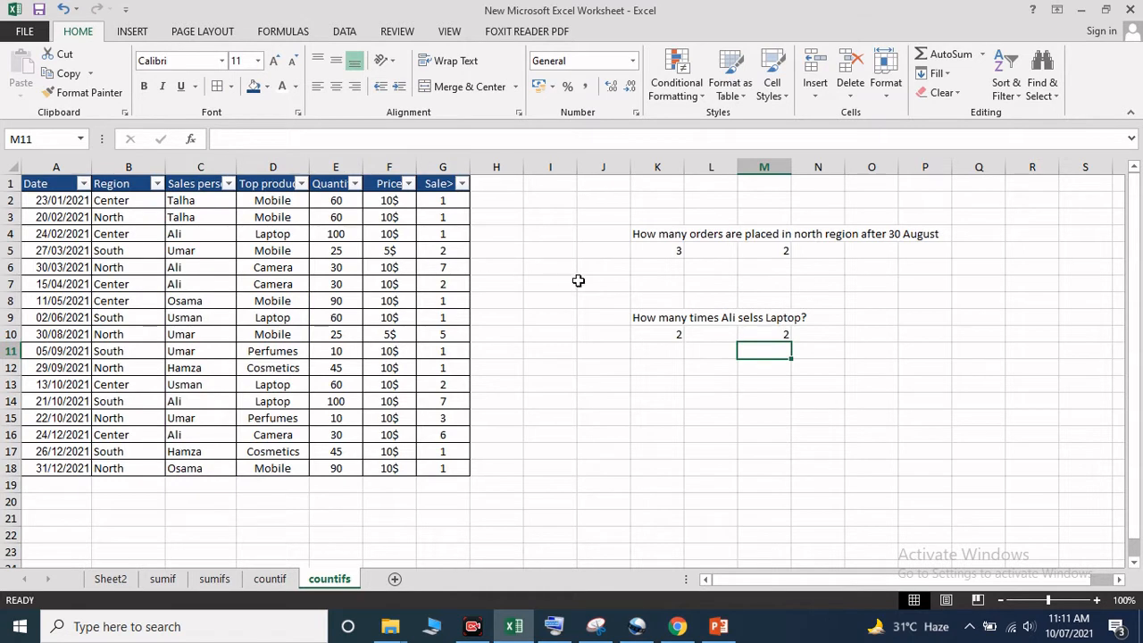
Change the first criterion of the COUNTIFS formula in M10 to D2
click(762, 335)
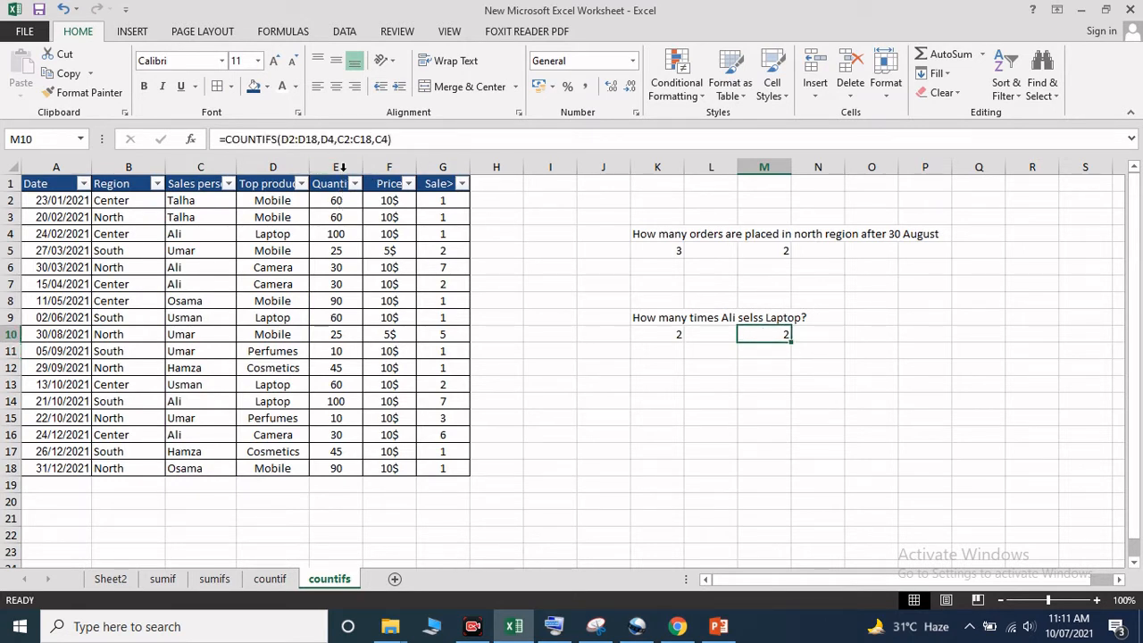
click(332, 139)
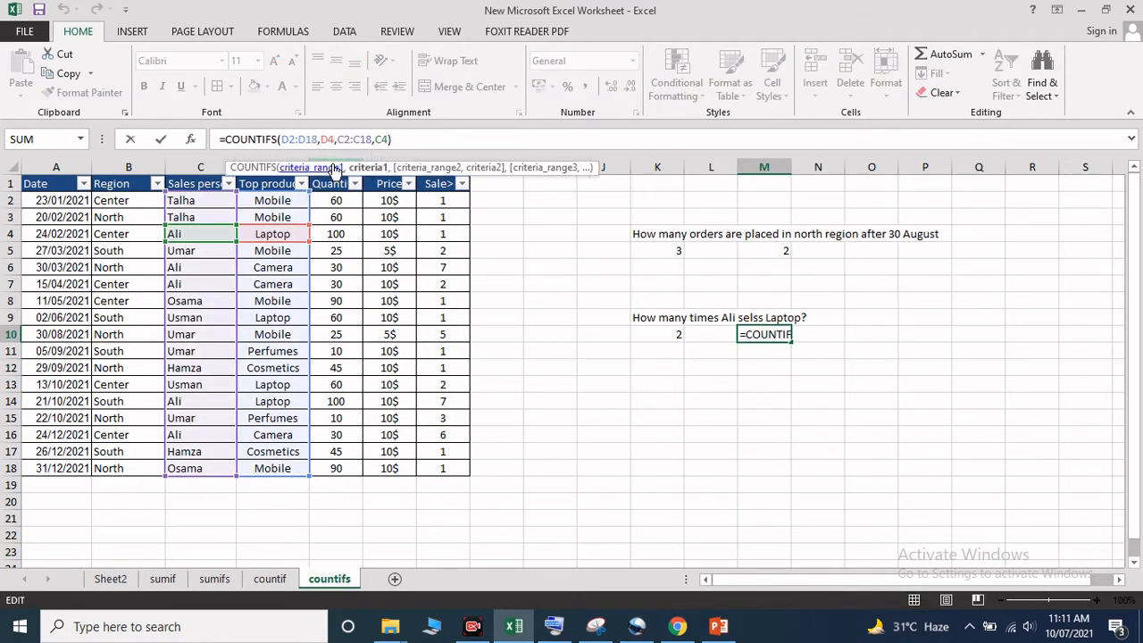
key(BackSpace)
key(BackSpace)
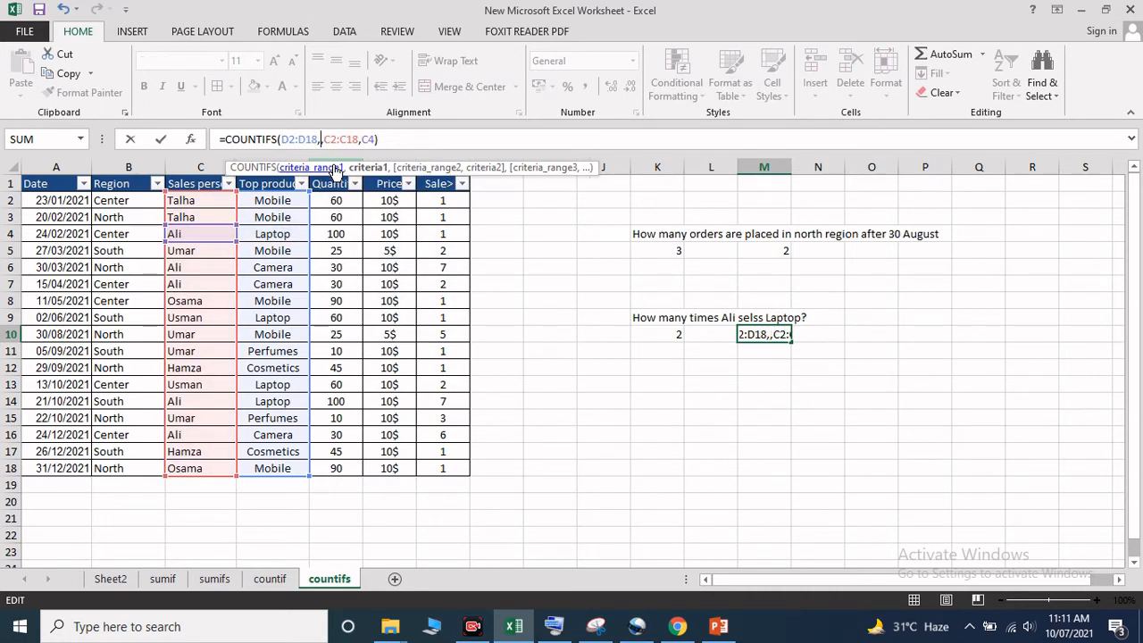
click(272, 200)
key(Return)
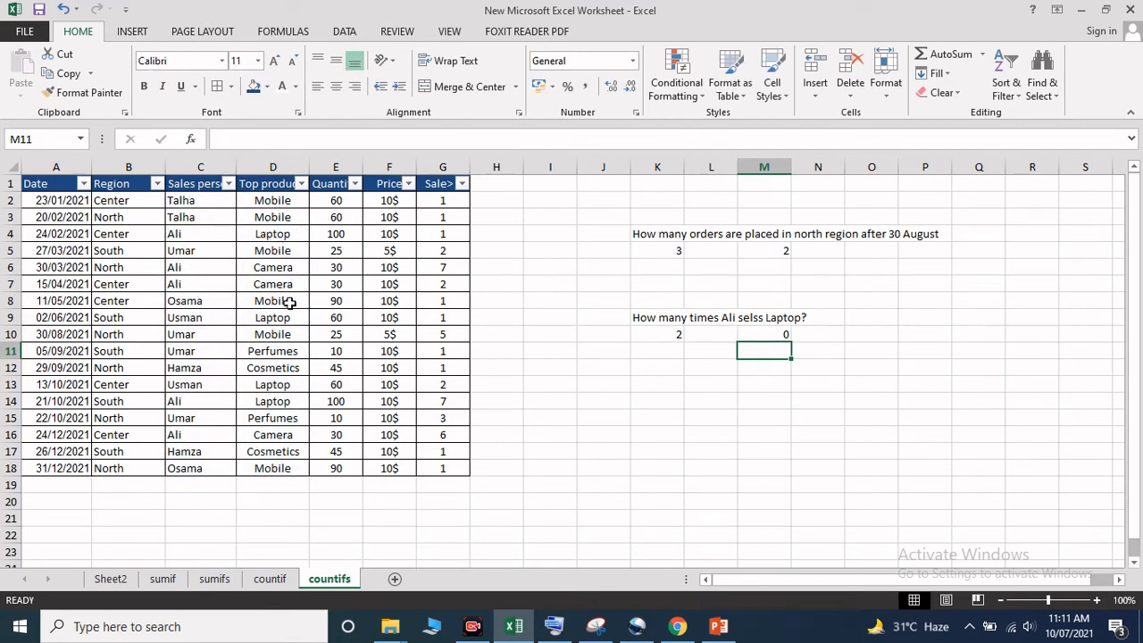
Filter the Sales person column to show only the sales person named in C4
click(781, 336)
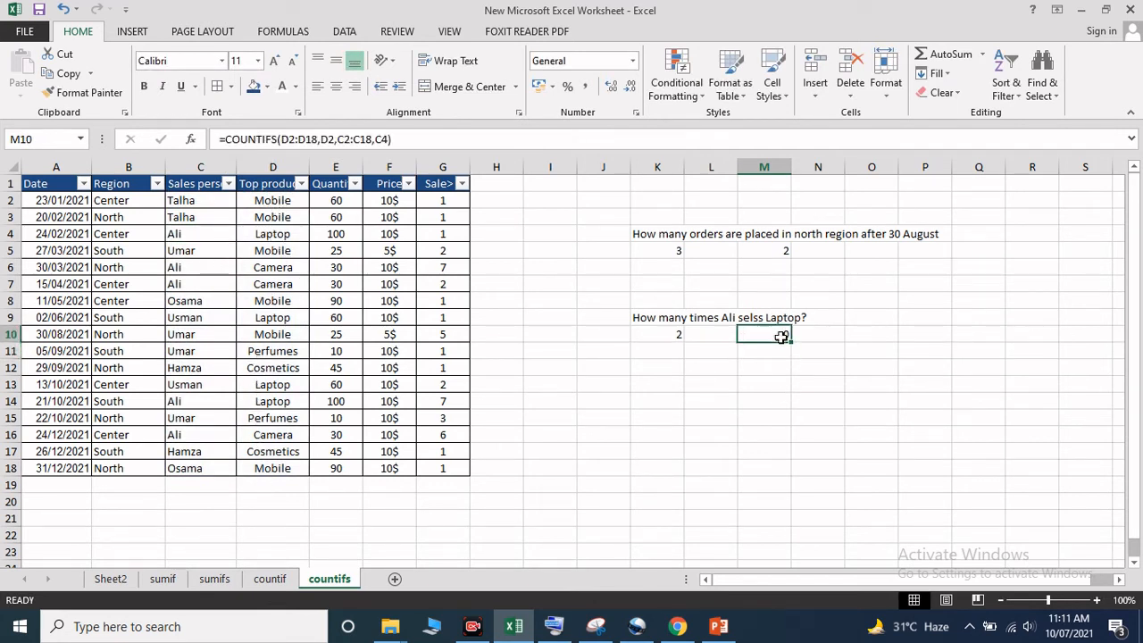
click(229, 183)
click(78, 346)
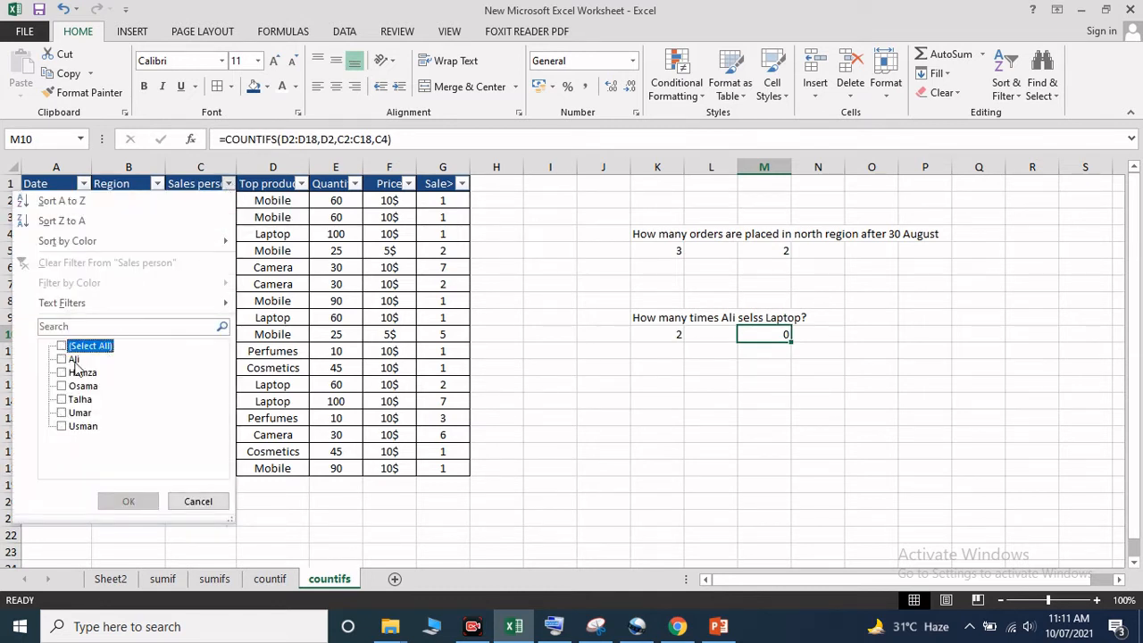
click(73, 359)
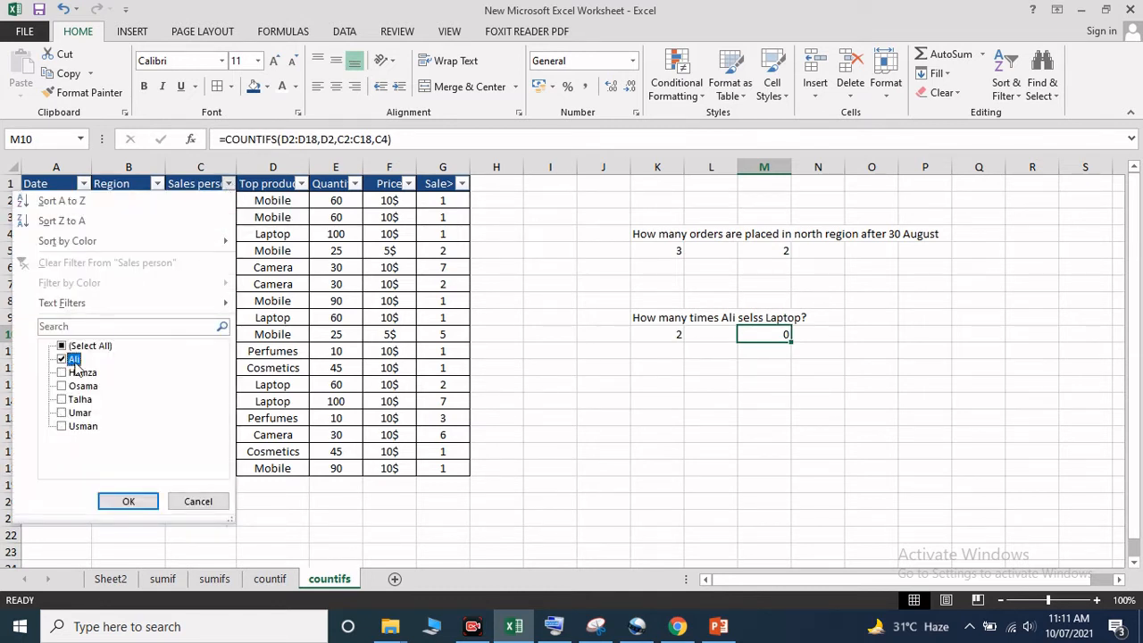
click(131, 501)
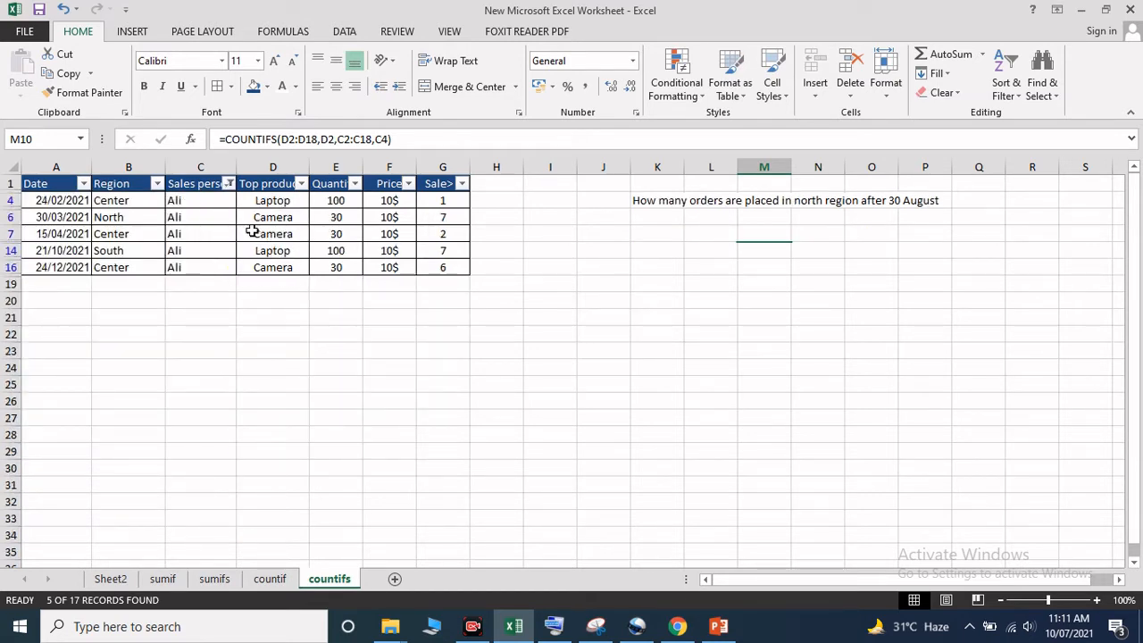
Show all sales persons in the table again and select the COUNTIFS cell M10
click(229, 183)
click(98, 346)
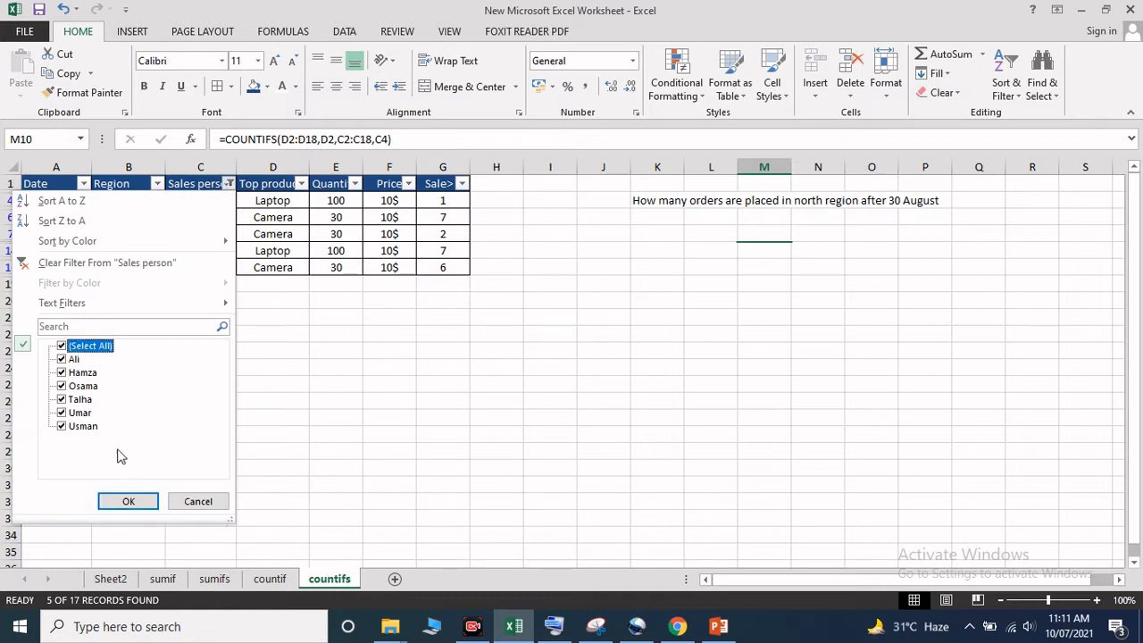
click(128, 501)
click(672, 366)
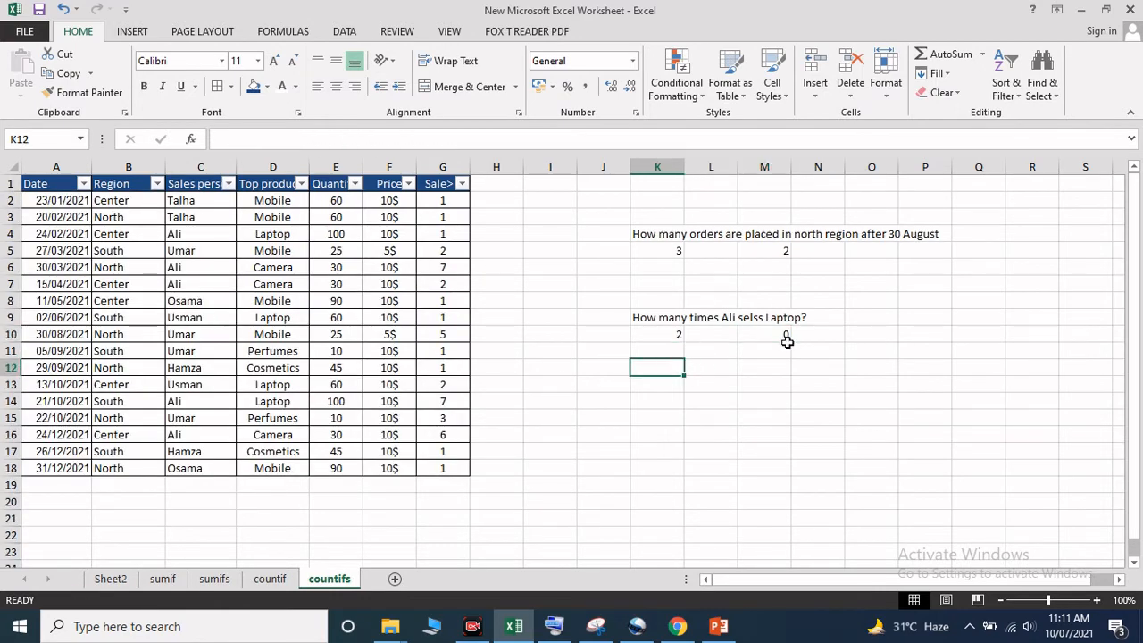
click(764, 337)
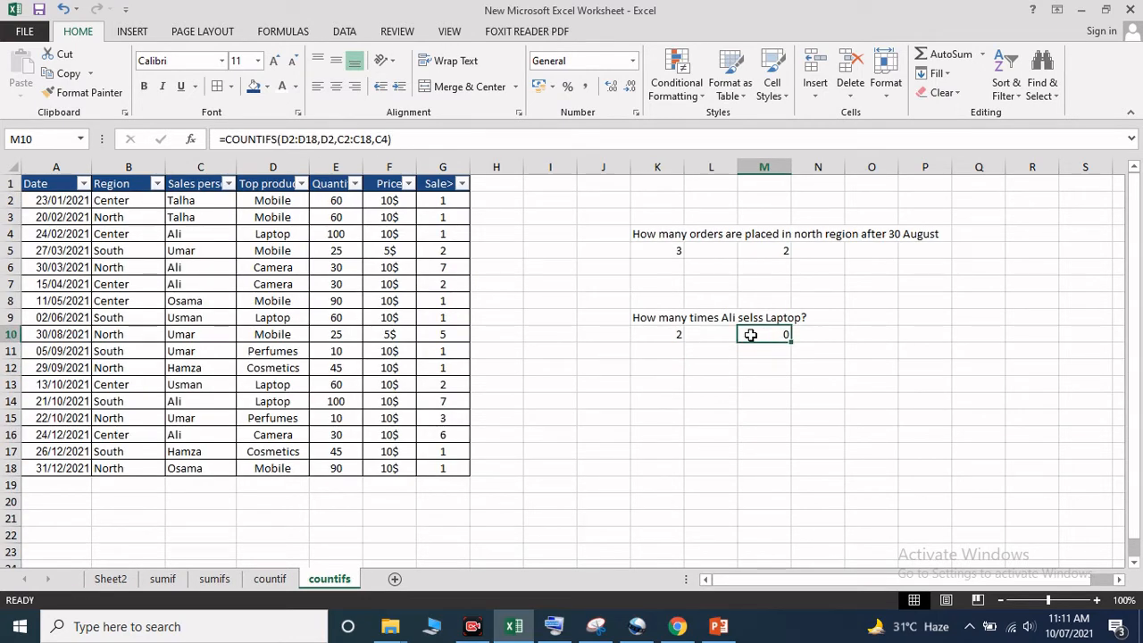
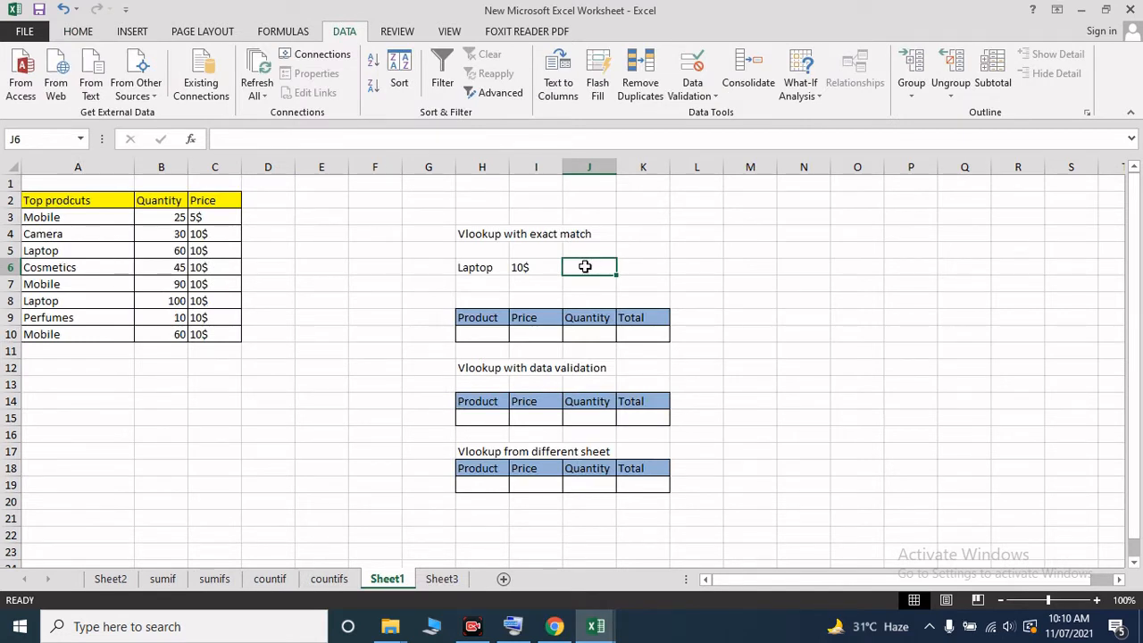
click(94, 201)
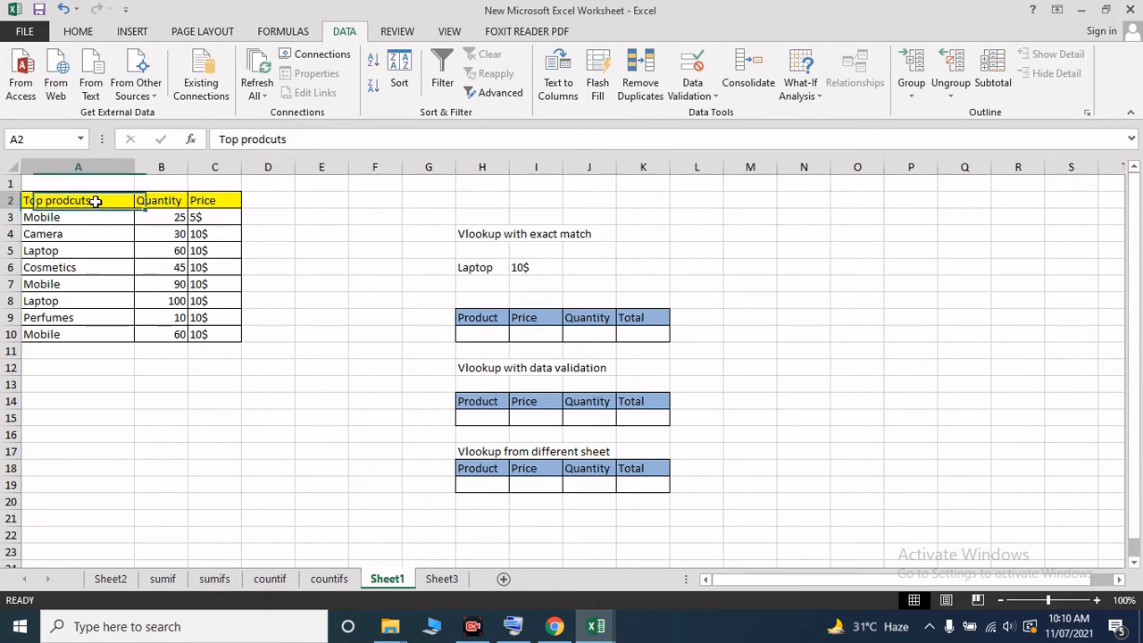
click(165, 200)
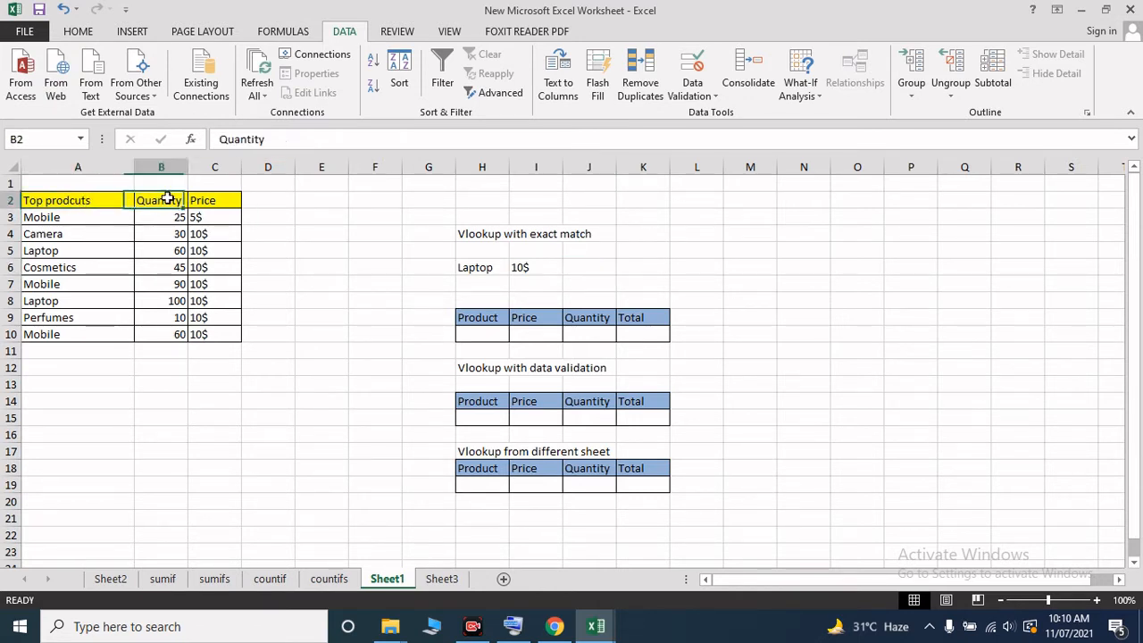
click(219, 204)
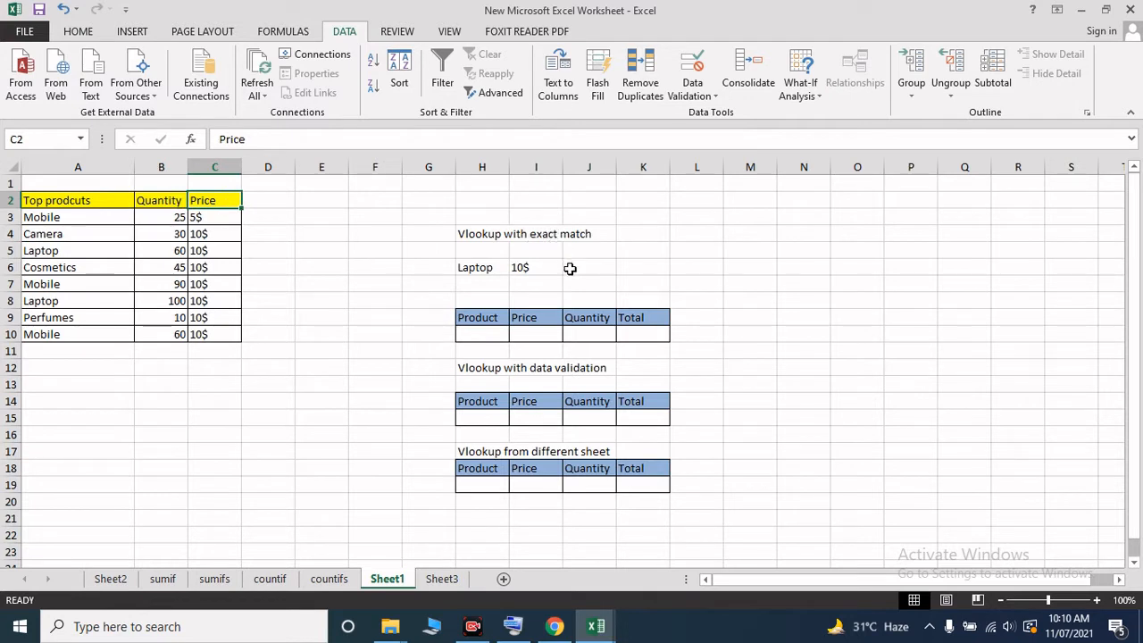
Open the On-Screen Keyboard and start a VLOOKUP formula in cell J6 of Sheet1
click(598, 268)
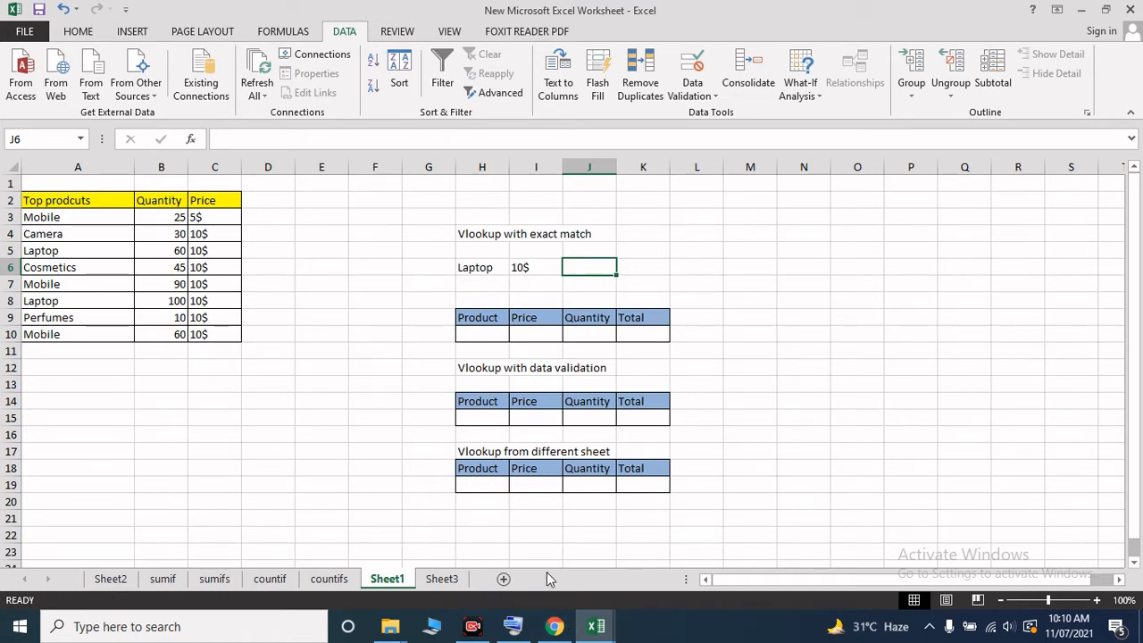
click(513, 627)
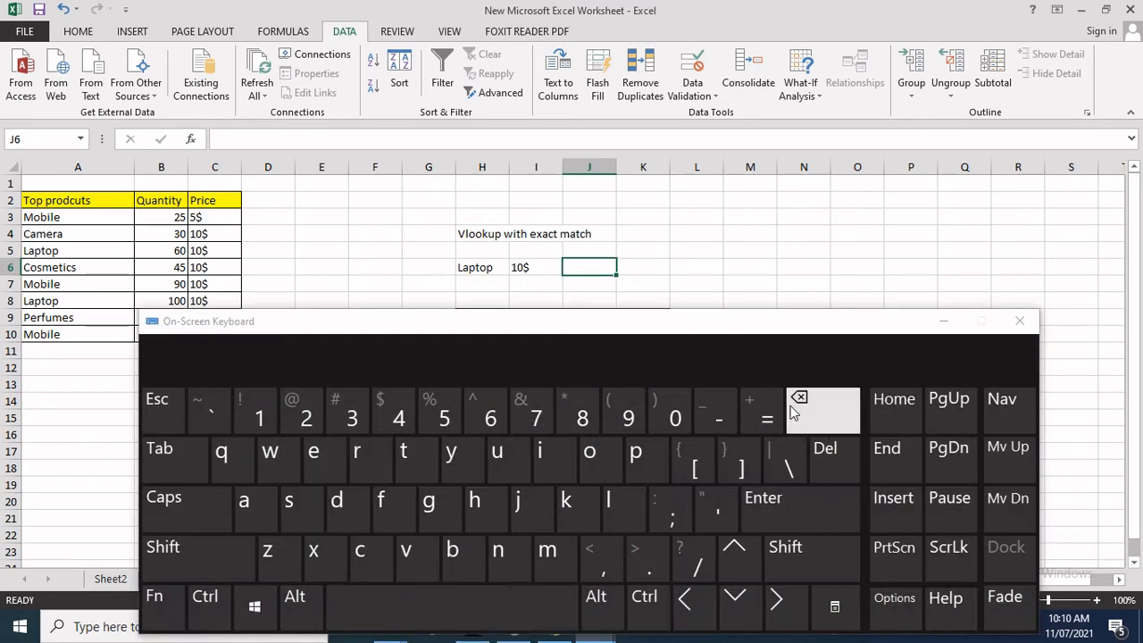
click(766, 412)
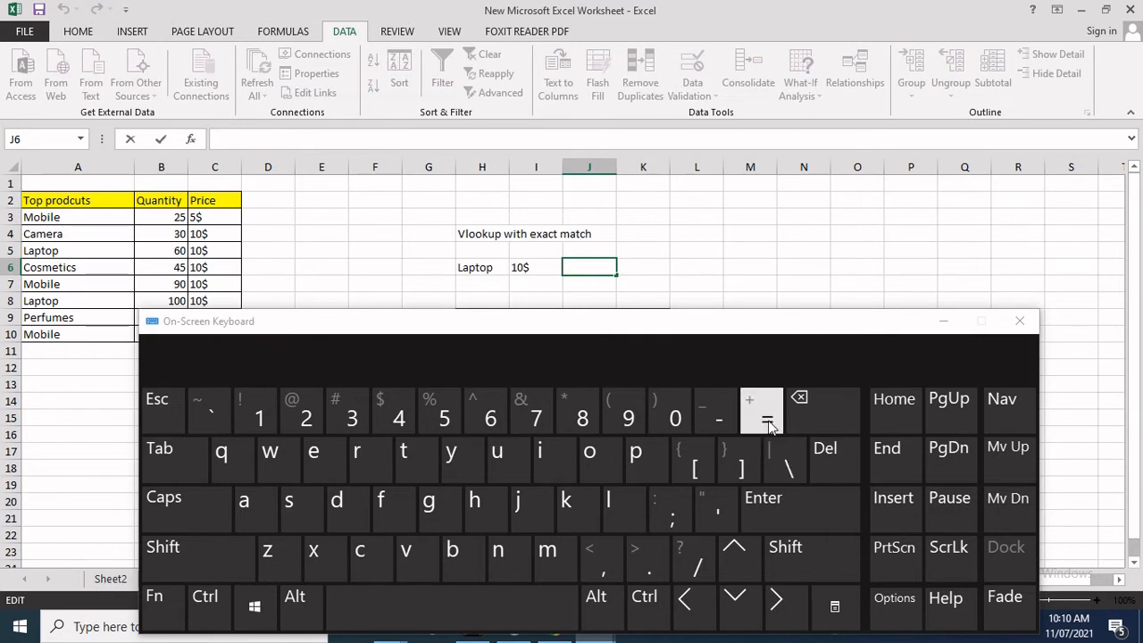
text(vloo)
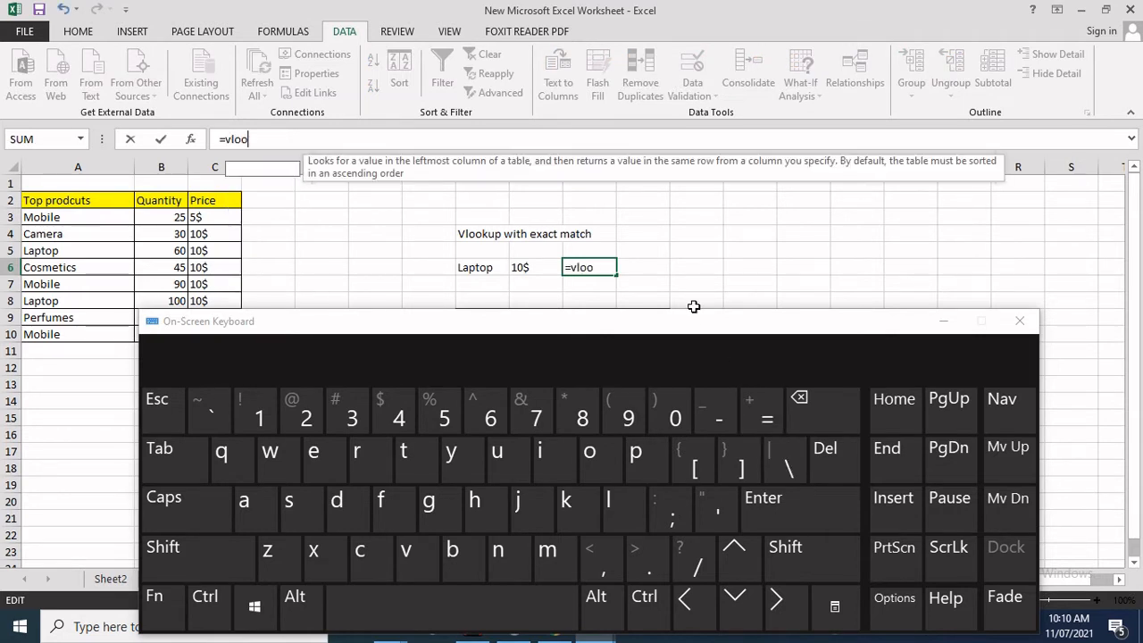
text(kup()
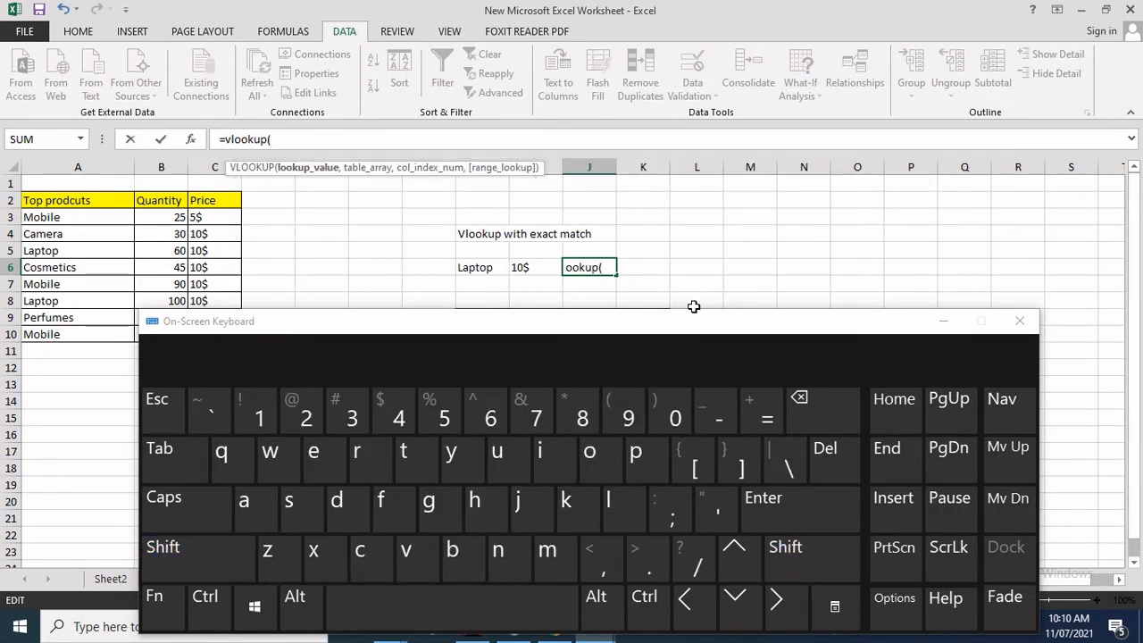
click(101, 218)
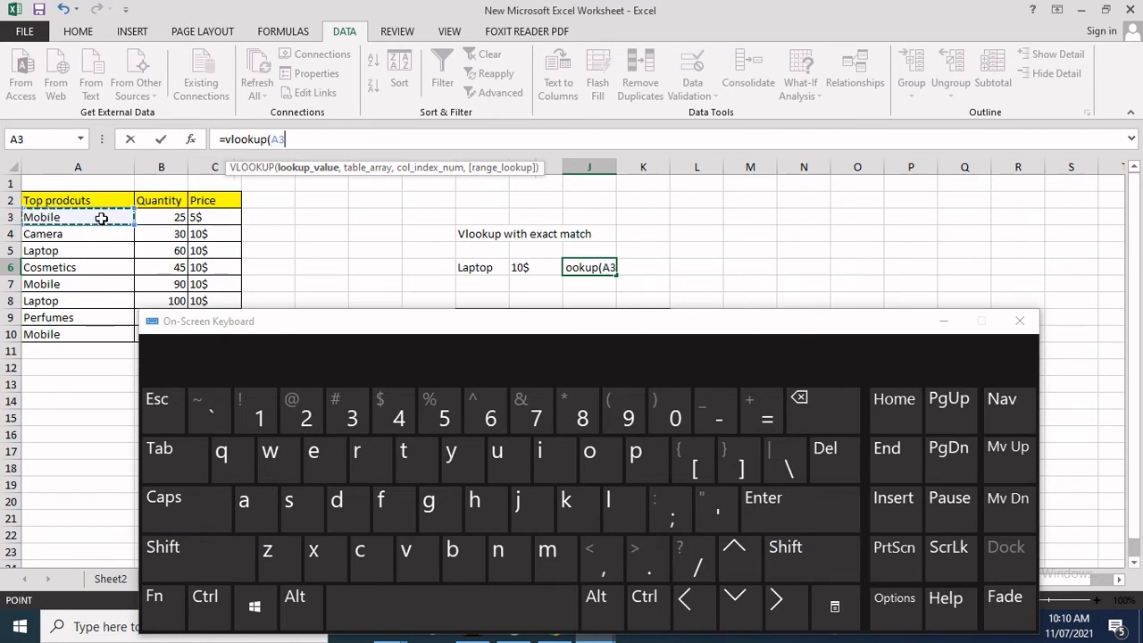
text(,)
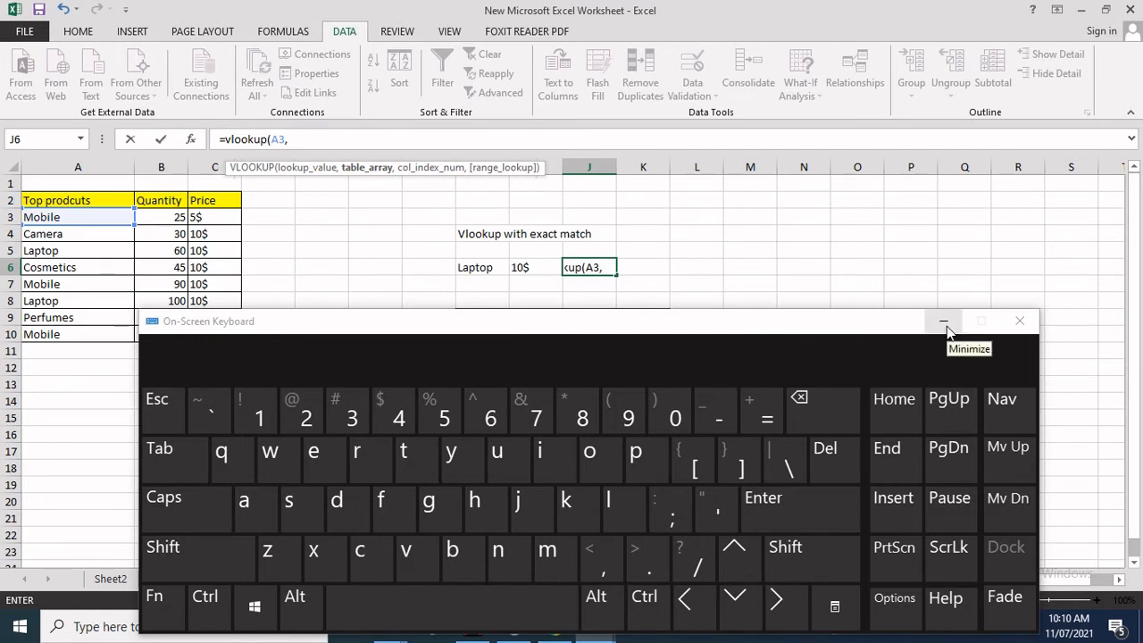
key(BackSpace)
key(BackSpace)
key(BackSpace)
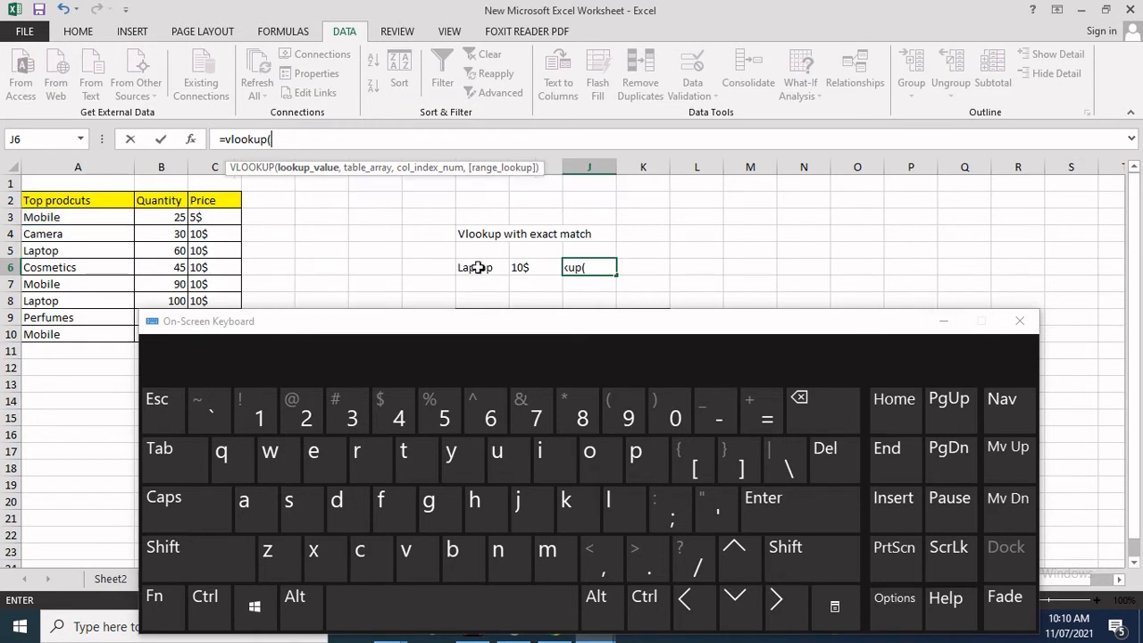
Use H6 as the lookup value and A2:C10 as the table array in J6's VLOOKUP, and minimize the On-Screen Keyboard
click(487, 267)
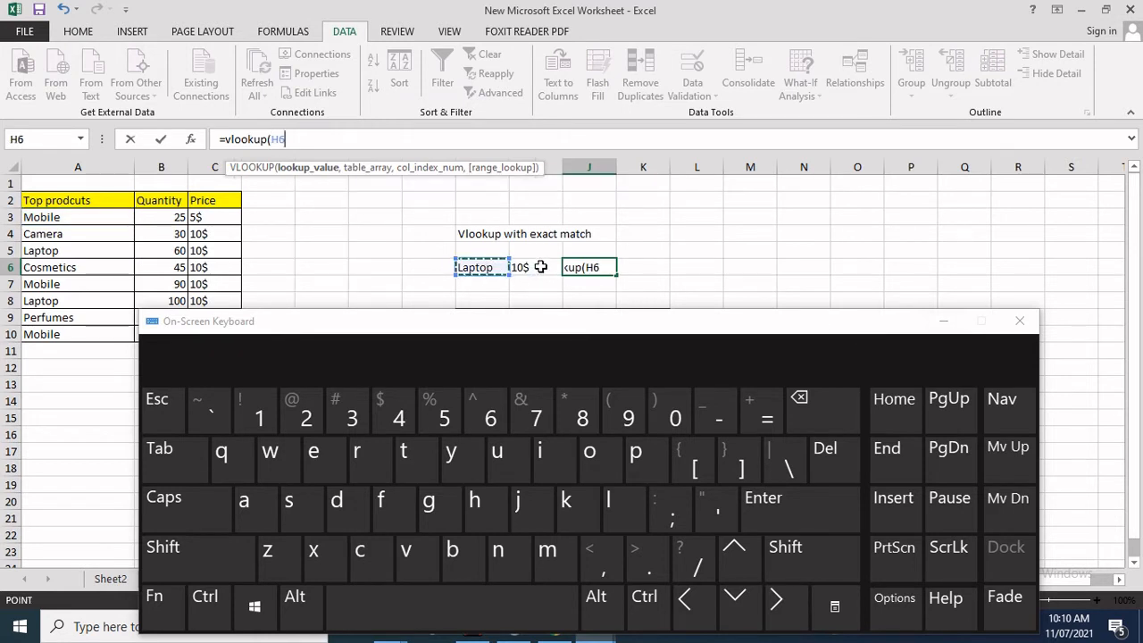
text(,)
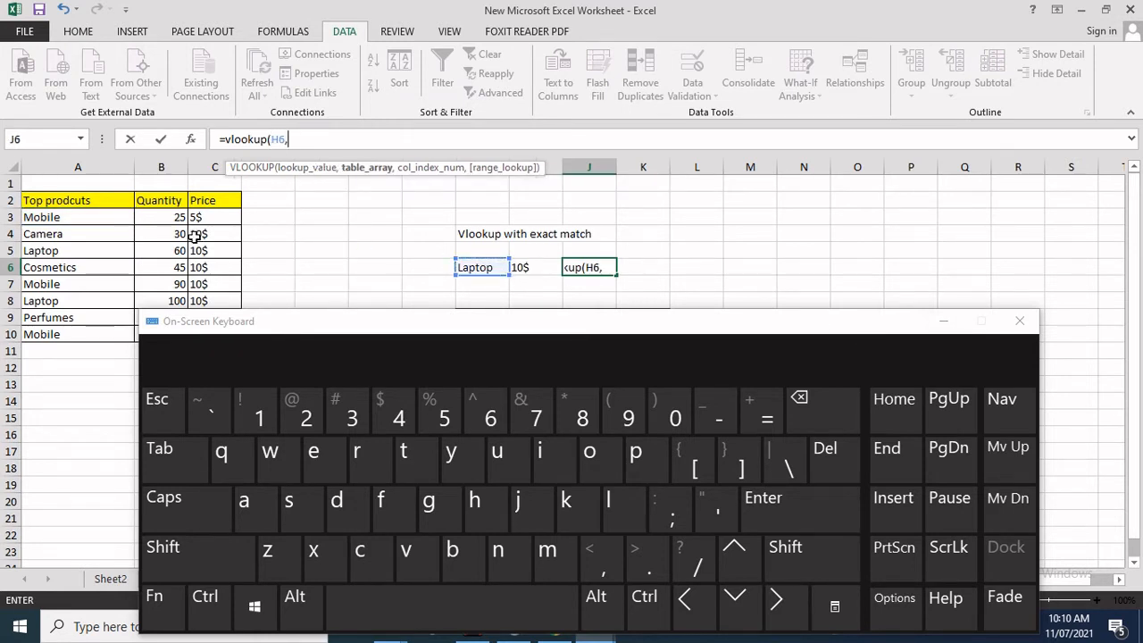
drag(46, 201, 216, 330)
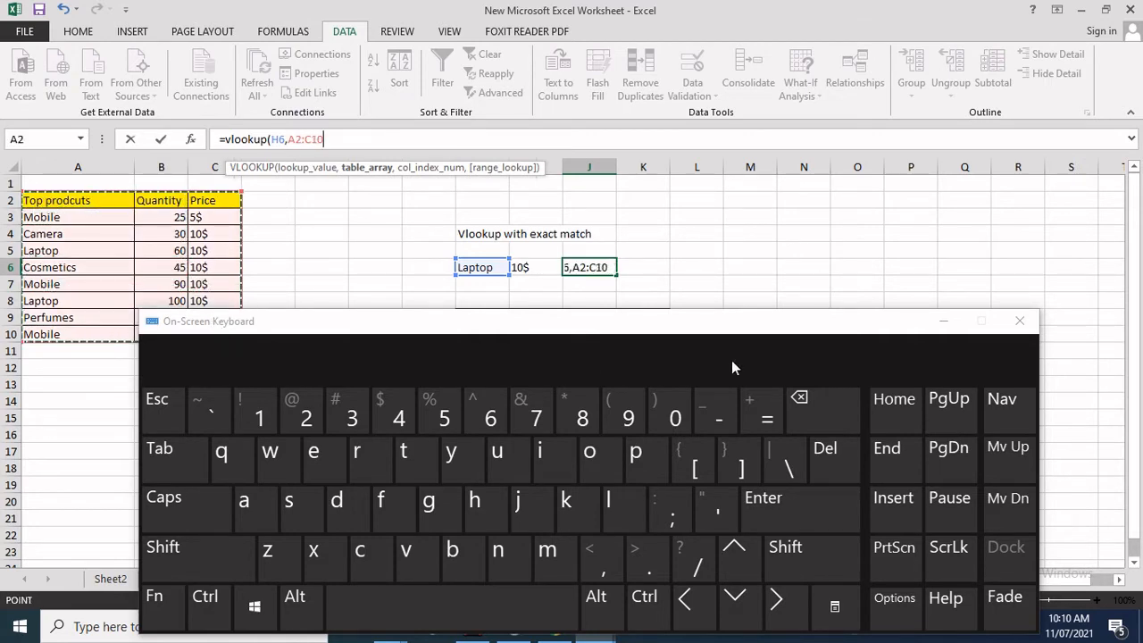
click(943, 322)
text(,)
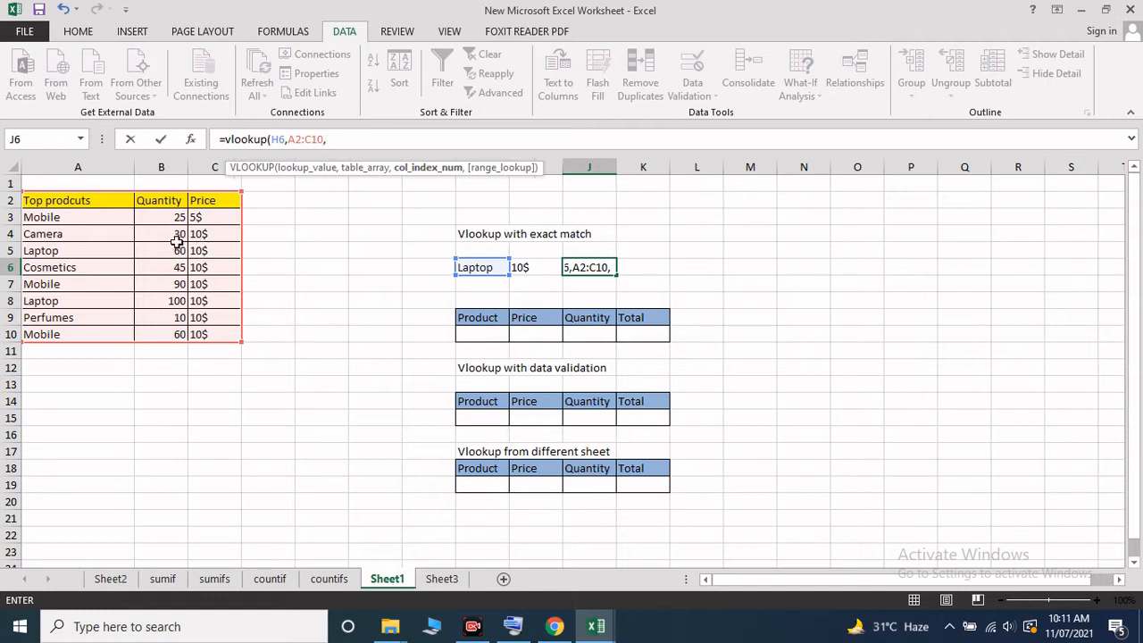
Finish the VLOOKUP formula in J6 with column index 3 and range lookup 0 for an exact match
text(3)
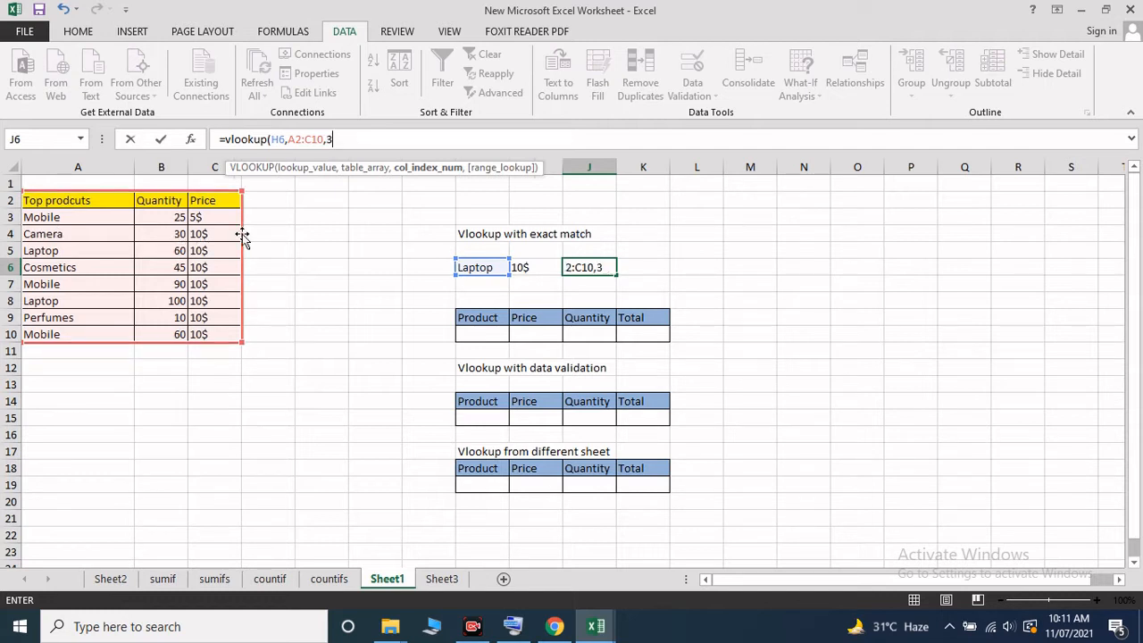
text(,0)
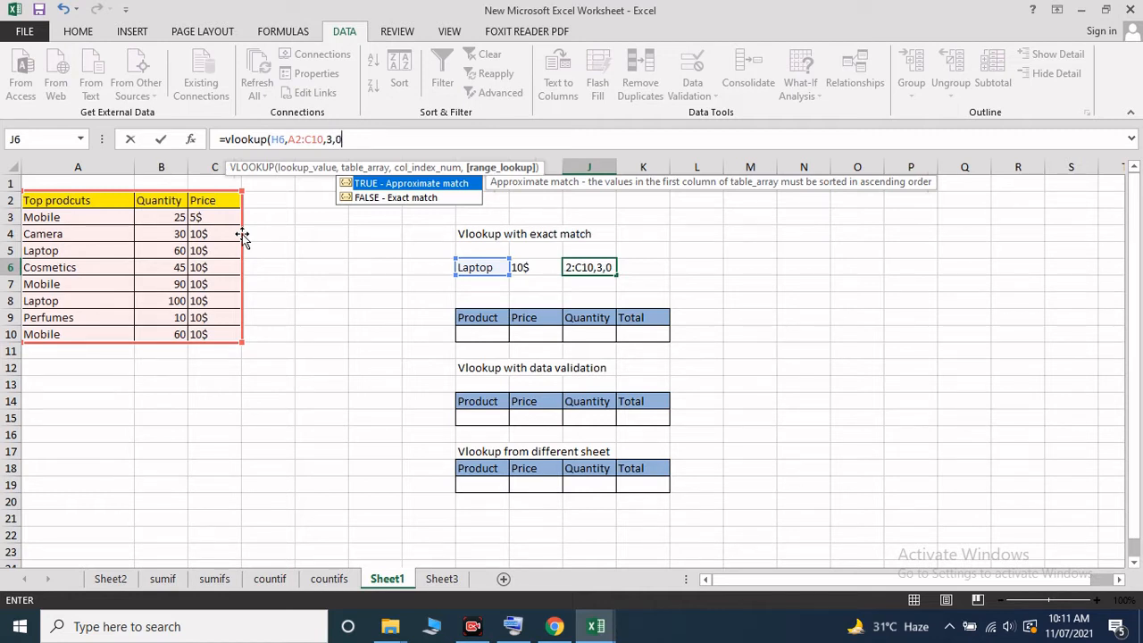
text())
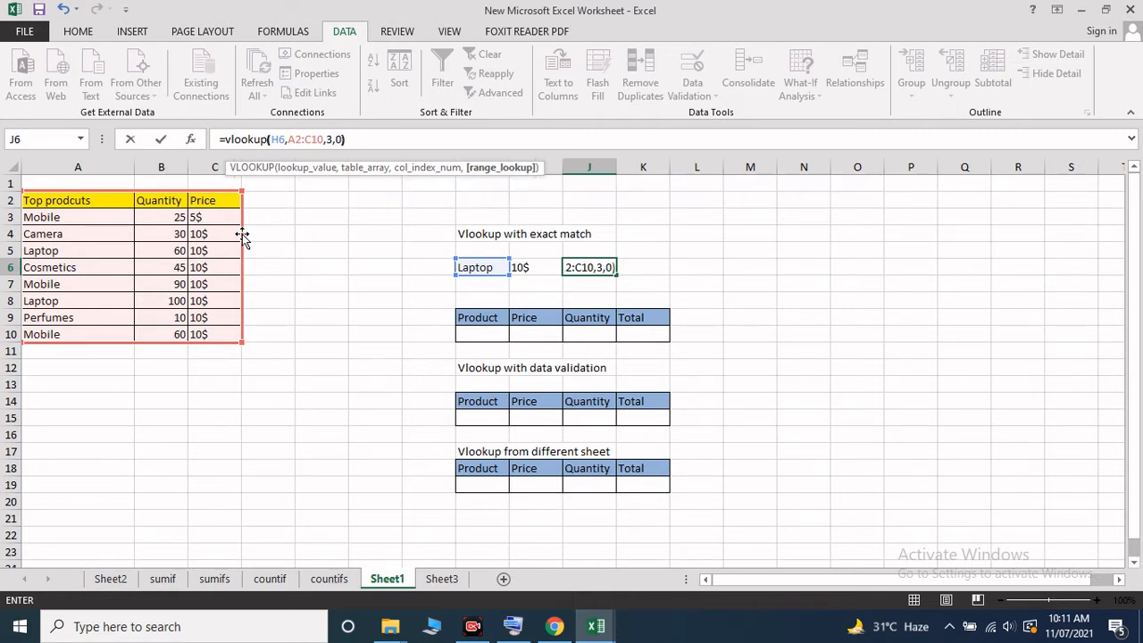
key(Return)
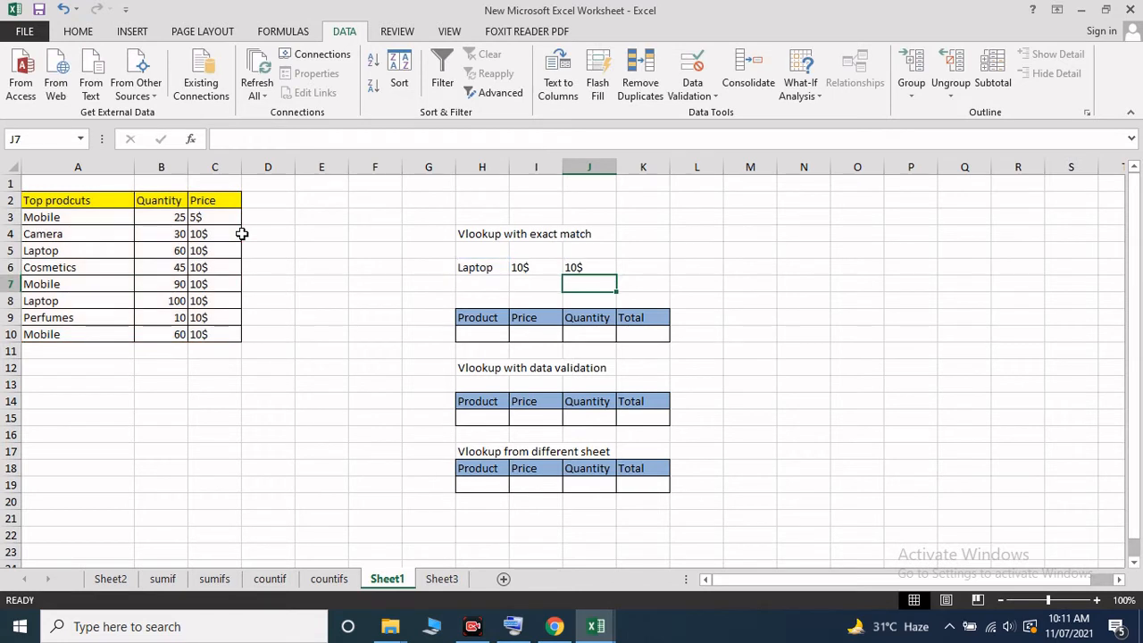
Compare the new VLOOKUP formula in J6 with the existing one in I6
click(581, 264)
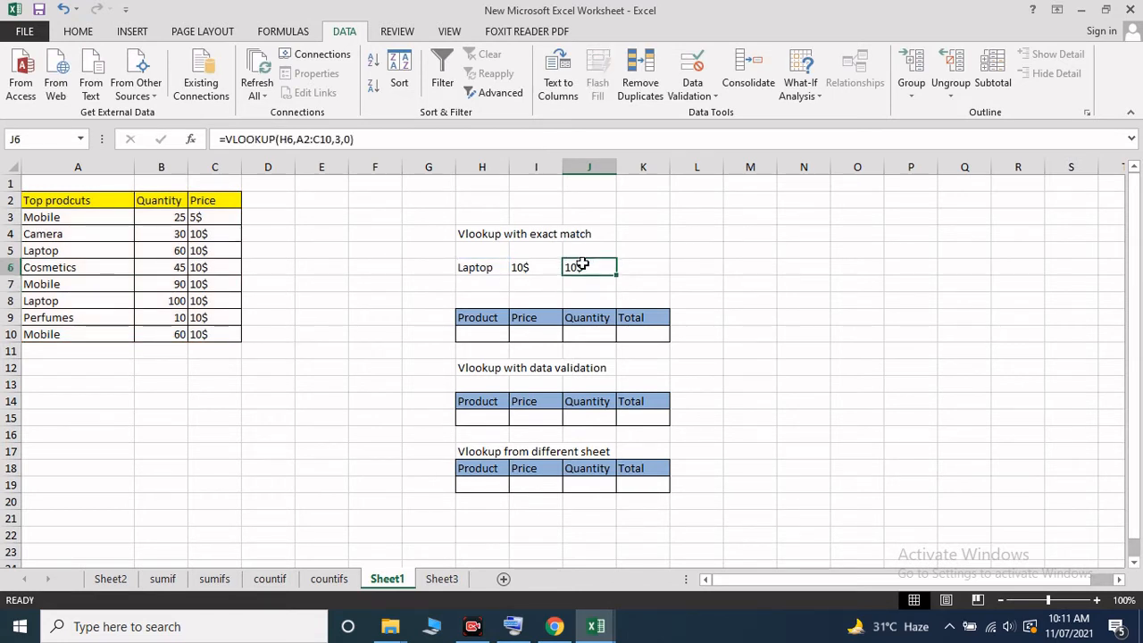
click(526, 269)
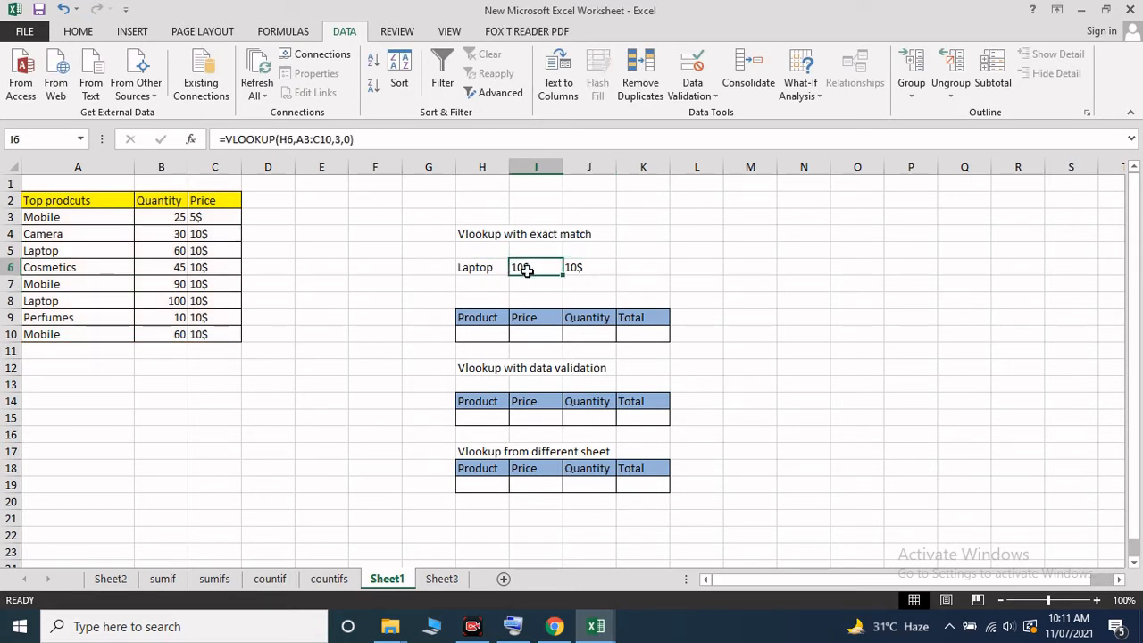
click(596, 269)
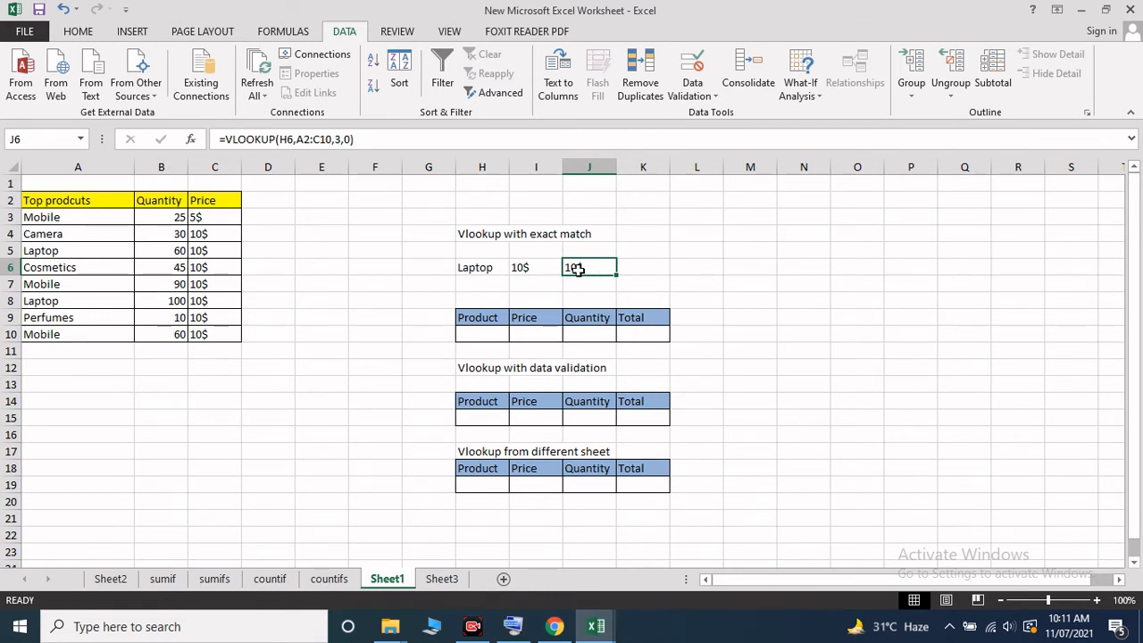
Change the lookup product in H6 to Camera and check the VLOOKUP result in J6
click(482, 269)
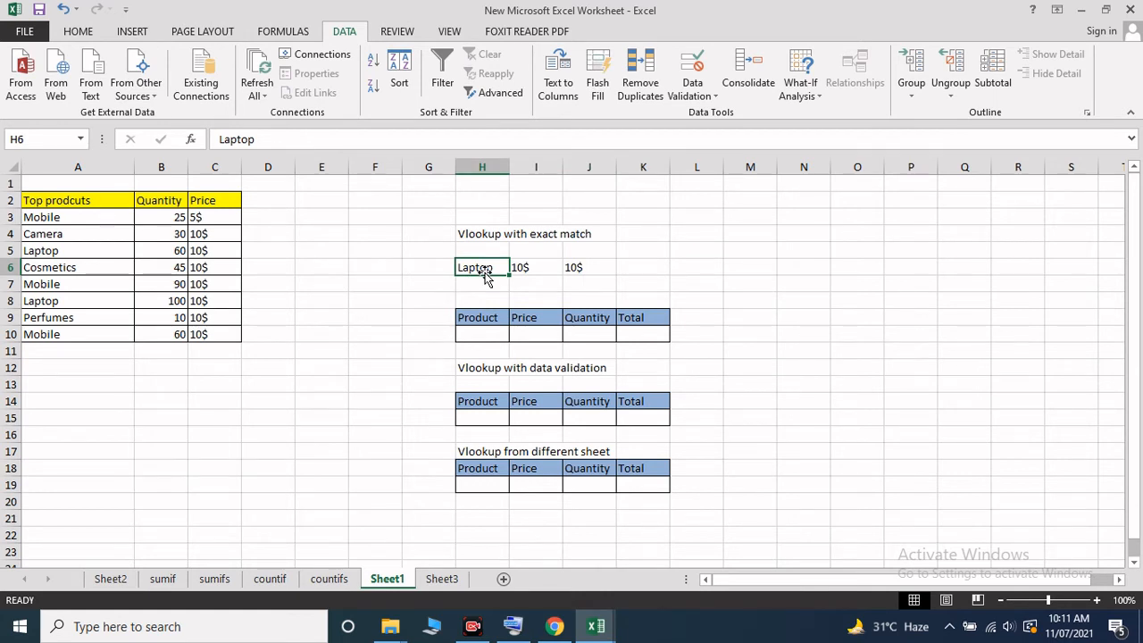
text(Camera)
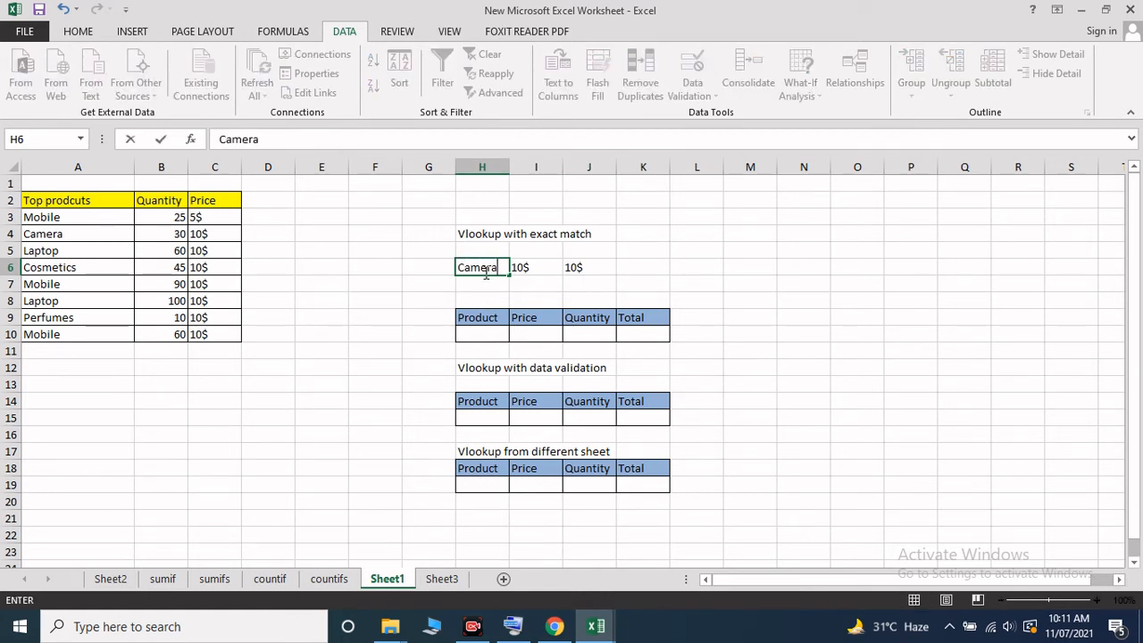
key(Return)
click(589, 267)
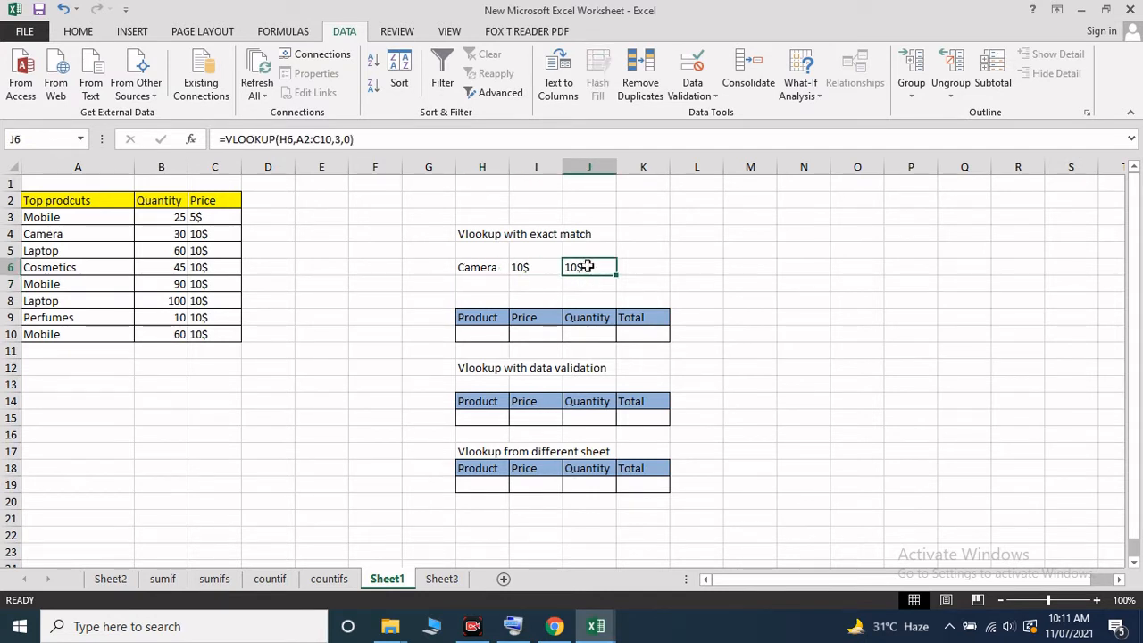
Compare the VLOOKUP result in J6 for the product in H6 with the camera's price in the source table
click(479, 267)
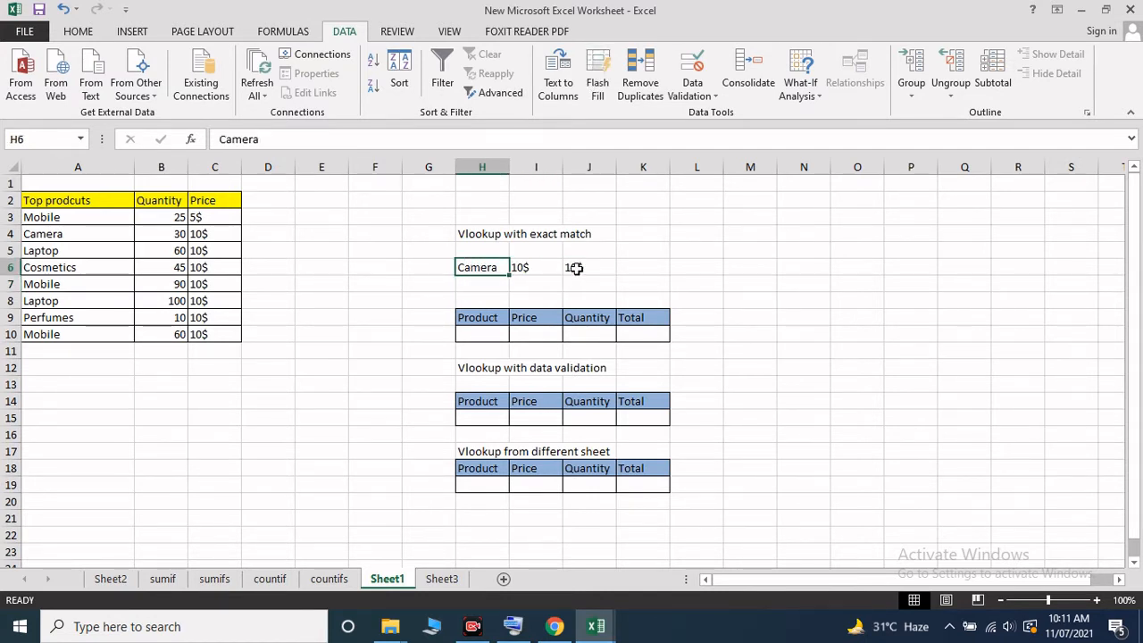
click(574, 267)
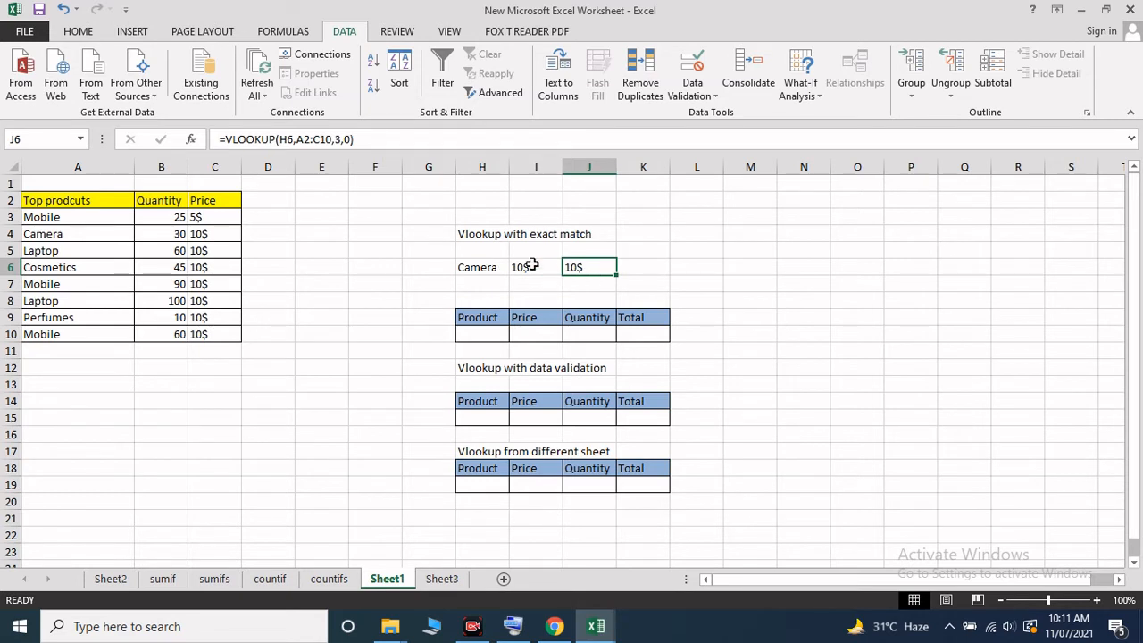
click(487, 270)
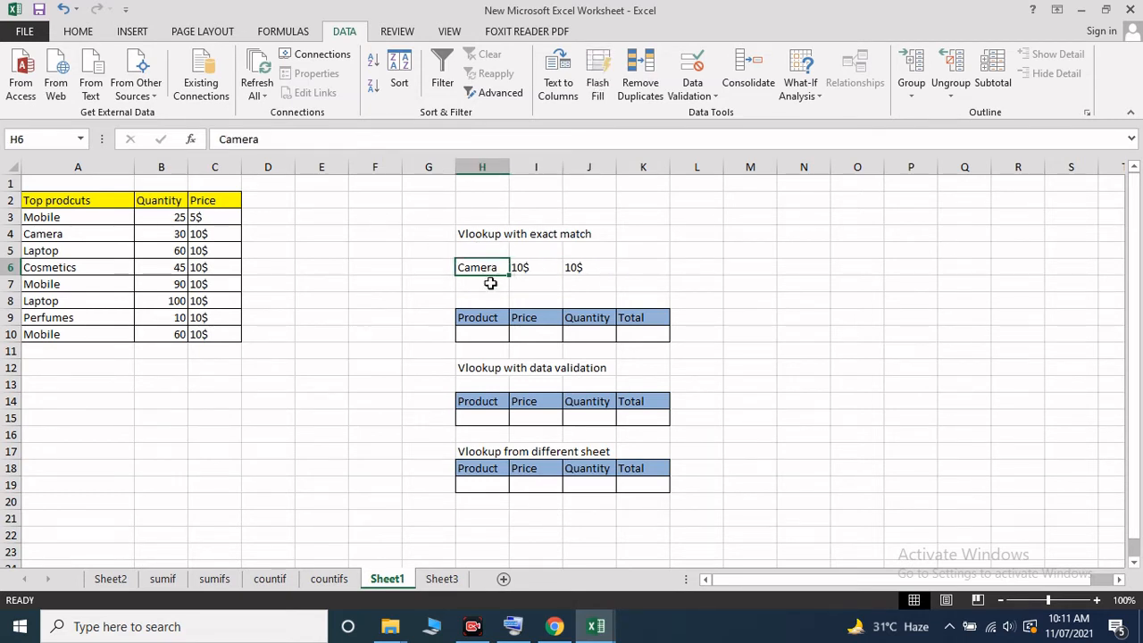
click(583, 267)
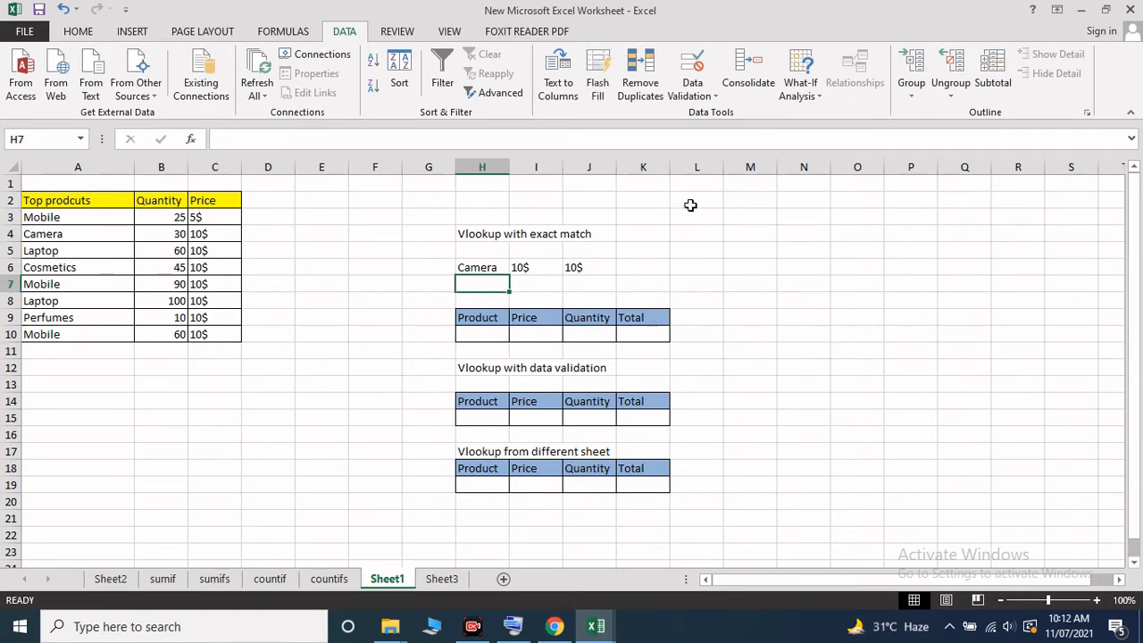
click(481, 267)
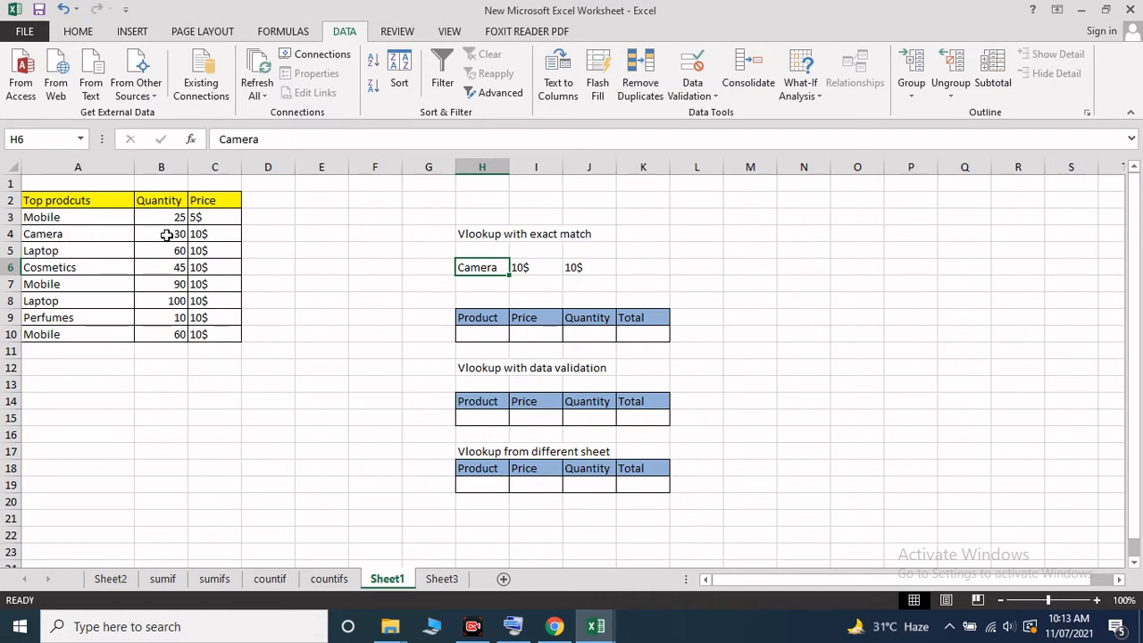
click(220, 235)
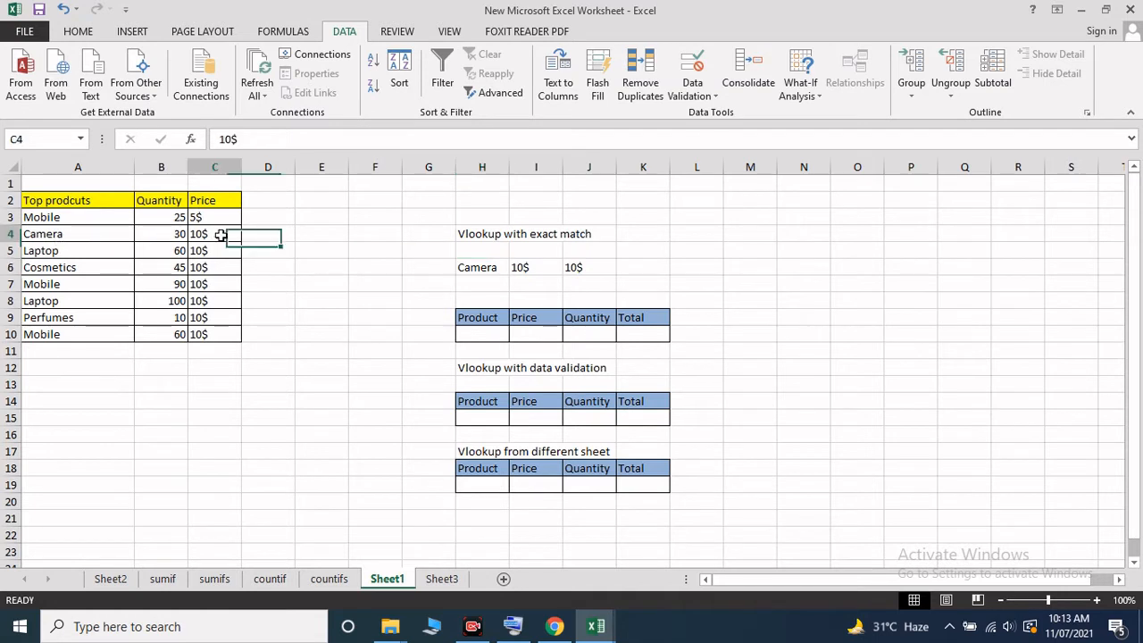
Change the lookup product in H6 to Mobile and check the VLOOKUP result in J6
click(478, 276)
click(491, 264)
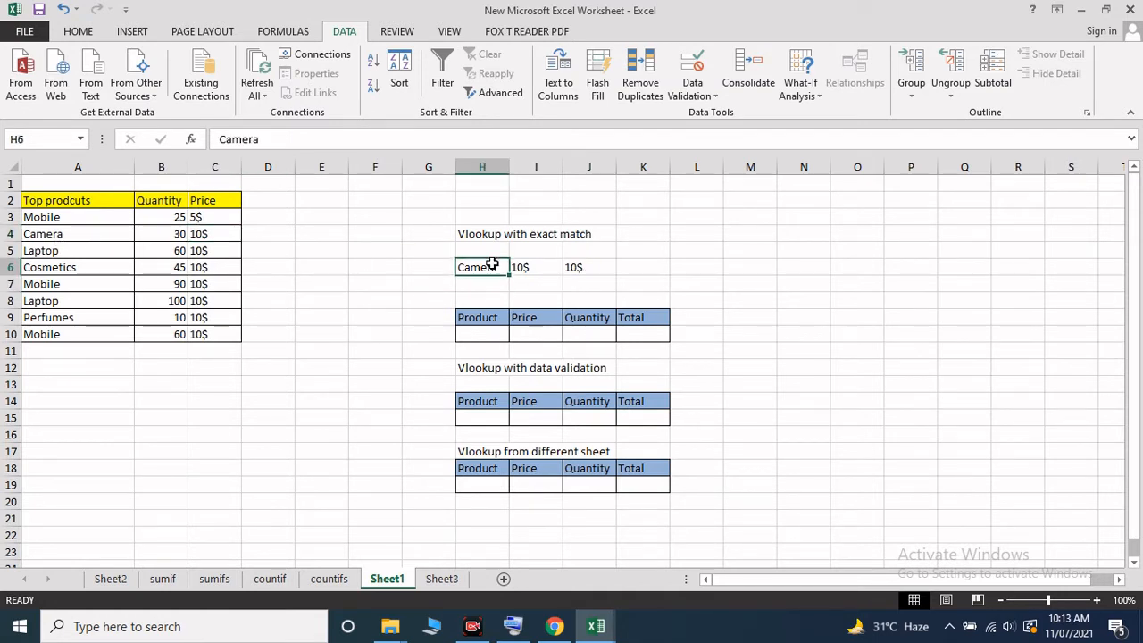
text(Mobile)
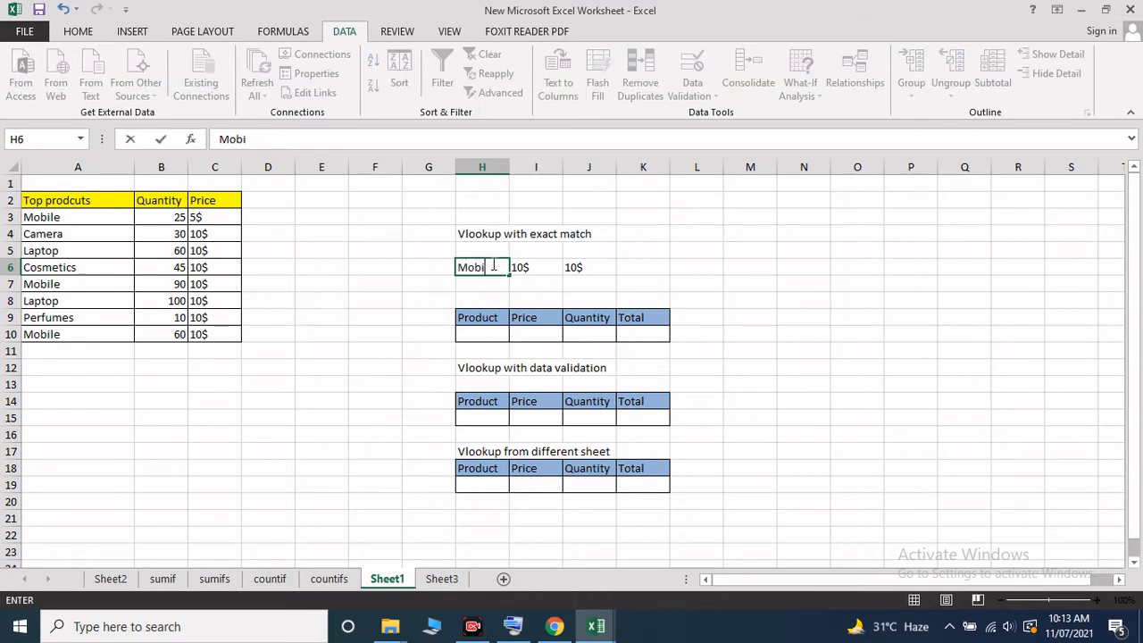
key(Return)
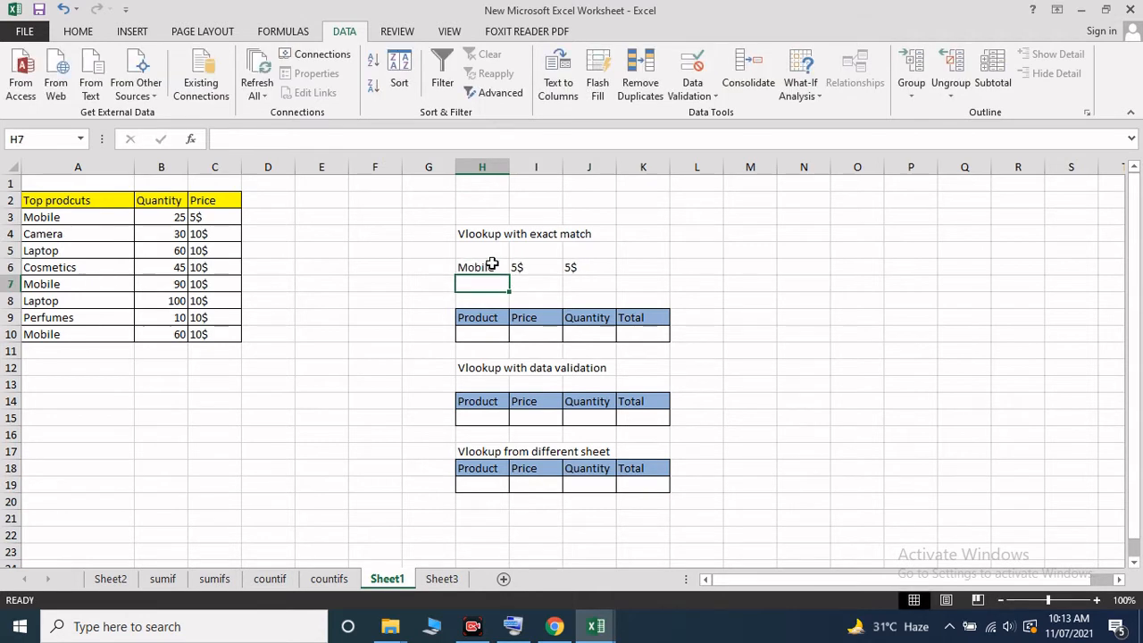
click(567, 268)
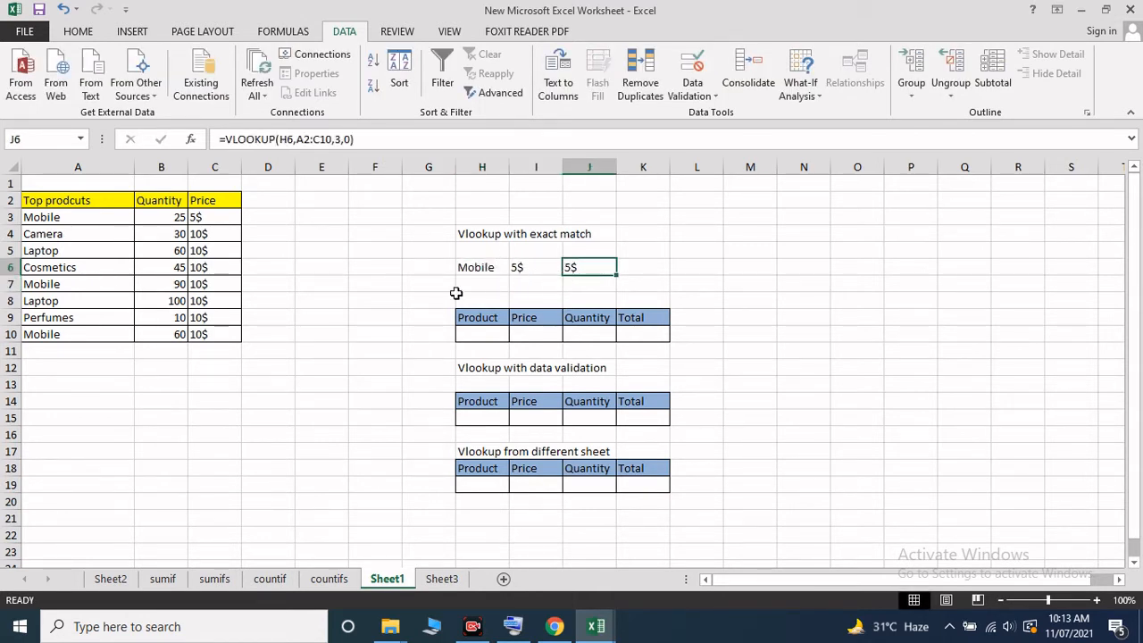
Enter Perfume as the lookup product in H6 and correct the spelling to Perfumes to match the source table
click(482, 262)
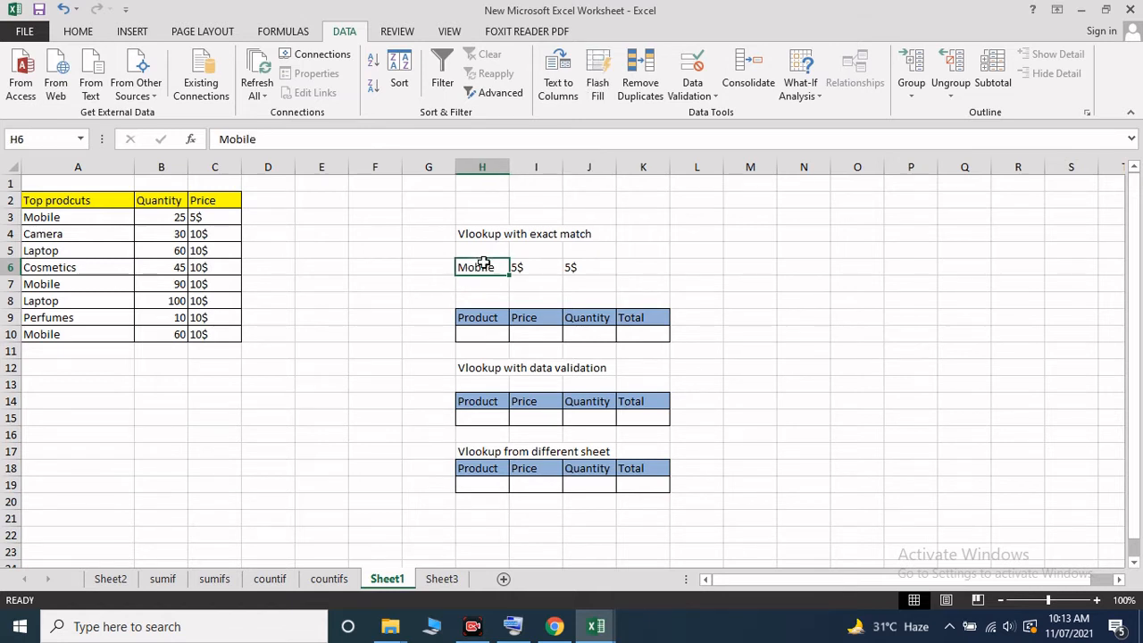
text(Perfum)
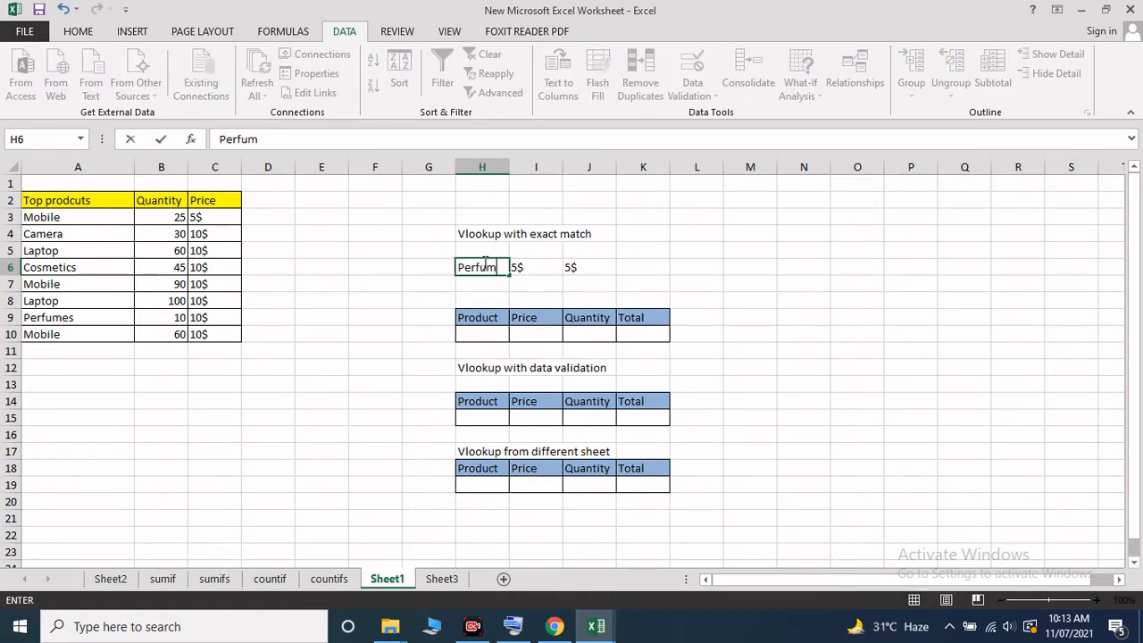
key(Return)
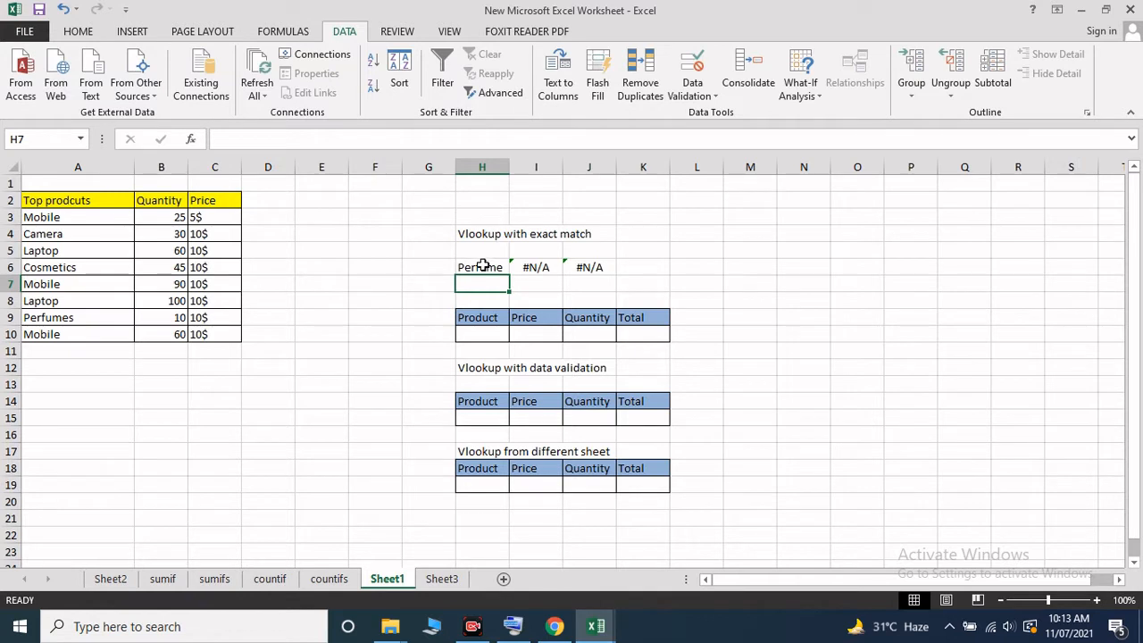
click(482, 266)
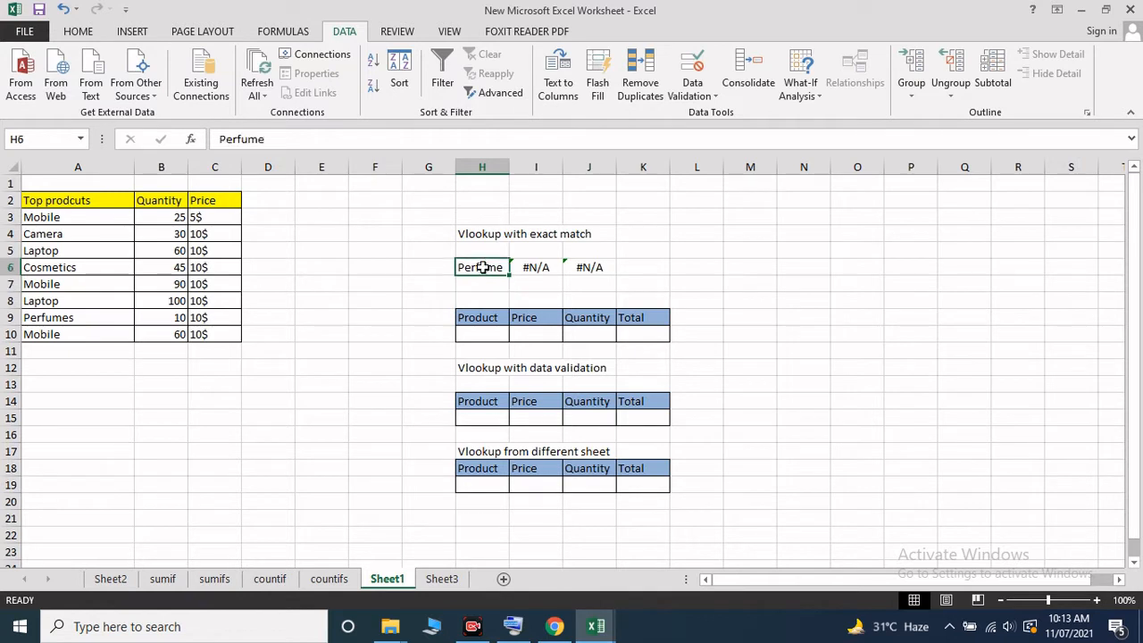
click(270, 142)
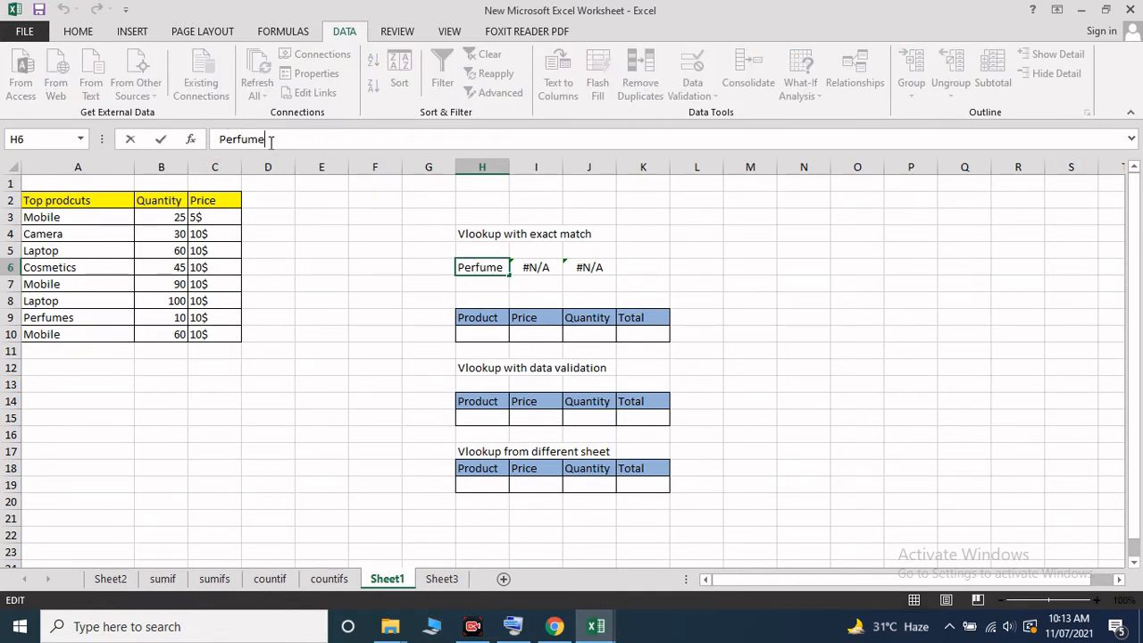
key(Return)
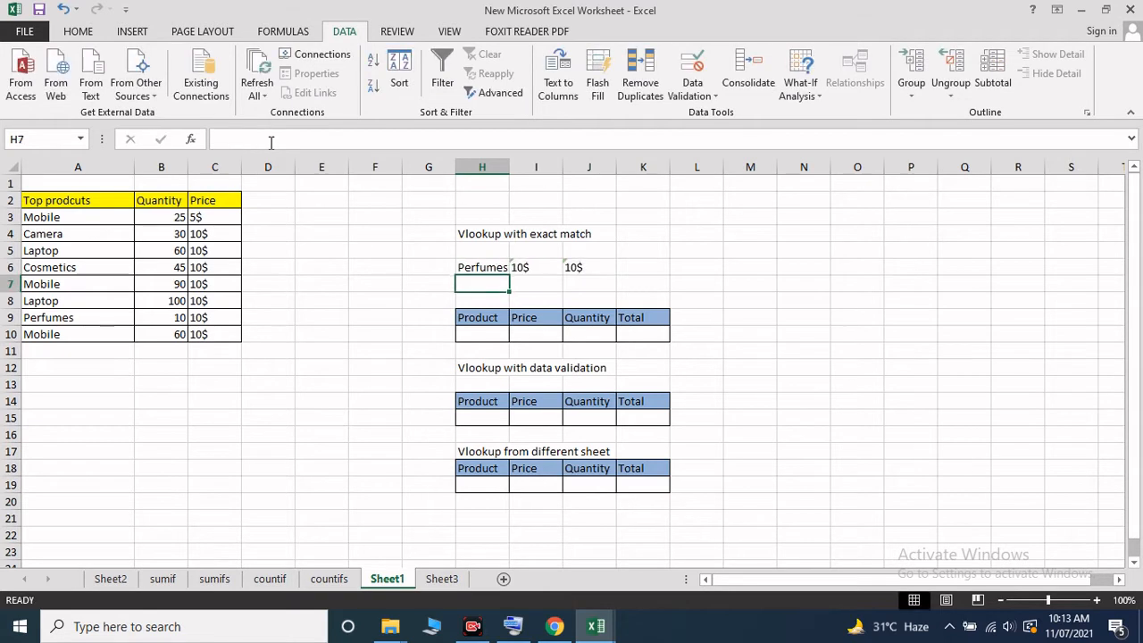
click(714, 240)
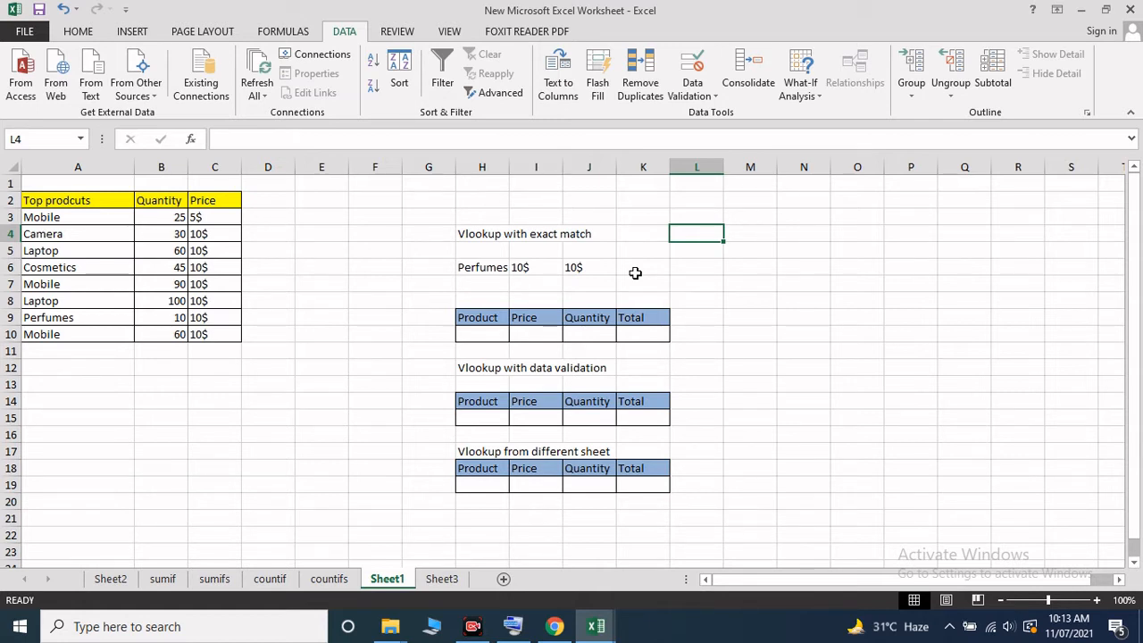
scroll(102, 429, down, 14)
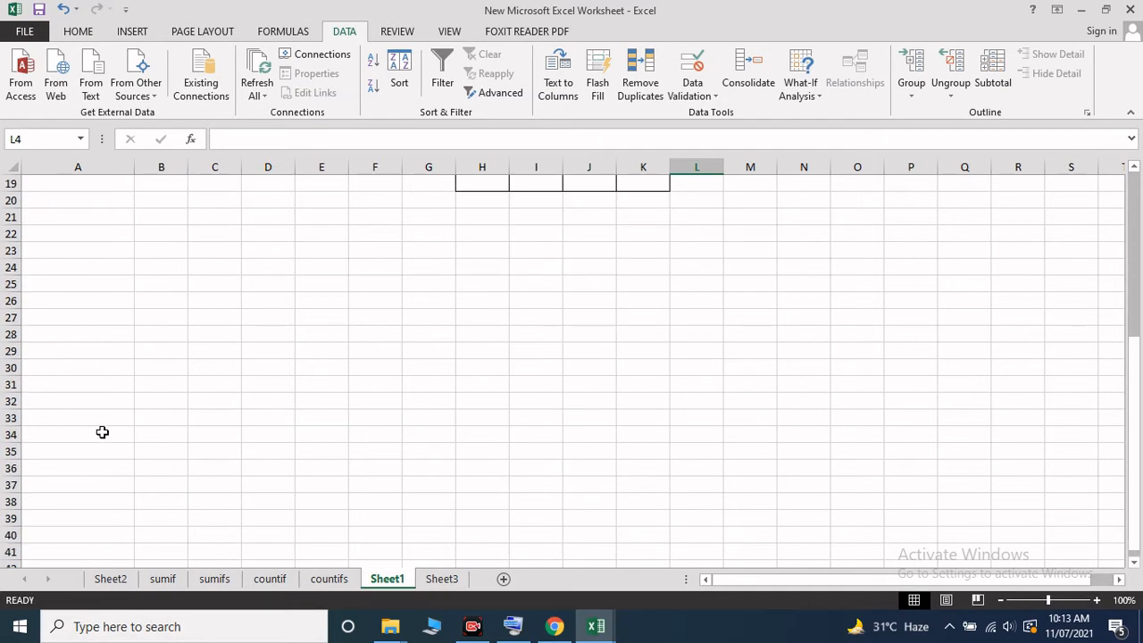
scroll(101, 428, up, 10)
click(178, 511)
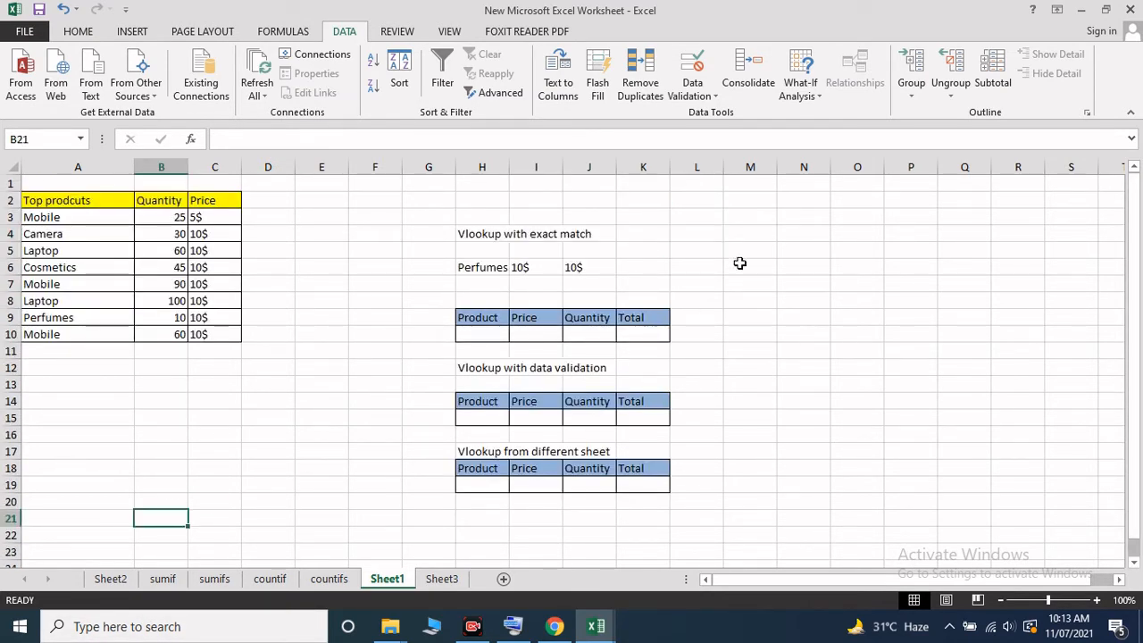
click(740, 263)
Widen column H slightly and enter Mobile as the product in H10 of the exact-match table
click(591, 267)
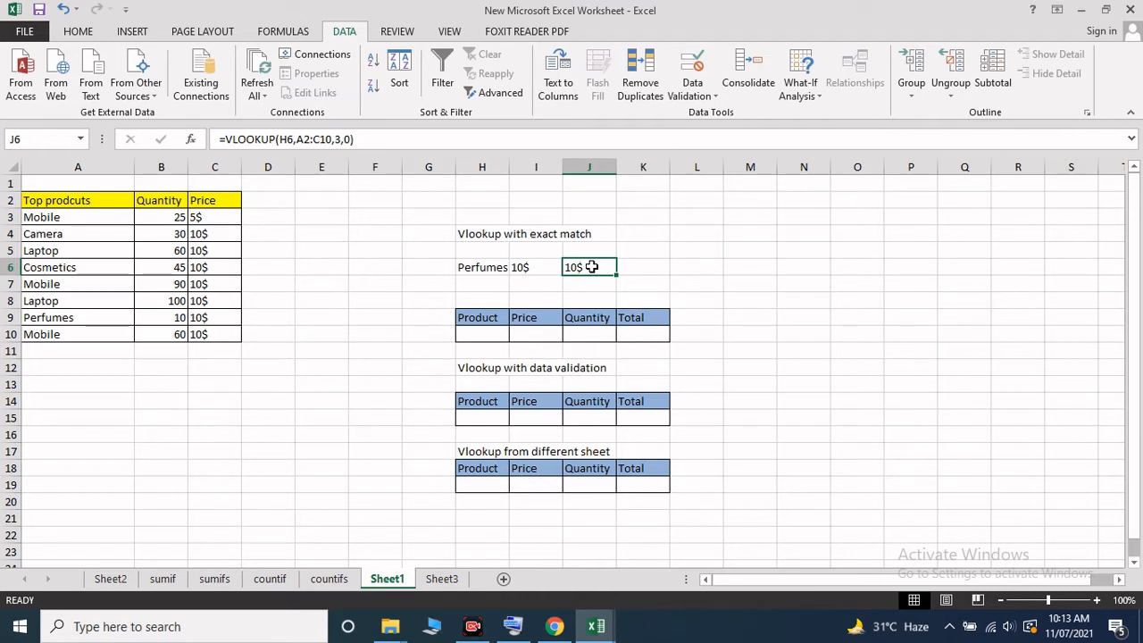
click(496, 331)
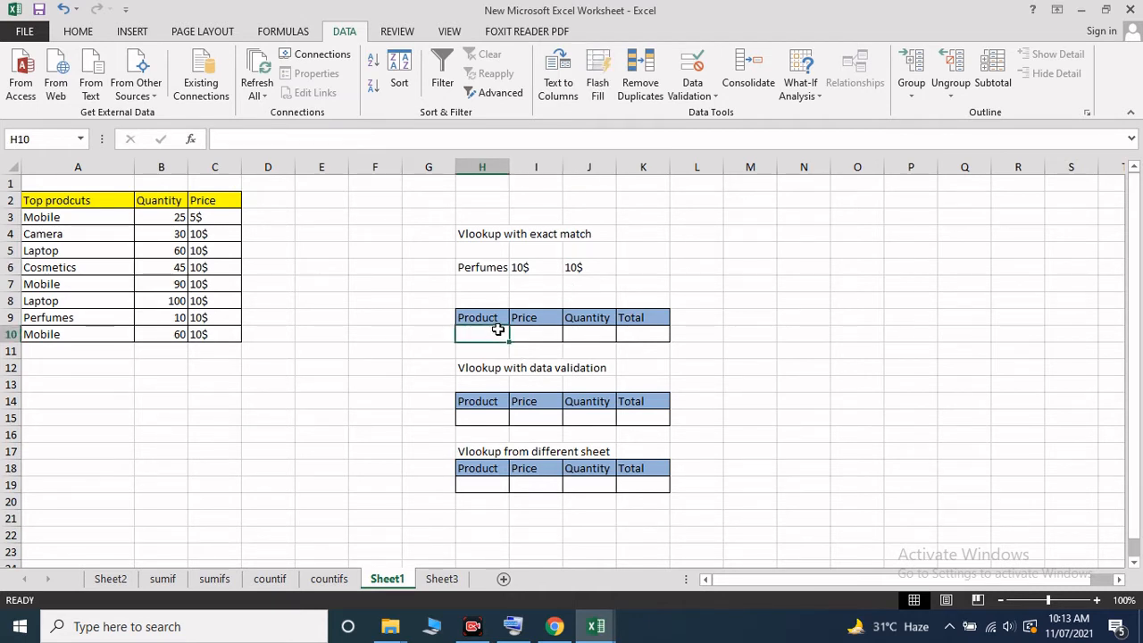
drag(504, 164, 528, 163)
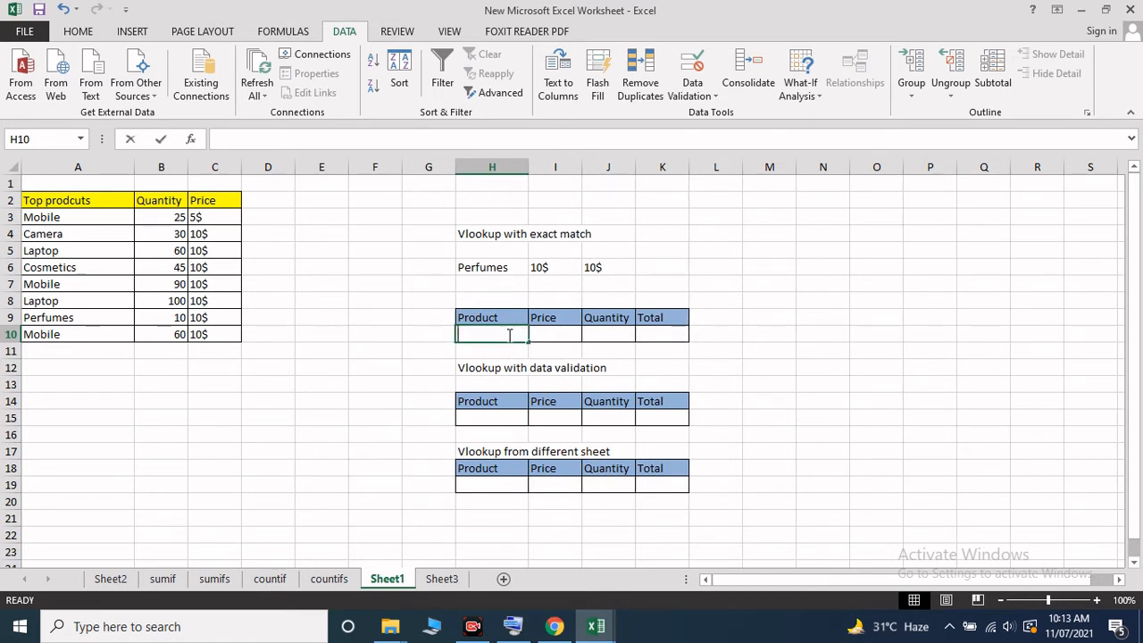
text(Mobile)
key(Return)
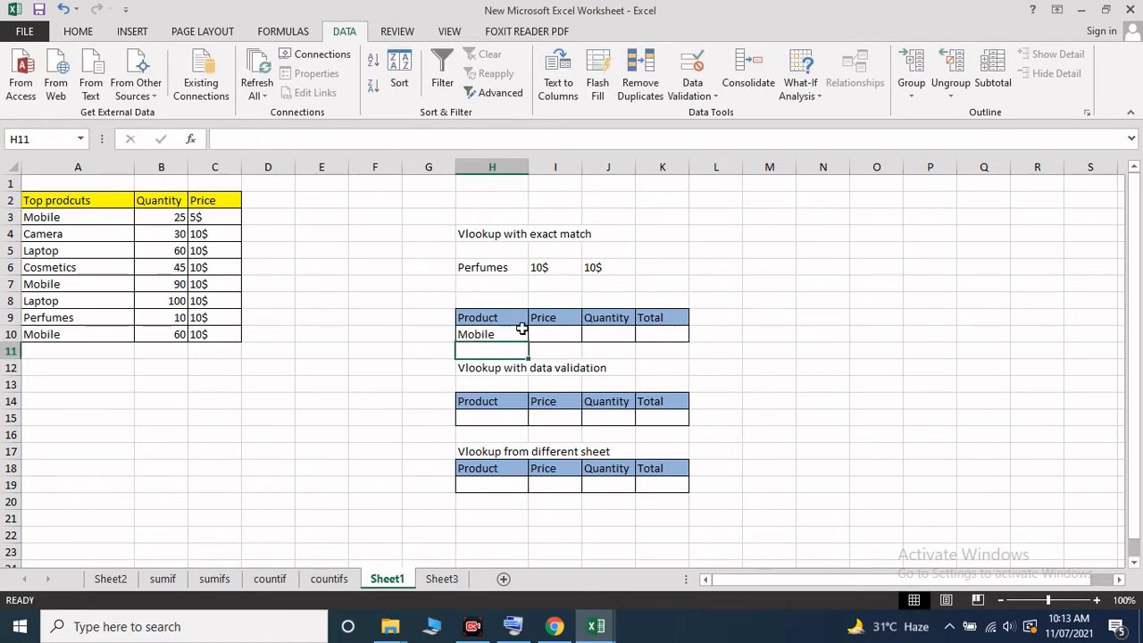
Enter =VLOOKUP(H10,A3:C10,3,0) in the Price cell I10 to look up the product's price with an exact match
click(553, 336)
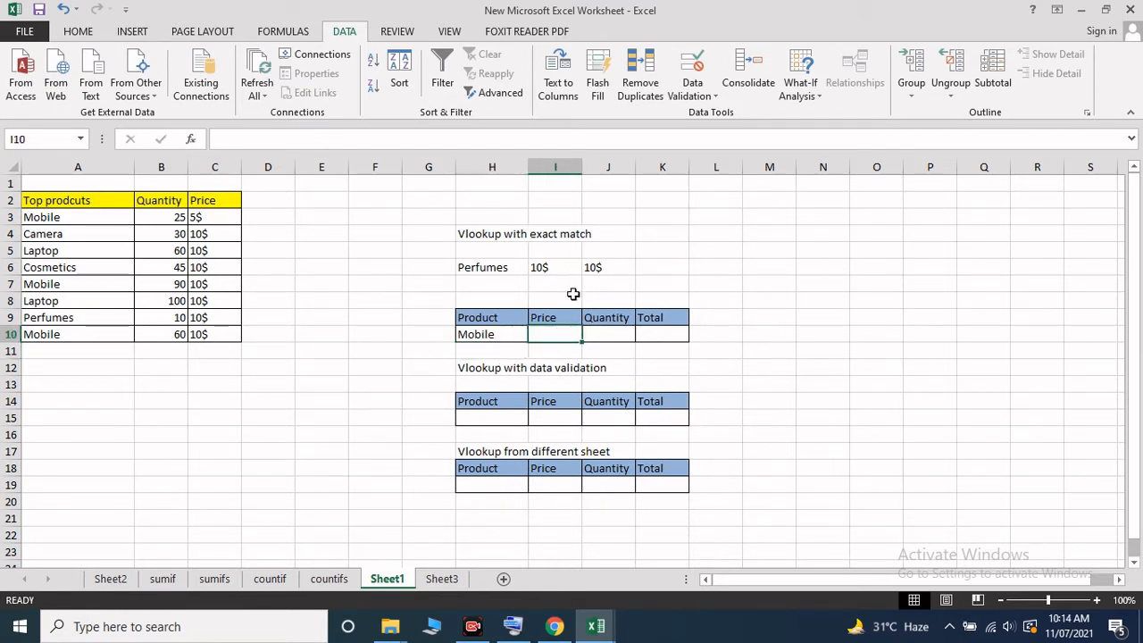
click(596, 265)
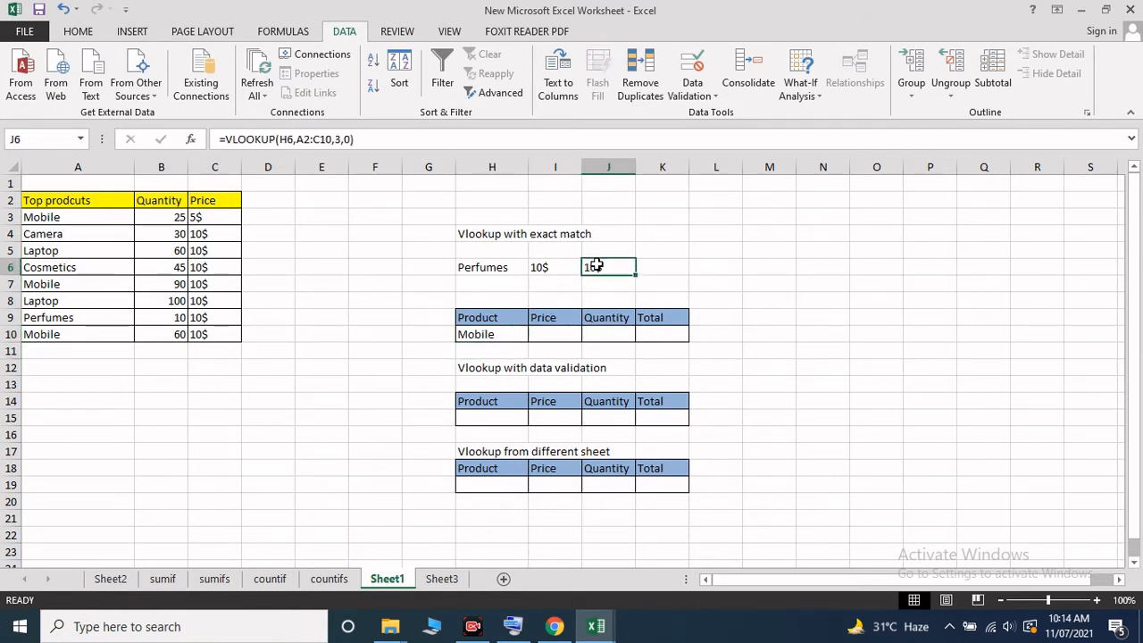
click(553, 334)
click(435, 140)
key(ctrl+super+o)
click(765, 420)
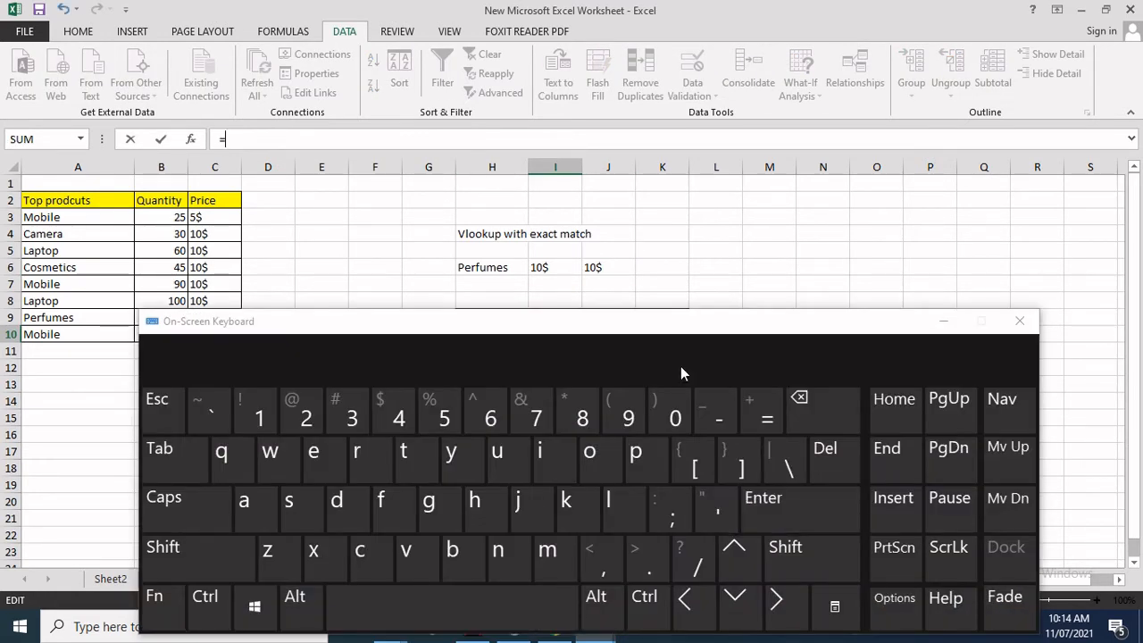
text(vlookup()
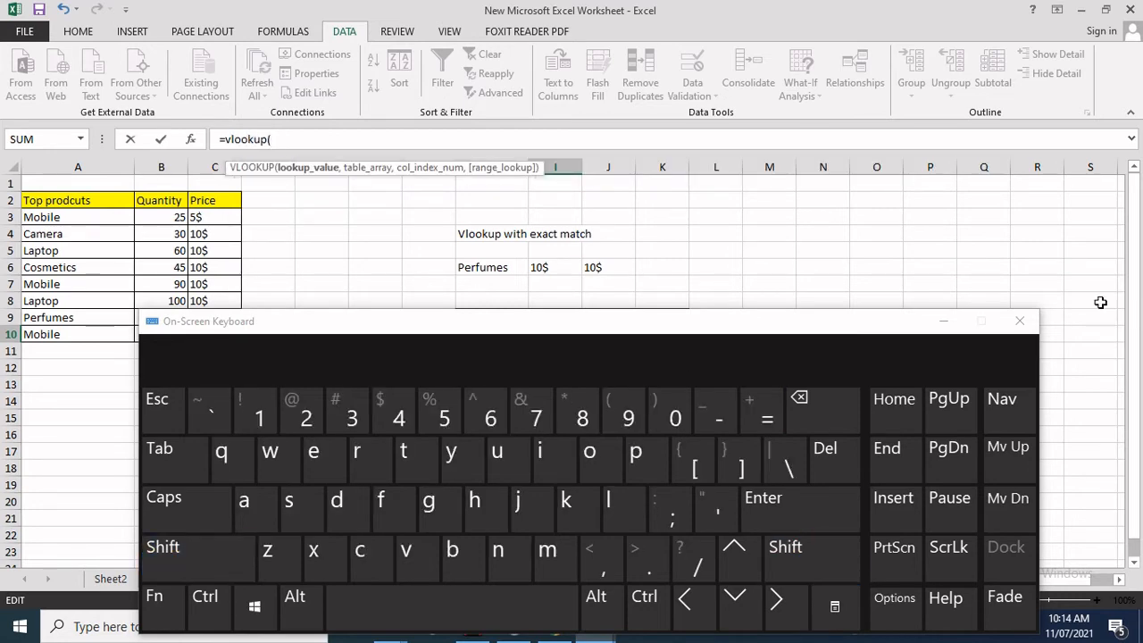
click(948, 322)
click(492, 334)
text(,)
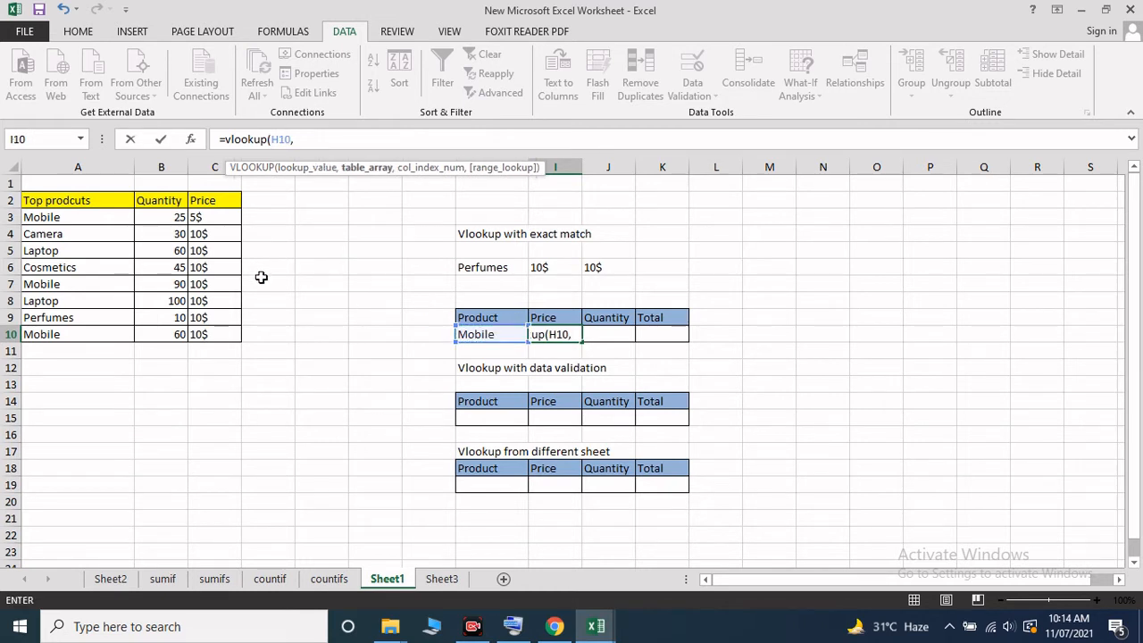
drag(84, 217, 208, 333)
text(,)
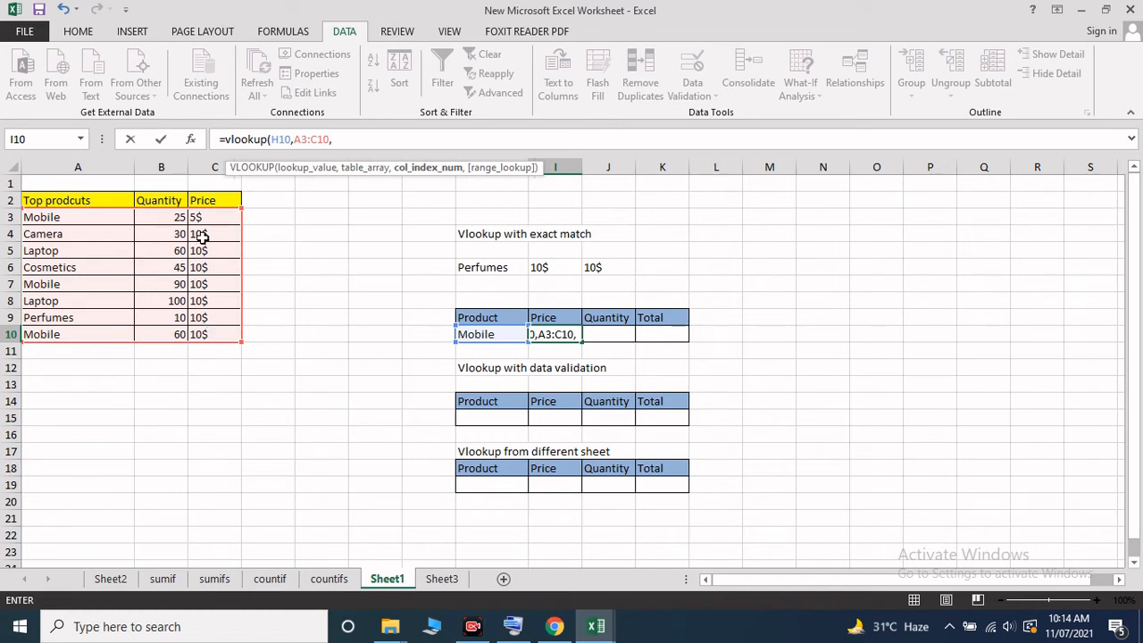
text(3,0))
key(Return)
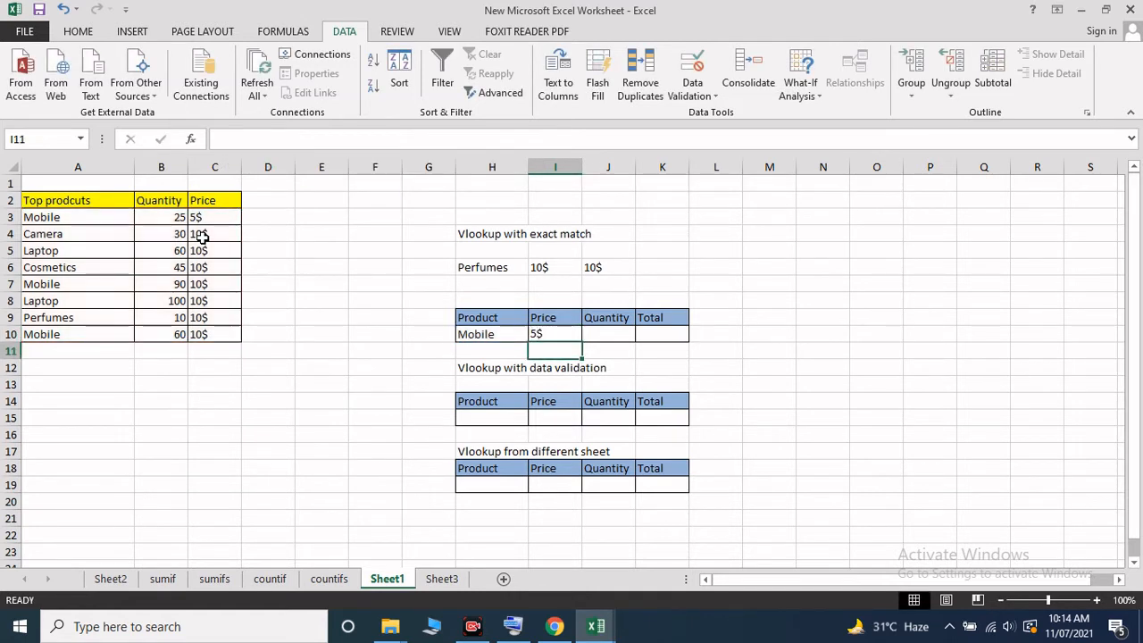
Enter =VLOOKUP(H10,A2:C10,2,0) in the Quantity cell J10 to look up the product's quantity with an exact match
click(615, 333)
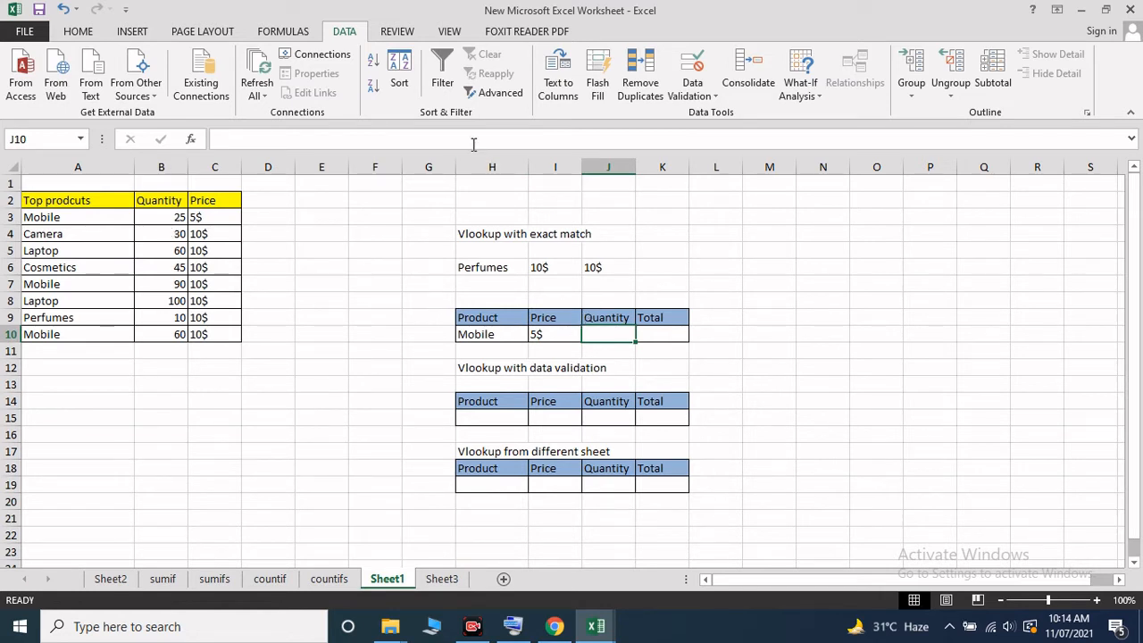
click(471, 141)
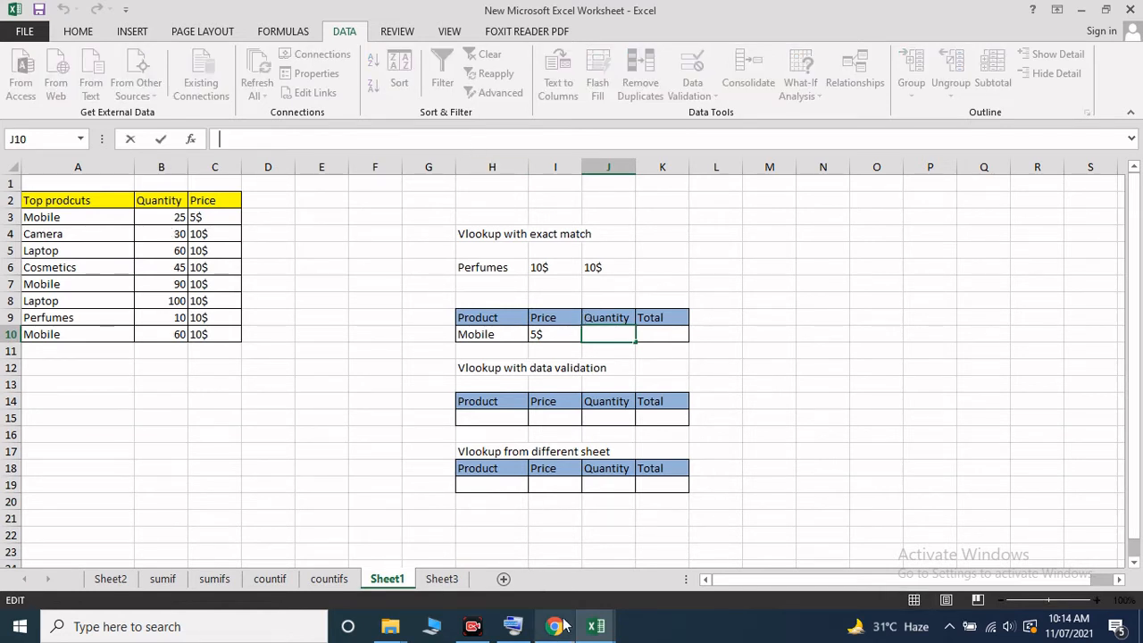
click(513, 626)
click(764, 416)
text(vlookup()
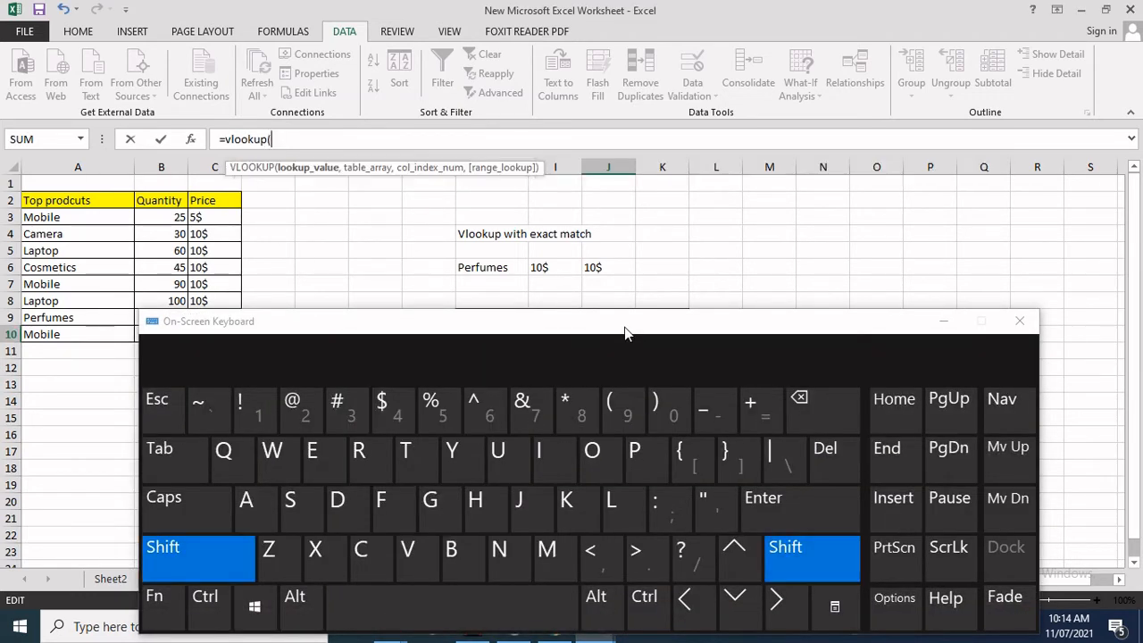
click(942, 322)
click(496, 335)
text(,)
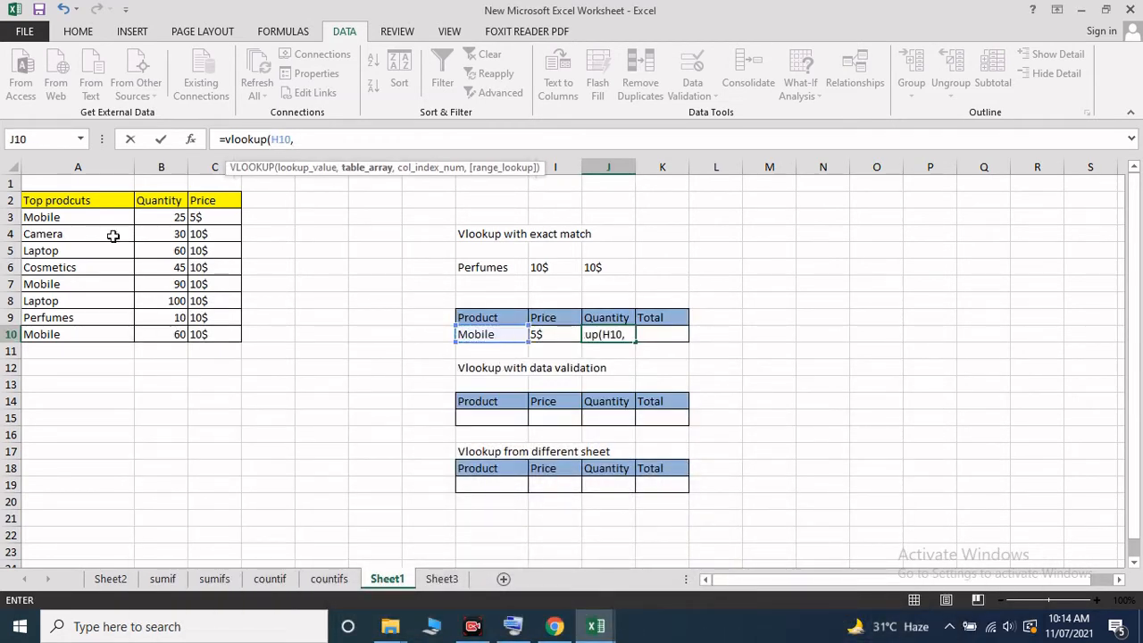
drag(55, 202, 207, 334)
text(,)
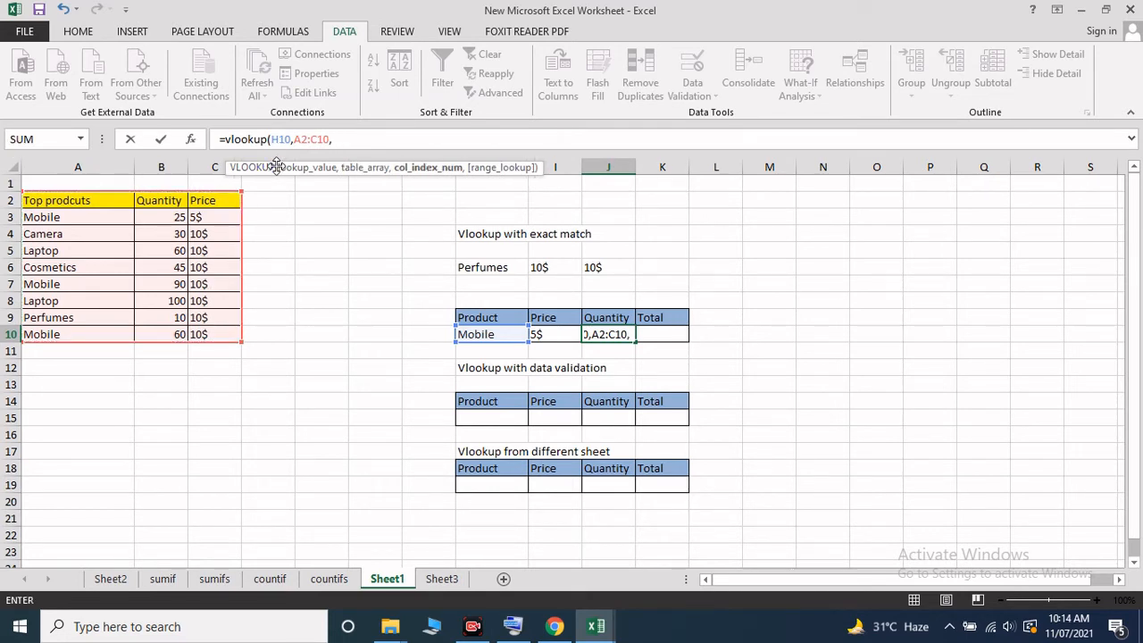
text(2,0))
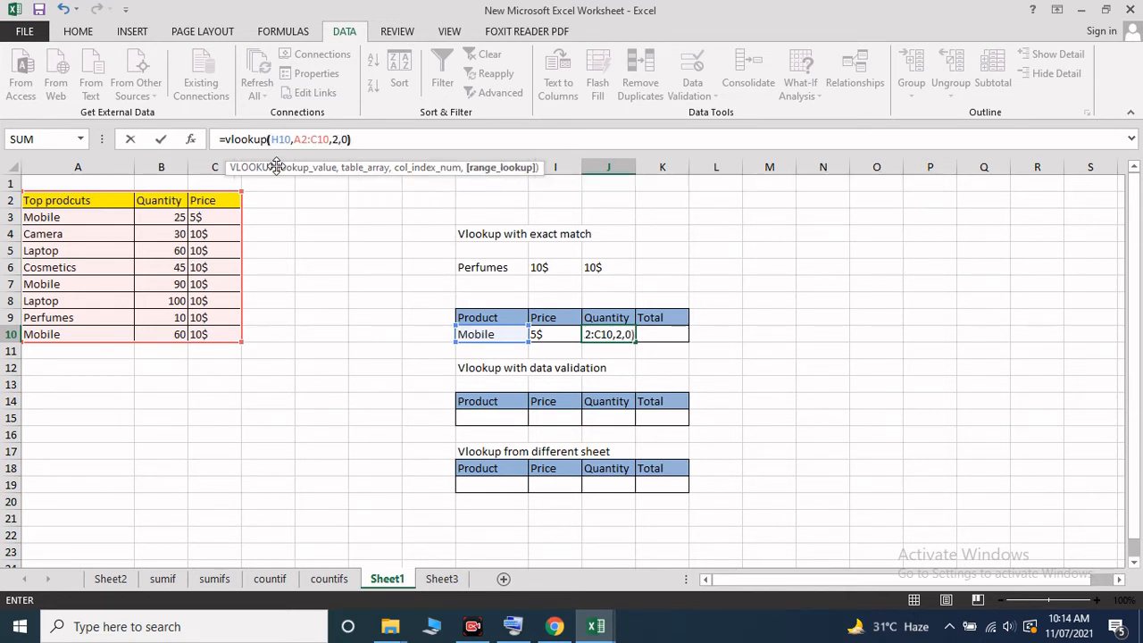
key(Return)
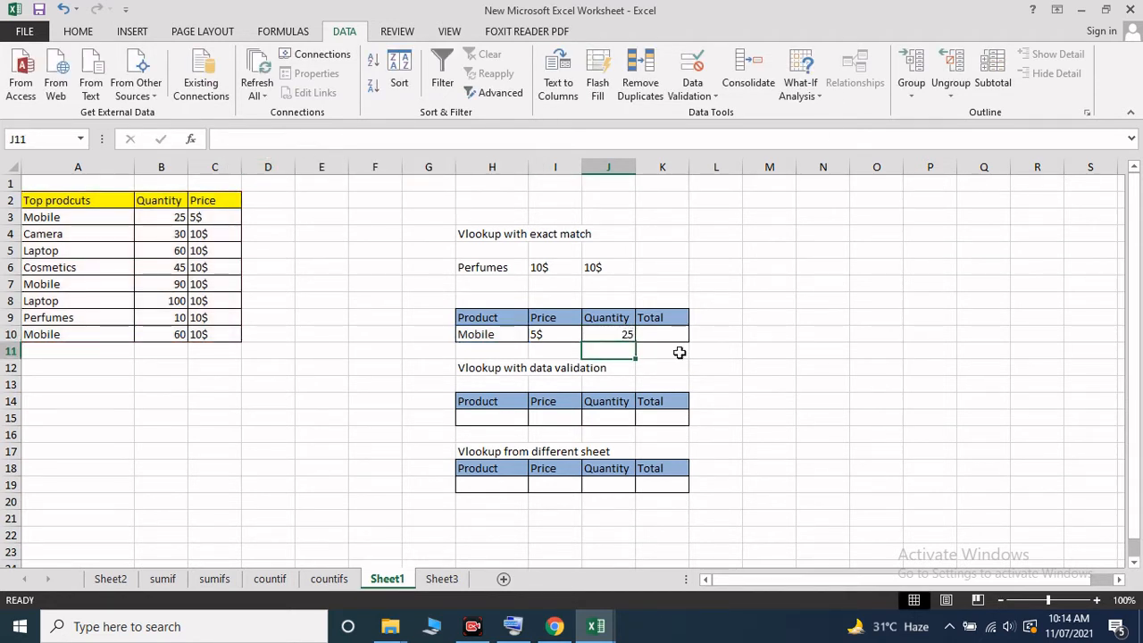
Try to calculate the Total in K10 by multiplying price by quantity with =I10*J10
click(657, 335)
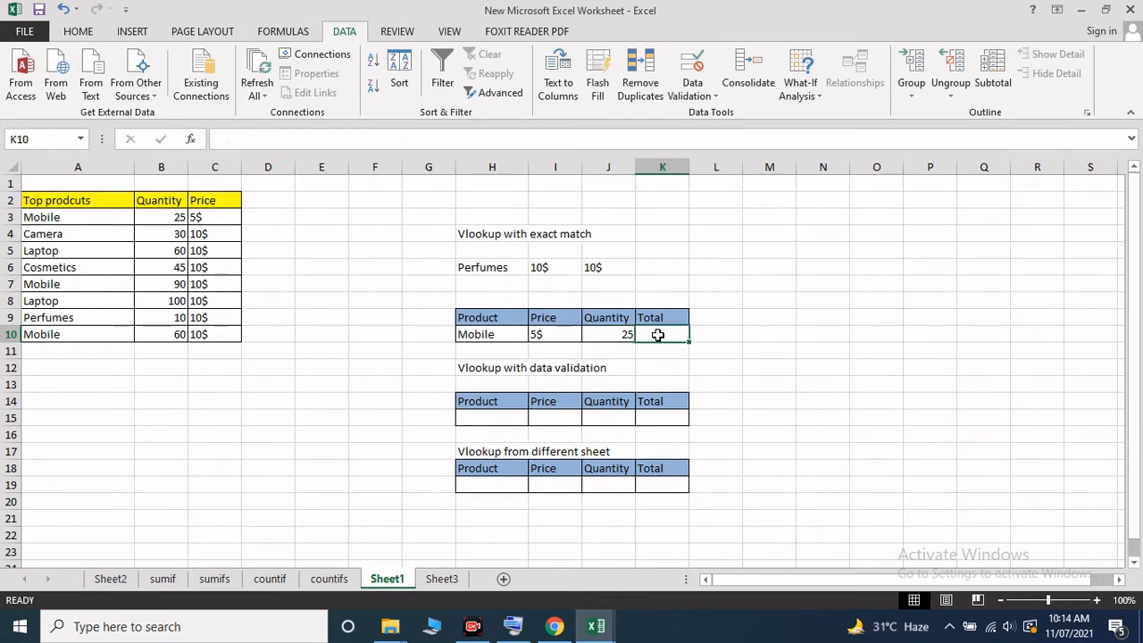
click(513, 626)
click(760, 416)
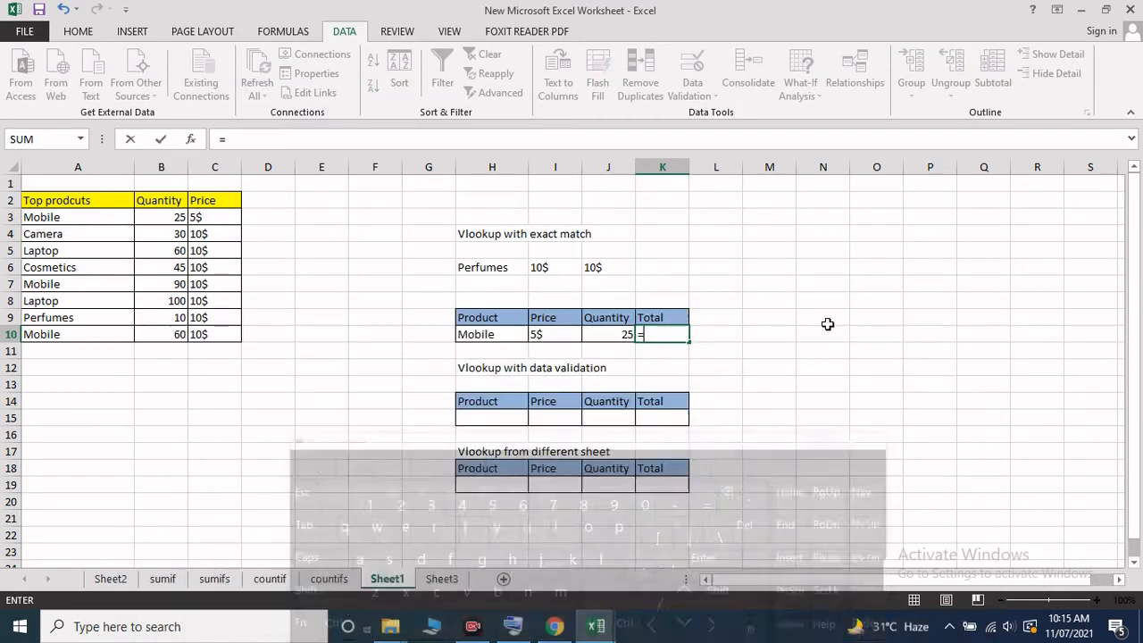
click(569, 335)
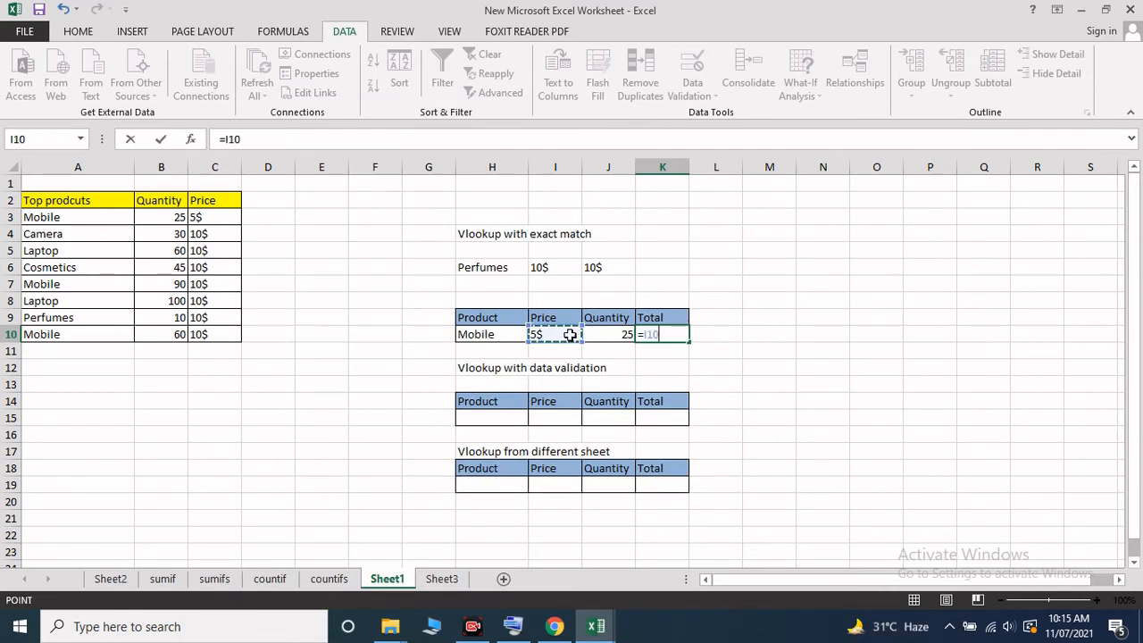
text(*)
click(606, 336)
key(Return)
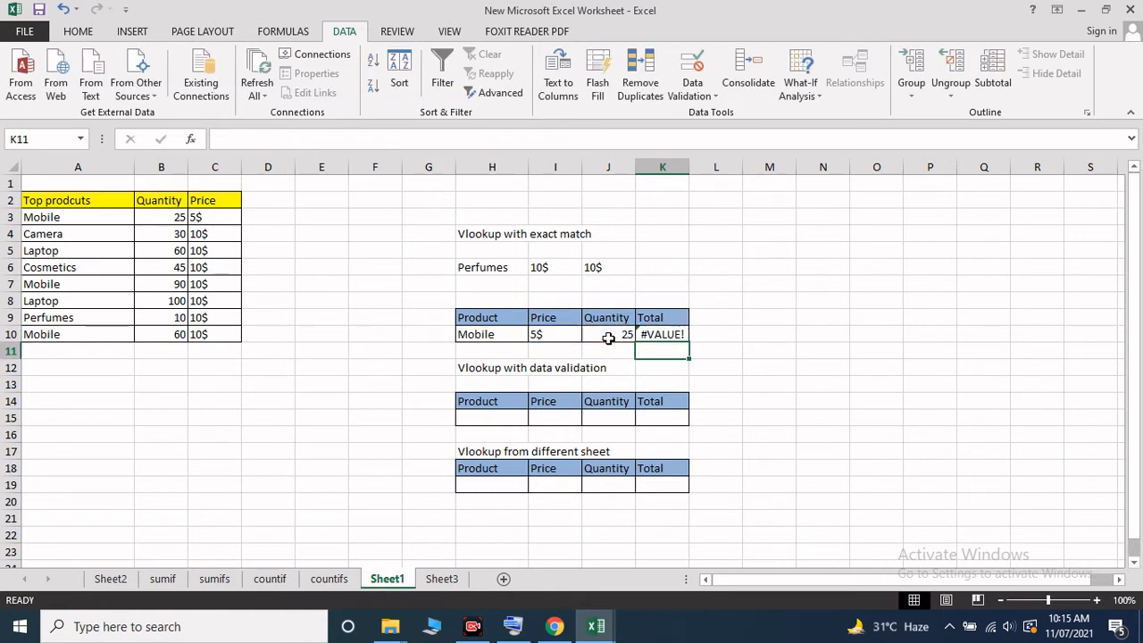
Check the formula in the Total cell K10 and clear the cell's contents
key(Up)
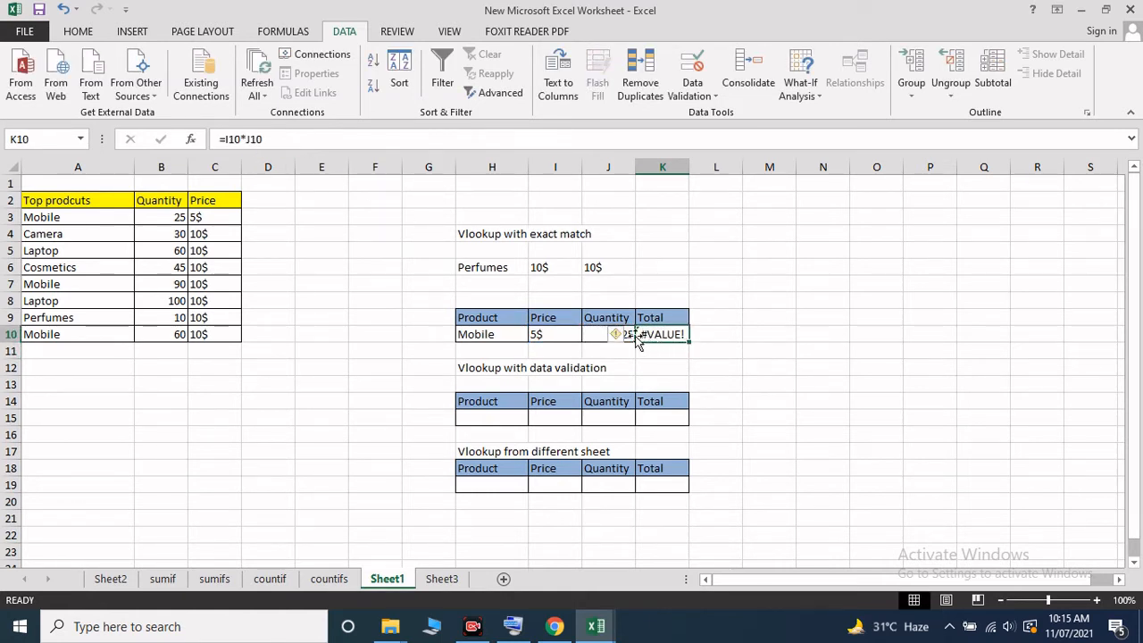
click(682, 371)
click(672, 336)
right_click(673, 335)
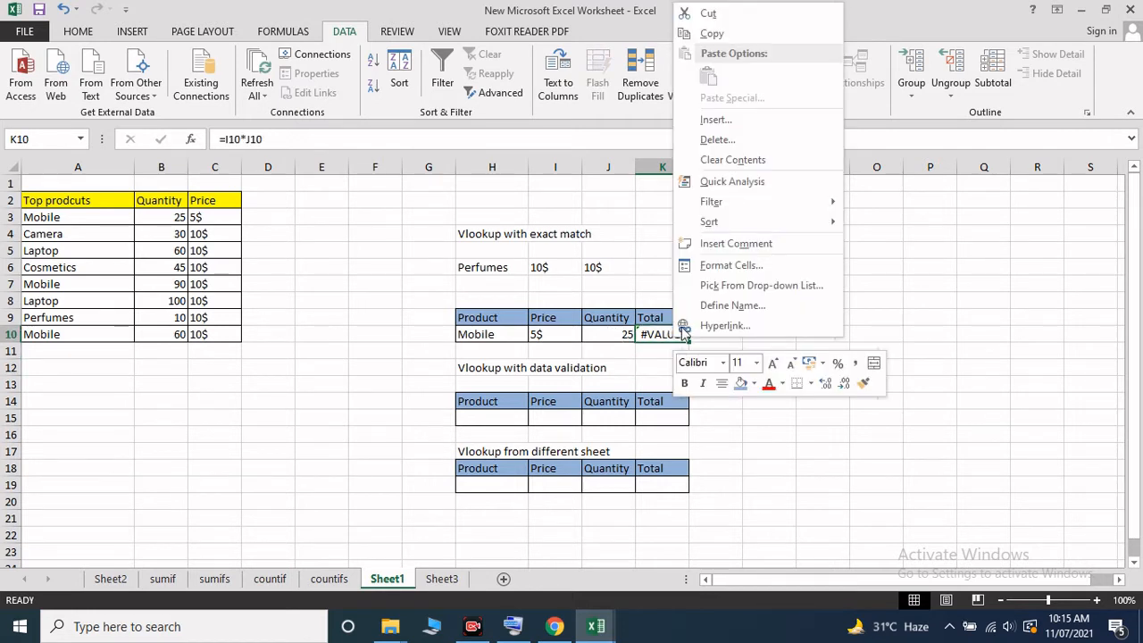
click(732, 160)
click(774, 332)
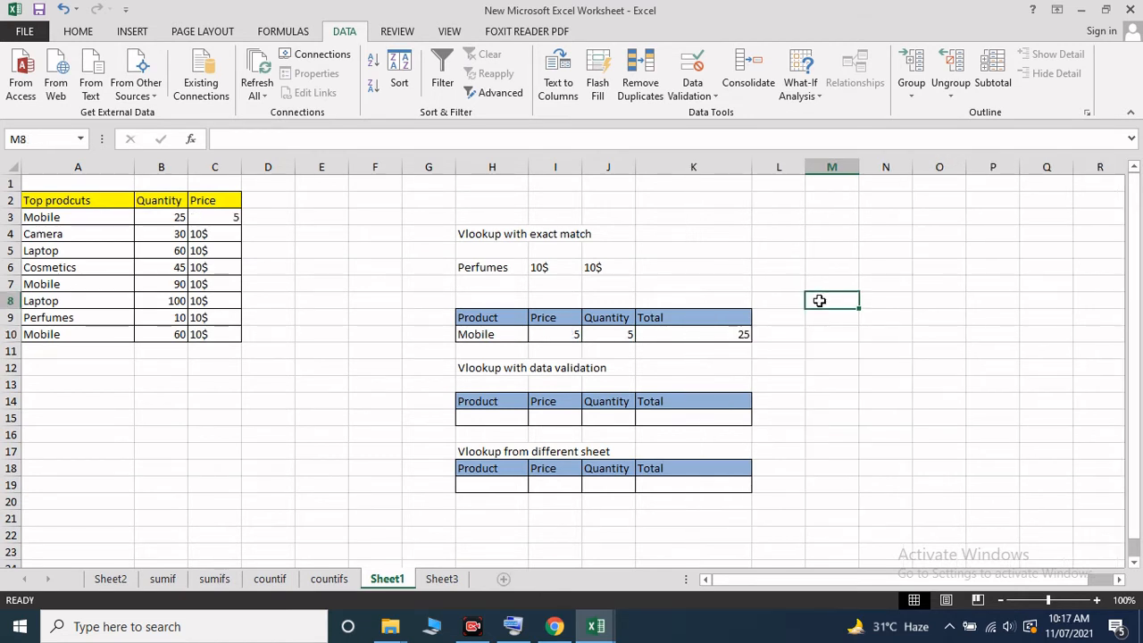
Review the contents of the Total, Quantity and Price cells K10, J10 and I10
click(691, 332)
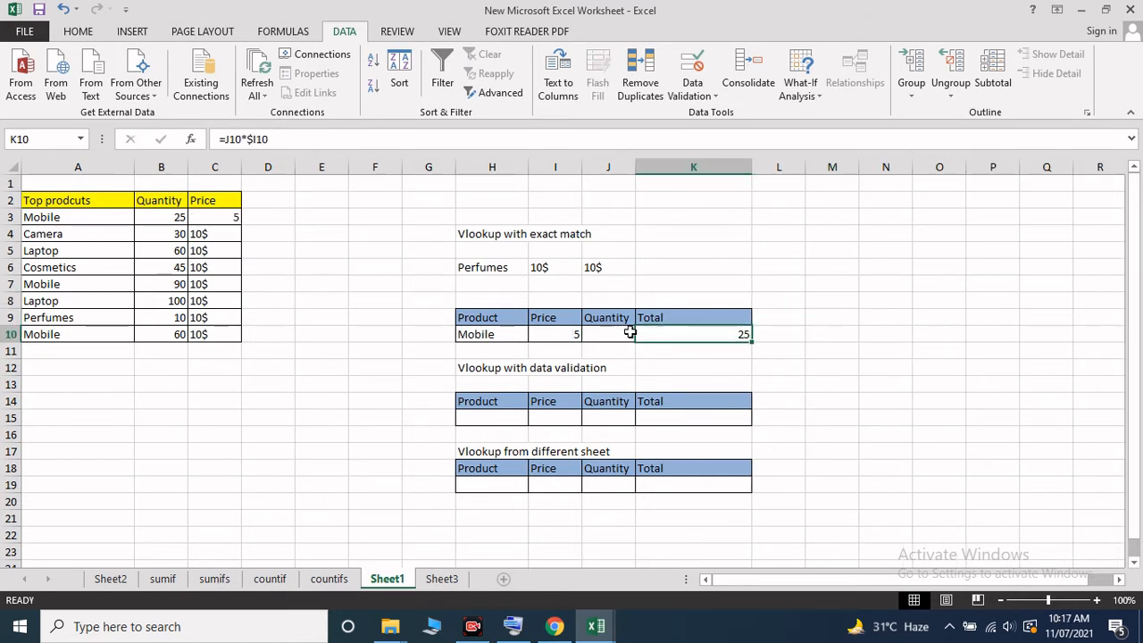
click(602, 332)
click(549, 332)
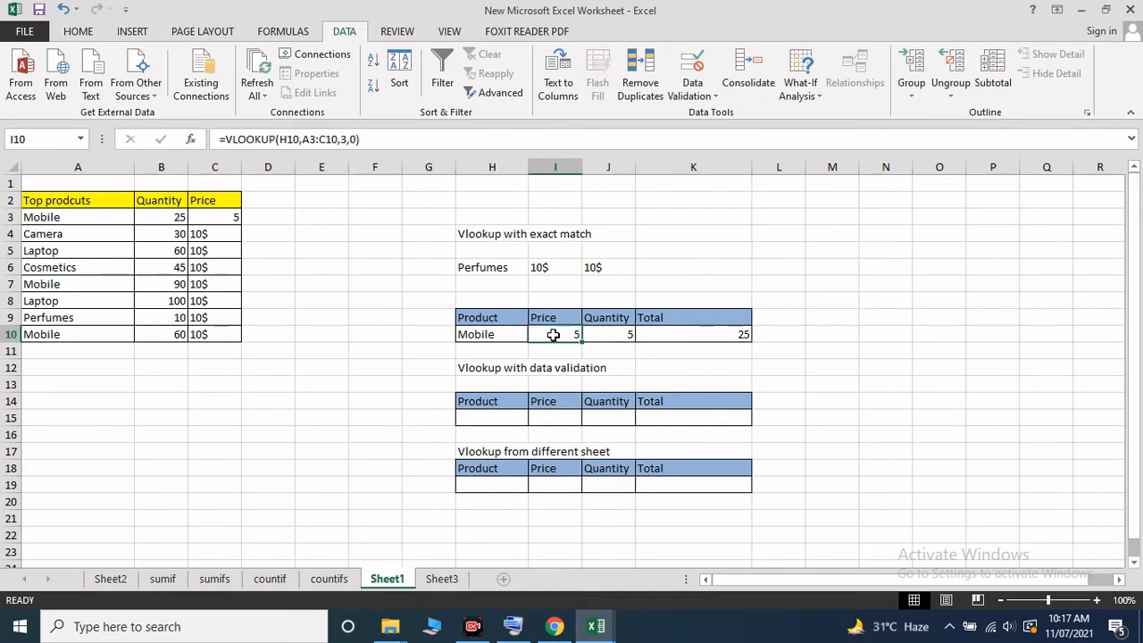
click(718, 331)
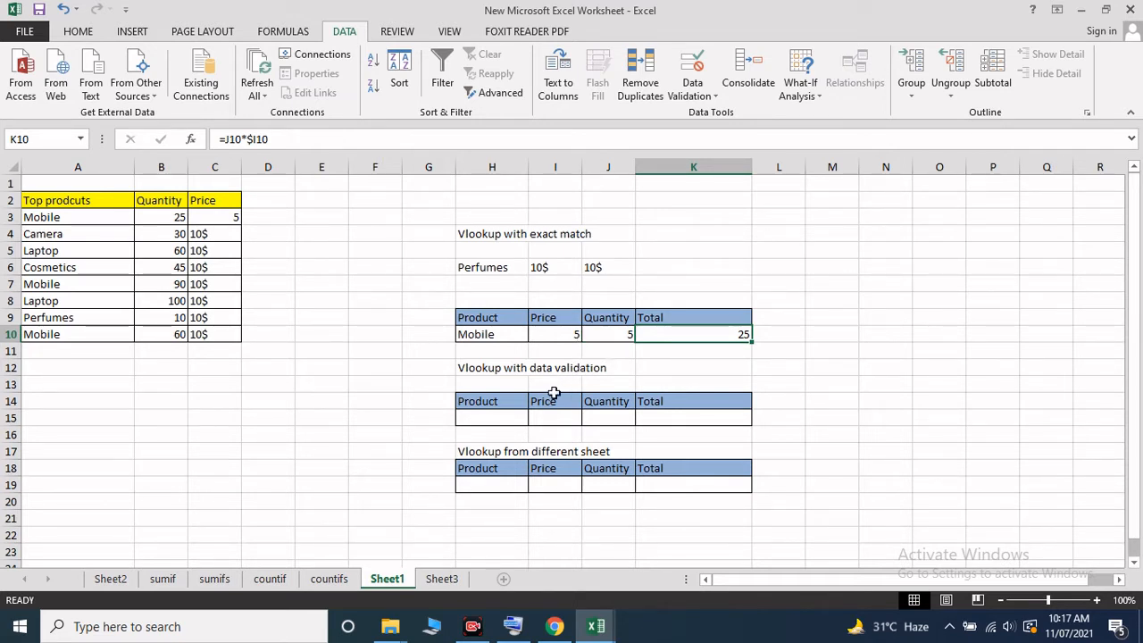
Change the product in H10 to Laptop and check the Total formula in K10
click(495, 417)
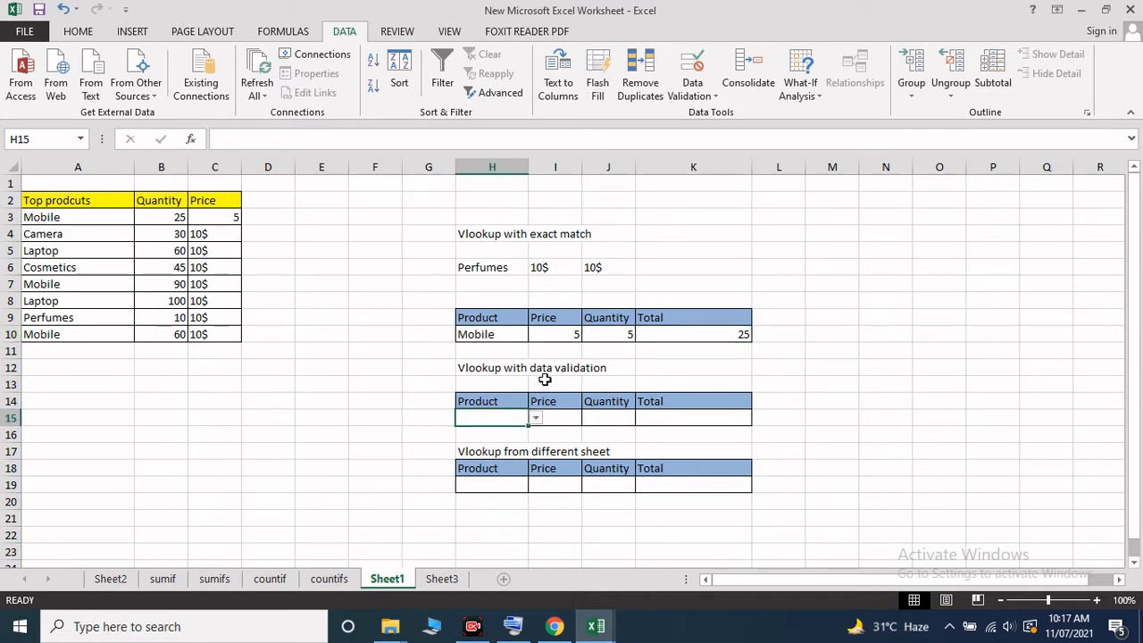
click(473, 348)
click(491, 333)
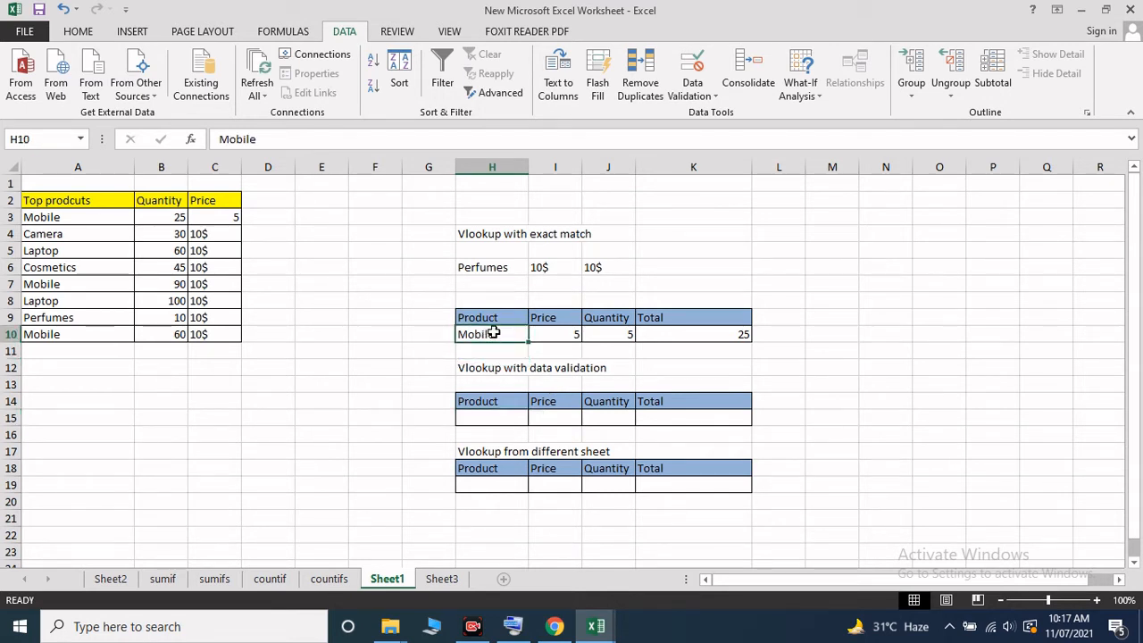
text(Laptop)
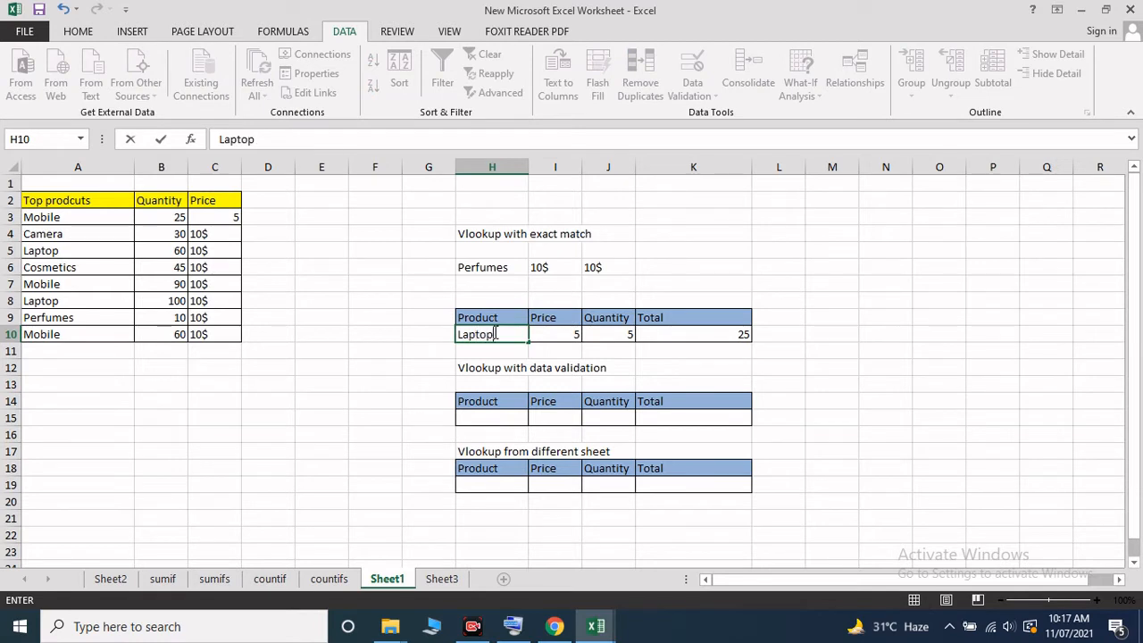
key(Return)
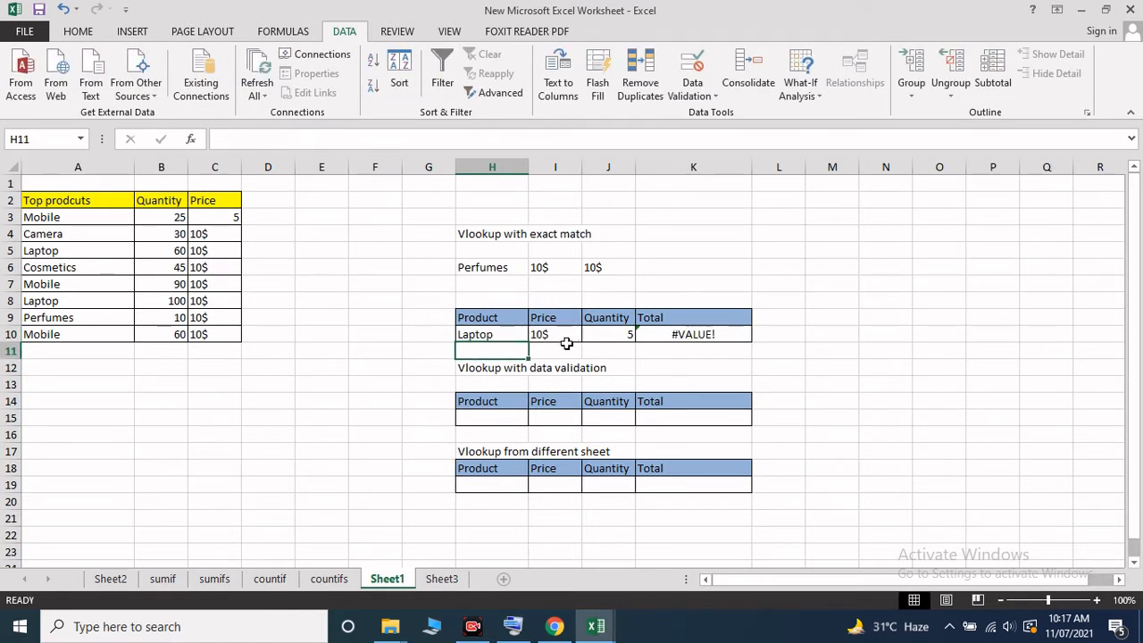
click(676, 335)
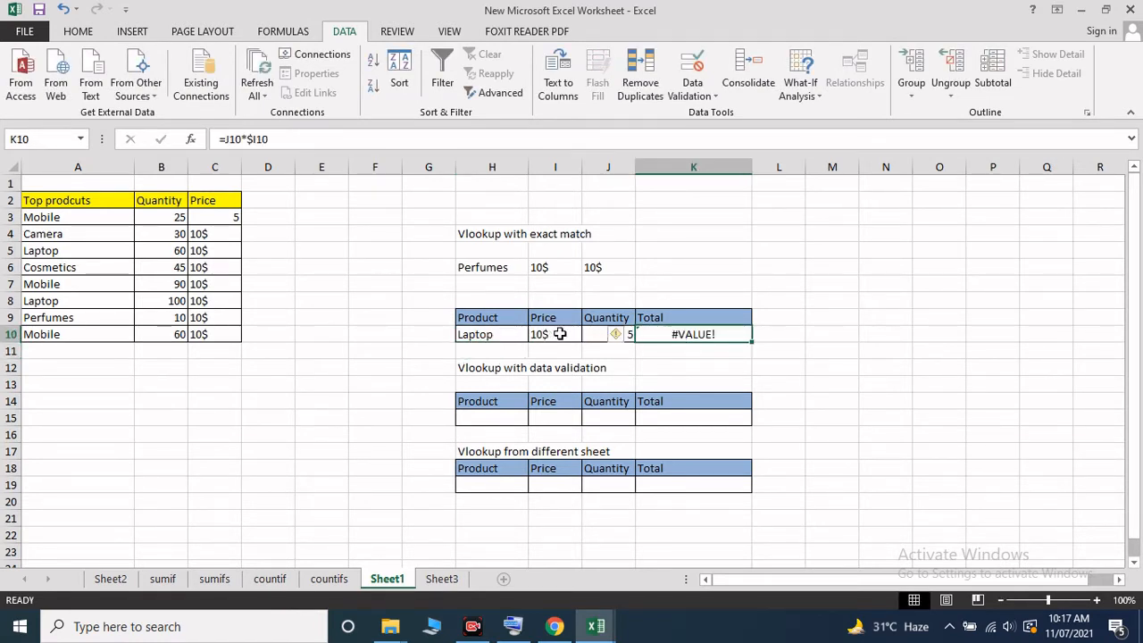
Remove the dollar sign from the Camera price in C4 so the cell contains the number 10
click(217, 233)
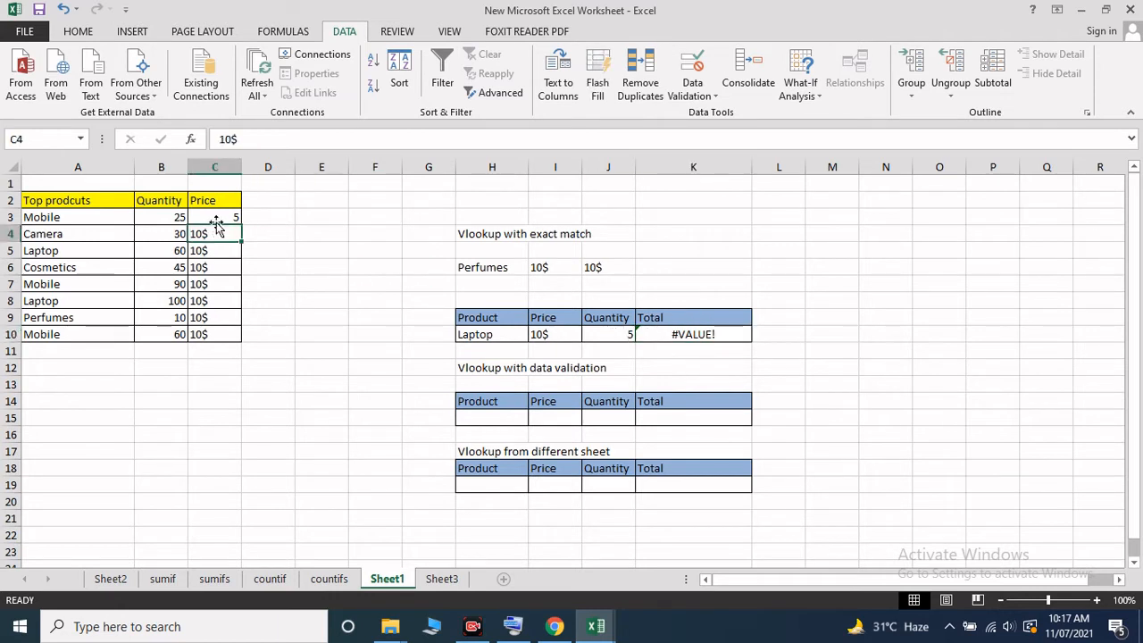
click(246, 139)
key(BackSpace)
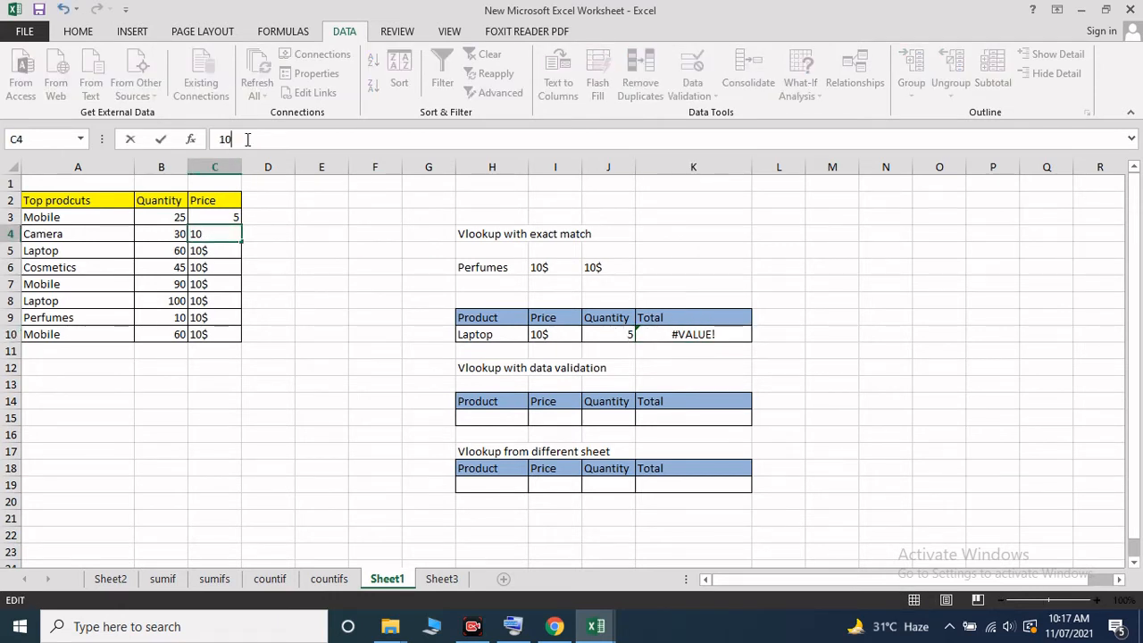
key(Return)
Check the product in H10 and inspect the VLOOKUP formula and its referenced range in Price cell I10
click(518, 337)
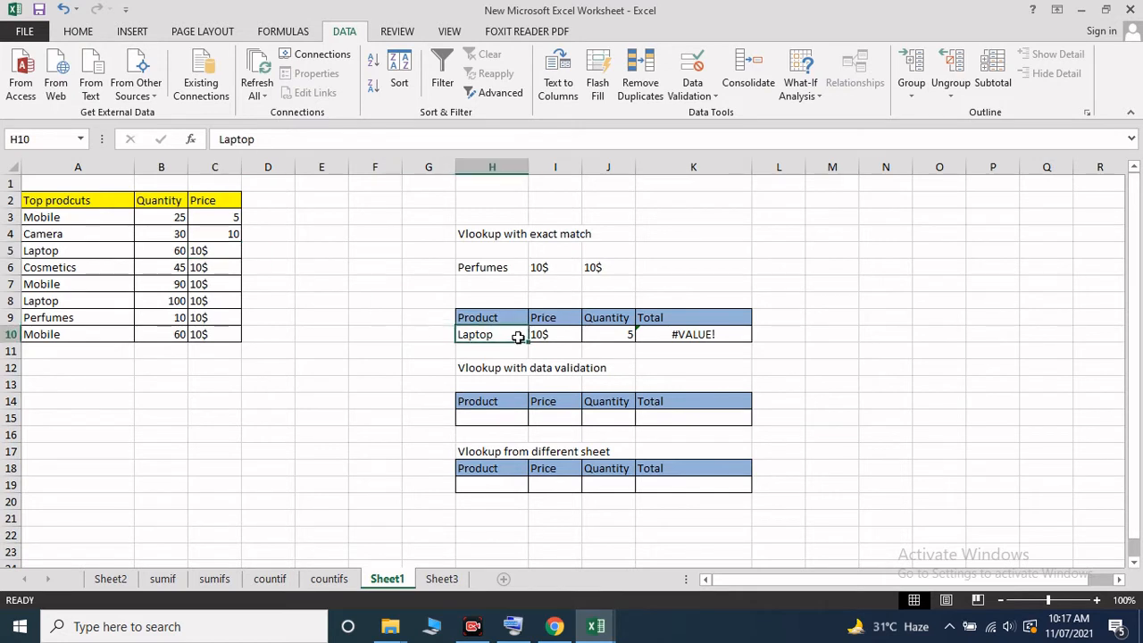
click(564, 337)
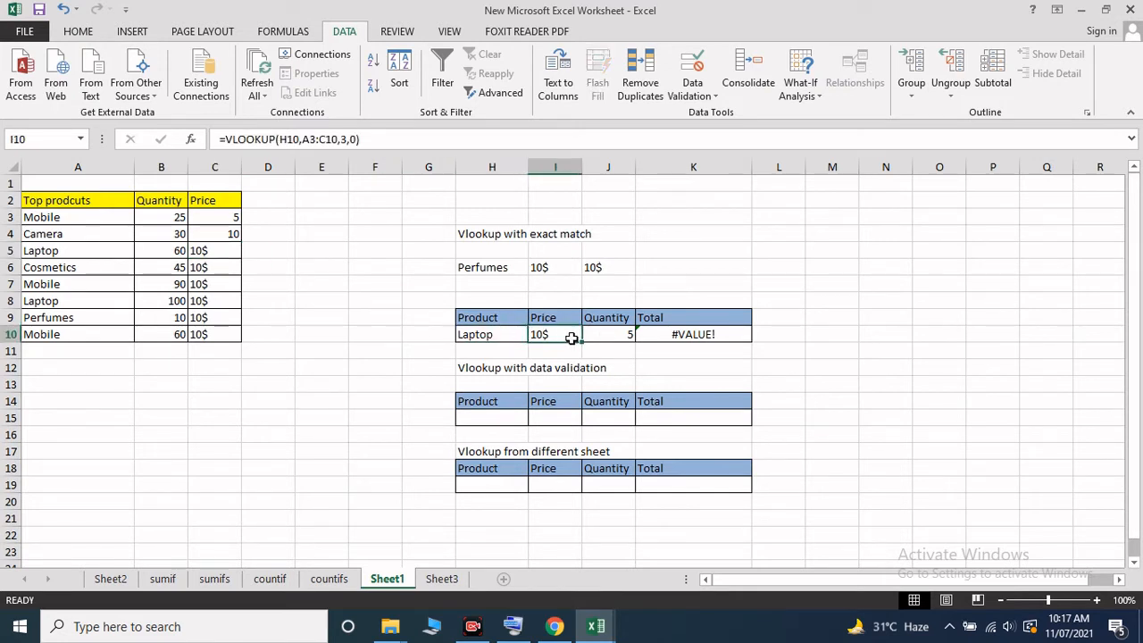
double_click(559, 335)
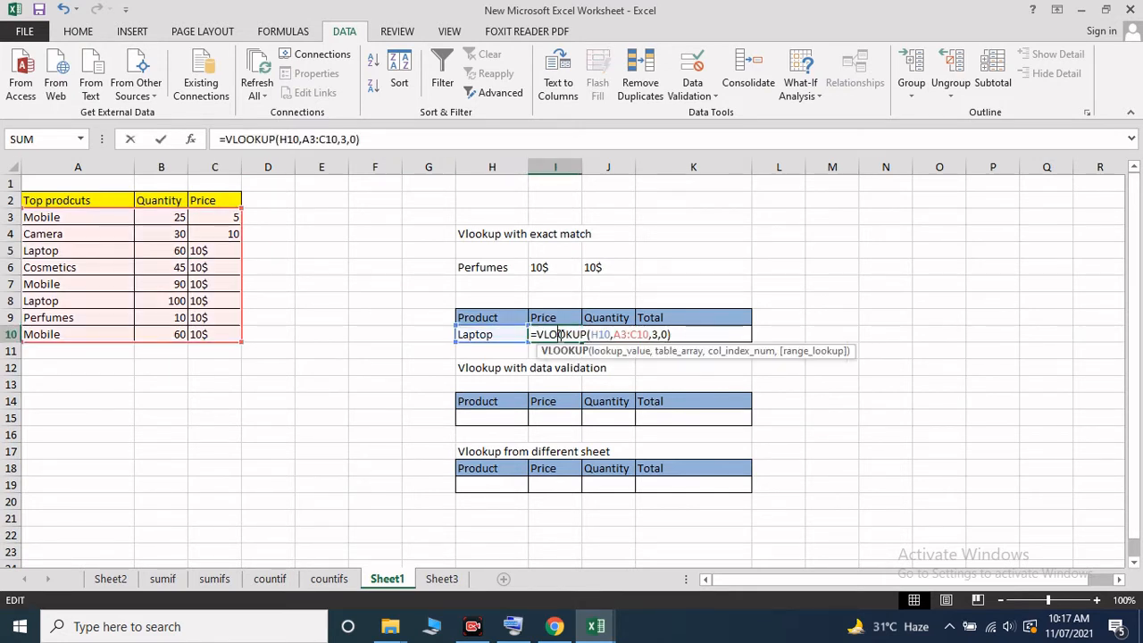
click(795, 268)
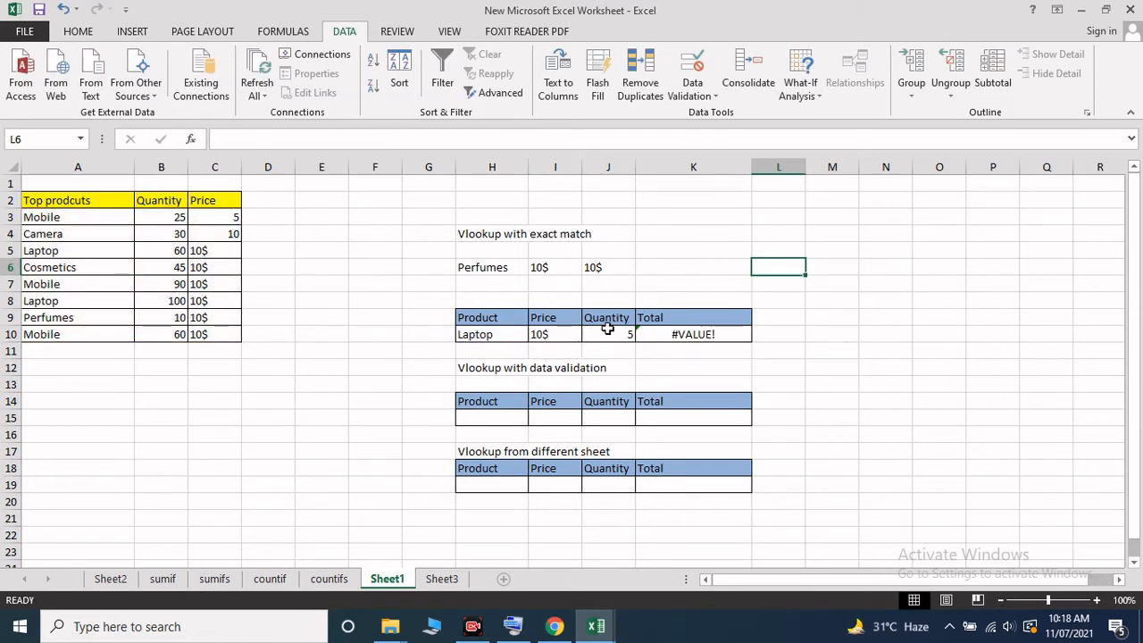
click(405, 335)
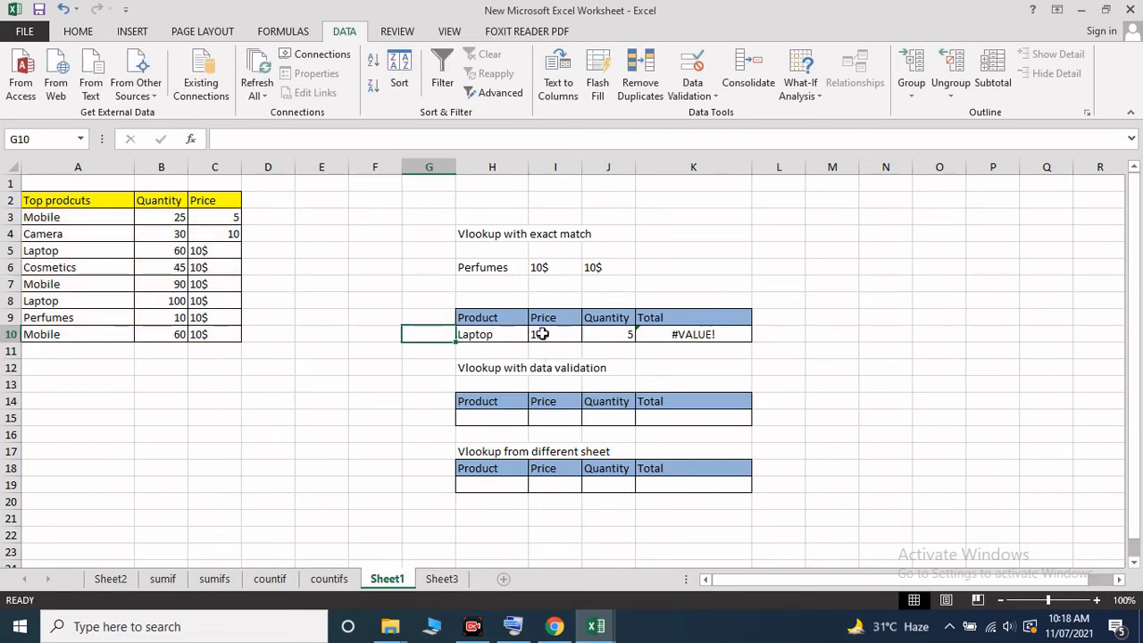
Remove the dollar sign from the second Laptop price in C8, leaving 10
click(203, 300)
click(239, 139)
key(BackSpace)
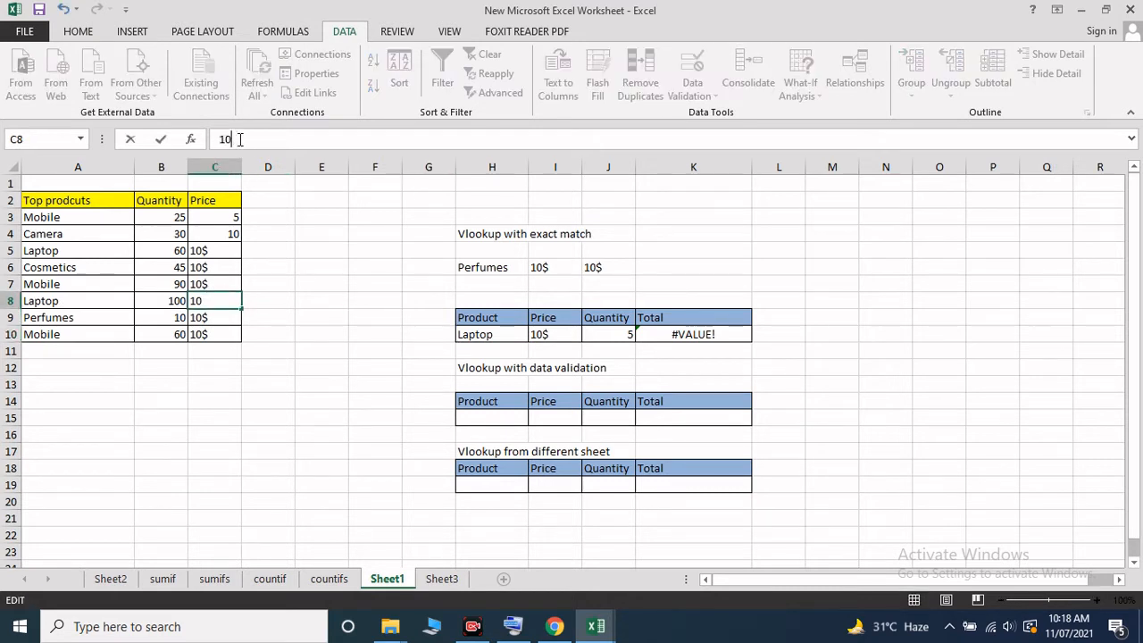
key(Return)
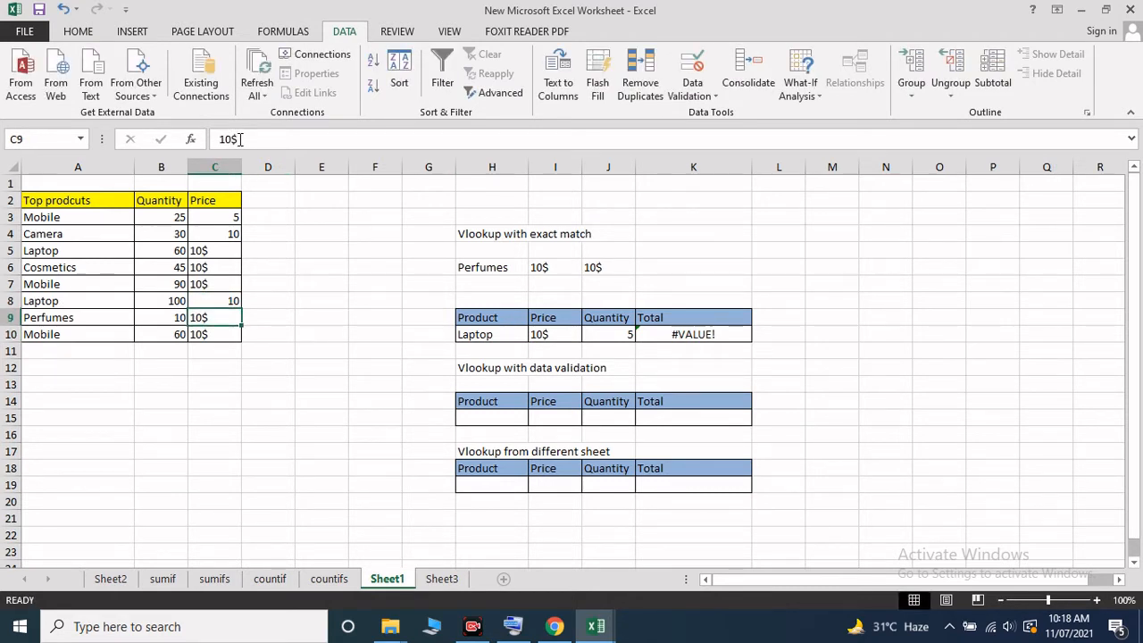
Review row 10 of the exact-match table from Product to Total and inspect the lookup range in I10
click(506, 334)
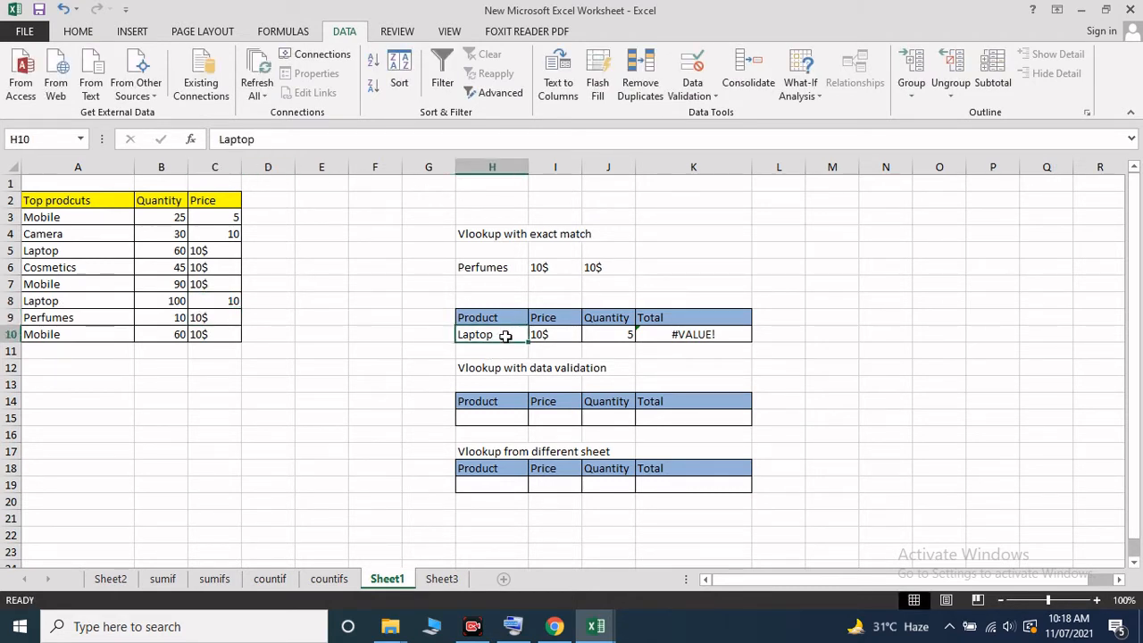
click(560, 335)
click(587, 339)
click(701, 332)
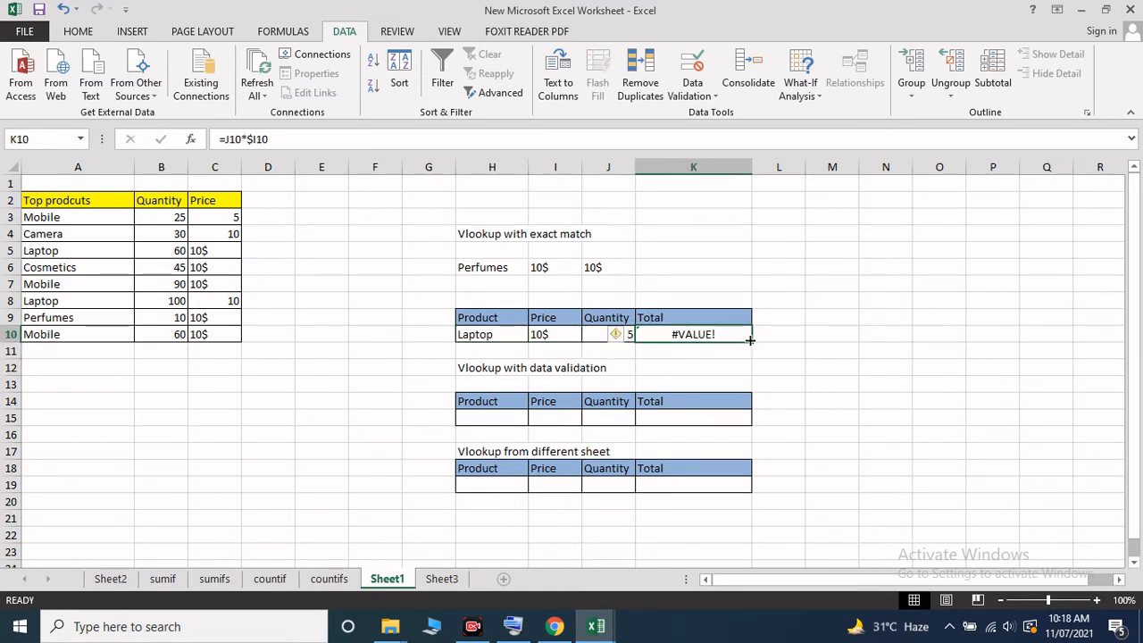
double_click(573, 334)
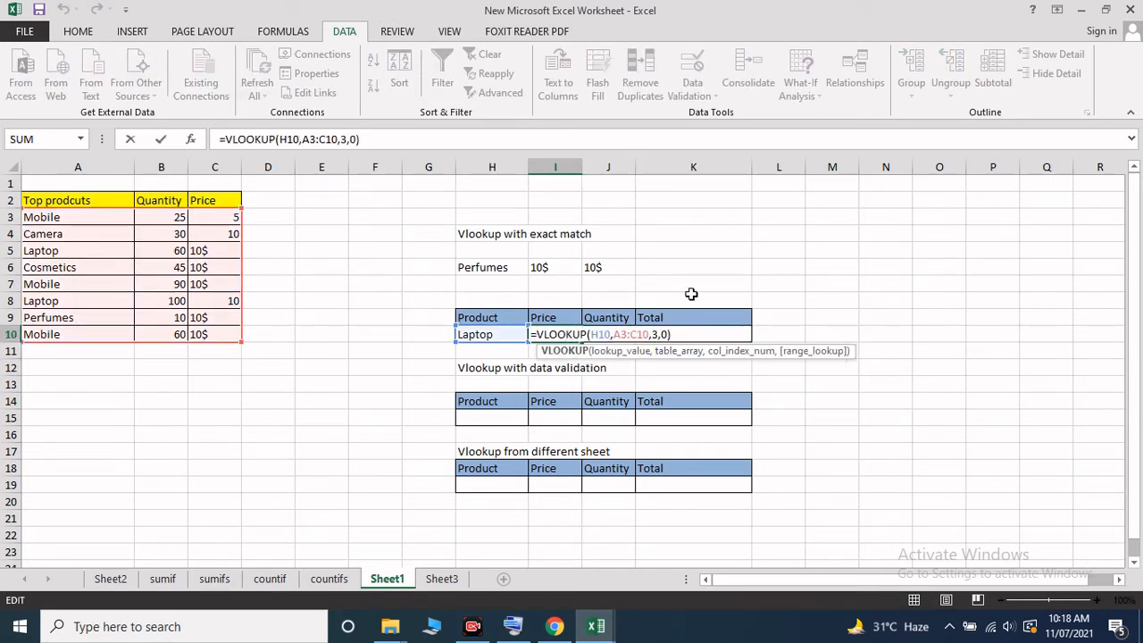
click(758, 270)
Clear the contents of the Total cell K10
click(737, 334)
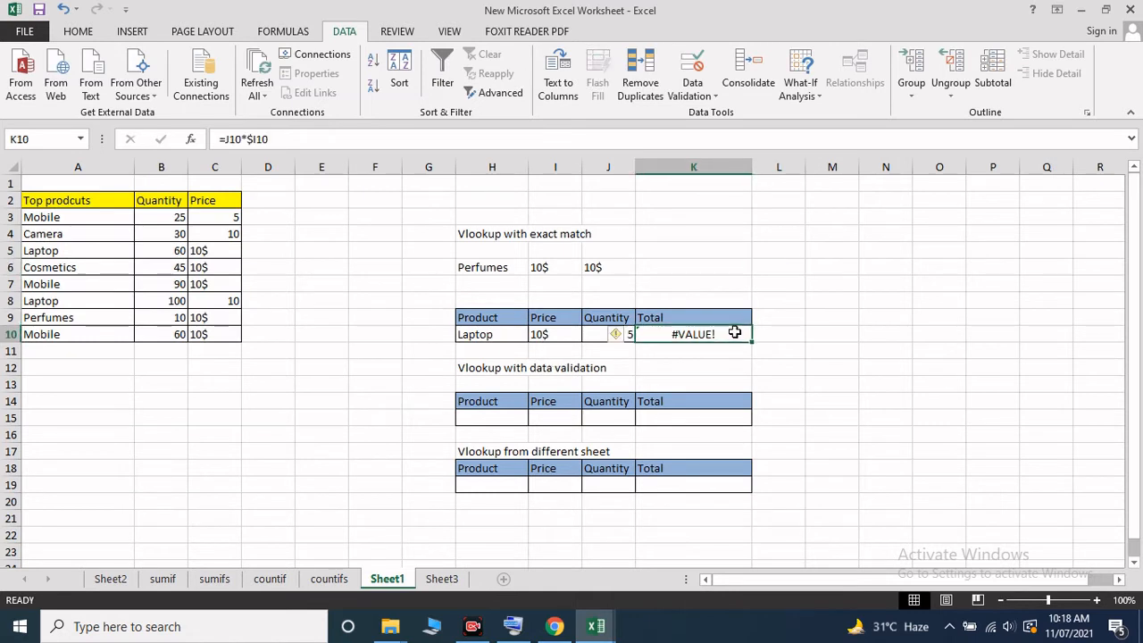
right_click(734, 333)
click(799, 429)
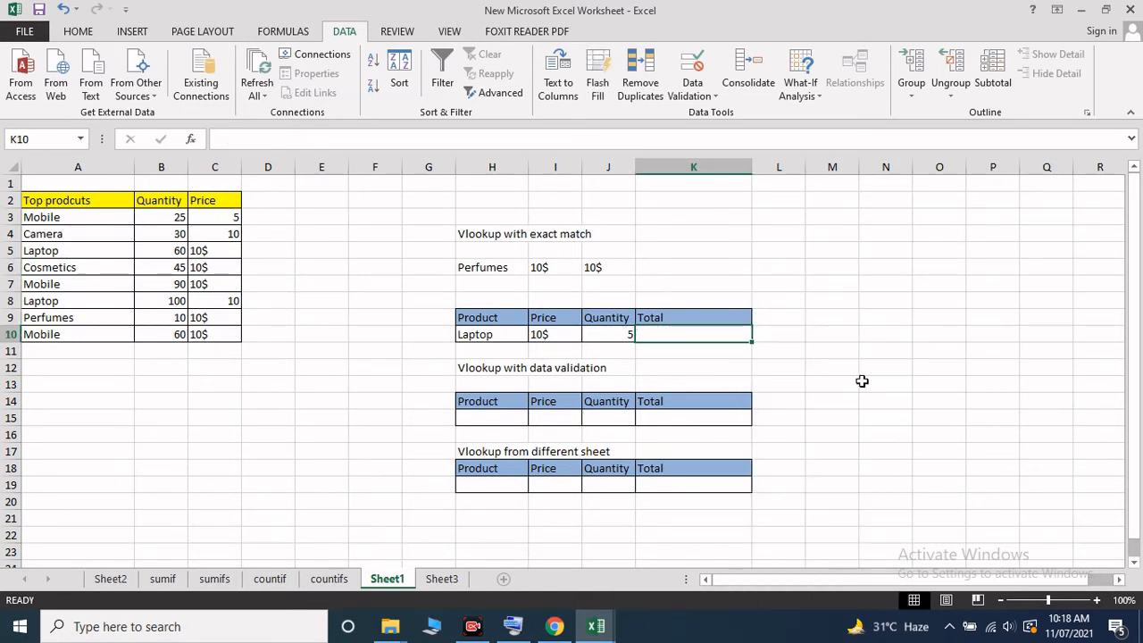
click(879, 382)
Choose Mobile as the product in H15 from the data validation list
click(516, 416)
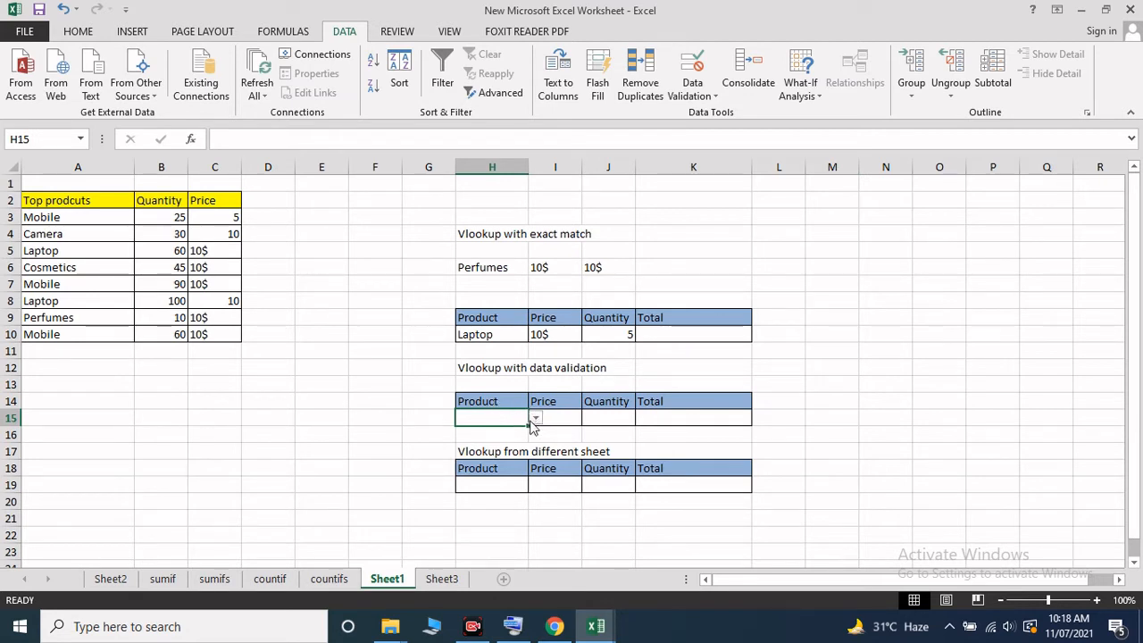
click(535, 419)
click(504, 477)
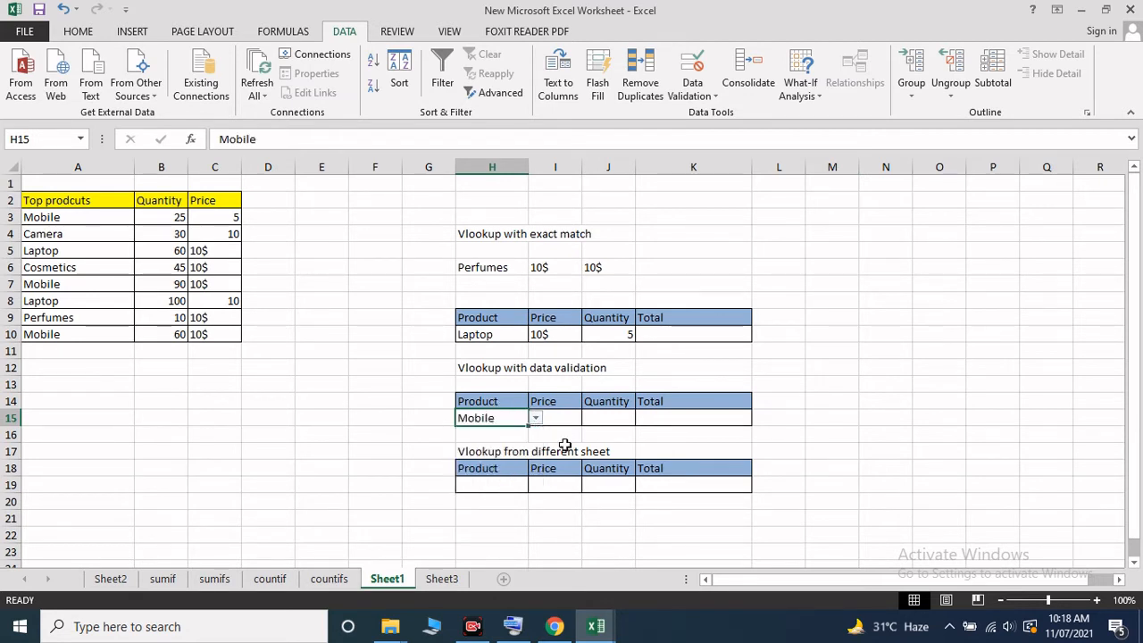
Copy the VLOOKUP price formula from I10 into Price cell I15 of the data validation table
click(568, 334)
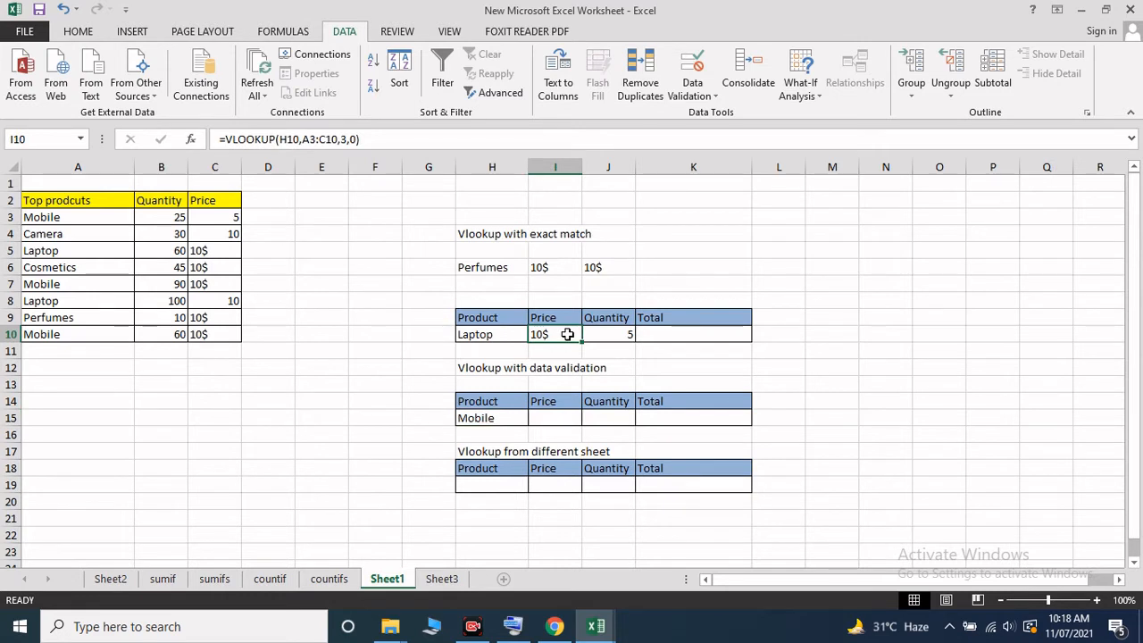
key(ctrl+c)
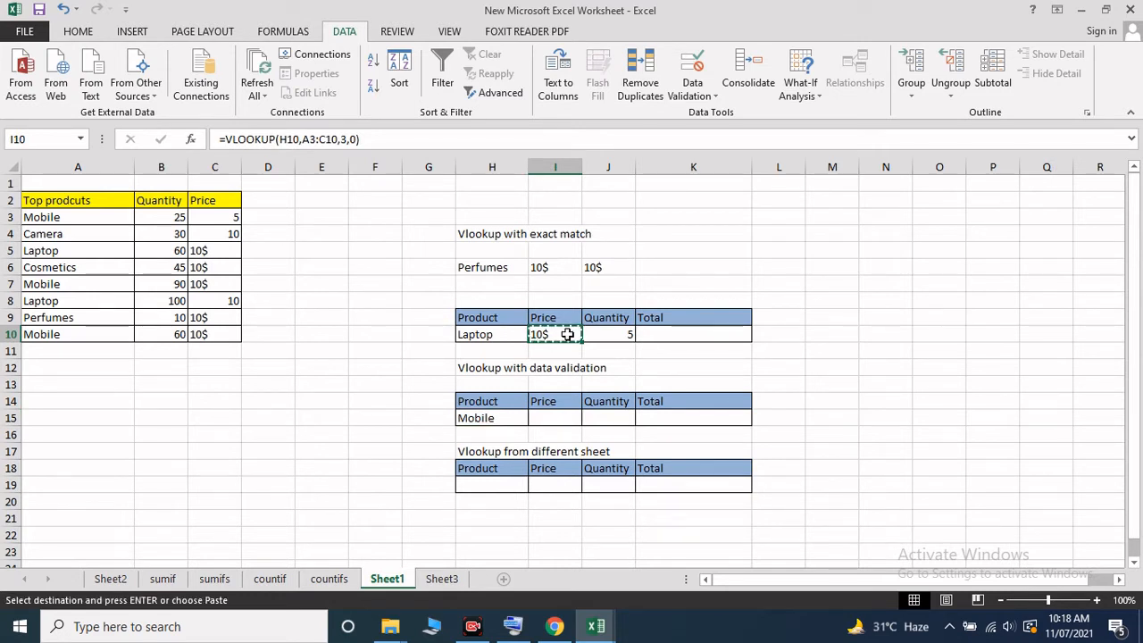
click(561, 418)
key(ctrl+v)
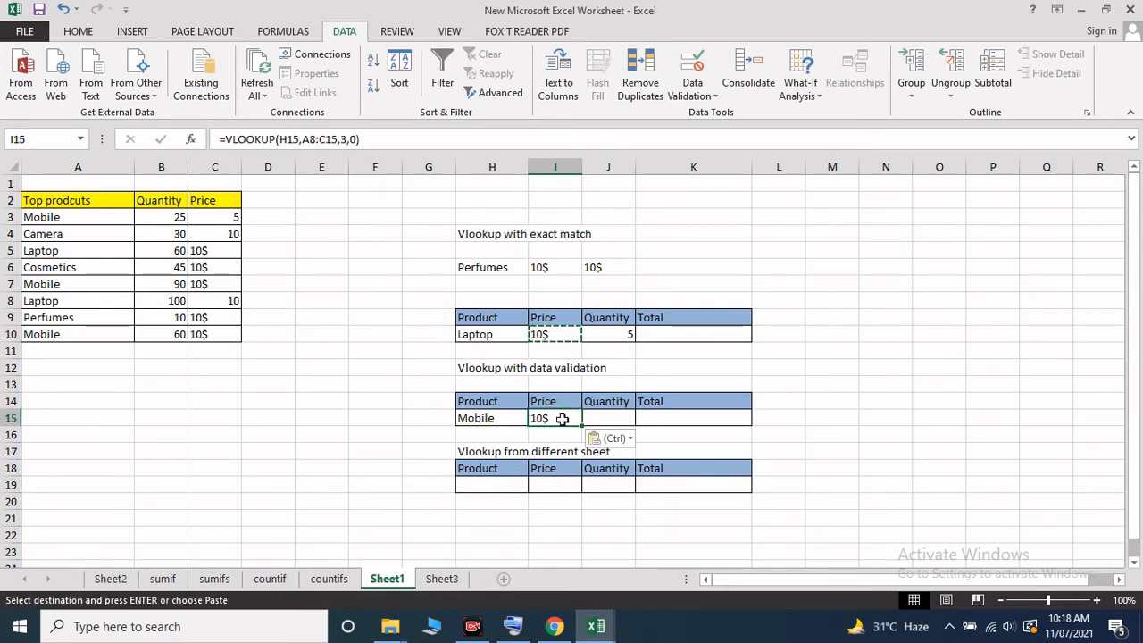
Enter a quantity of 5 in J15 of the data validation table
click(591, 417)
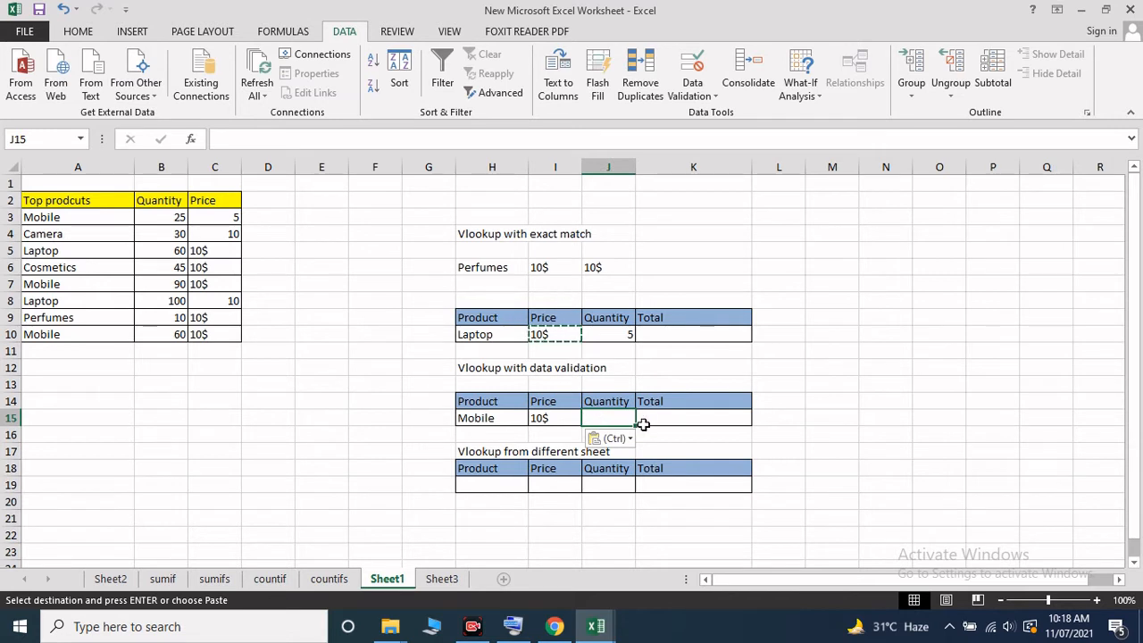
click(604, 334)
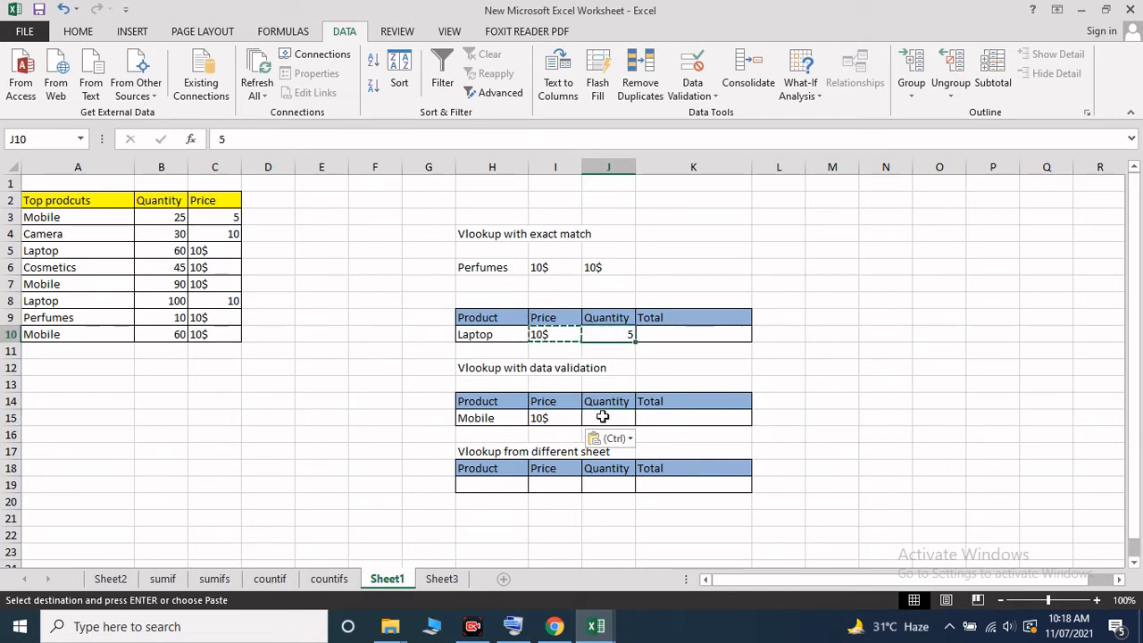
click(555, 414)
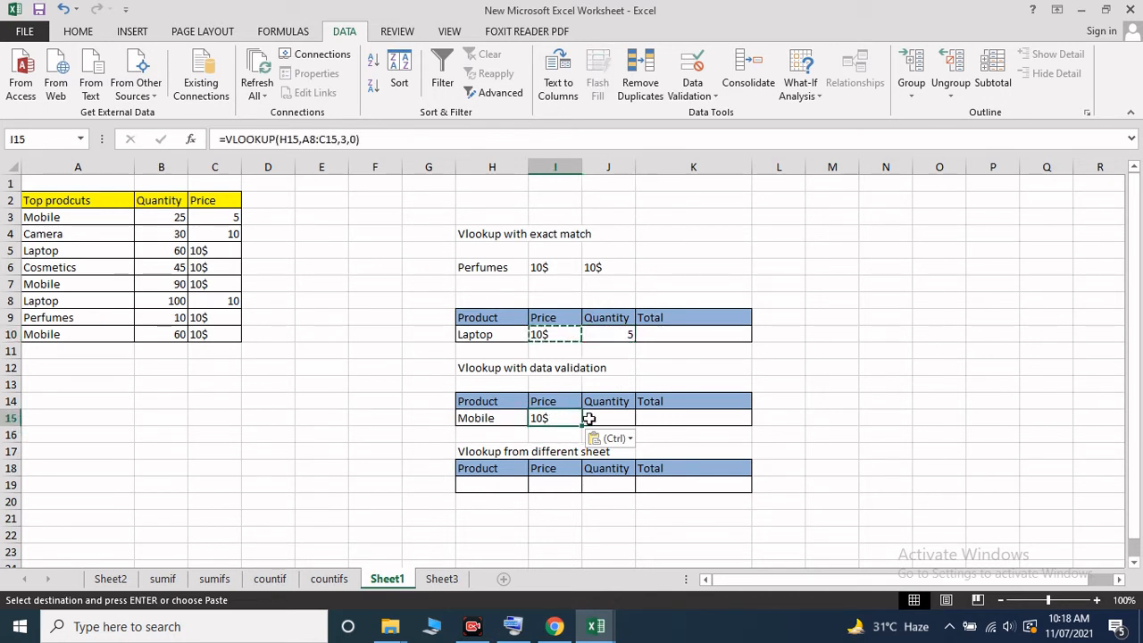
click(590, 418)
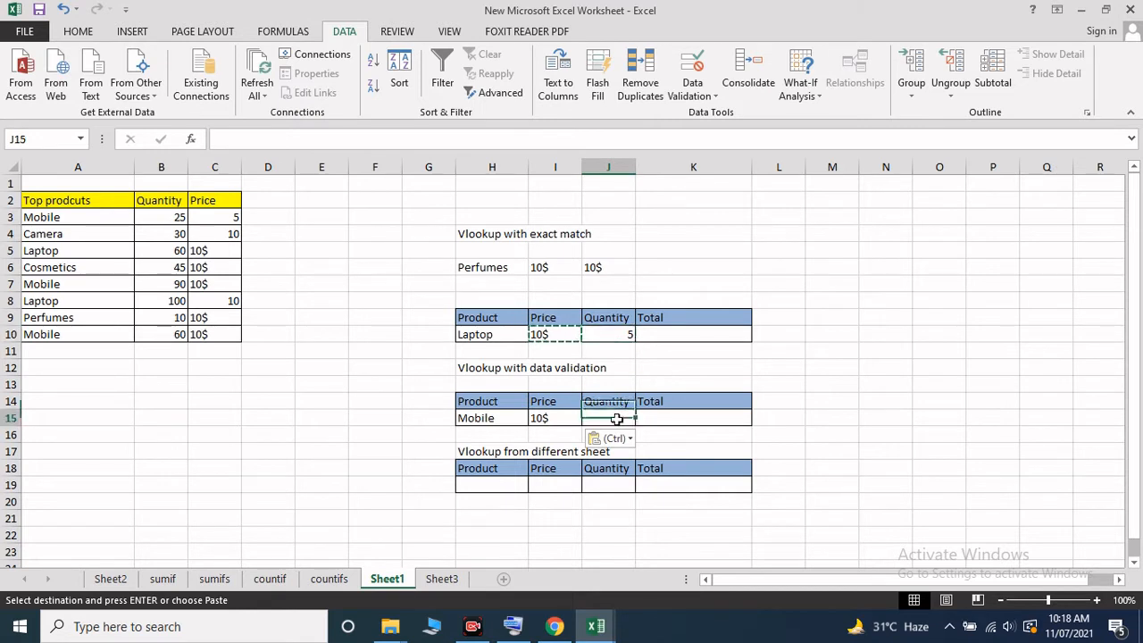
text(5)
click(681, 416)
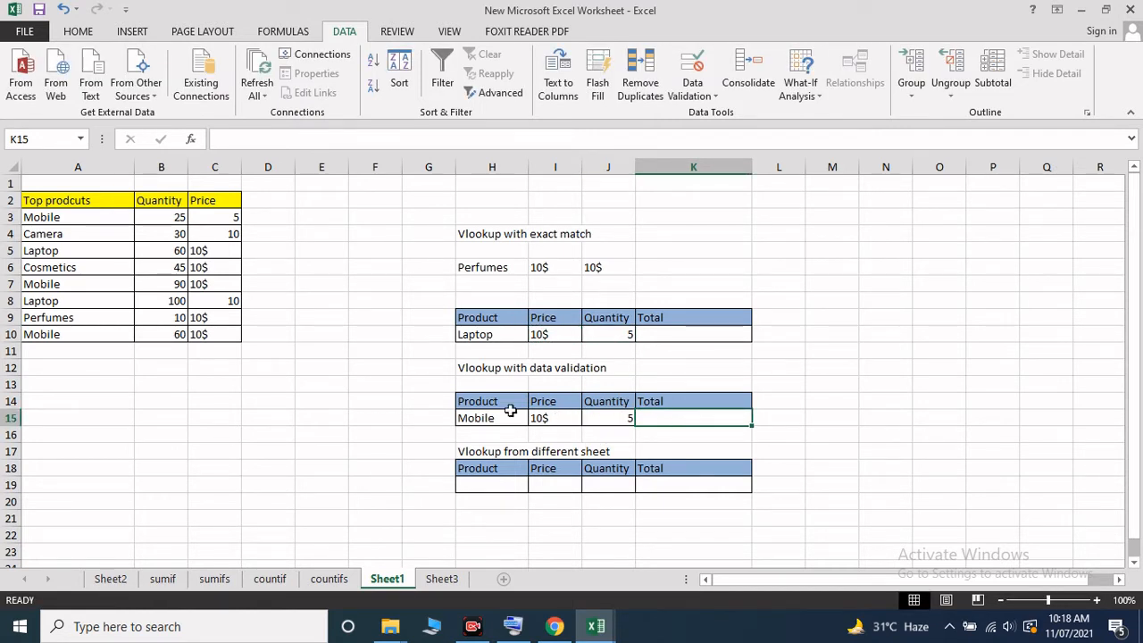
Remove the dollar signs from the Laptop, Cosmetics and Mobile prices in C5, C6 and C7, leaving 10 in each
drag(222, 219, 224, 326)
click(221, 250)
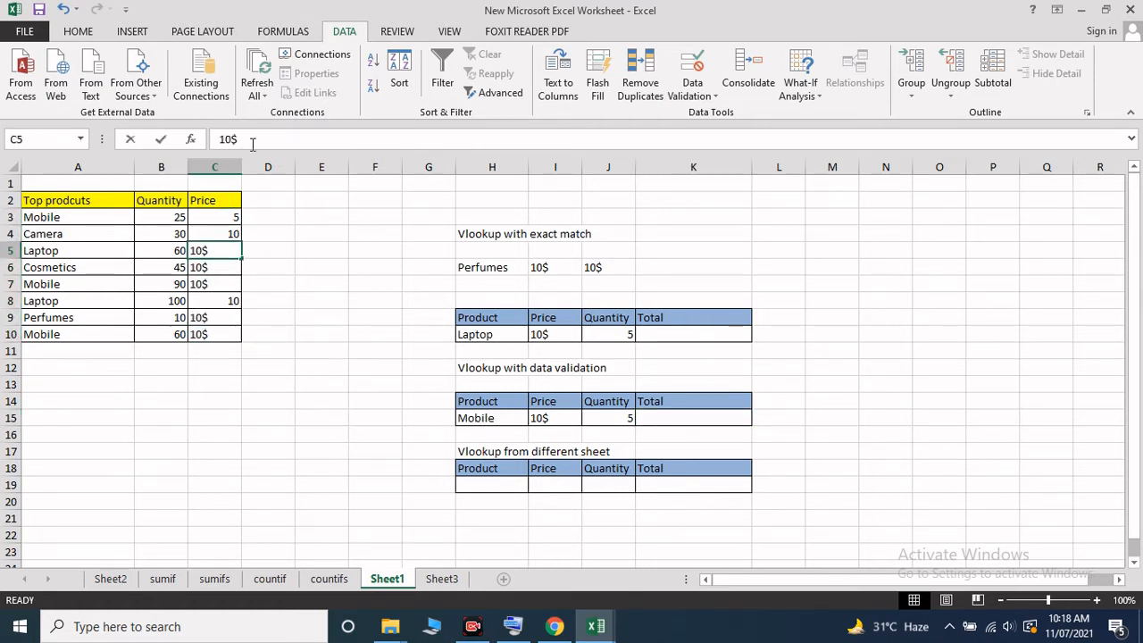
click(252, 143)
key(BackSpace)
click(225, 268)
click(255, 142)
key(BackSpace)
click(231, 284)
click(263, 141)
key(BackSpace)
Remove the dollar signs from the Perfumes and Mobile prices in C9 and C10, leaving 10 in each
click(207, 317)
key(F2)
key(BackSpace)
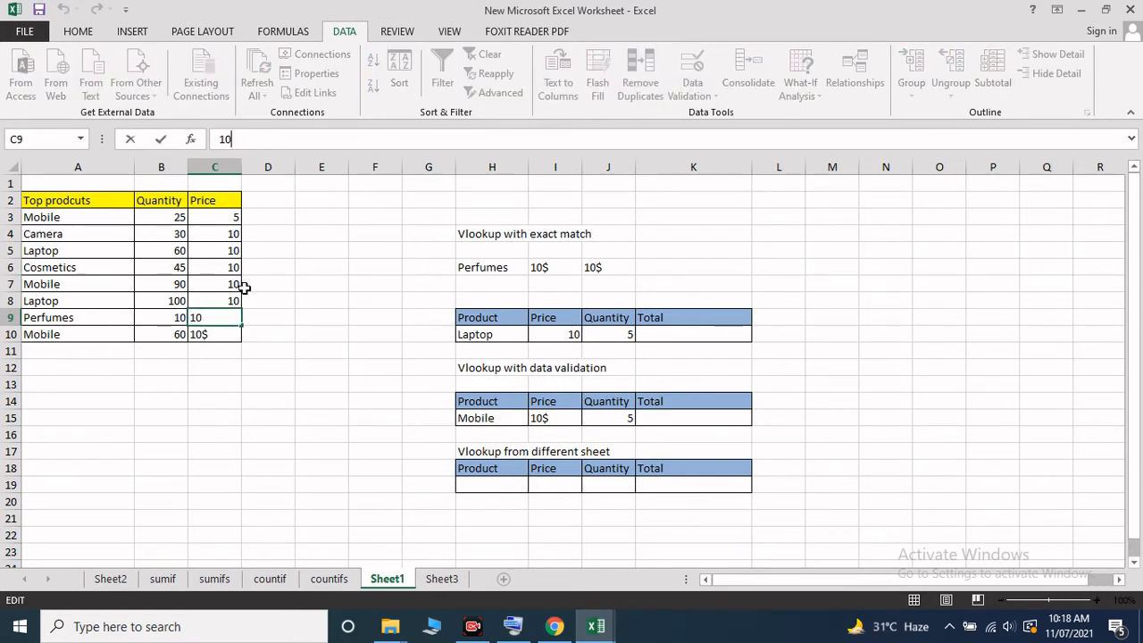
click(219, 332)
key(BackSpace)
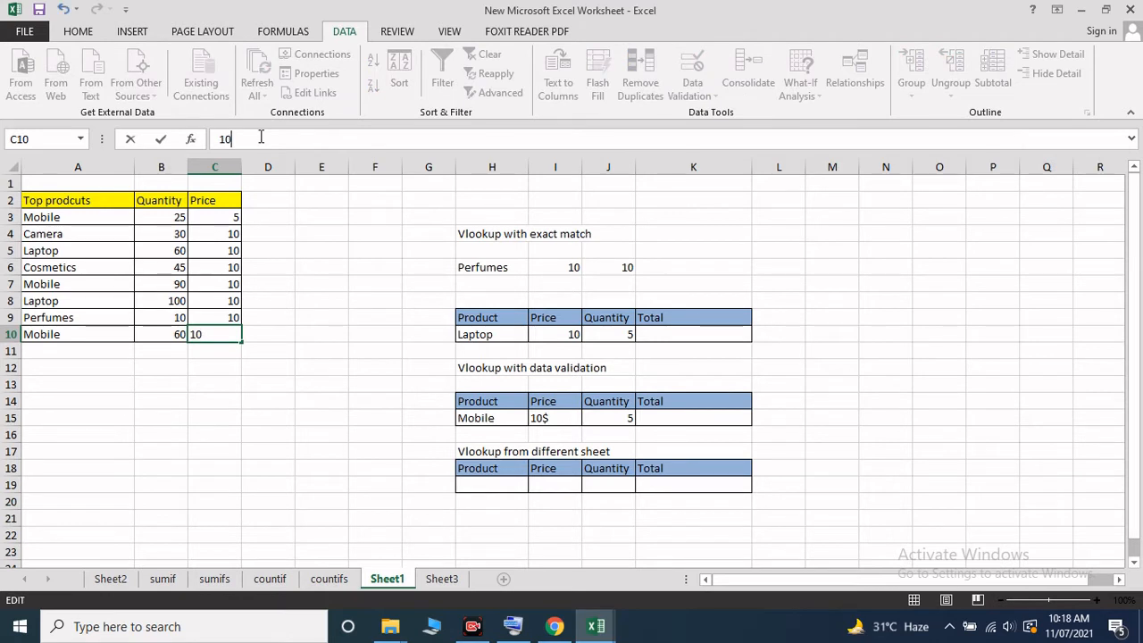
key(Return)
Center the prices in C3:C10 horizontally
drag(214, 216, 206, 332)
click(73, 32)
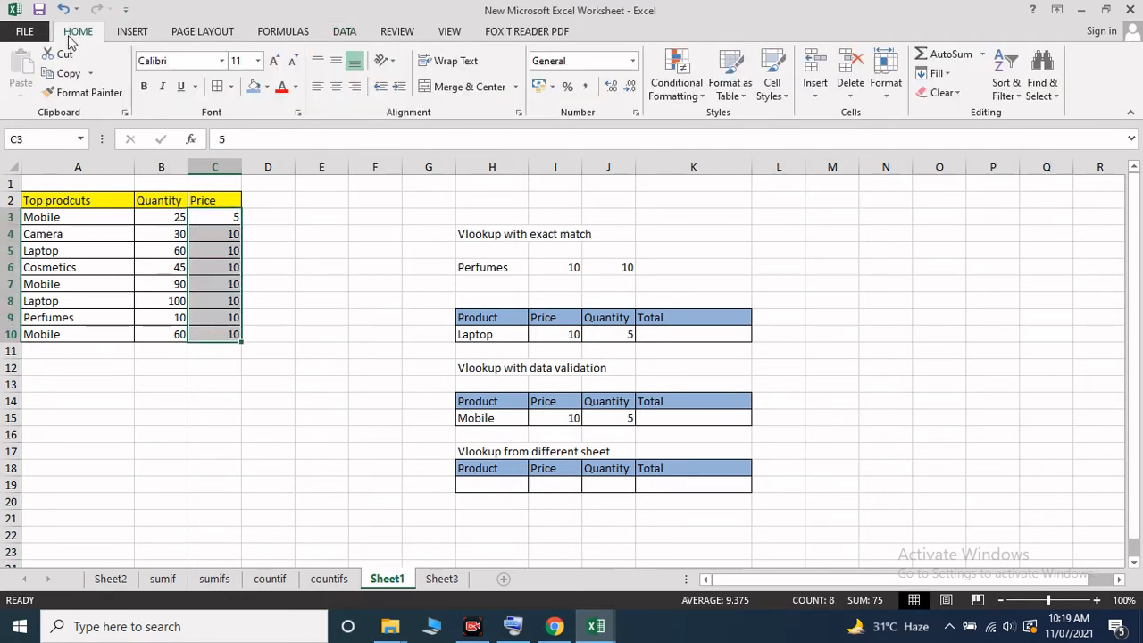
click(335, 86)
click(831, 382)
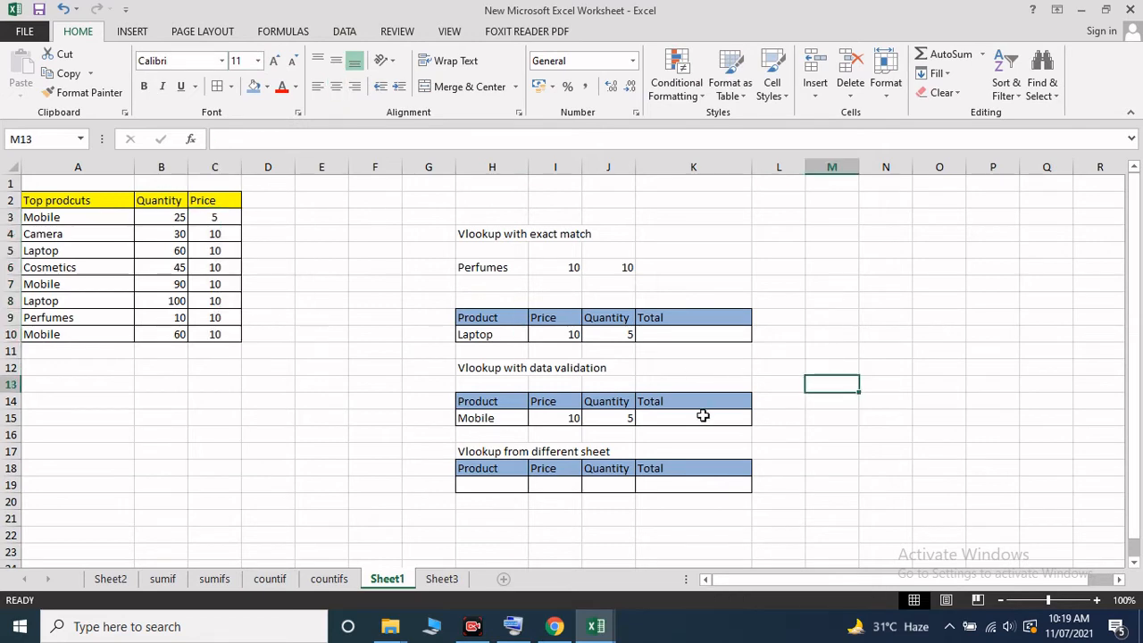
Calculate the Total in K15 by multiplying price by quantity with =I15*J15
click(703, 416)
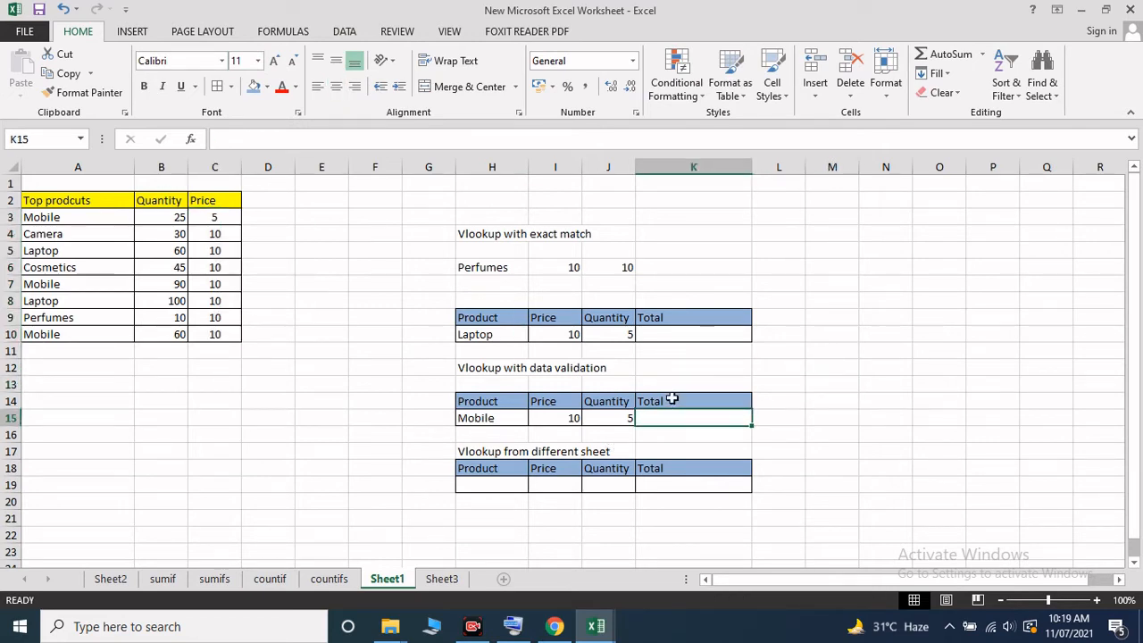
click(505, 629)
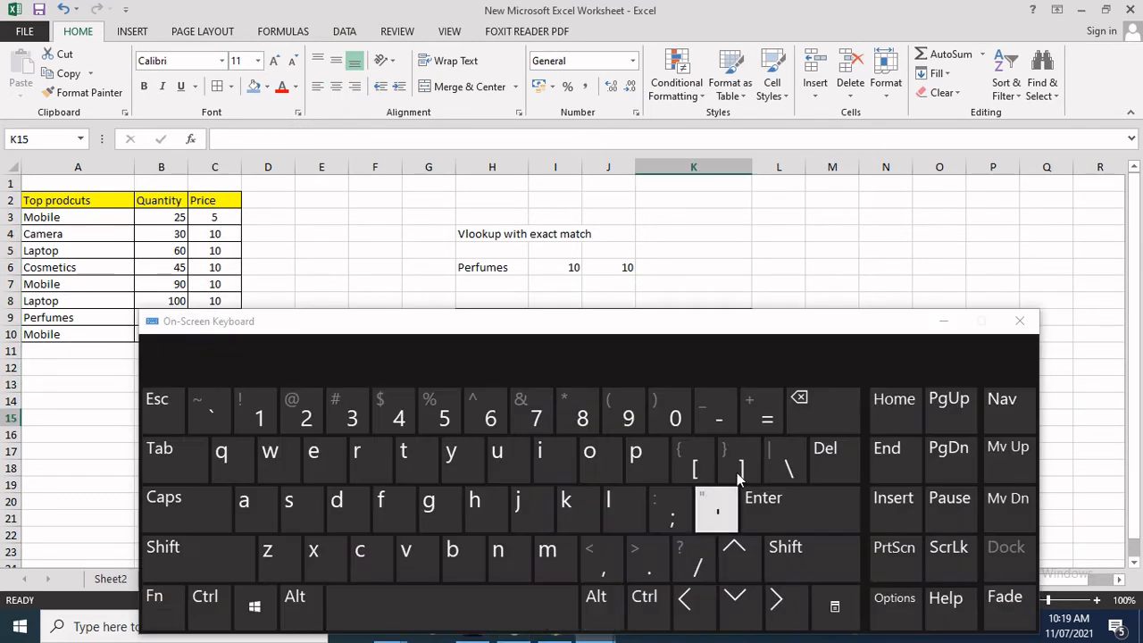
click(763, 412)
click(943, 321)
click(576, 417)
text(*)
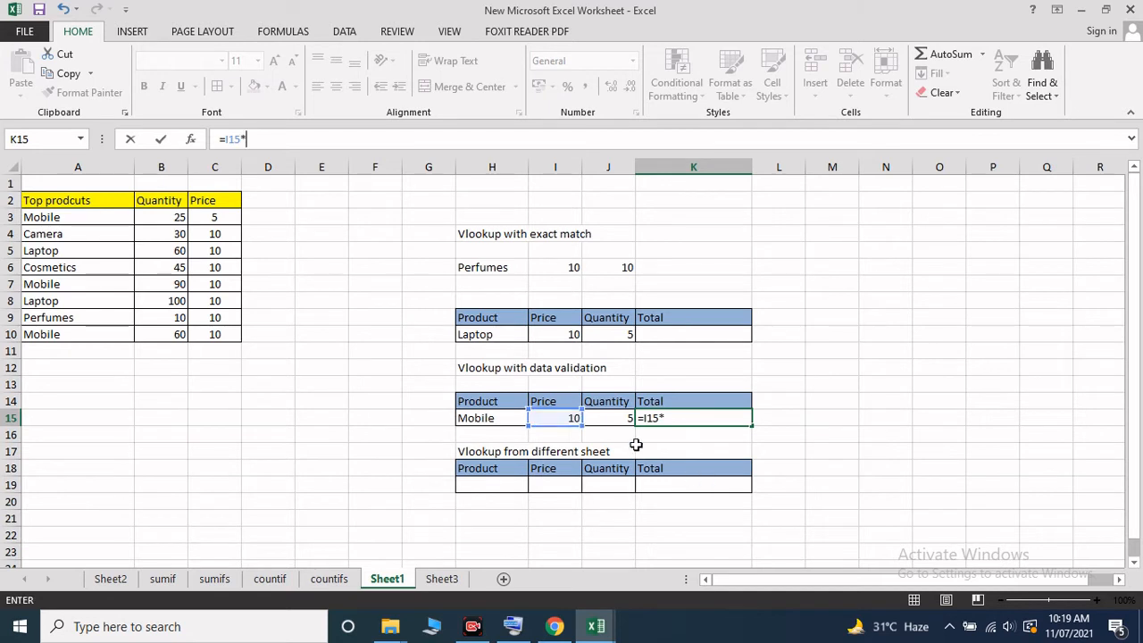
click(610, 416)
key(Return)
click(755, 415)
Test the lookup by changing the product in H15 to Laptop and after that to Cosmetics
click(519, 419)
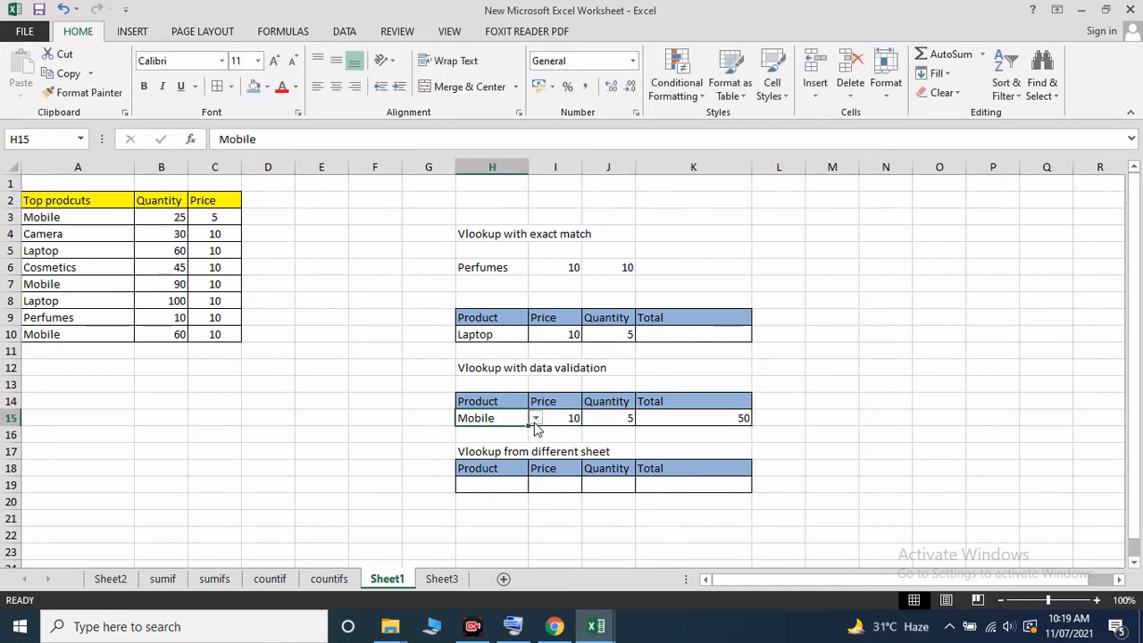
click(535, 418)
click(511, 448)
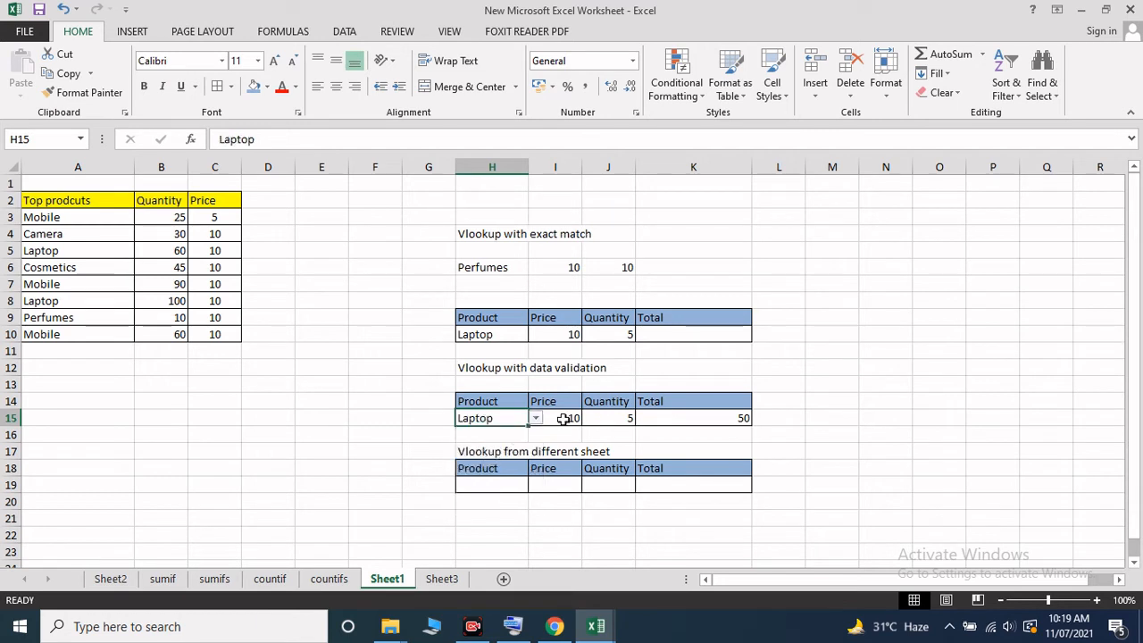
click(567, 419)
click(523, 421)
click(535, 418)
click(480, 465)
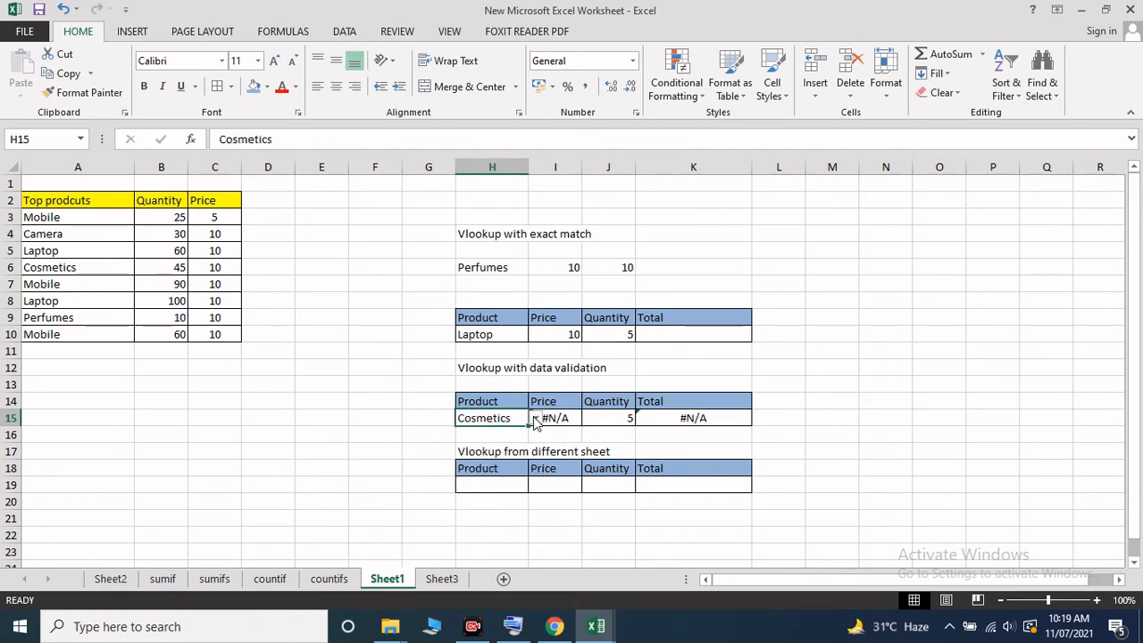
Test the data validation lookup by changing the product in H15 to Mobile and after that to Perfumes
click(535, 418)
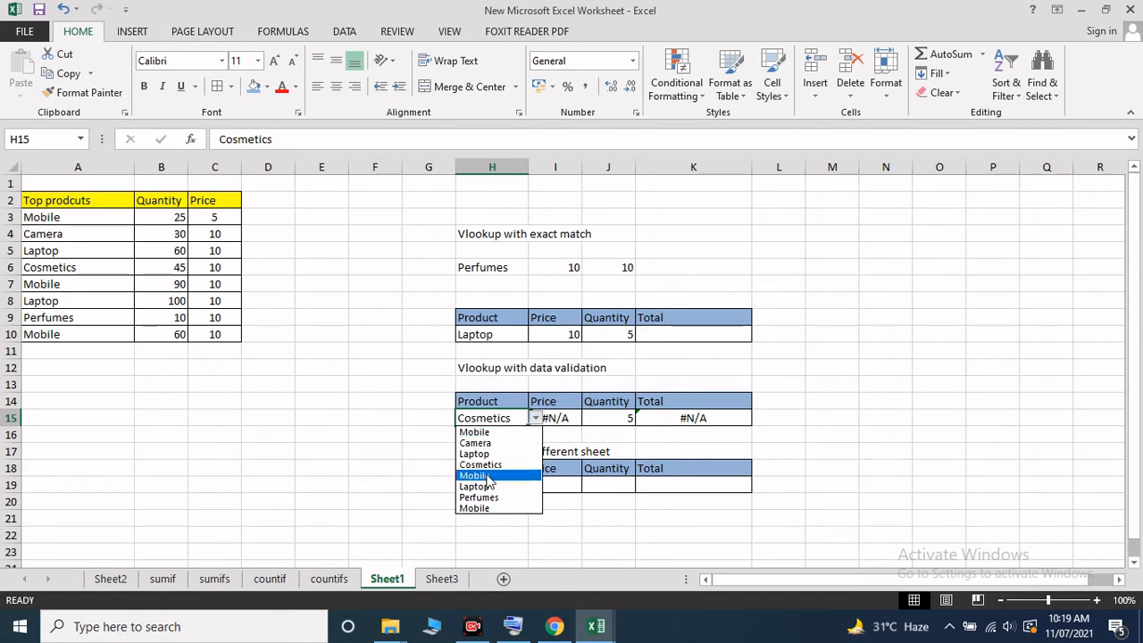
click(488, 475)
click(535, 418)
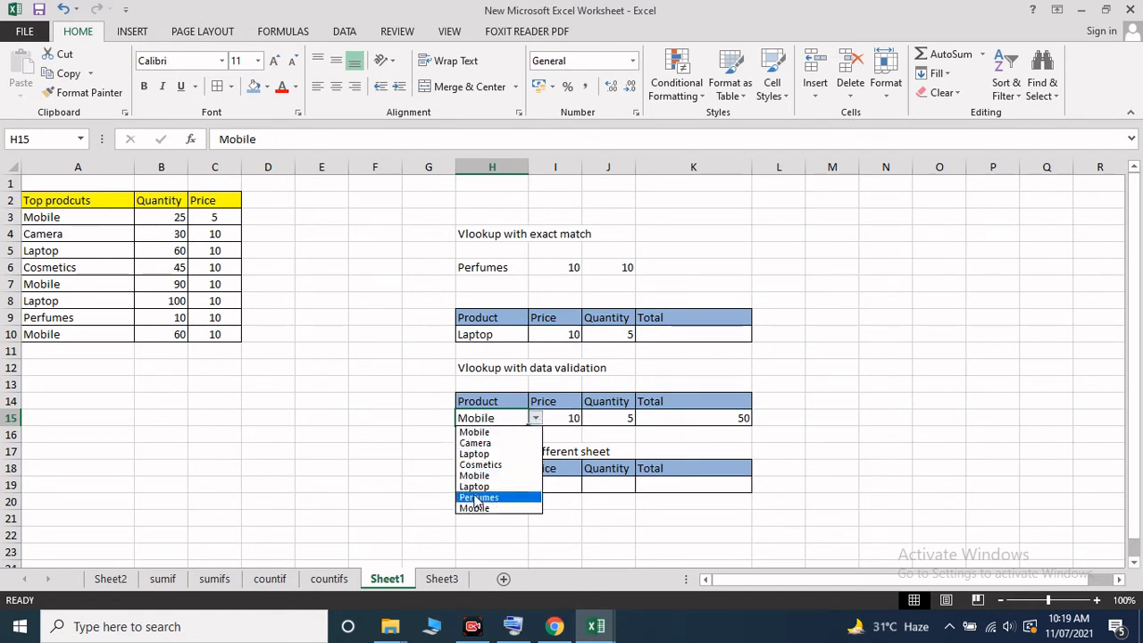
click(476, 497)
click(613, 406)
click(576, 425)
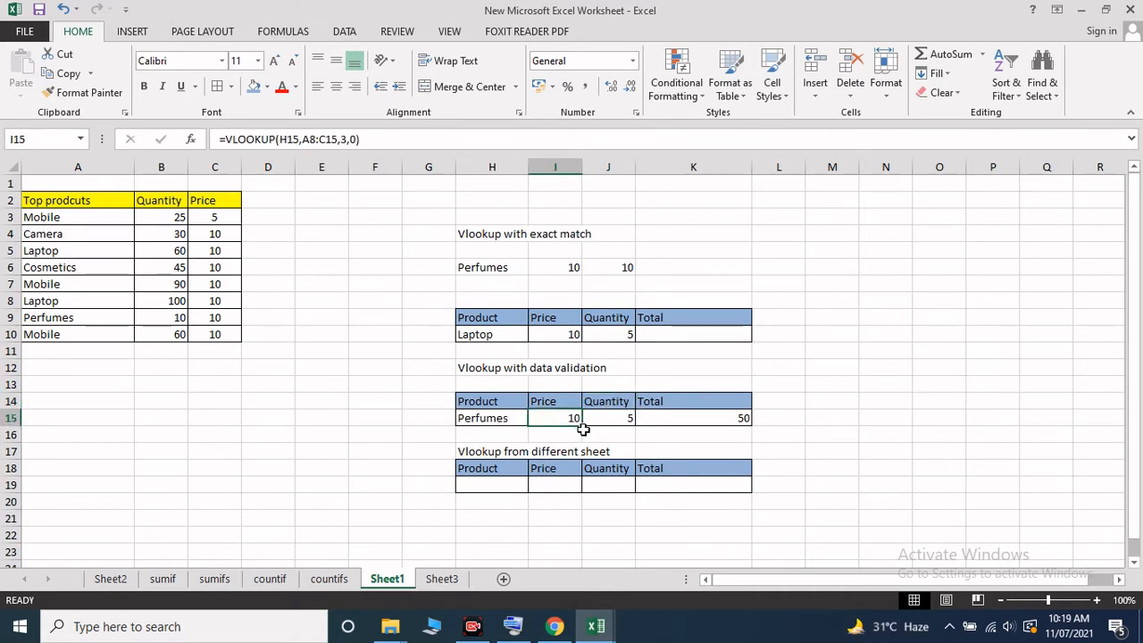
click(764, 435)
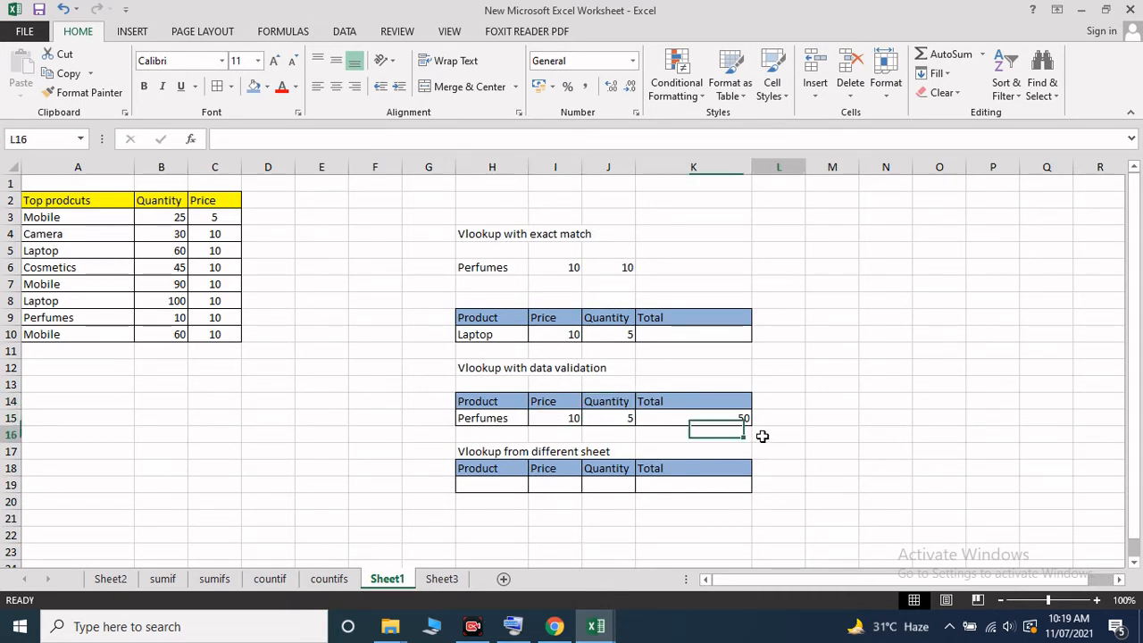
Review the data validation settings of product cell H15 and the choices in its dropdown list
click(502, 416)
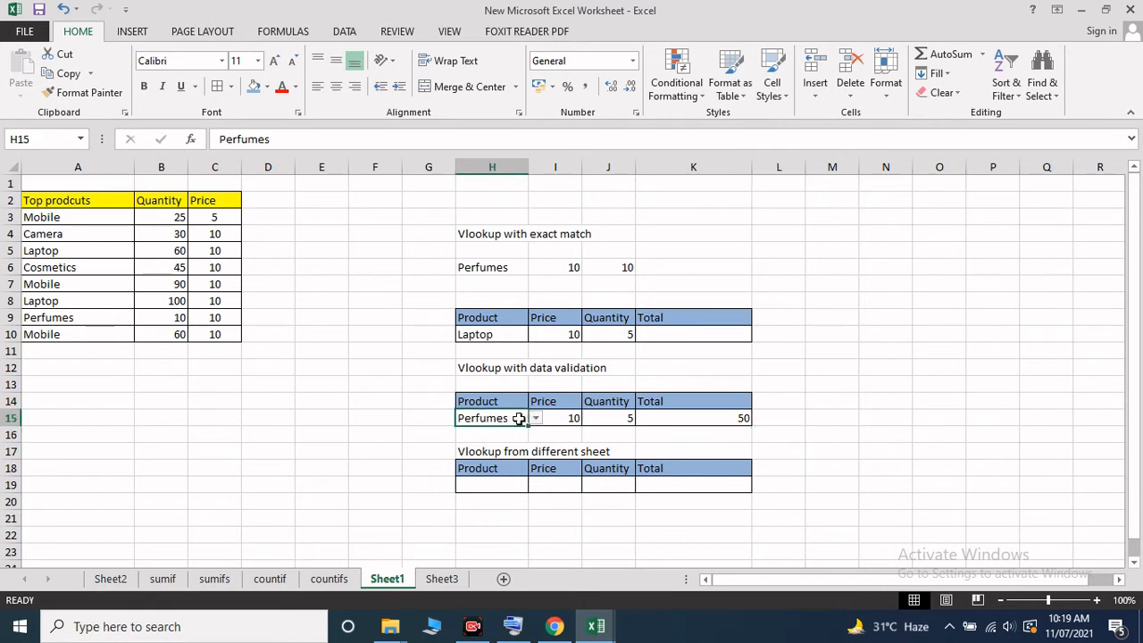
click(344, 34)
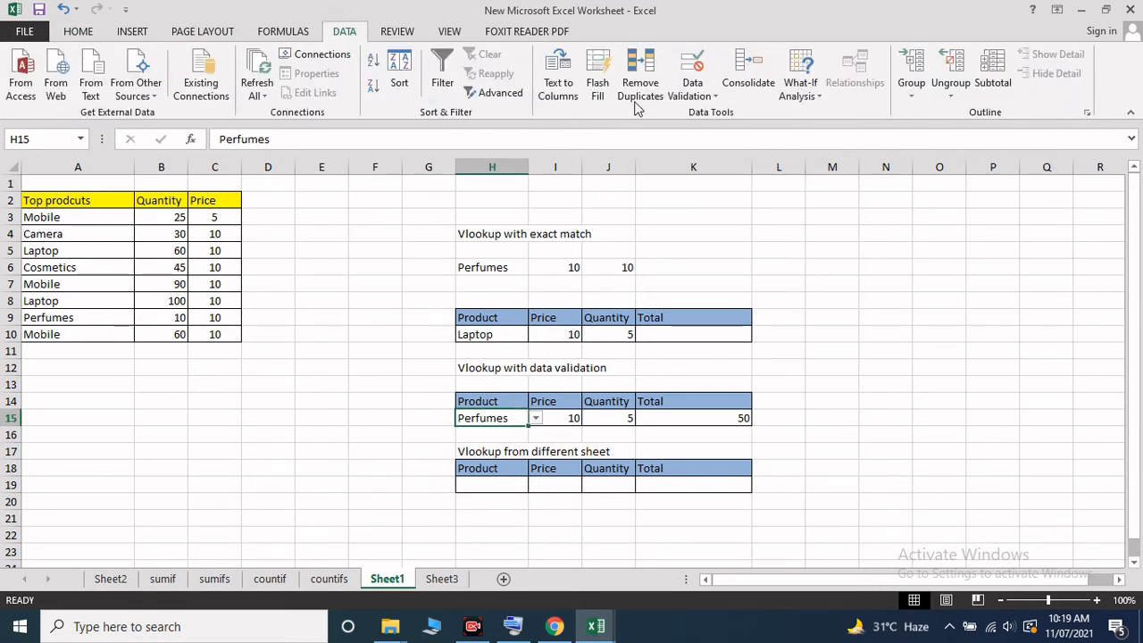
click(694, 93)
click(723, 117)
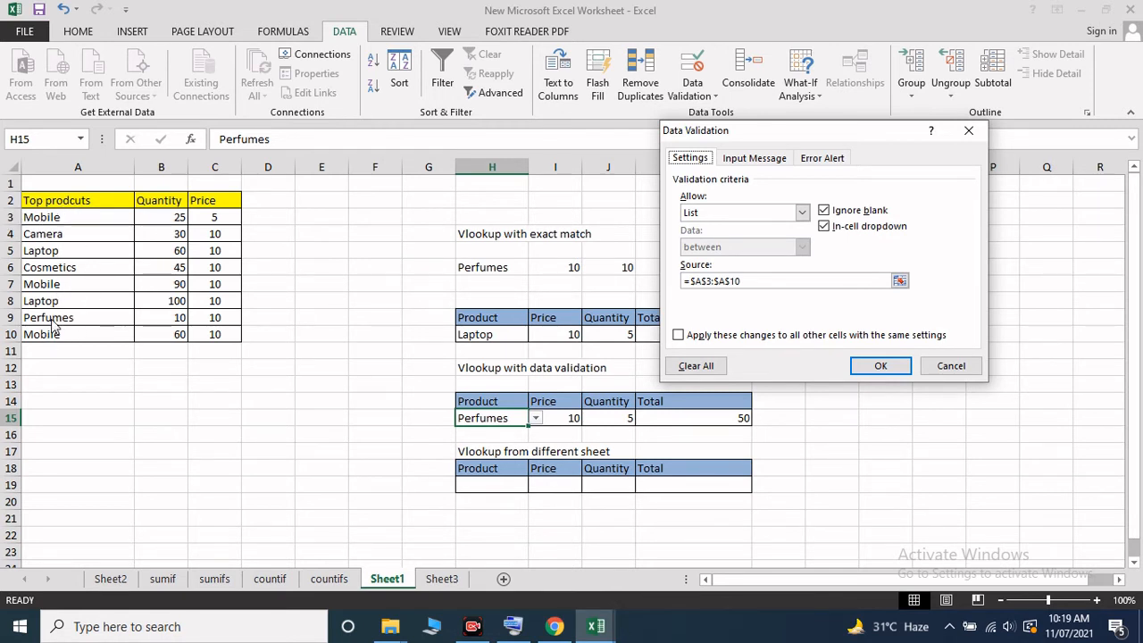
click(855, 366)
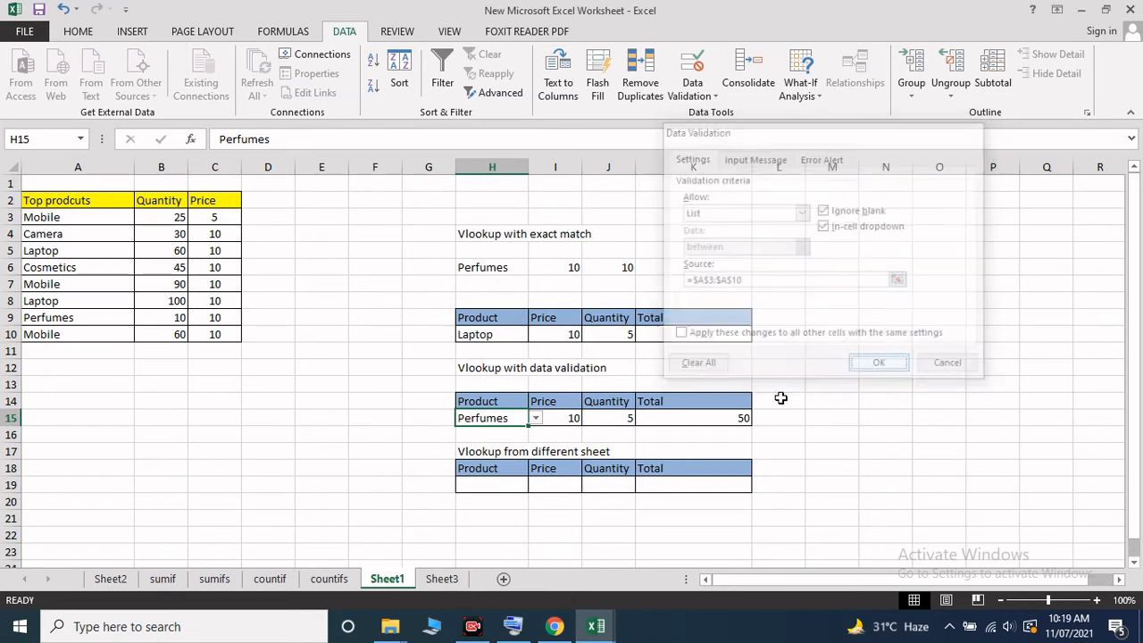
click(540, 421)
click(522, 418)
click(534, 418)
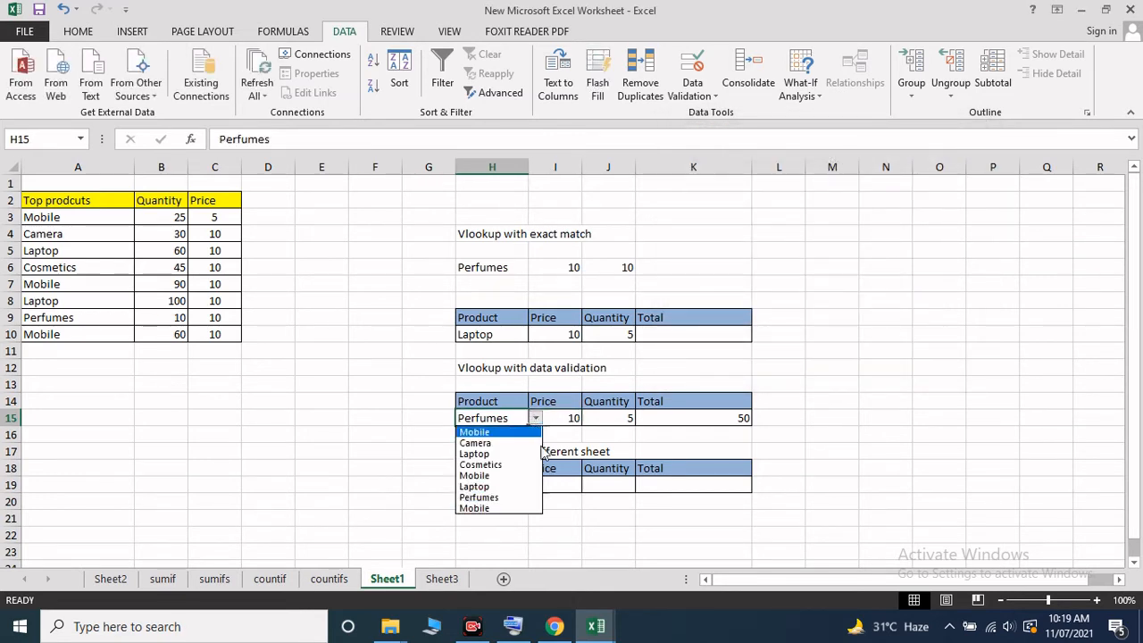
click(923, 377)
Choose Mobile as the product in H19 of the "Vlookup from different sheet" table
scroll(785, 194, down, 1)
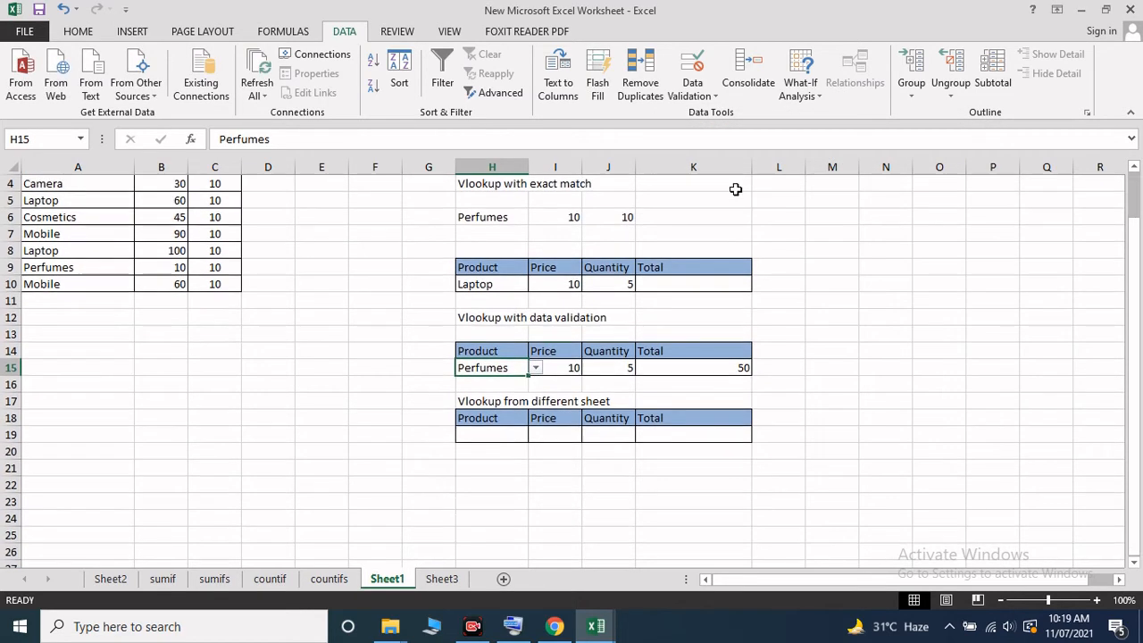
scroll(502, 438, up, 1)
click(506, 485)
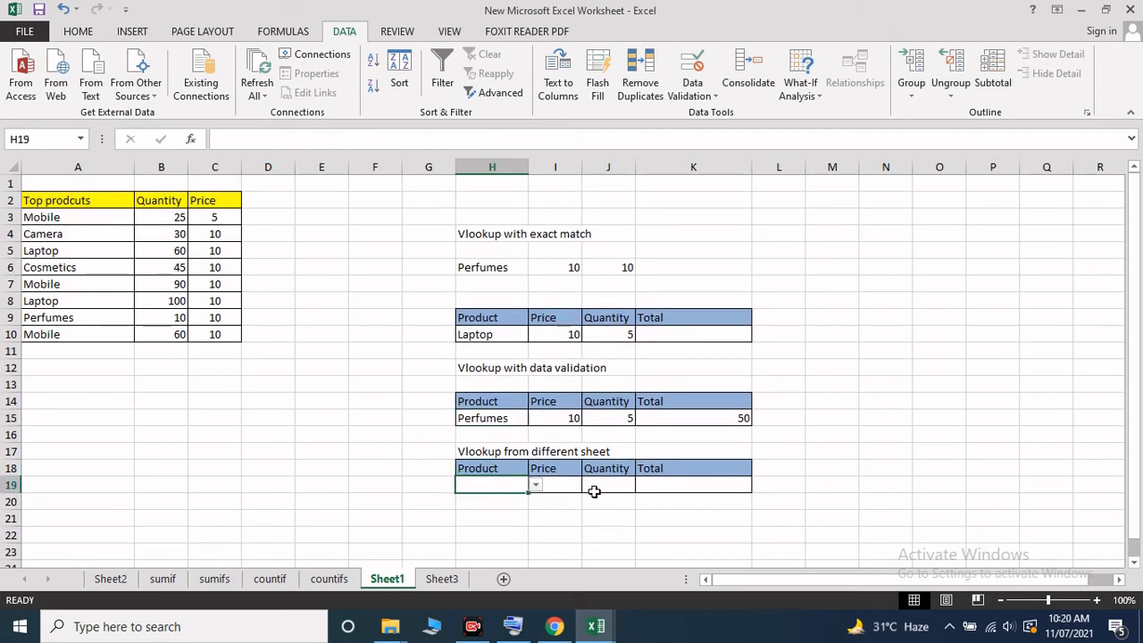
click(536, 485)
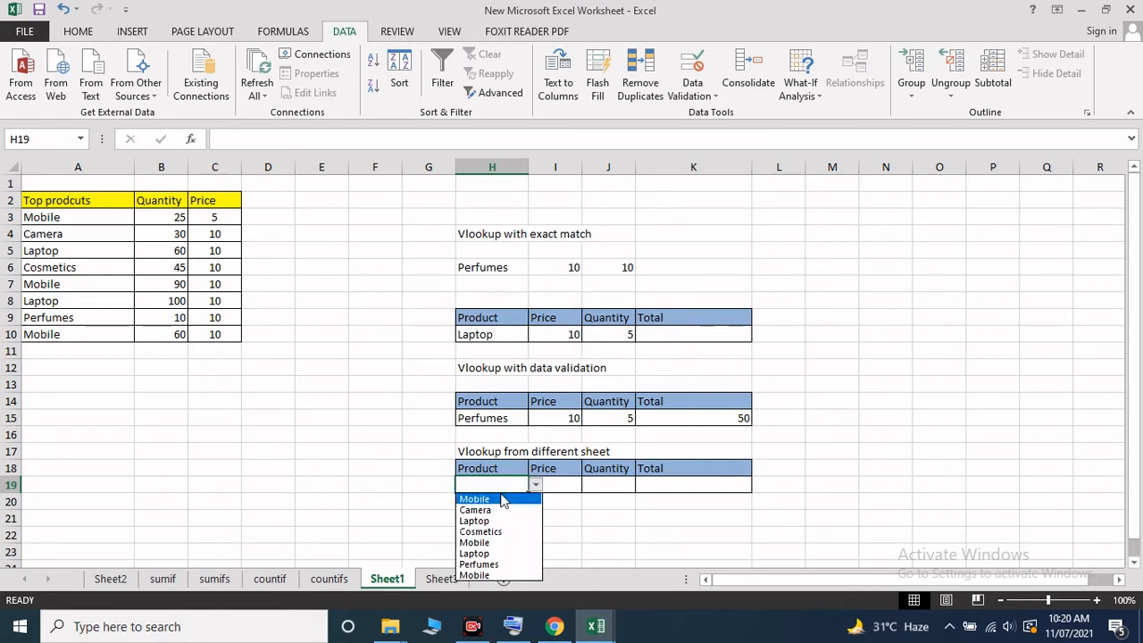
click(499, 498)
click(555, 483)
scroll(583, 540, down, 1)
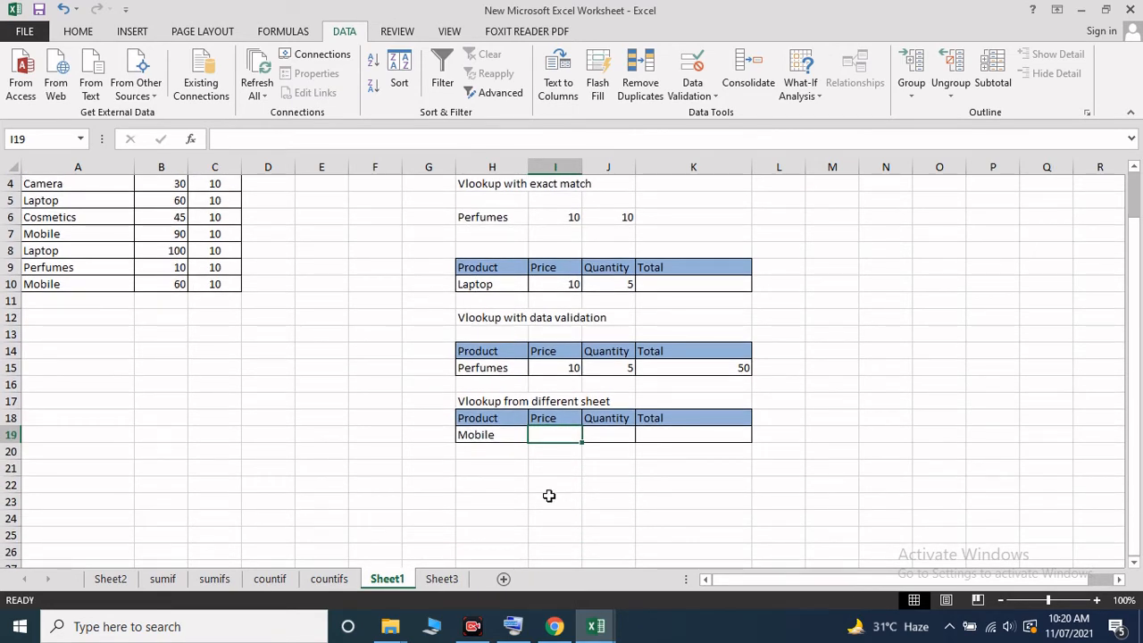
Widen columns A and C of the product table on Sheet3
click(447, 579)
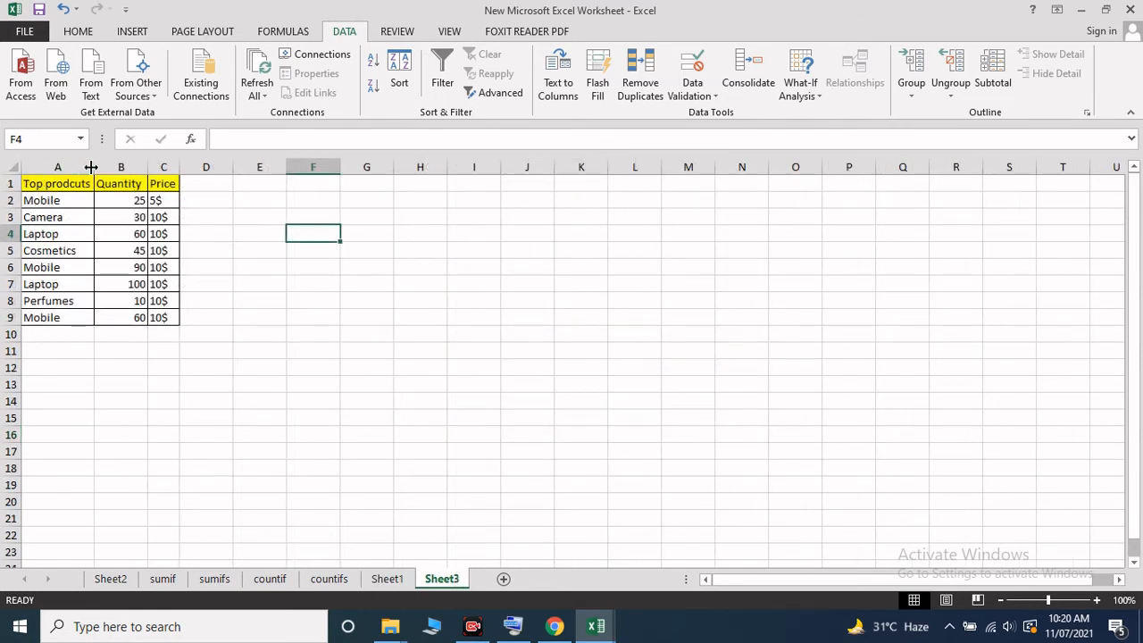
drag(94, 167, 108, 167)
drag(198, 170, 241, 170)
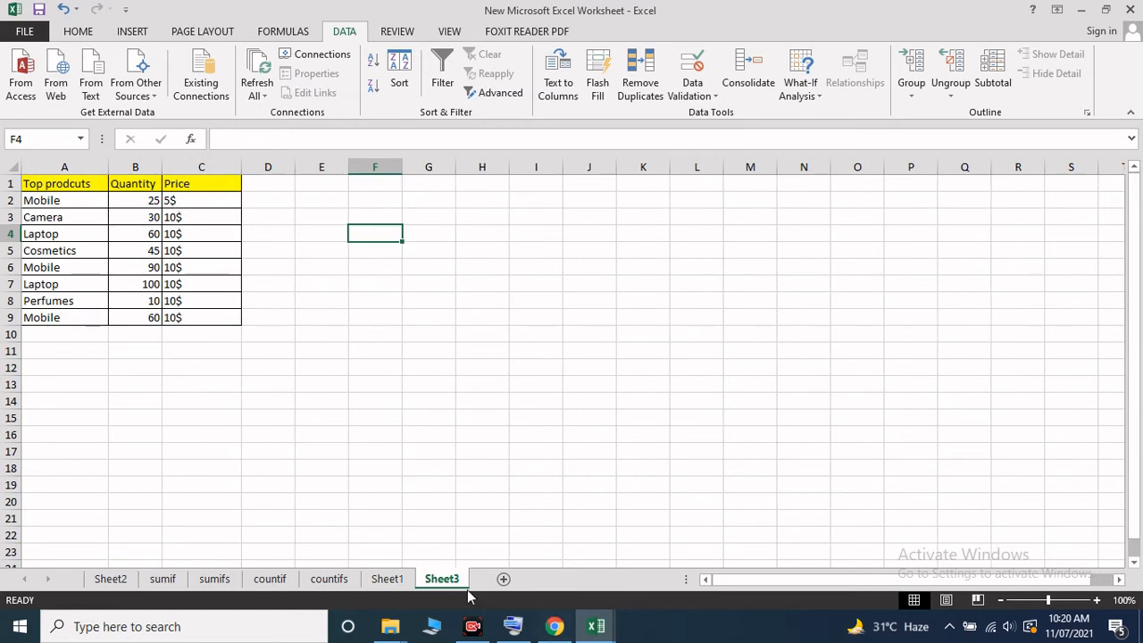
Start a VLOOKUP formula in Price cell I19 on Sheet1 with H19 as the lookup value
click(387, 579)
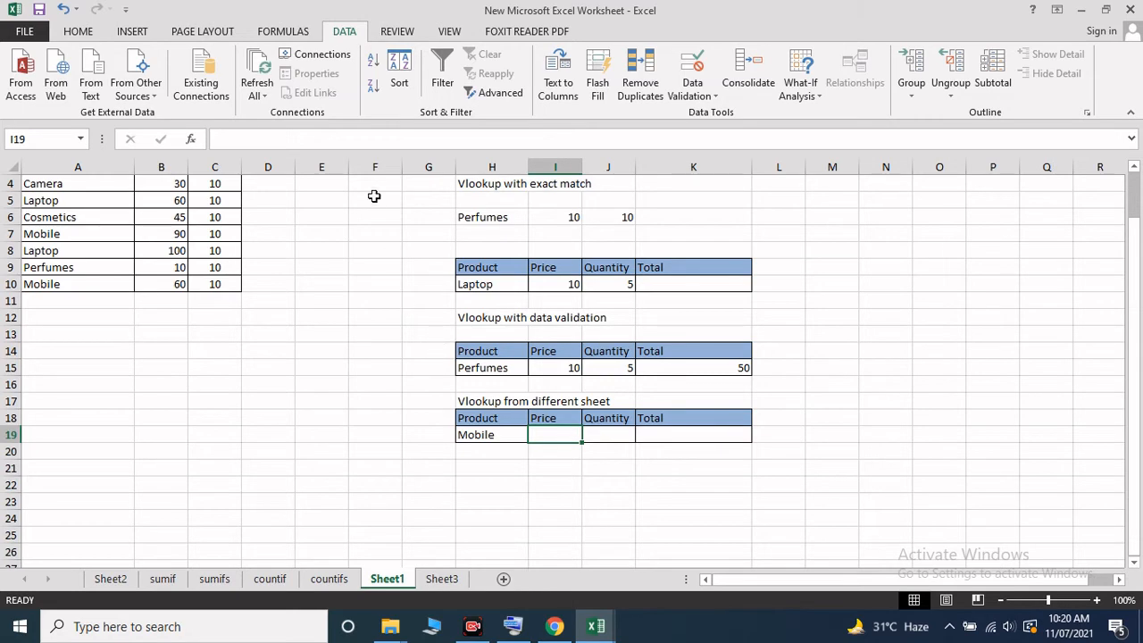
click(363, 142)
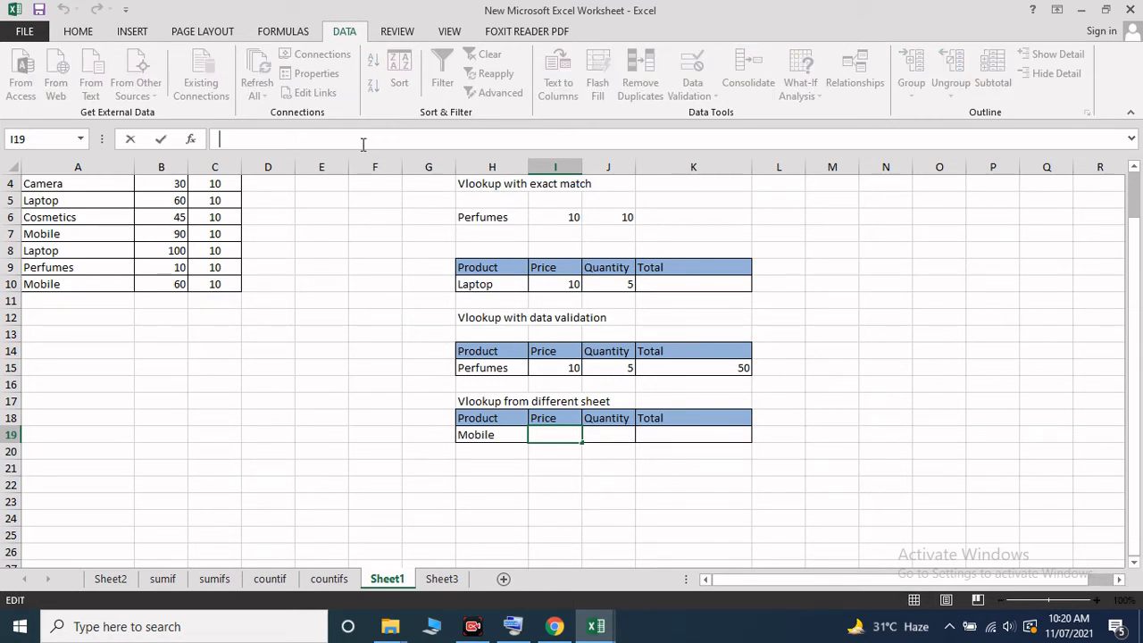
key(ctrl+super+o)
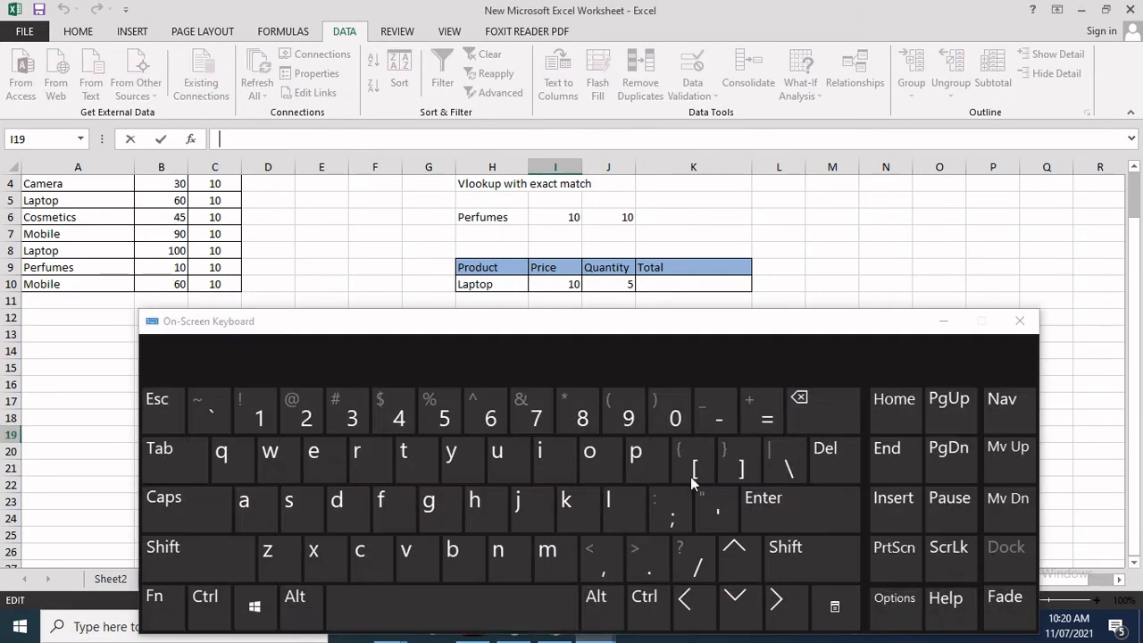
click(760, 416)
text(vlo)
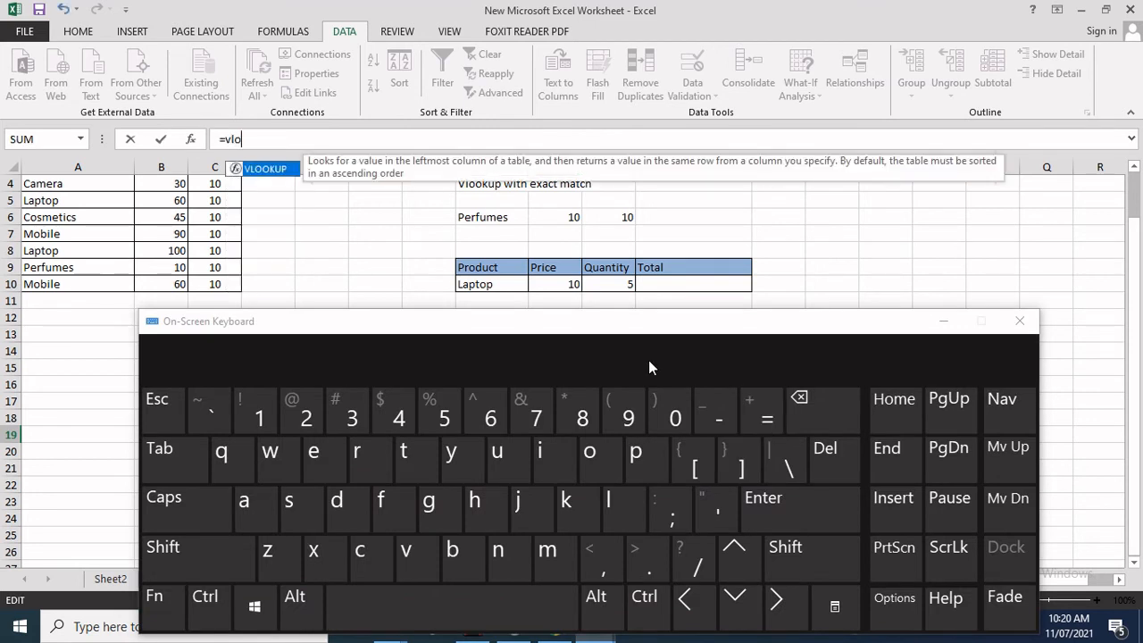
text(okup()
click(943, 320)
click(512, 434)
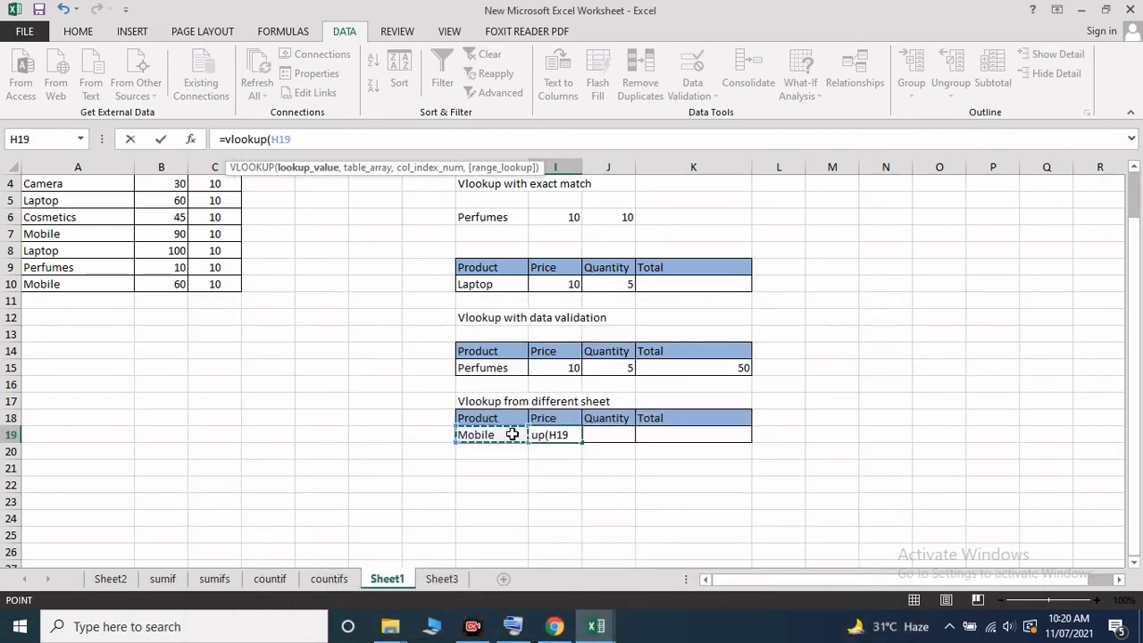
text(,)
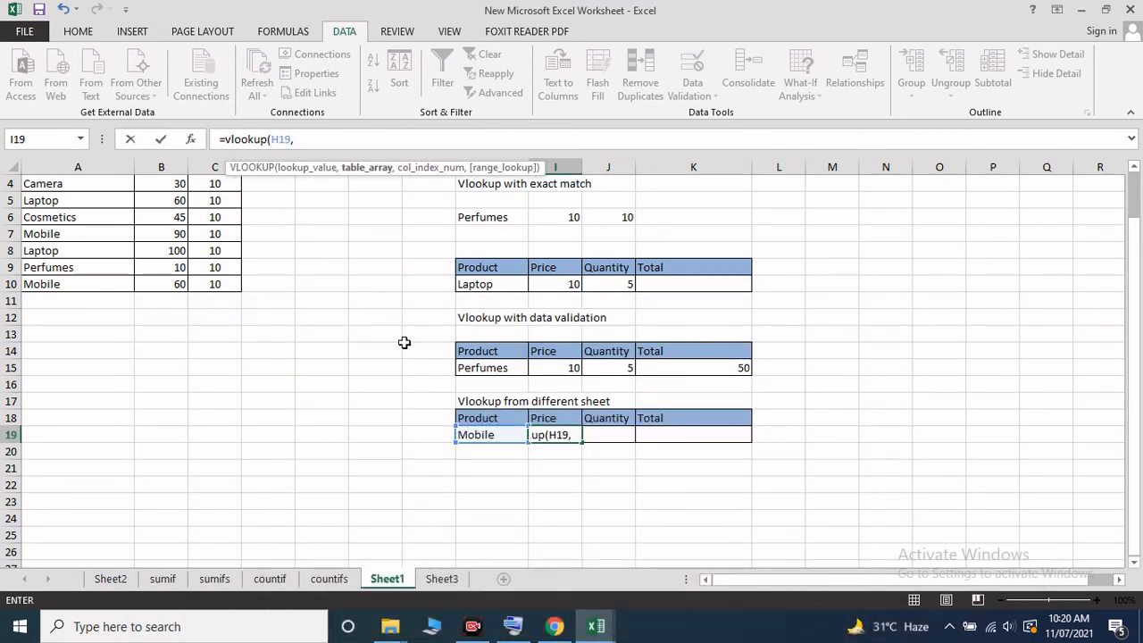
Complete the I19 VLOOKUP with Sheet3!A1:C9 as the table array, column index 2 and 0 for exact match
click(443, 579)
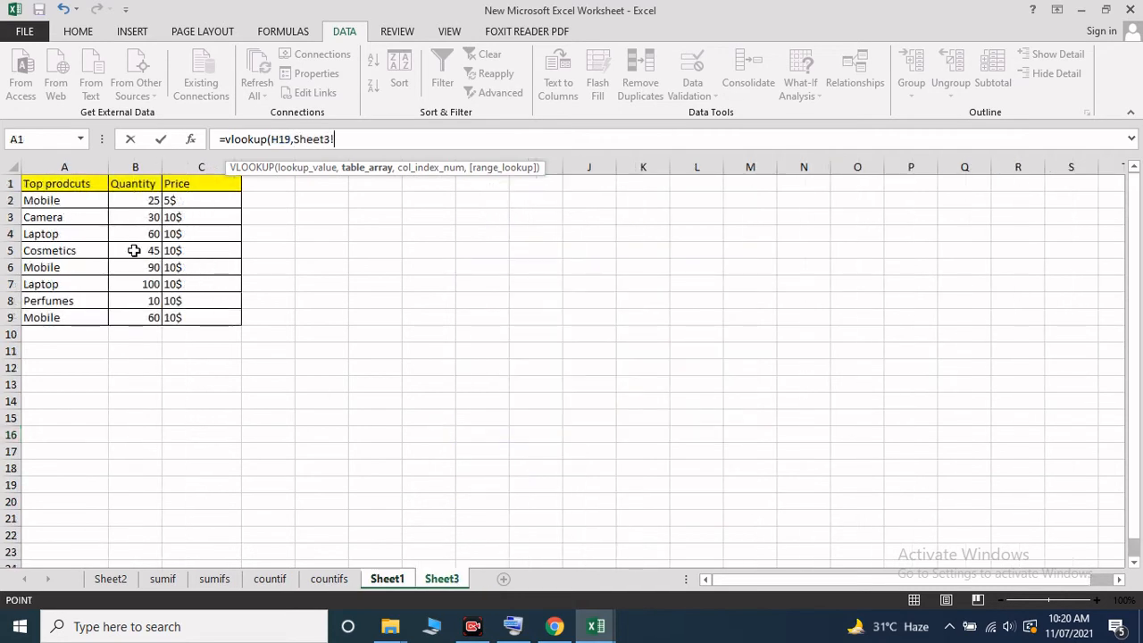
drag(59, 184, 200, 317)
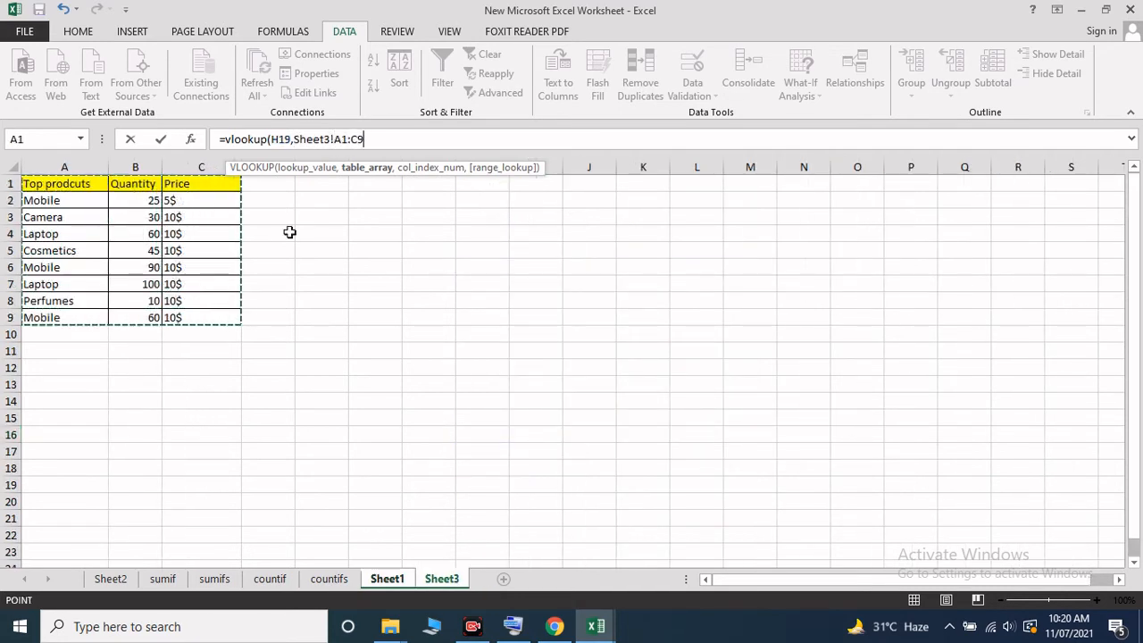
text(,)
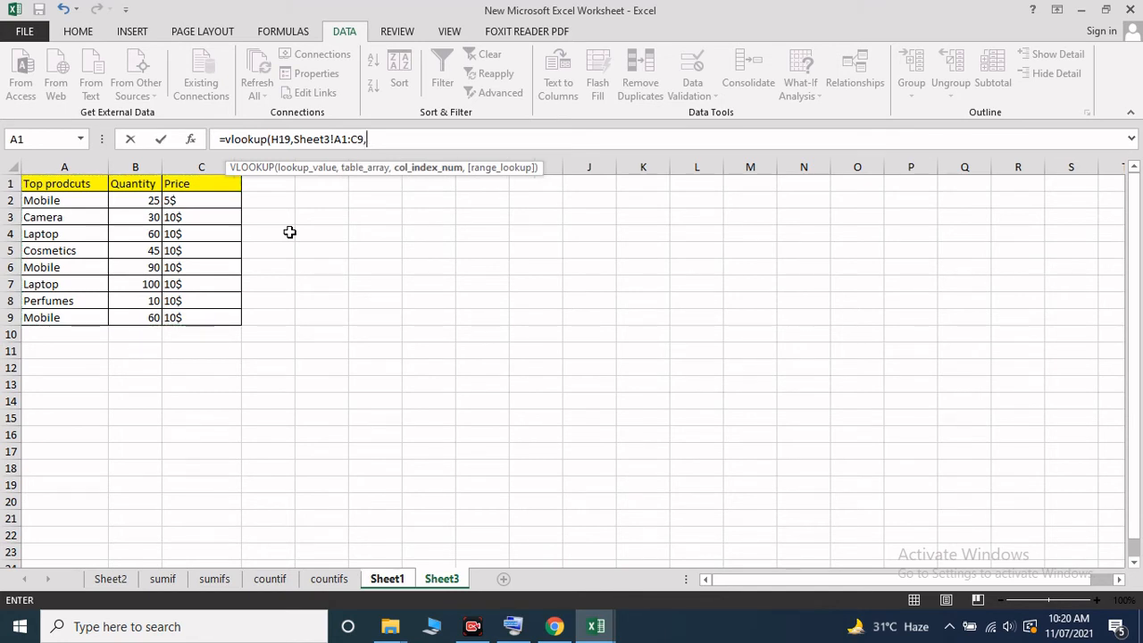
text(2)
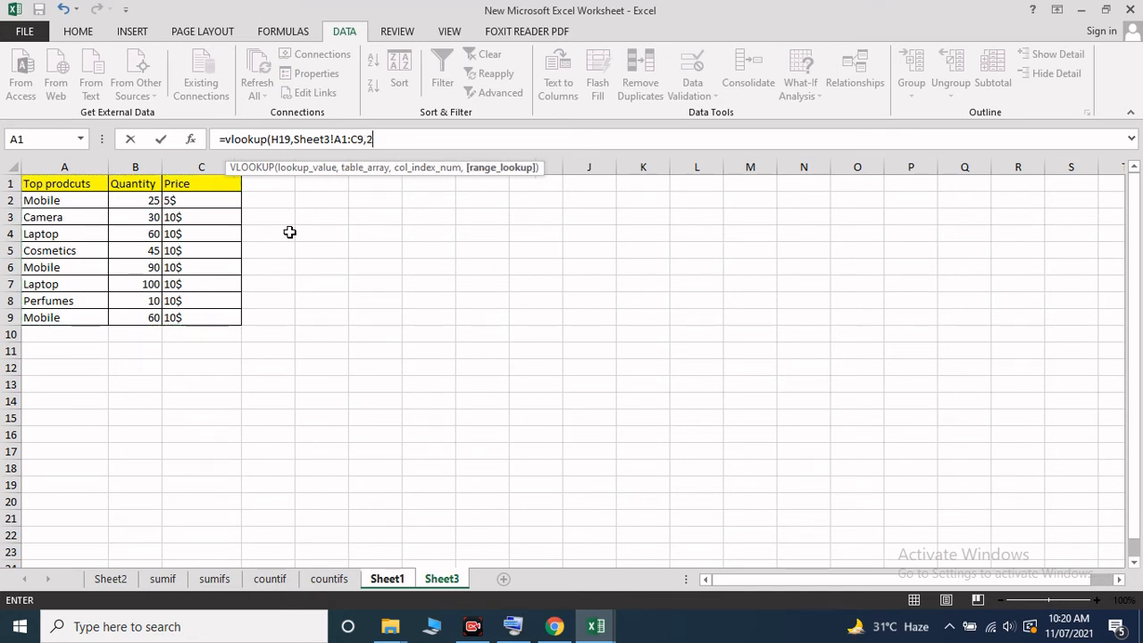
text(,0))
key(Return)
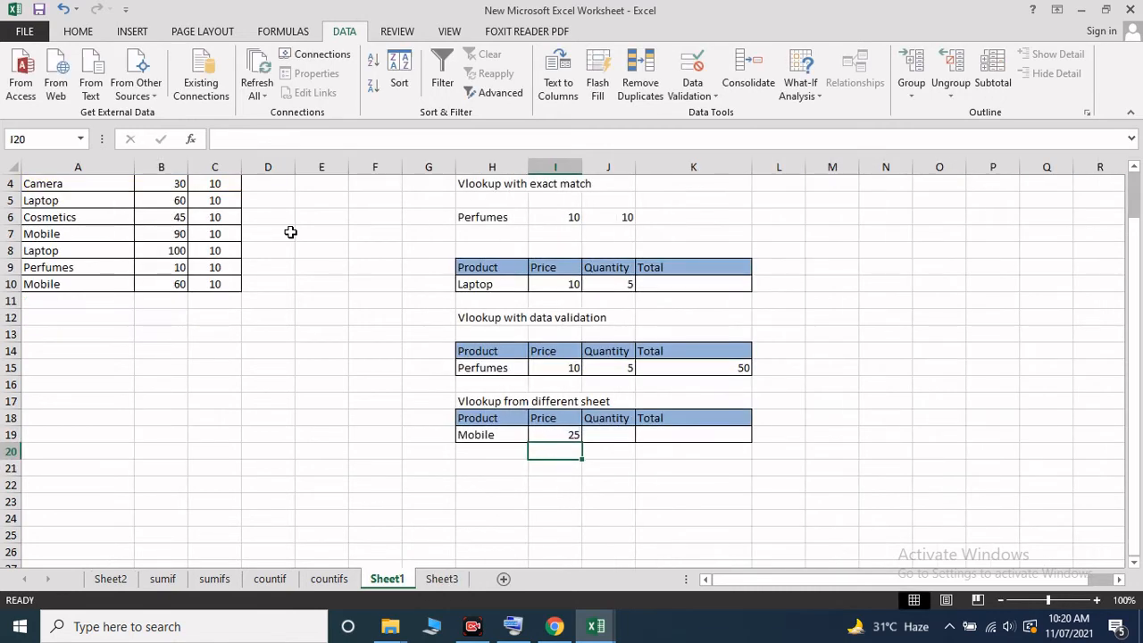
Correct the column index in the I19 VLOOKUP to return the third column, Price, from the Sheet3 table
click(536, 430)
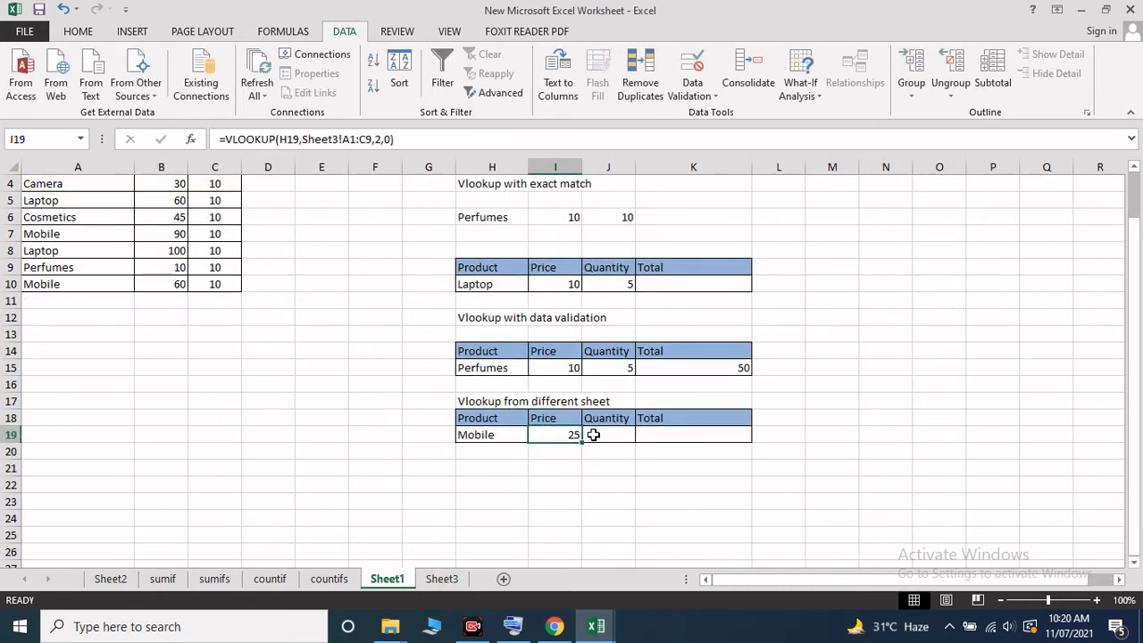
click(446, 578)
click(387, 579)
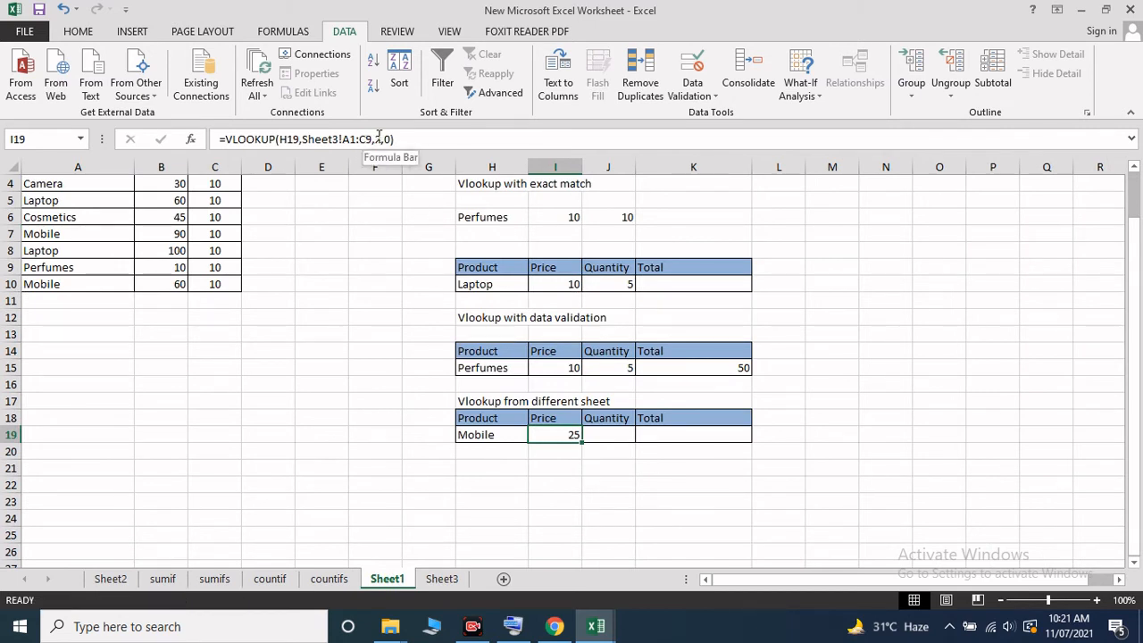
click(375, 139)
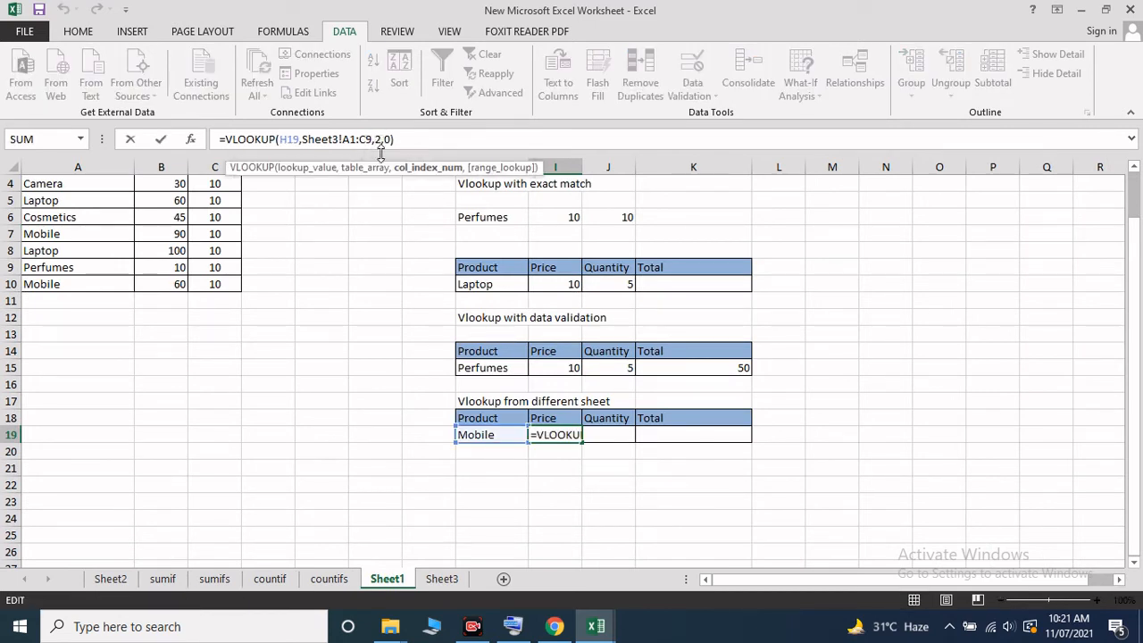
key(Return)
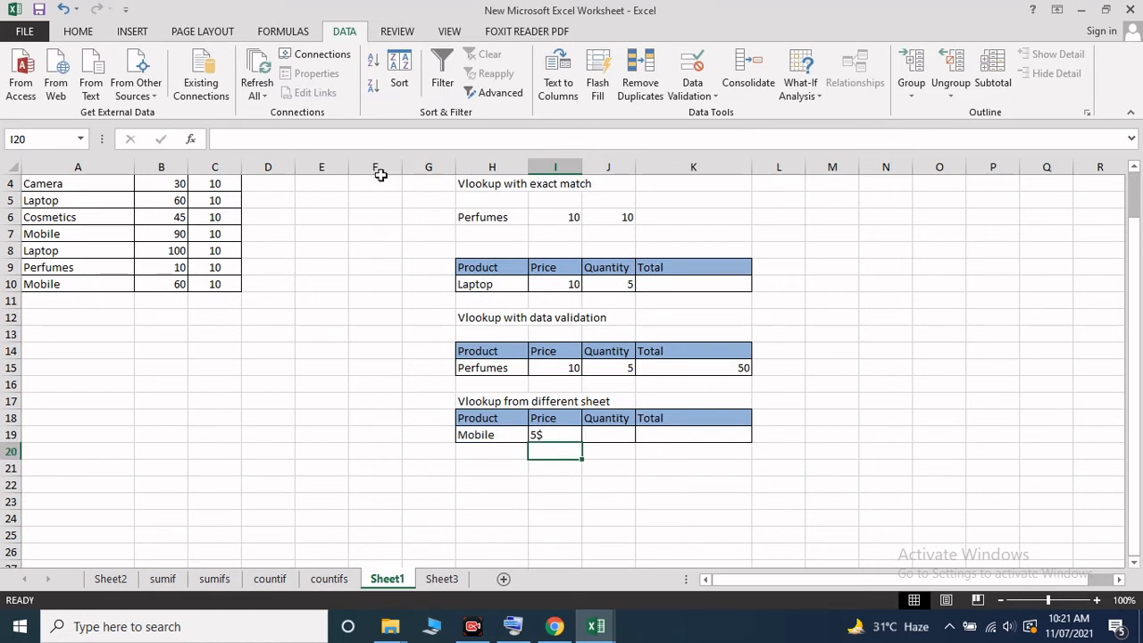
Test the cross-sheet price lookup by changing the product in H19 to Camera and then back to Mobile
click(603, 438)
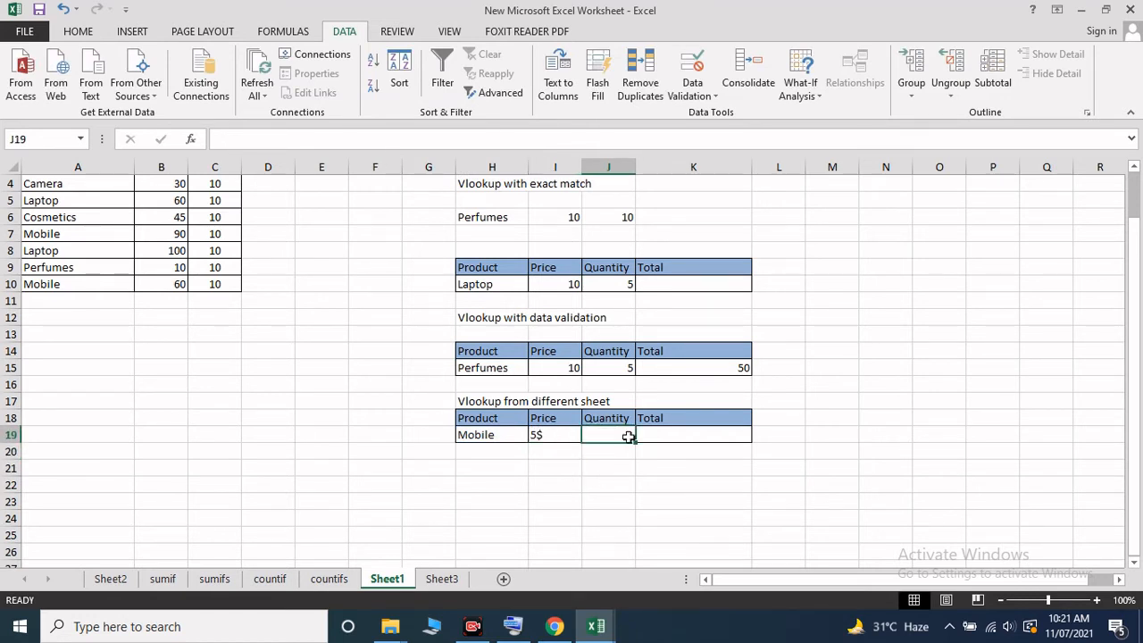
click(510, 446)
click(515, 436)
click(535, 435)
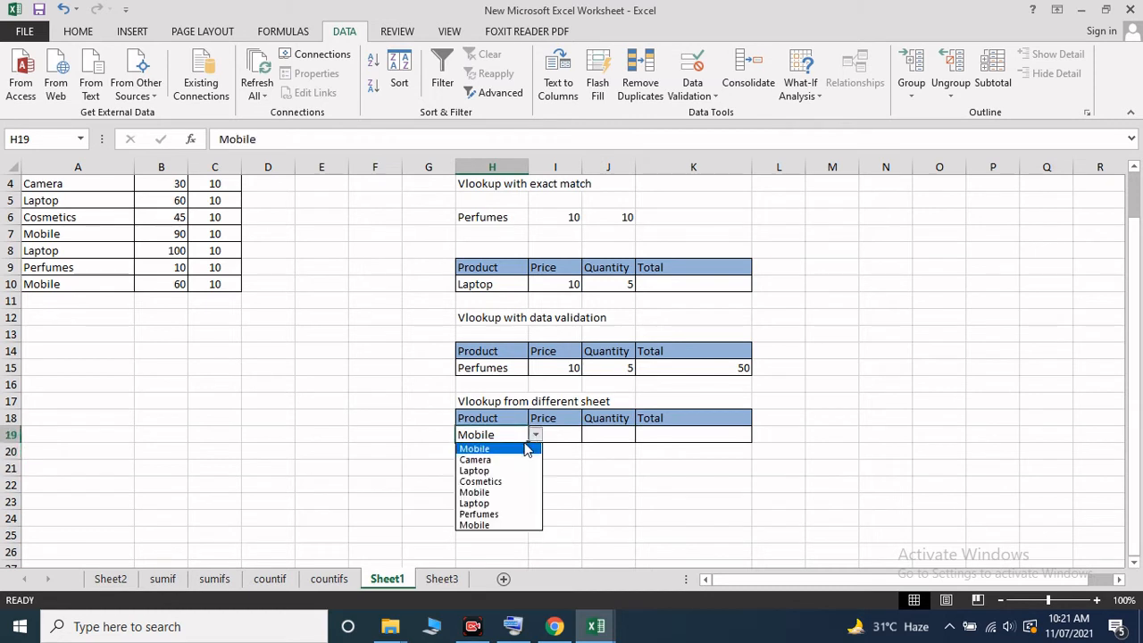
click(495, 458)
click(542, 452)
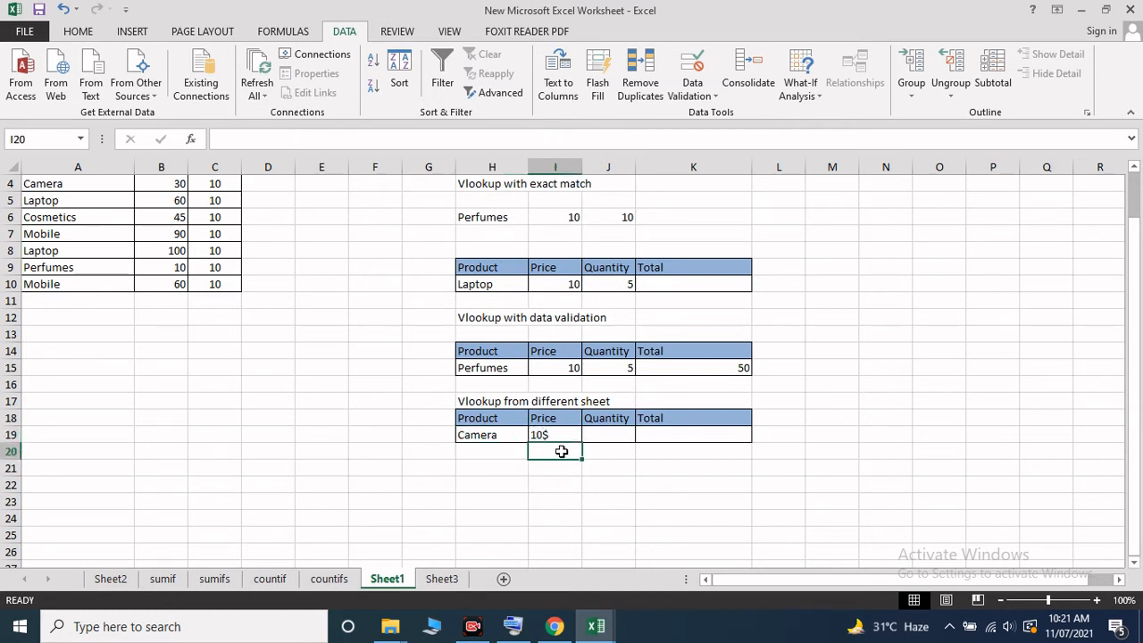
click(512, 435)
click(534, 434)
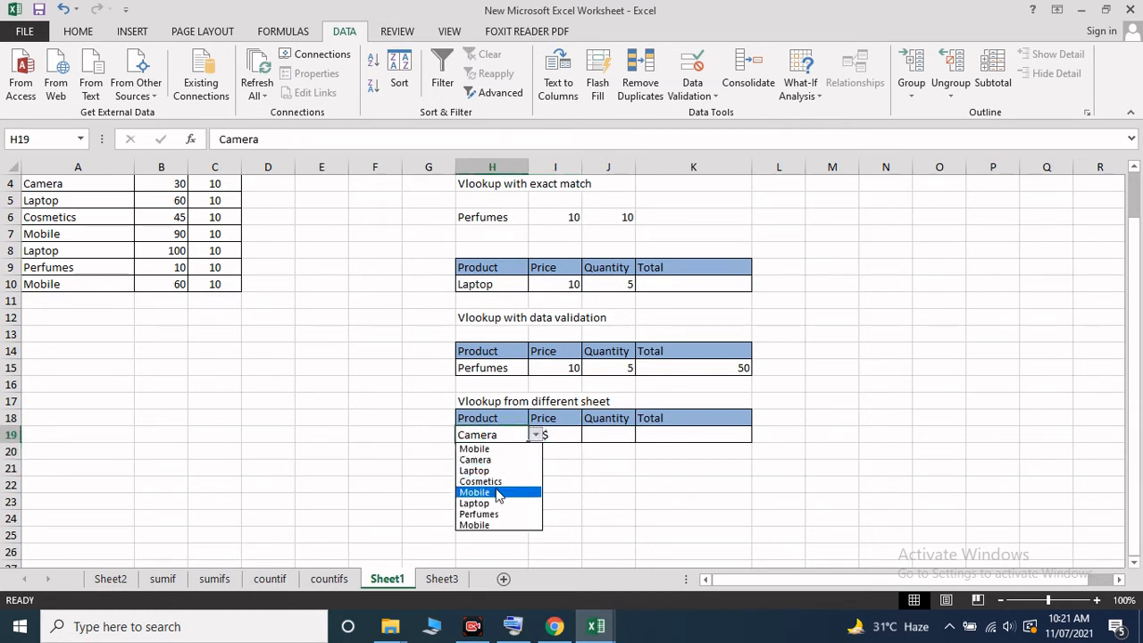
click(497, 493)
click(546, 464)
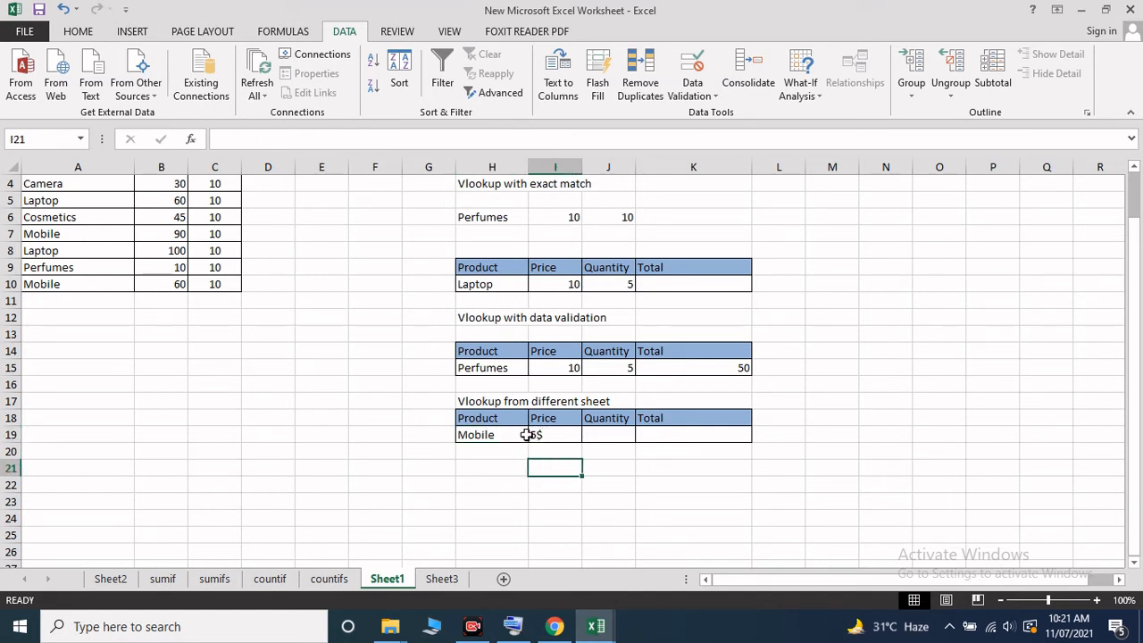
Test the cross-sheet price lookup by changing the product in H19 to Laptop and back to Mobile
click(522, 434)
click(536, 436)
click(518, 503)
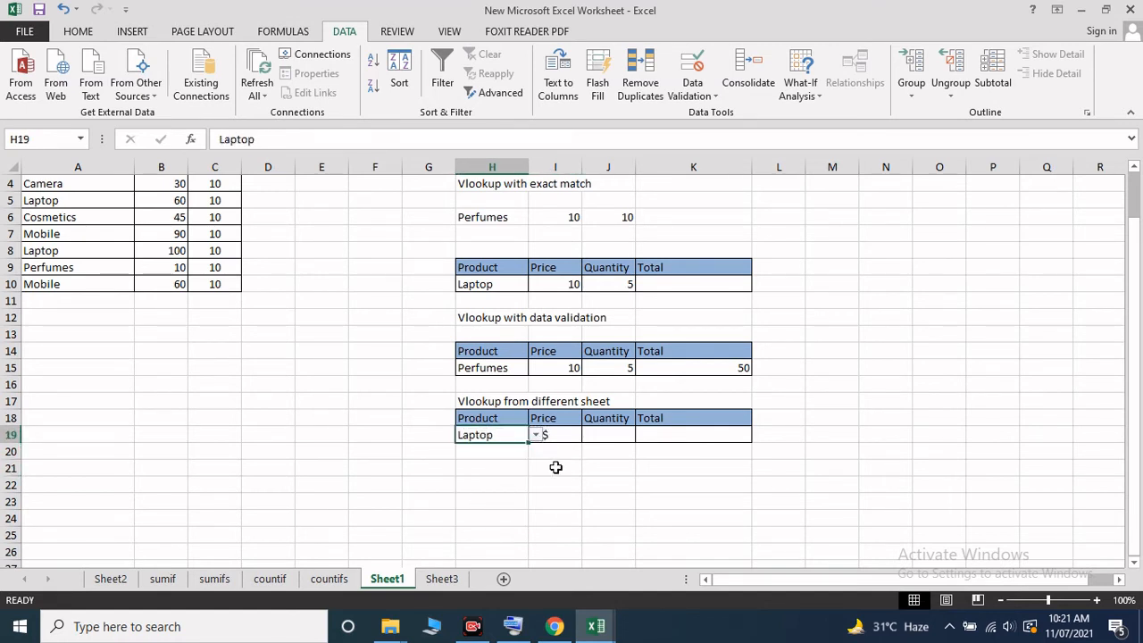
click(558, 465)
click(508, 438)
click(535, 435)
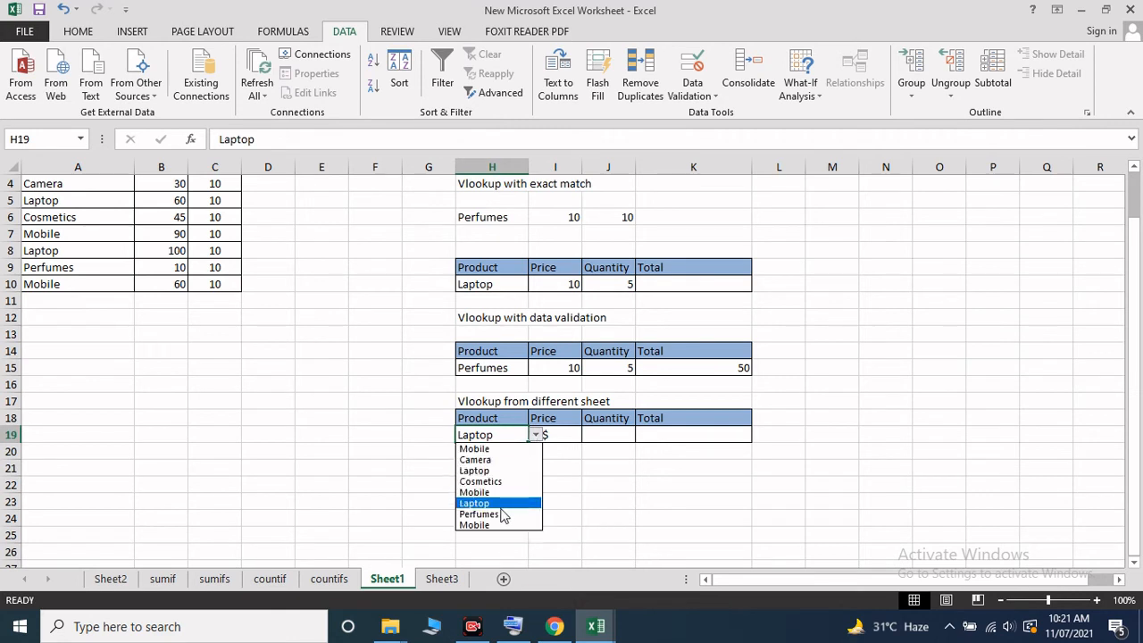
click(497, 523)
click(554, 494)
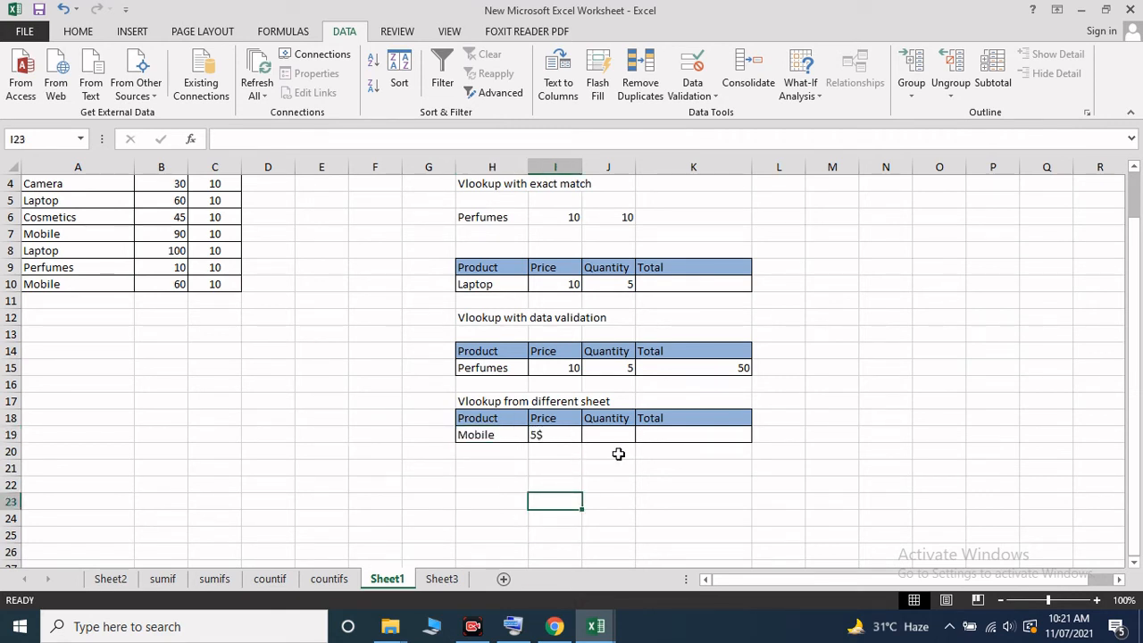
Start a VLOOKUP formula in Quantity cell J19 with H19 as the lookup value
click(613, 433)
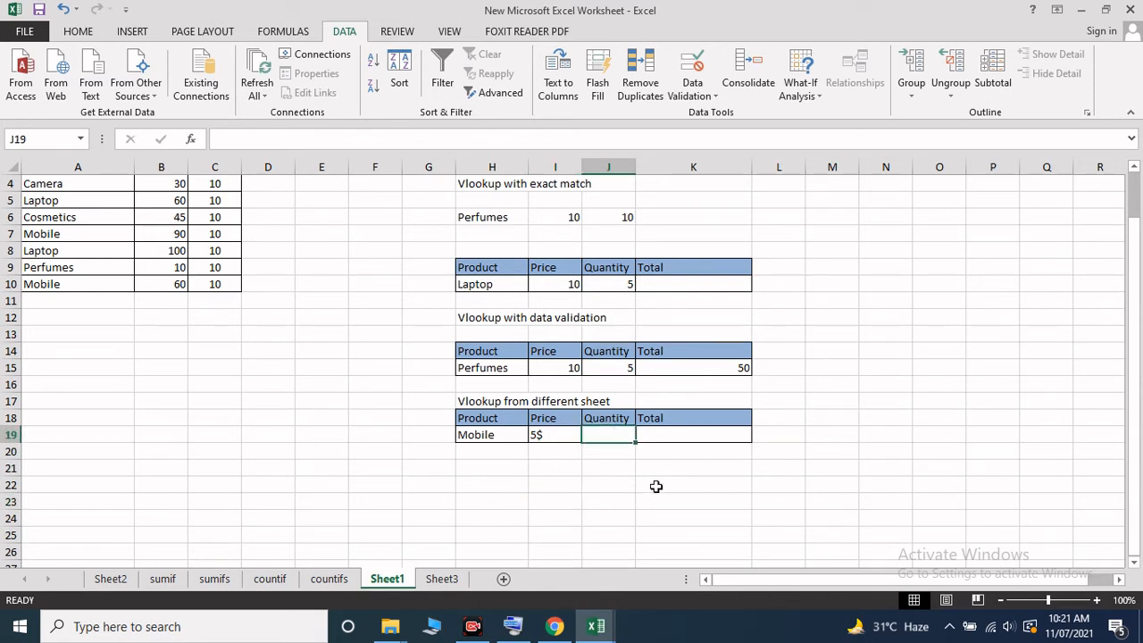
click(364, 140)
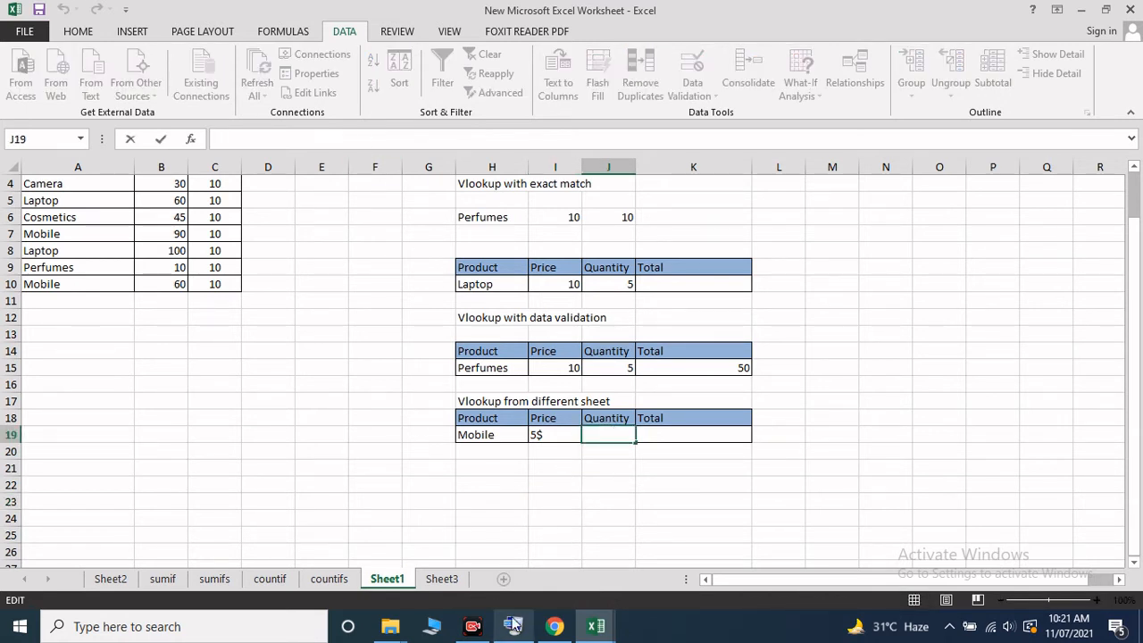
click(513, 625)
click(765, 413)
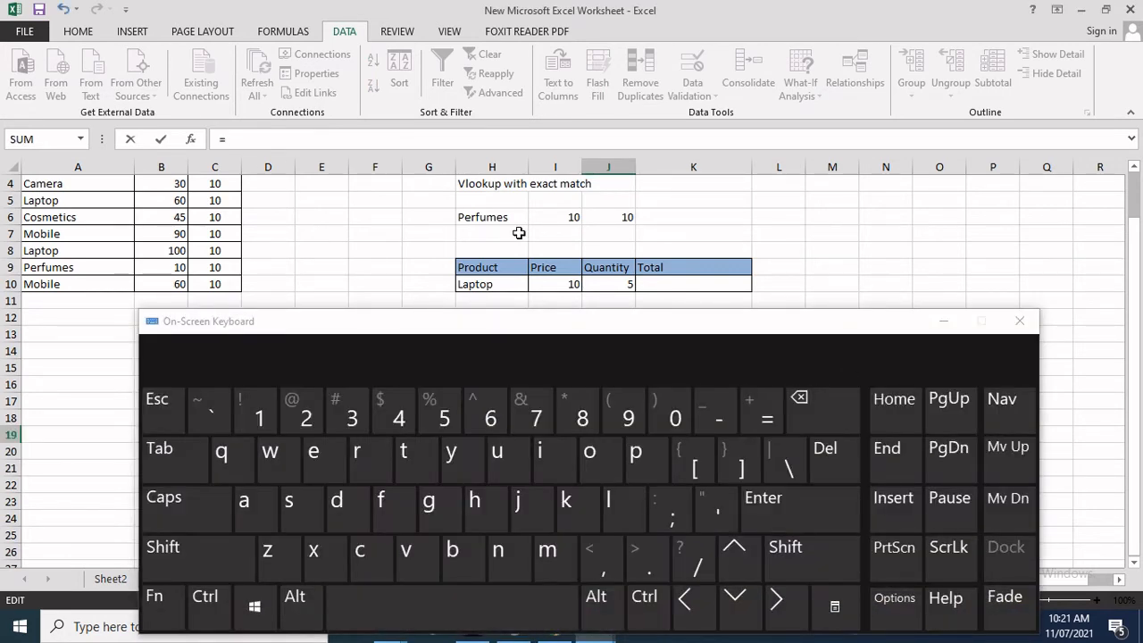
text(vlookup)
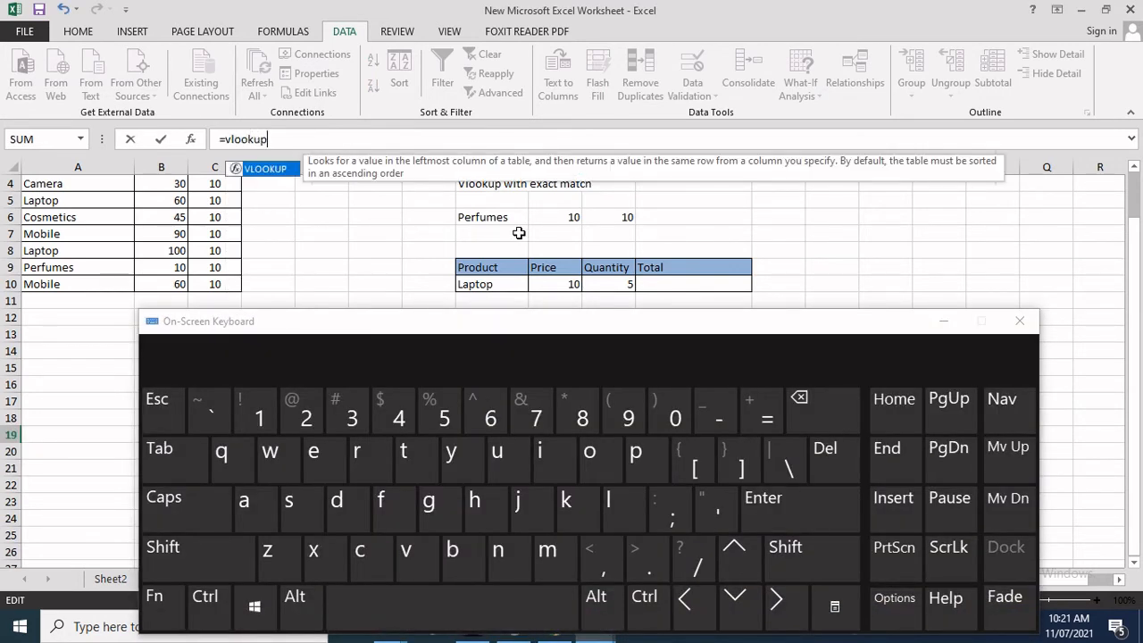
text(()
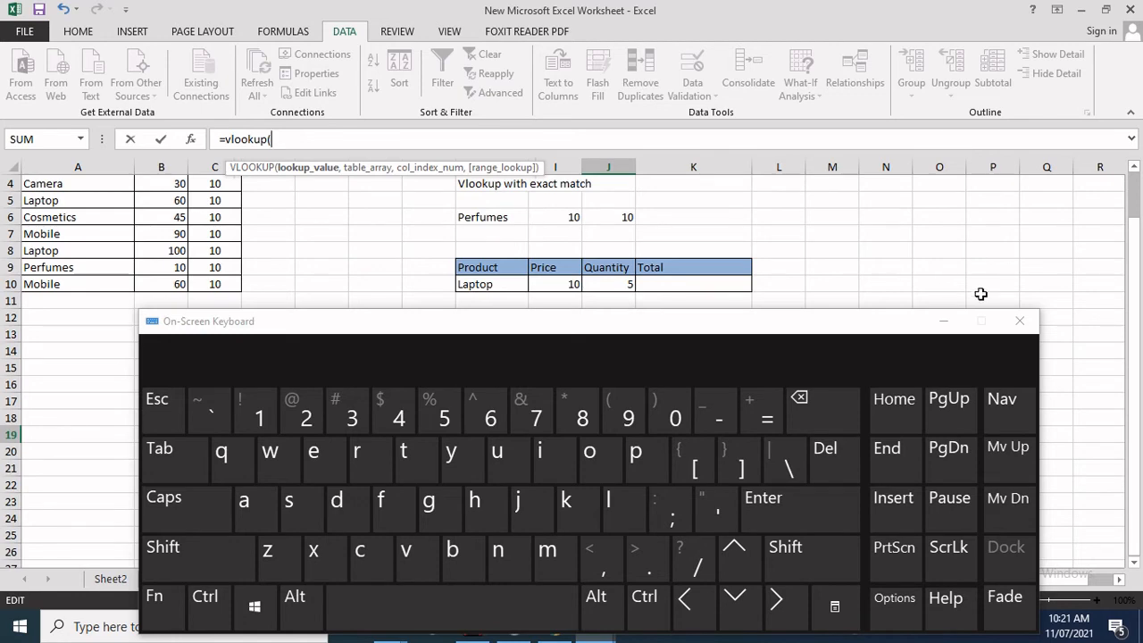
click(945, 322)
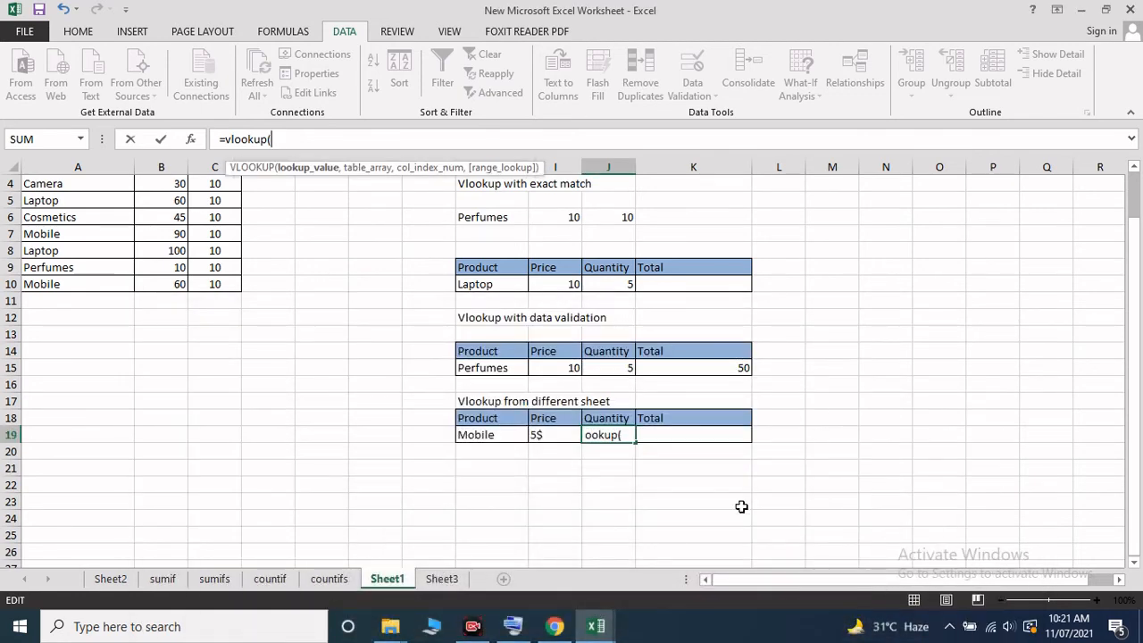
click(508, 434)
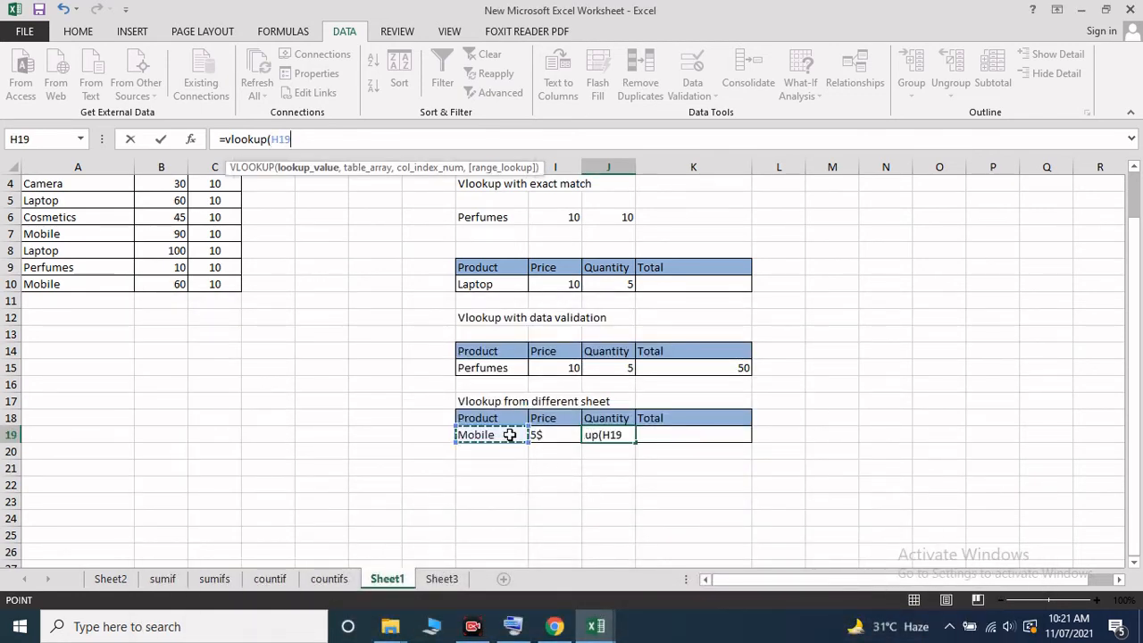
text(,)
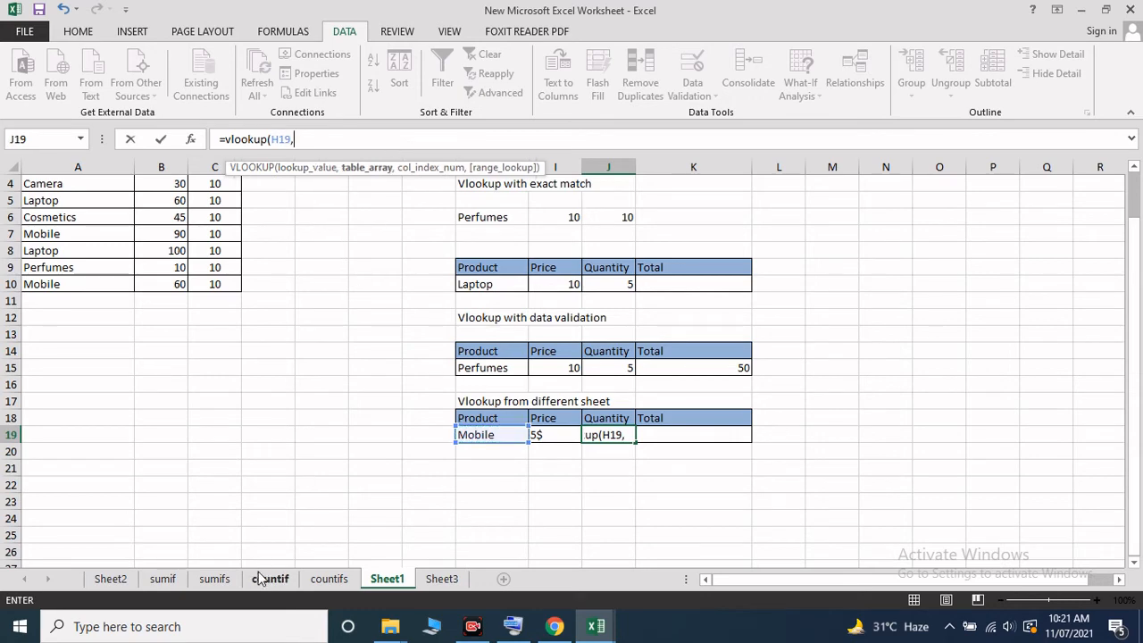
Complete the J19 VLOOKUP with Sheet3!A1:C9 as the table array, column index 2 and 0 for exact match
click(441, 578)
drag(35, 183, 218, 321)
text(,2,0)
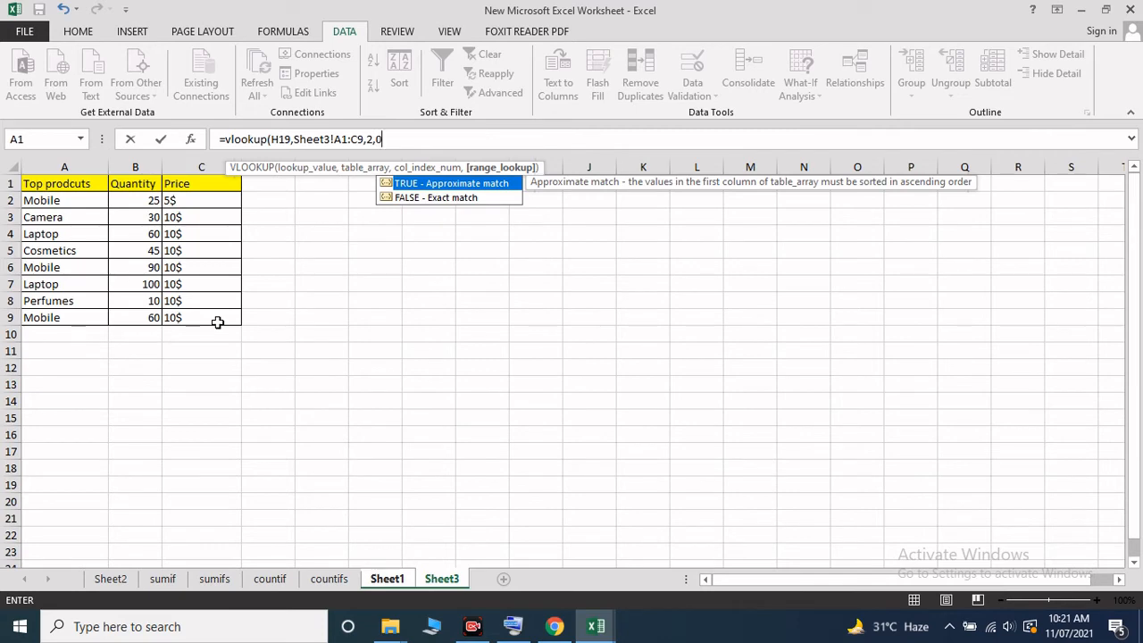
text())
key(Return)
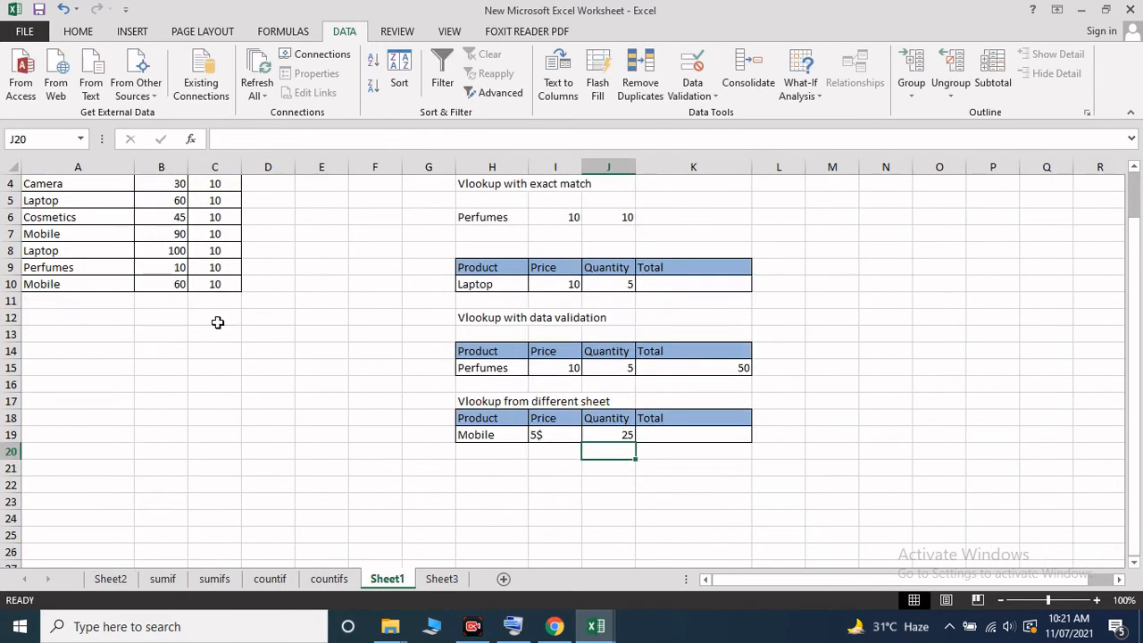
Check the Mobile quantity on Sheet3 and change the product in H19 on Sheet1 to Laptop
click(441, 578)
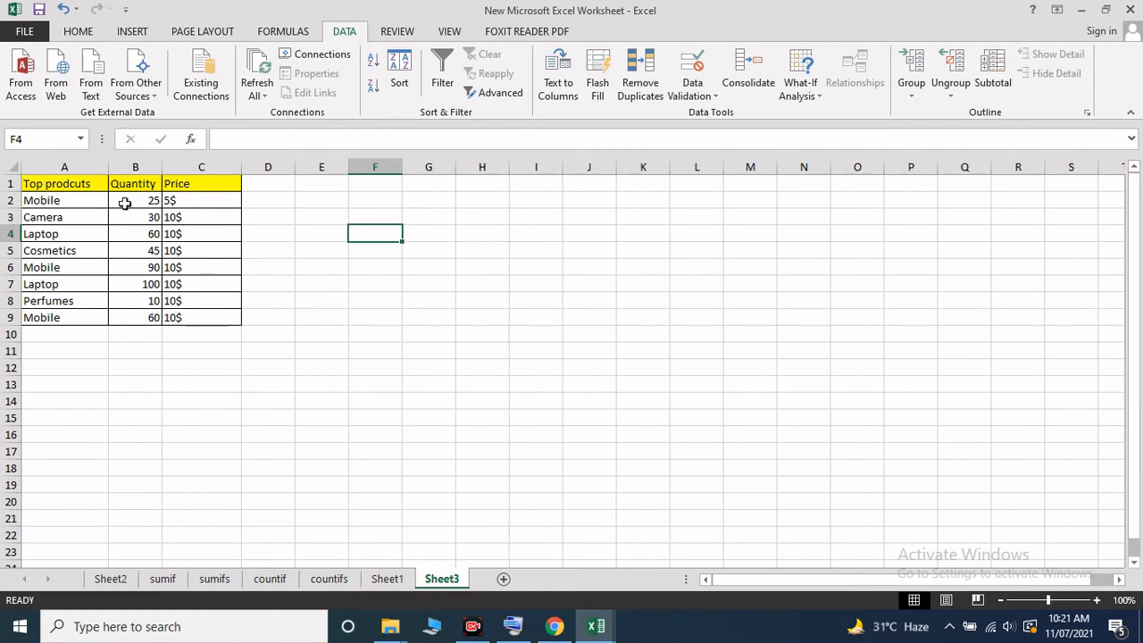
click(386, 579)
click(525, 439)
click(535, 435)
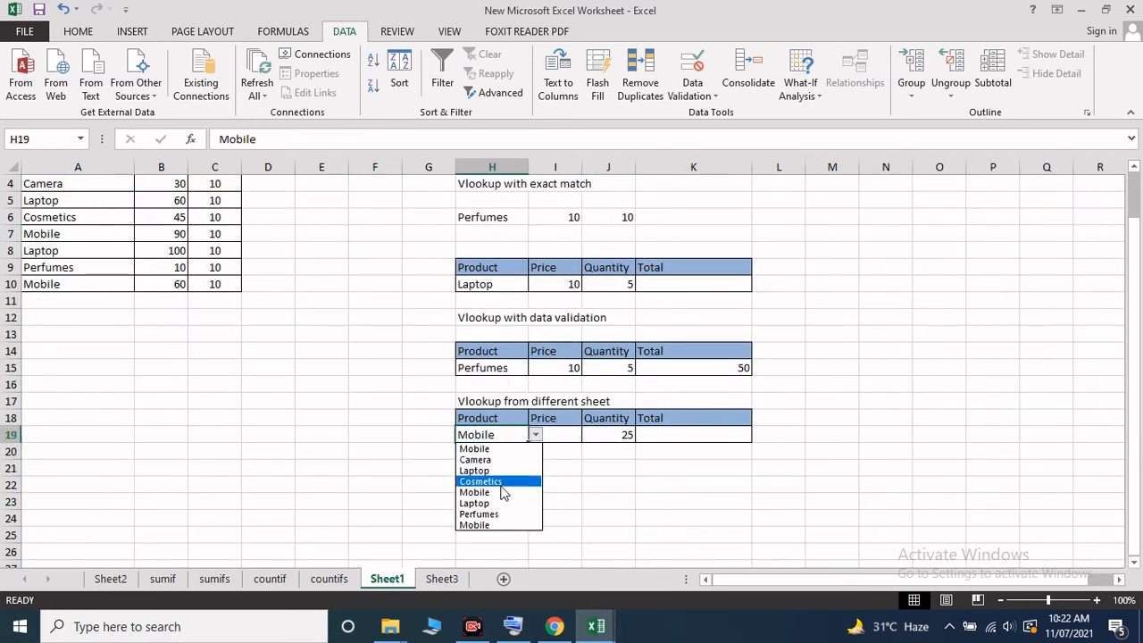
click(500, 505)
click(584, 485)
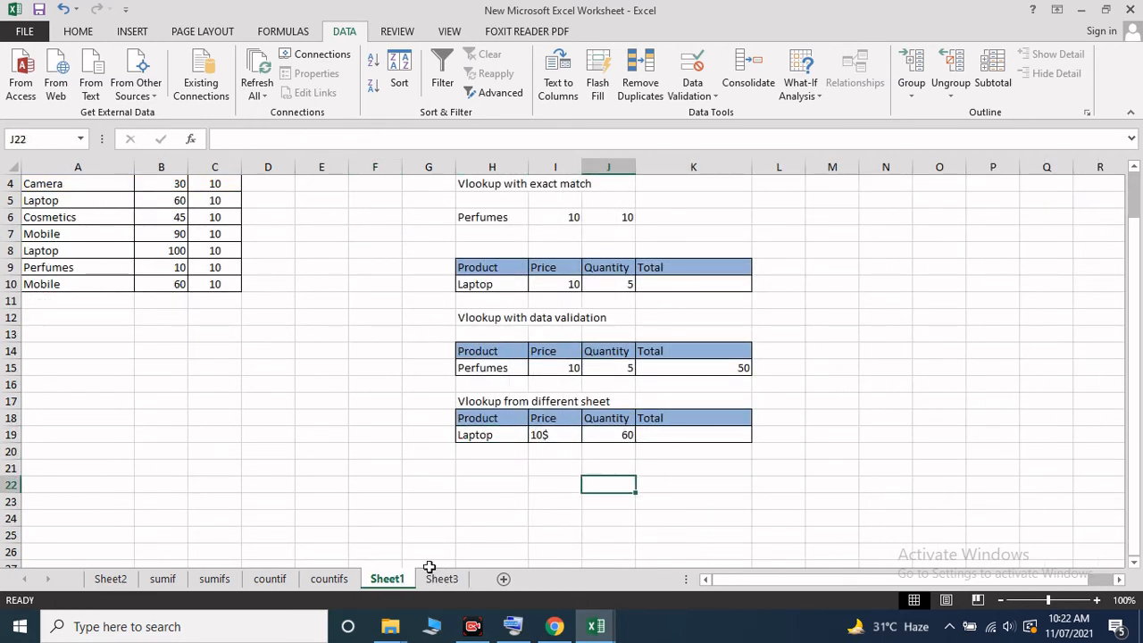
Compare the Laptop price and quantity in row 19 with the source table on Sheet3
click(441, 578)
click(139, 249)
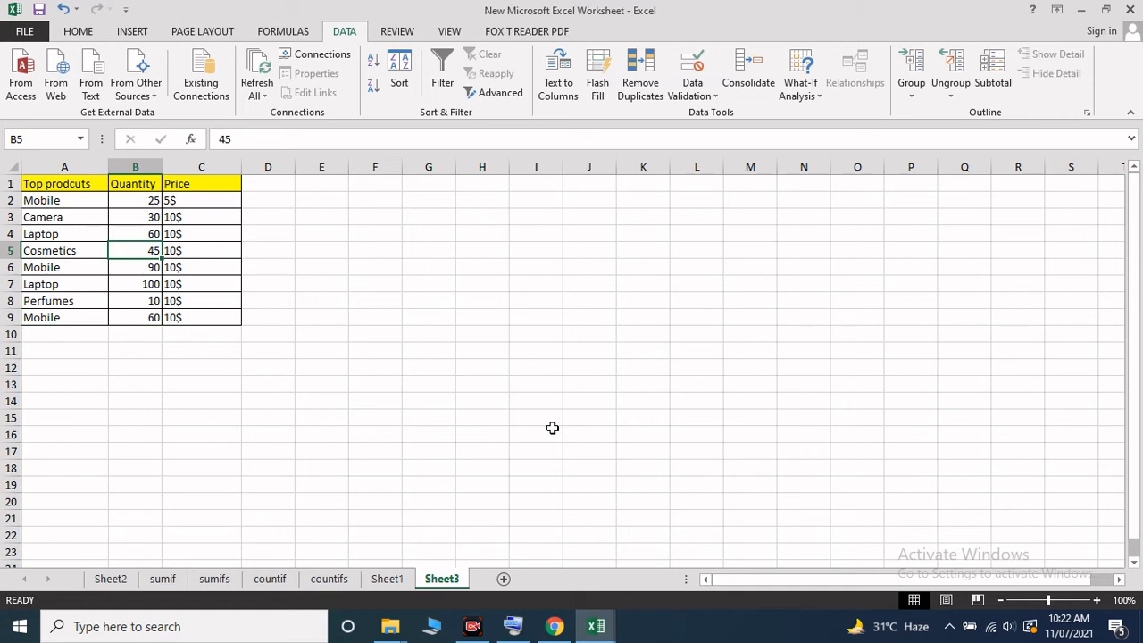
click(386, 579)
click(523, 473)
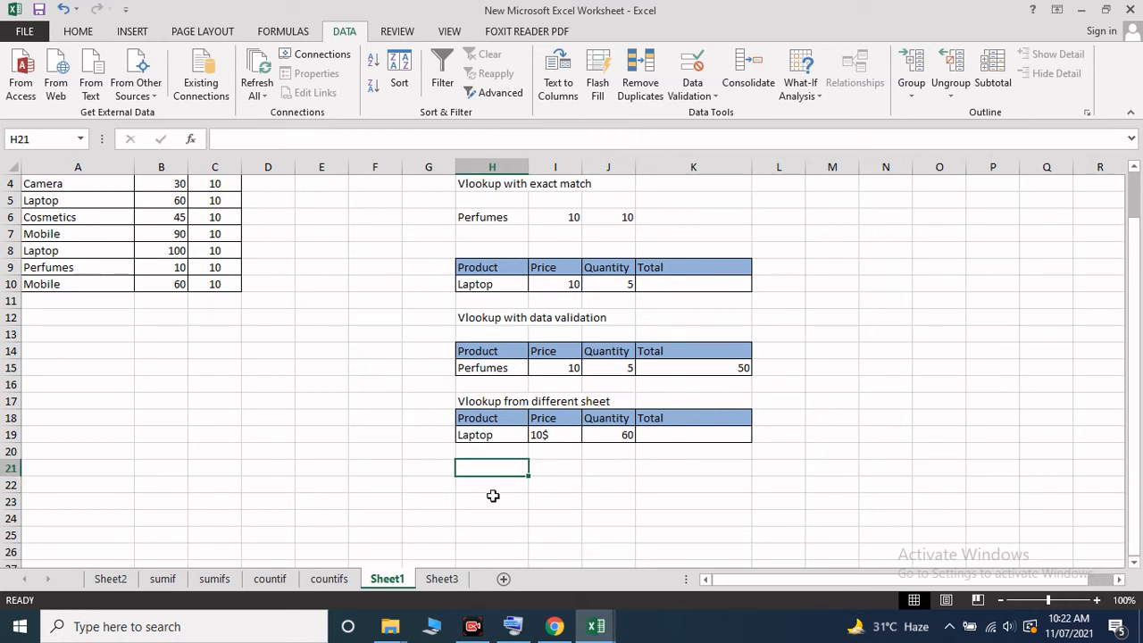
Look through the Lecture 4 folder and the product table in the sheet1 workbook, and return to the New Microsoft Excel Worksheet workbook
click(393, 631)
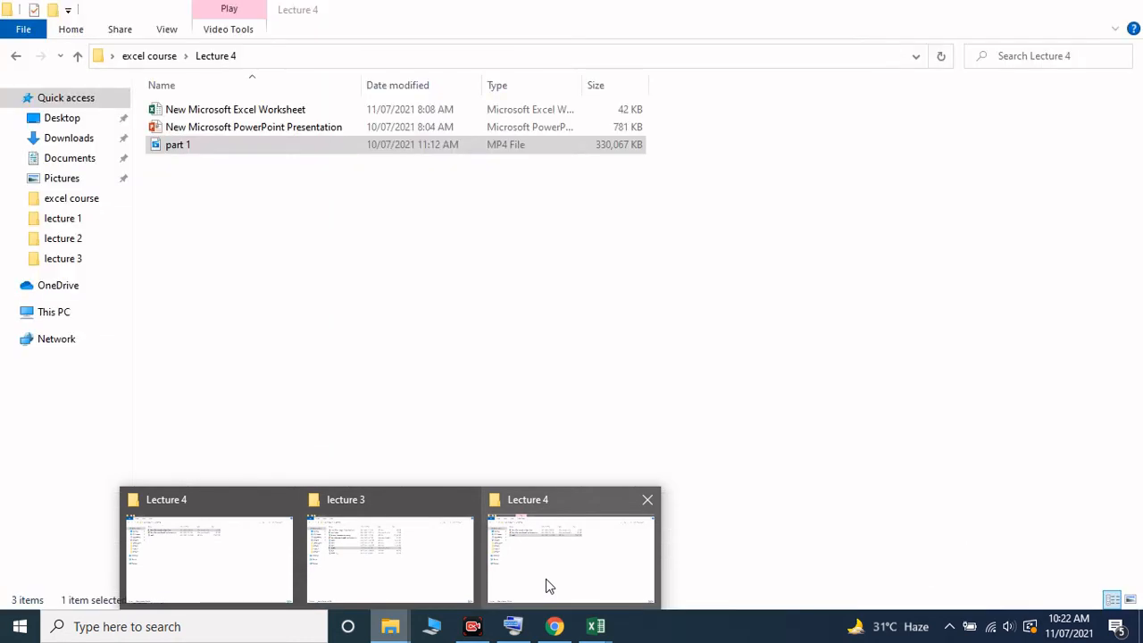
click(545, 578)
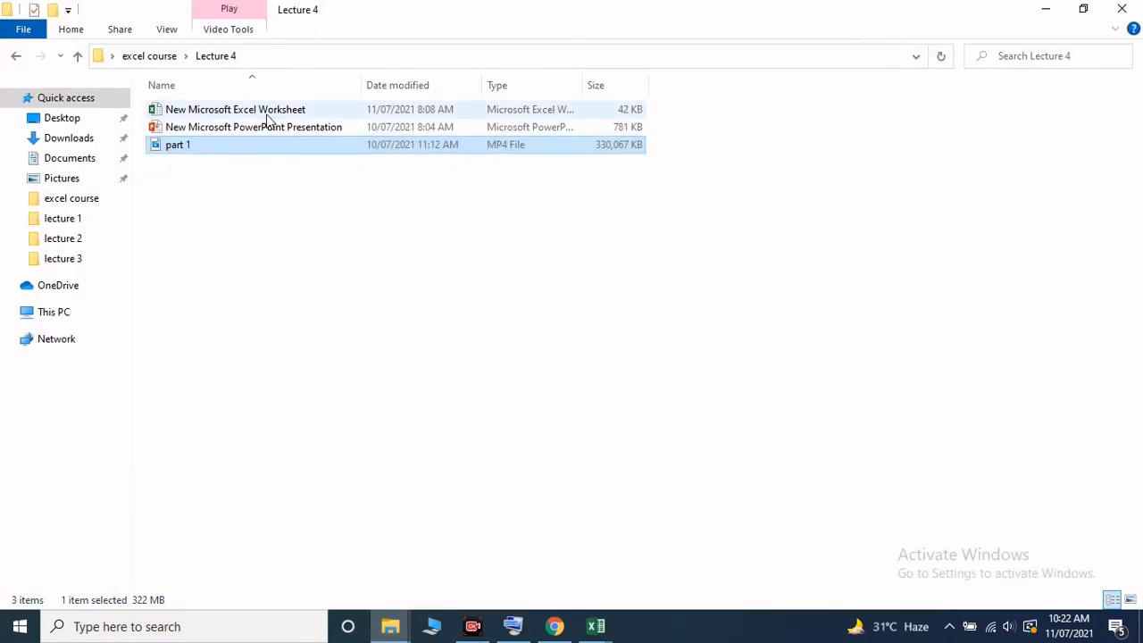
click(611, 628)
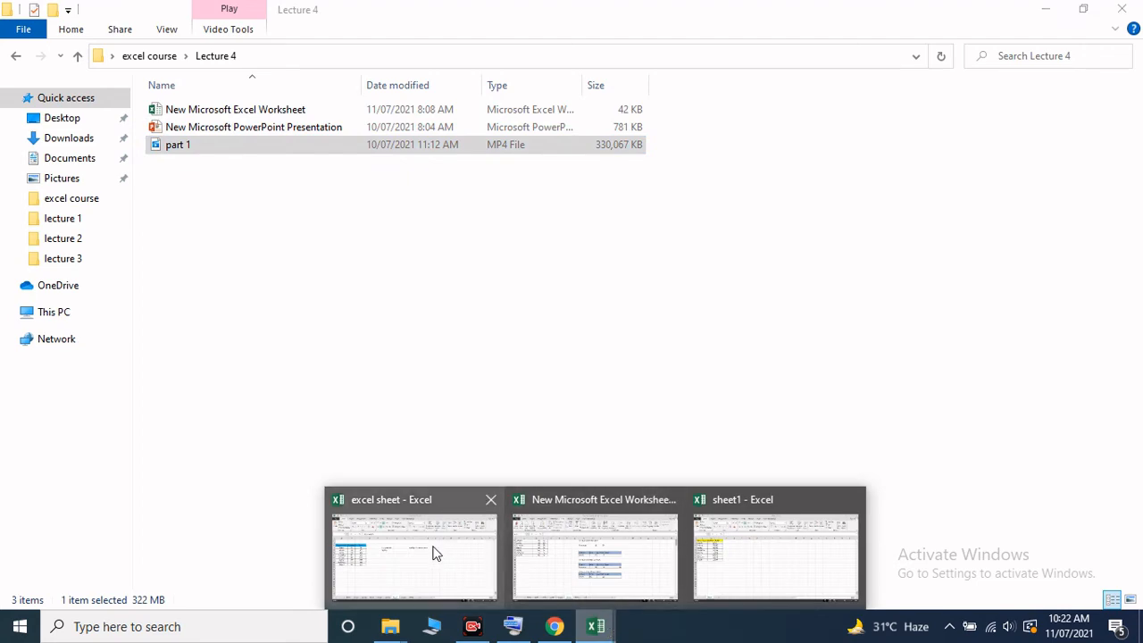
mouse_move(434, 553)
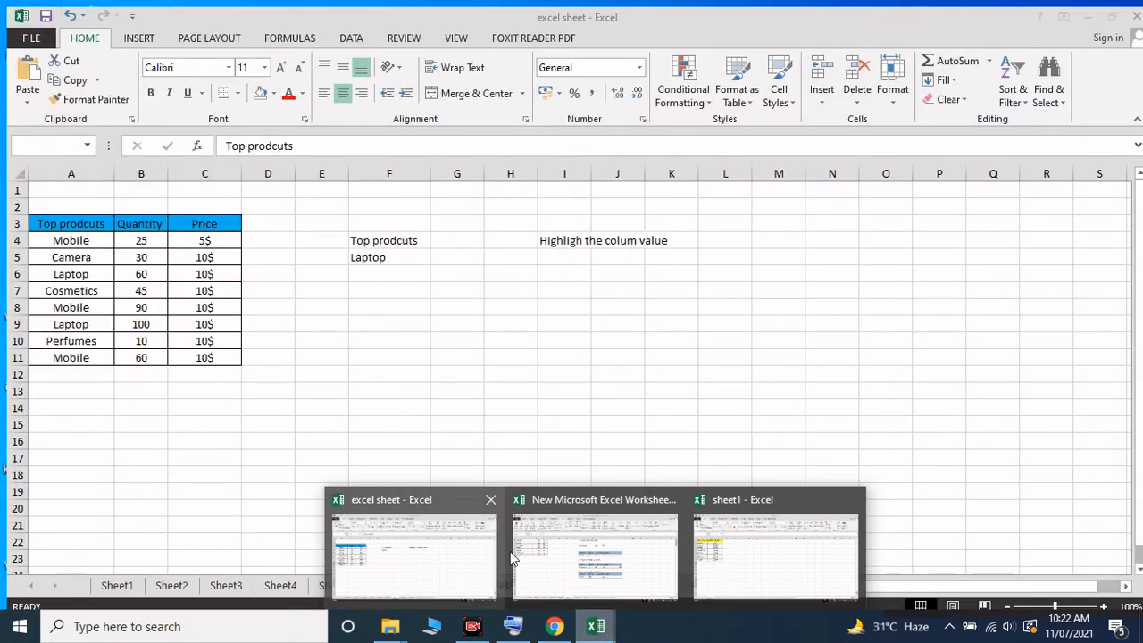
click(778, 556)
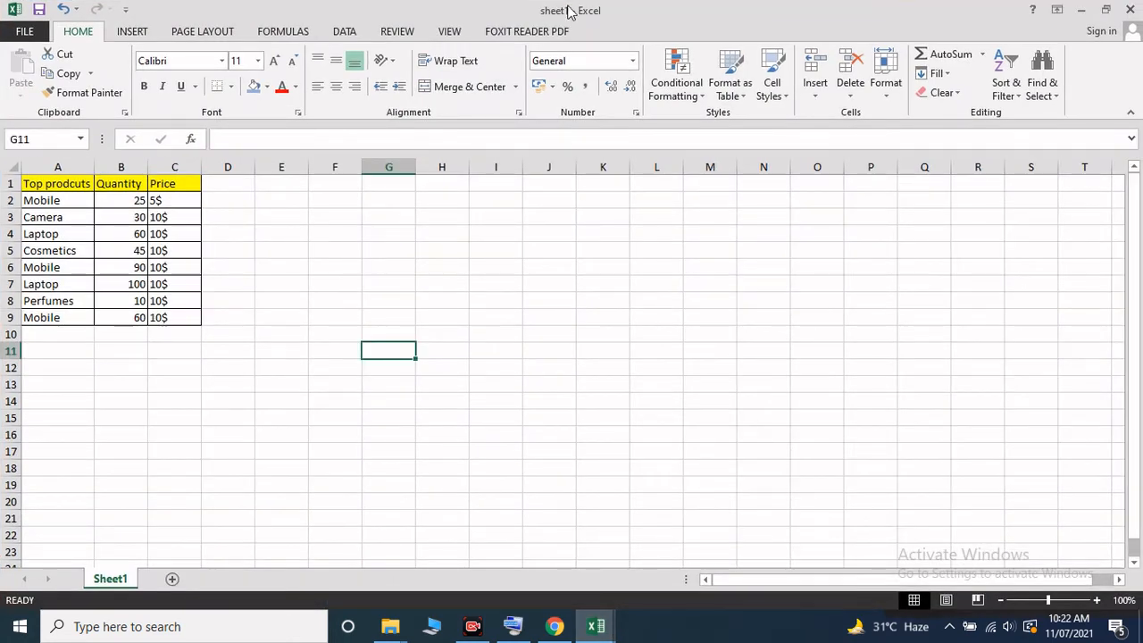
click(1080, 10)
mouse_move(595, 625)
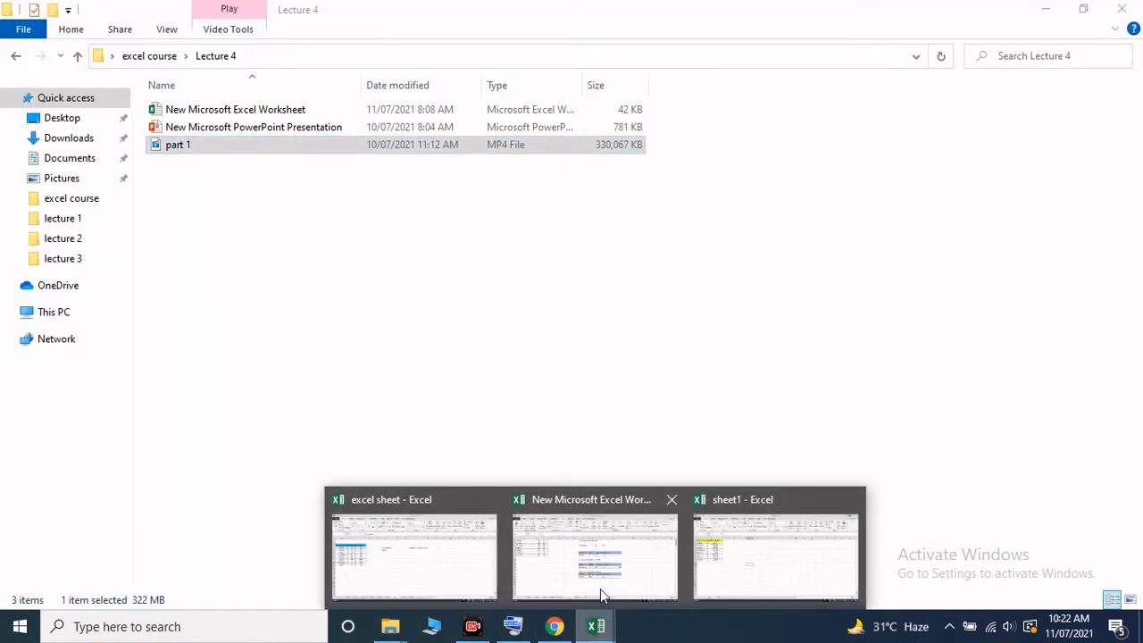
click(602, 585)
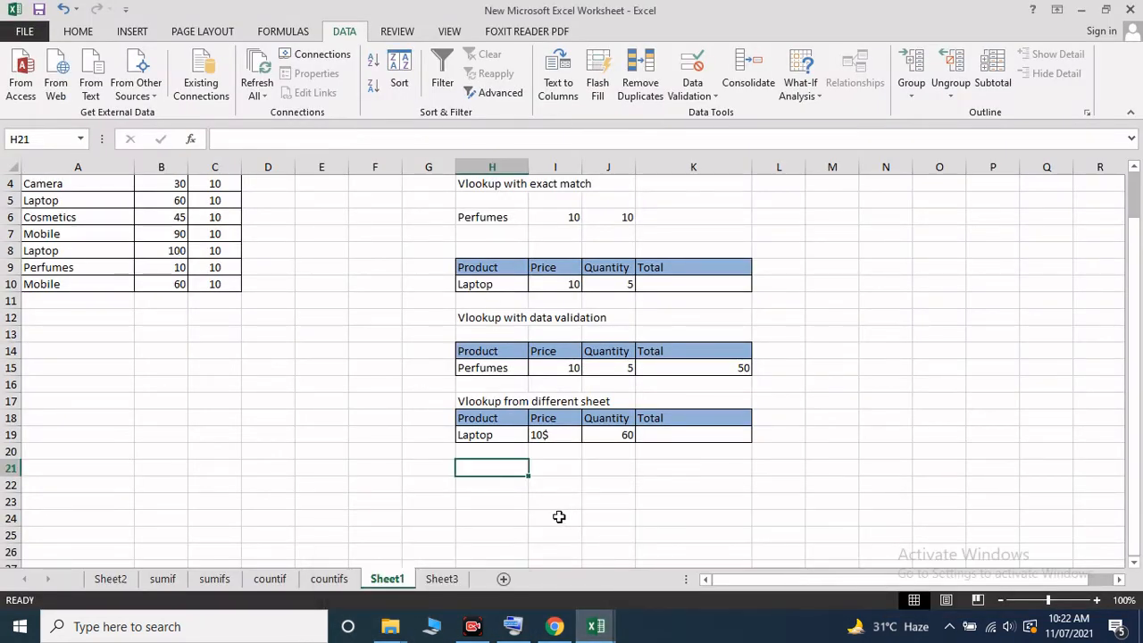
Enter Mobile in H21 and start a VLOOKUP formula in I21 with H21 as the lookup value
text(Mobile)
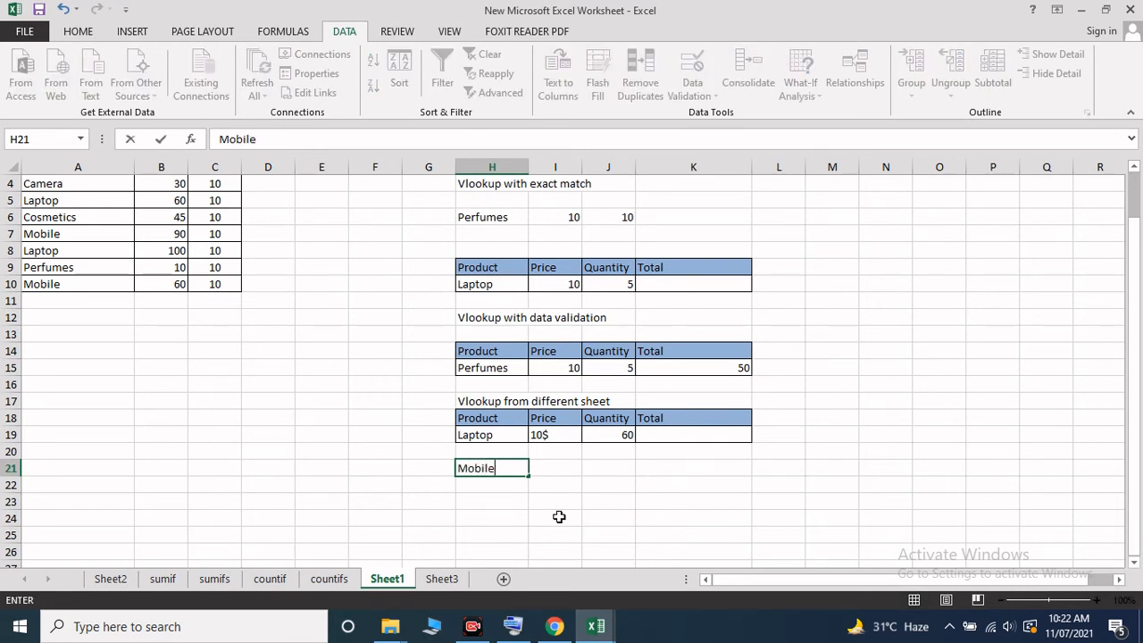
click(565, 473)
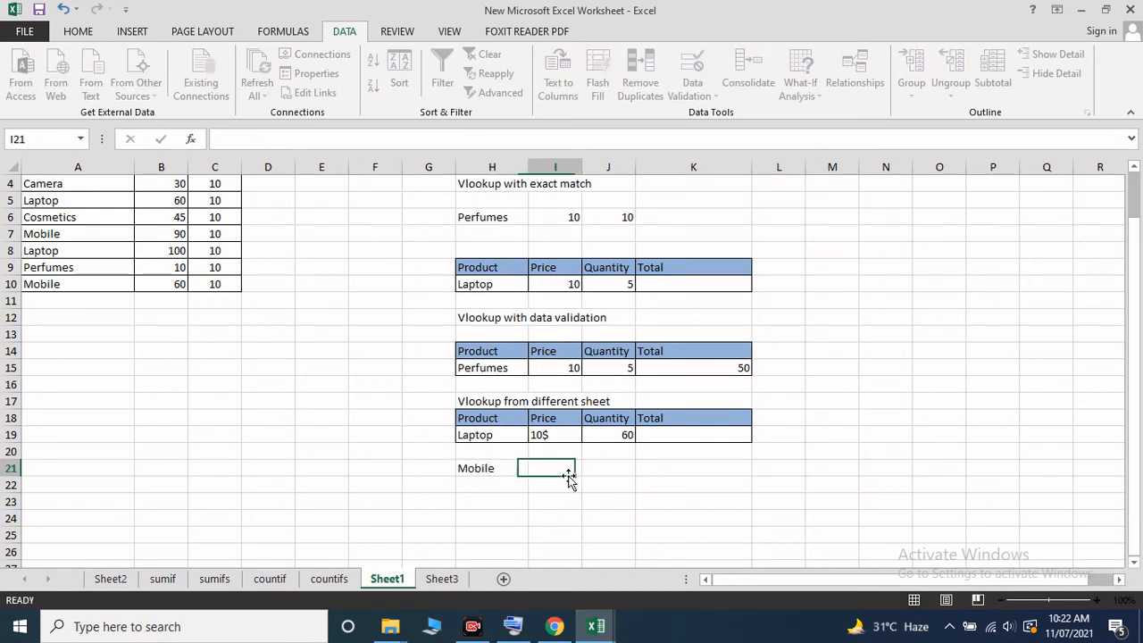
click(297, 146)
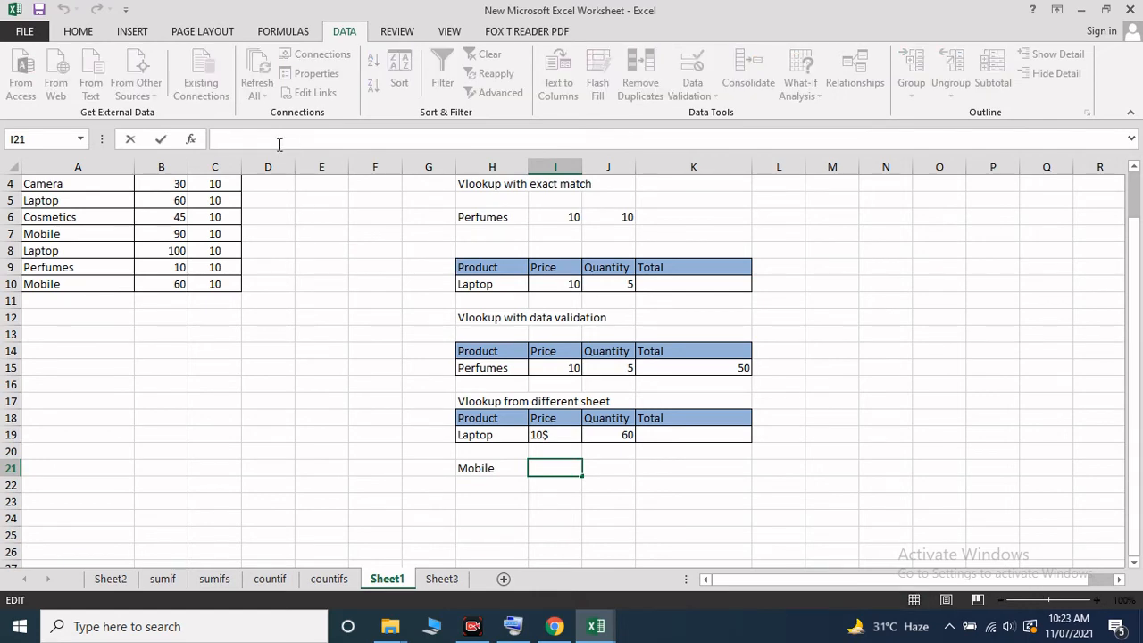
click(511, 632)
click(768, 418)
click(943, 320)
text(vlookup)
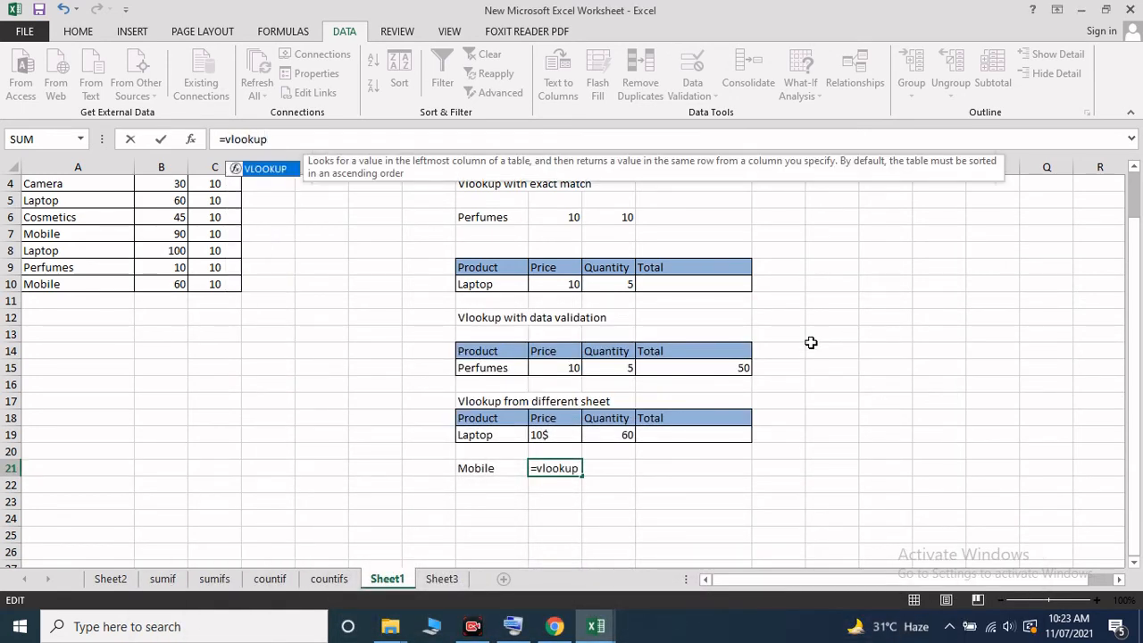
text(()
click(470, 461)
text(,)
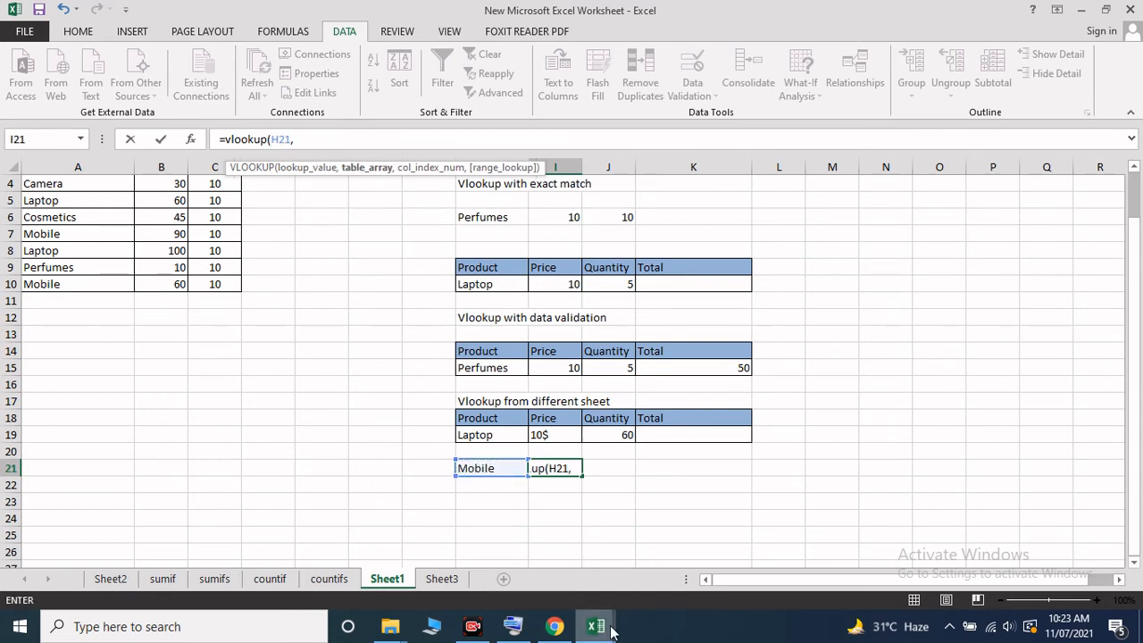
Complete the I21 VLOOKUP with [sheet1.xlsx]Sheet1!$A$1:$C$9 from the sheet1 workbook, column index 3 and 0 for exact match
mouse_move(611, 629)
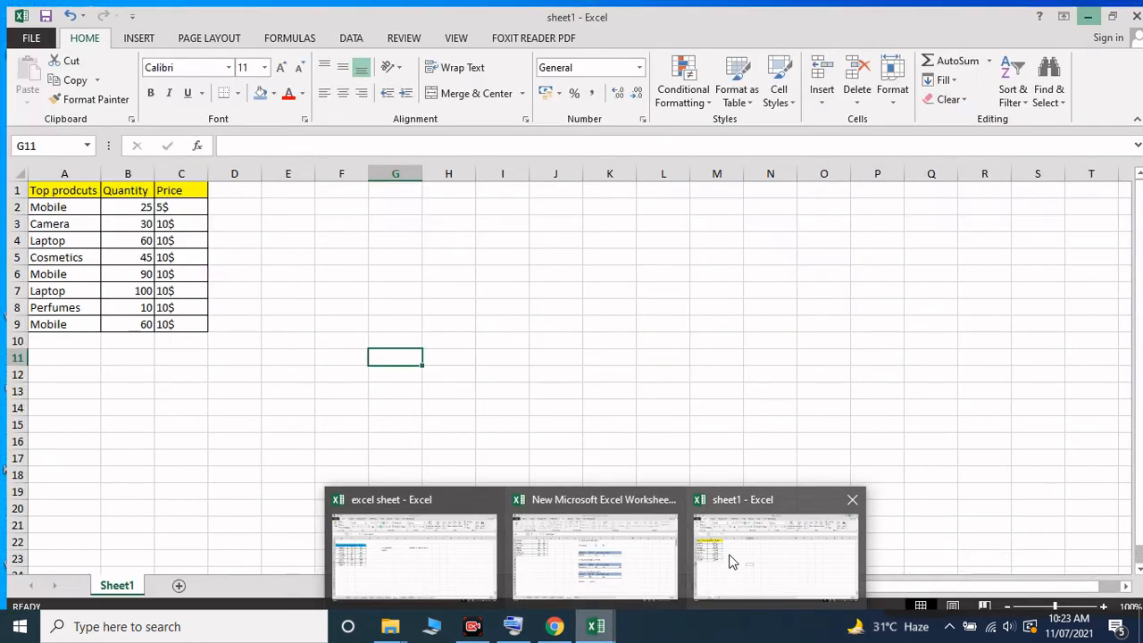
click(730, 560)
drag(33, 184, 174, 319)
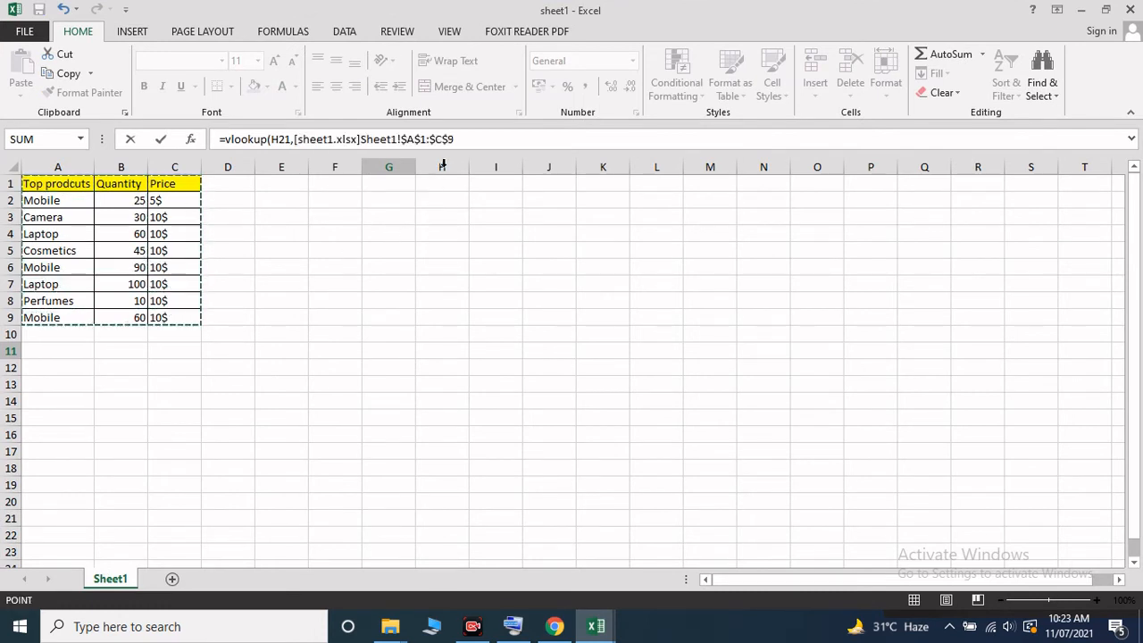
click(462, 142)
text(,3)
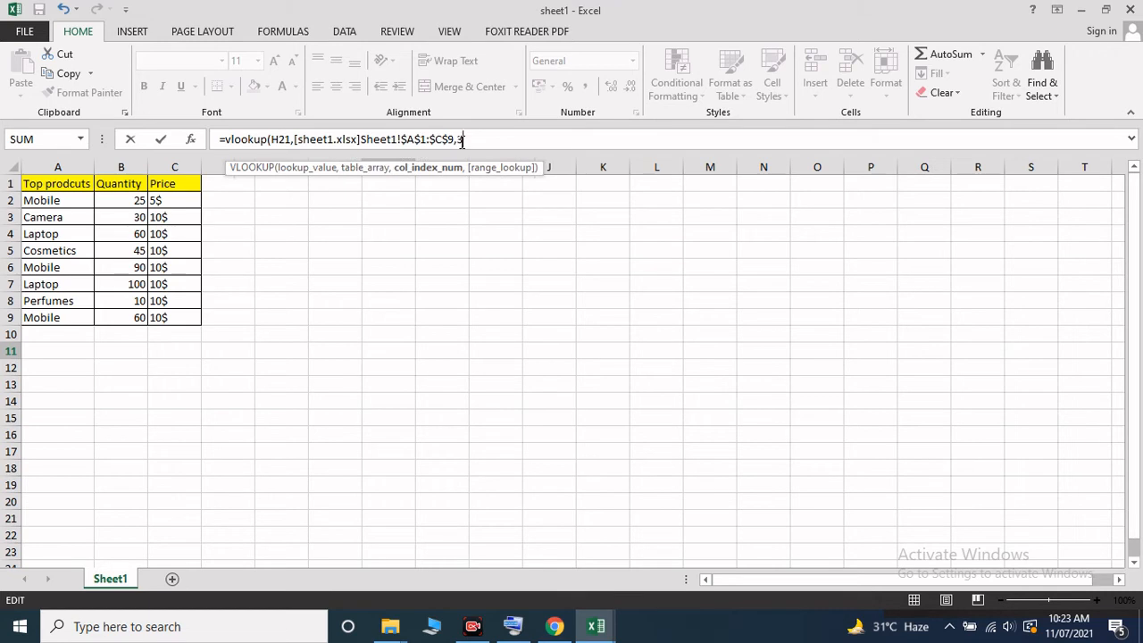
text(,0)
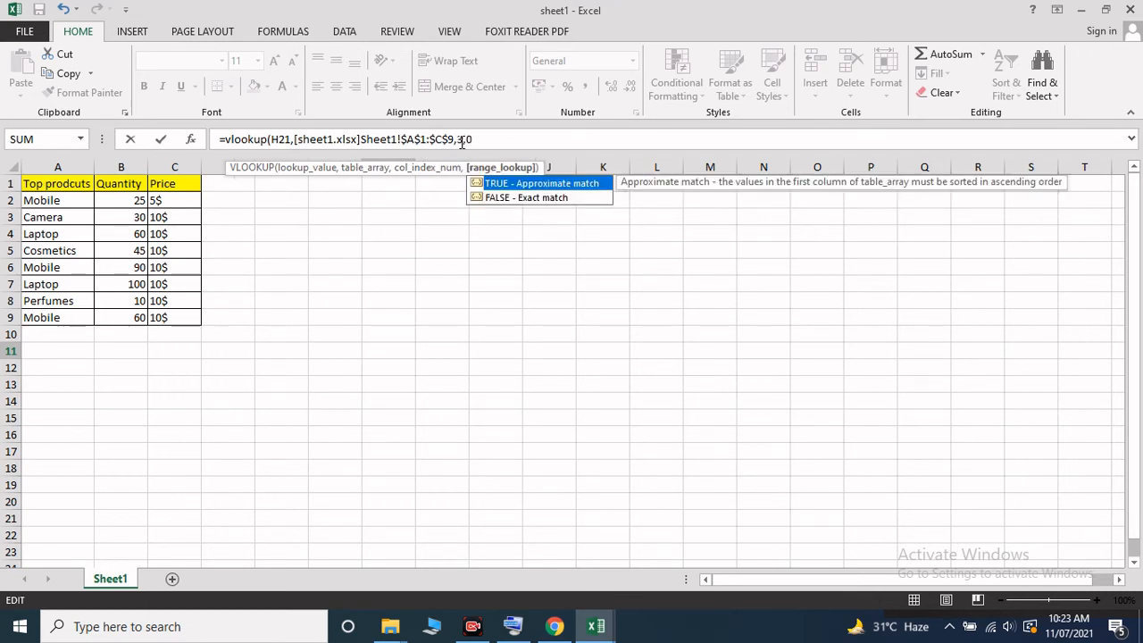
text())
key(Return)
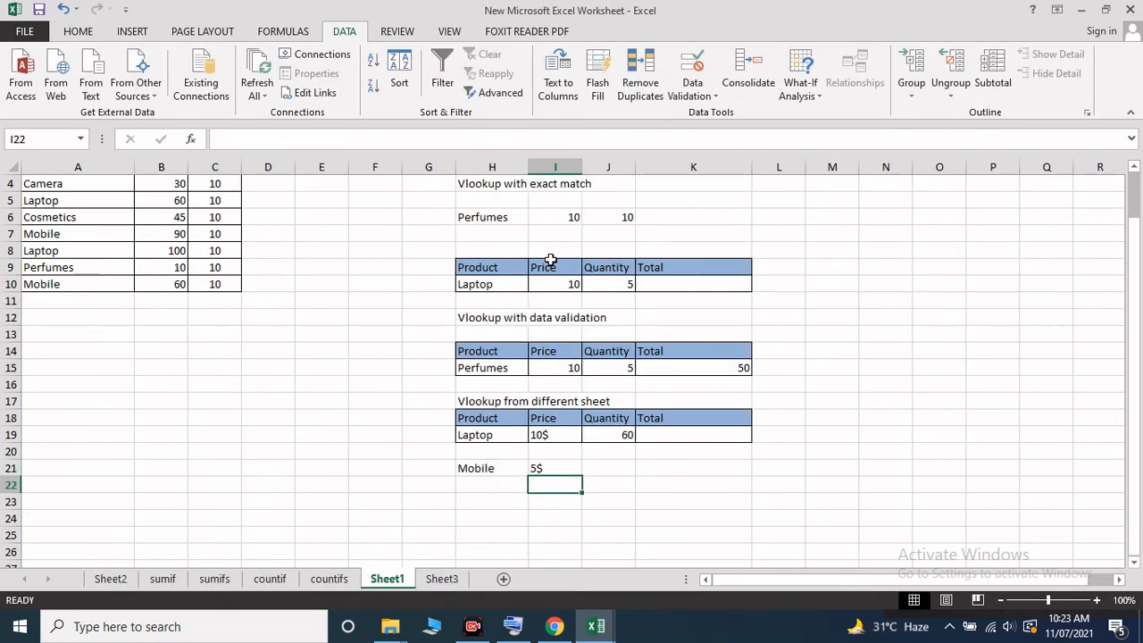
Look through the student marks table in the Vlookup For Beginners workbook and match the B3 heading with the Subject 5 column
click(537, 473)
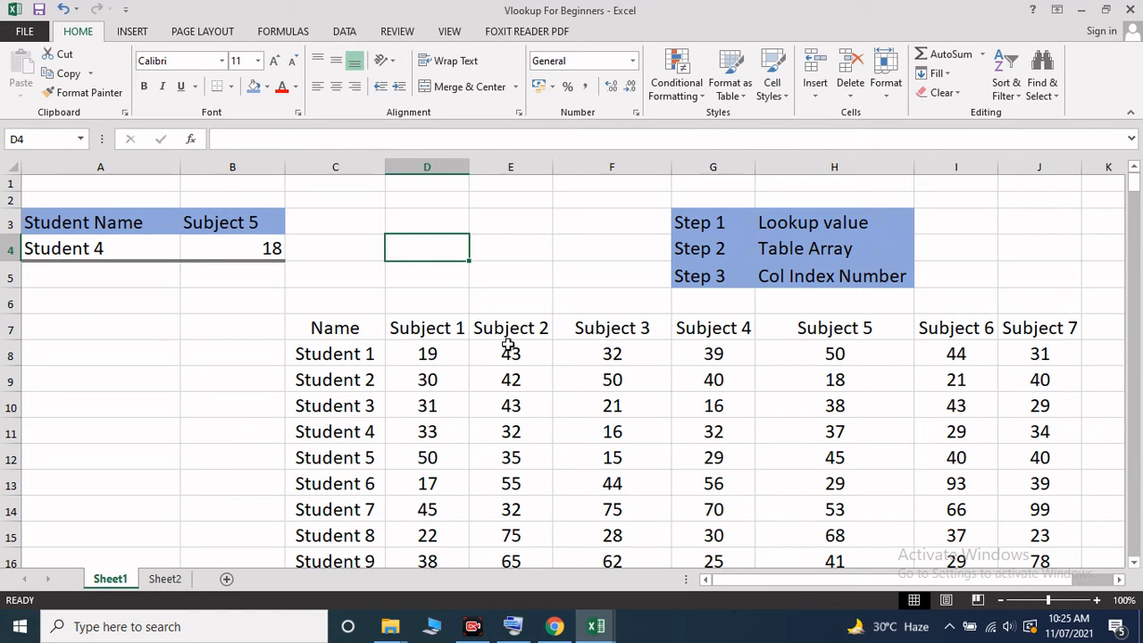
scroll(519, 321, down, 3)
scroll(518, 322, up, 3)
drag(1132, 183, 1119, 576)
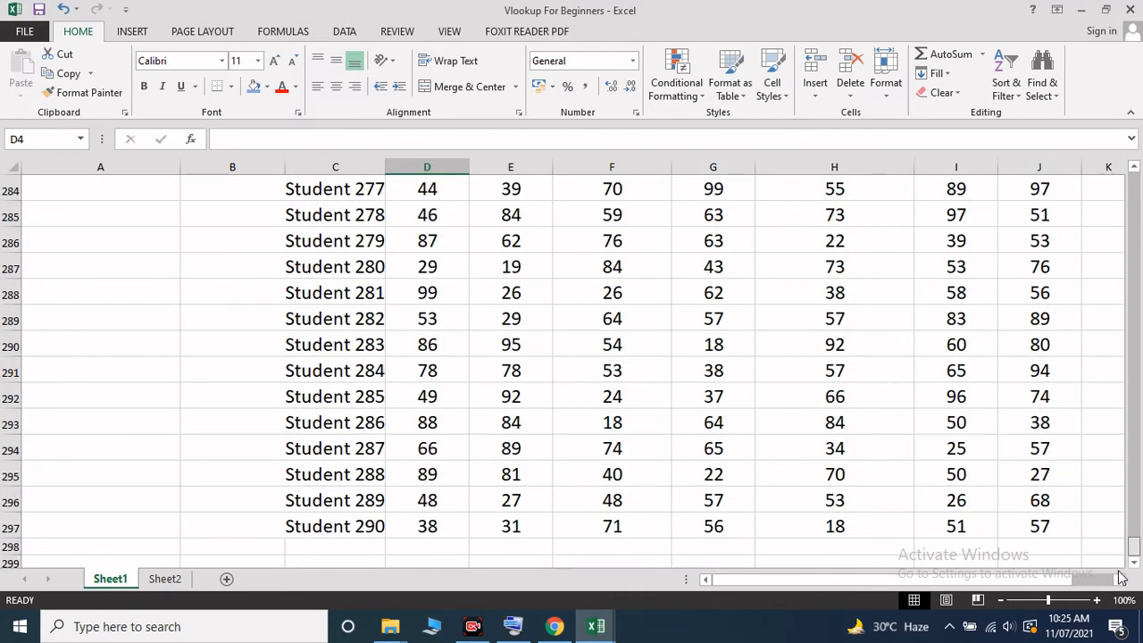
drag(1142, 507, 1133, 177)
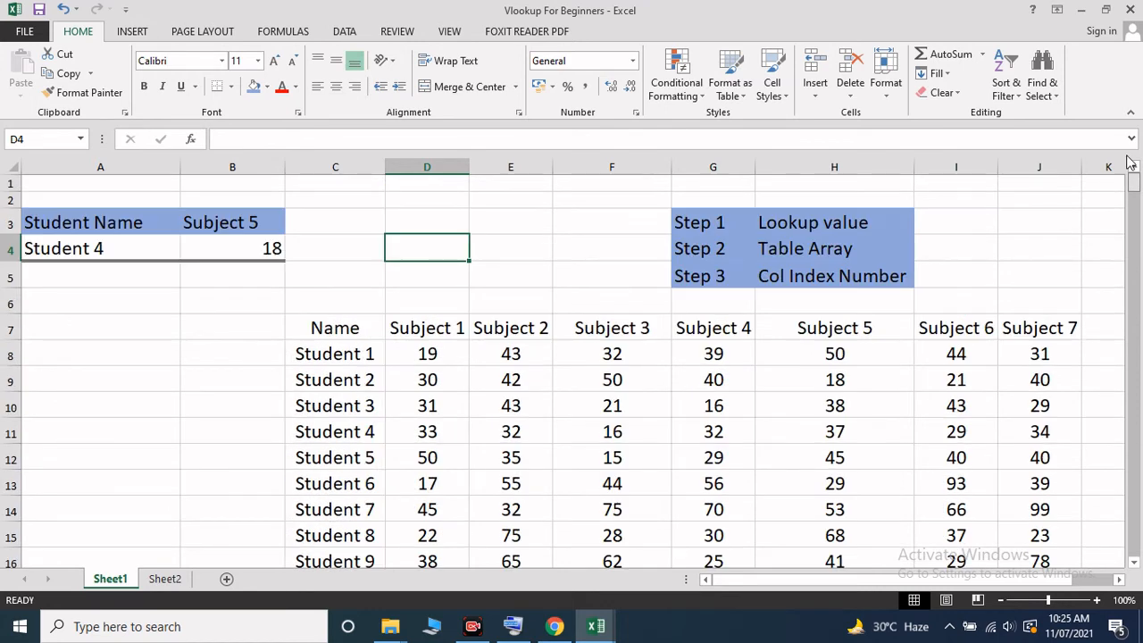
click(219, 292)
click(235, 224)
drag(143, 227, 187, 227)
click(216, 225)
click(895, 327)
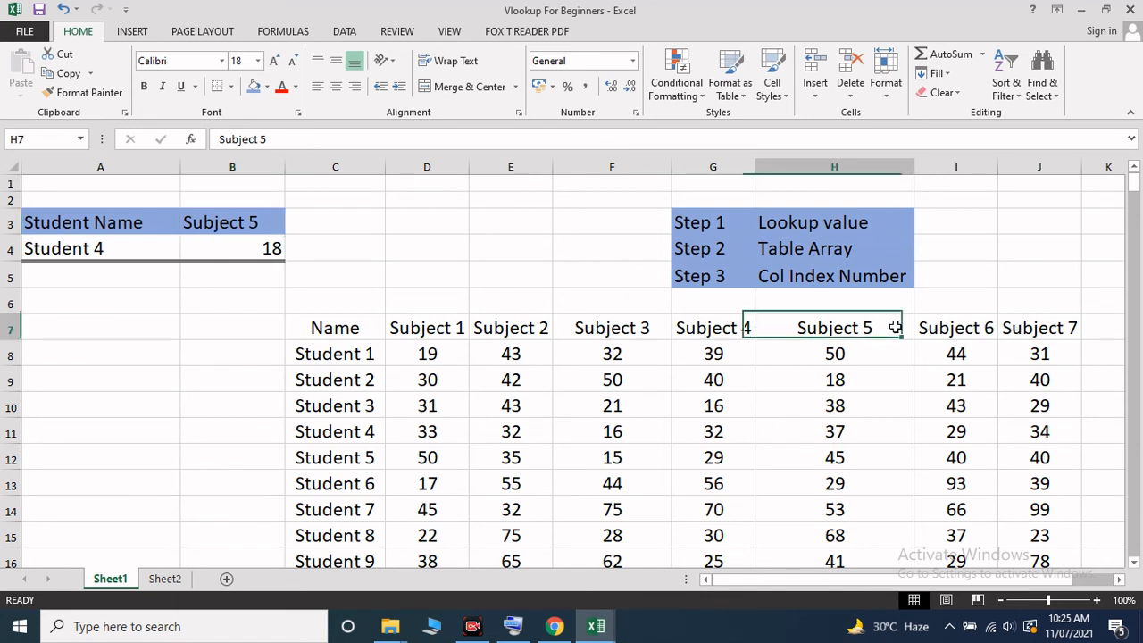
Choose Student 1 from the student name list in A4
click(86, 251)
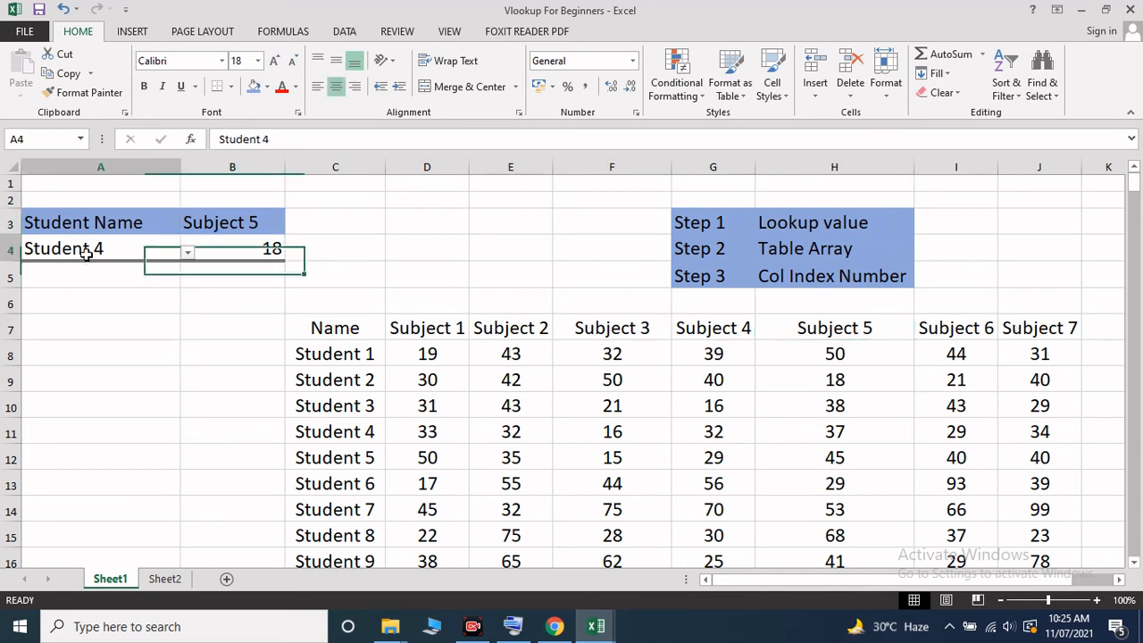
click(188, 258)
scroll(156, 290, down, 1)
scroll(186, 278, up, 1)
click(128, 268)
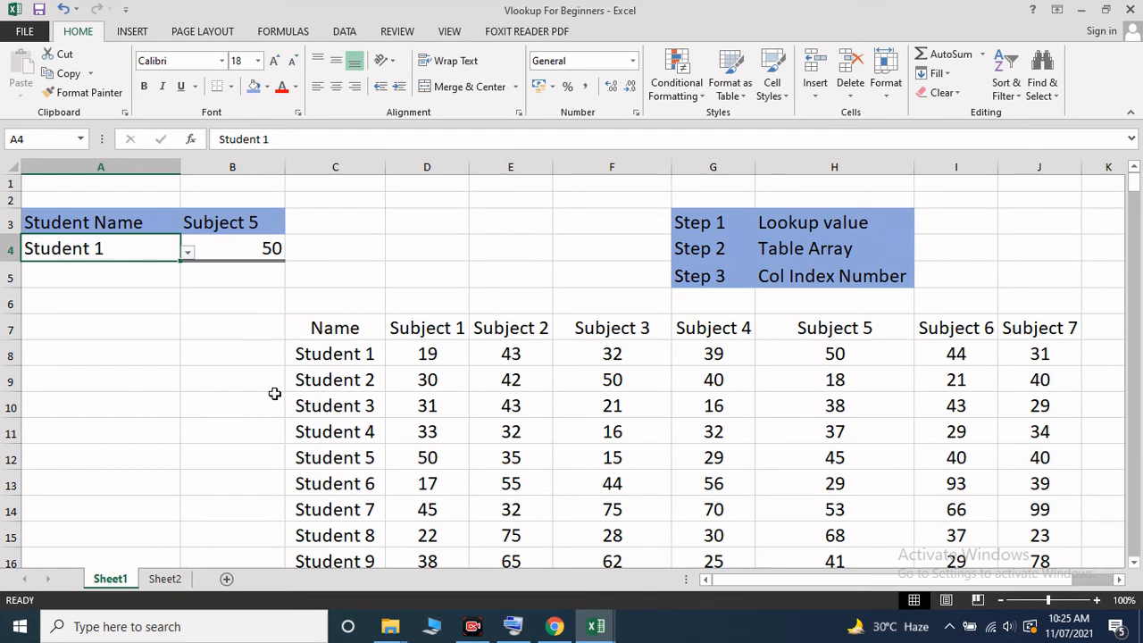
Choose Student 286 from the student name list in A4
click(187, 253)
drag(191, 284, 188, 382)
click(93, 298)
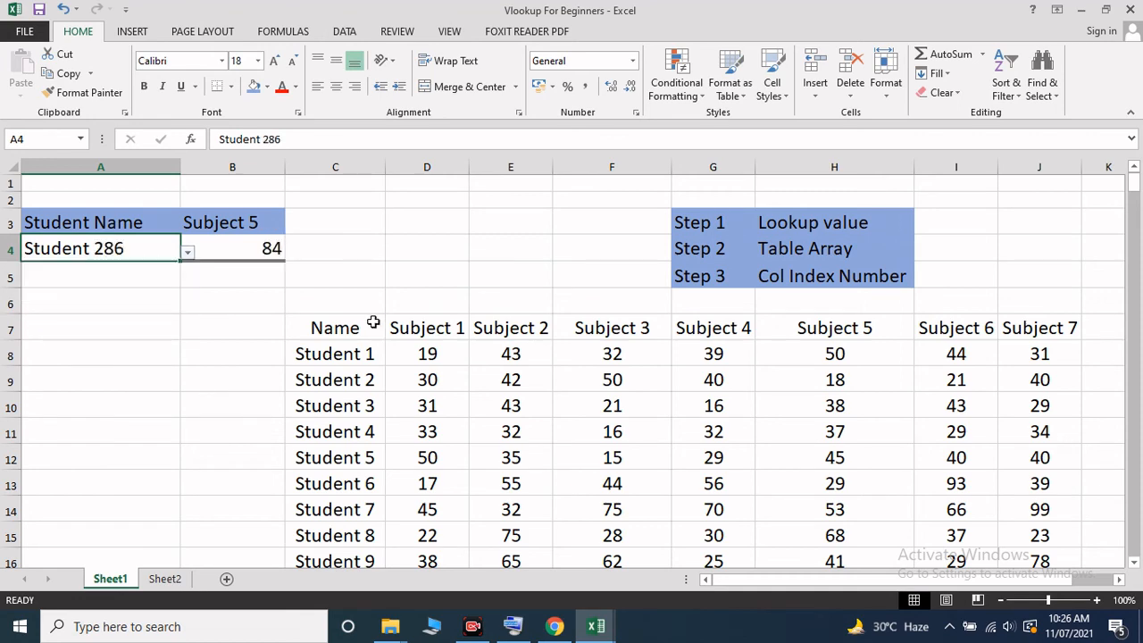
Compare the Subject 5 result with Student 286's row in the marks table and examine the VLOOKUP formula in B4
scroll(375, 398, down, 2)
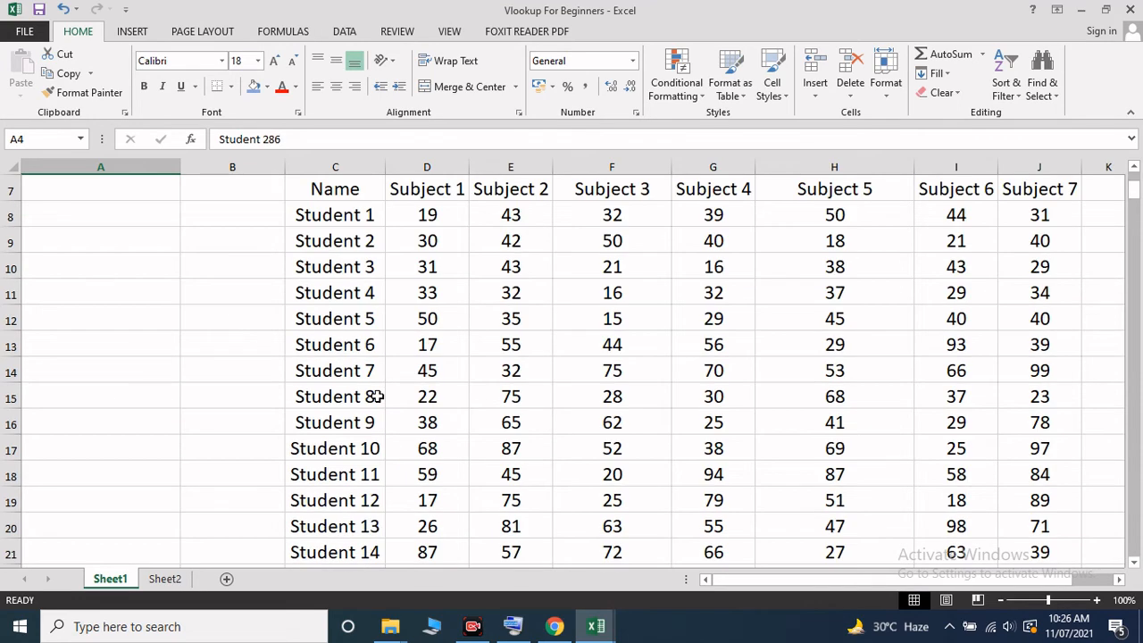
scroll(379, 397, down, 20)
scroll(520, 437, down, 20)
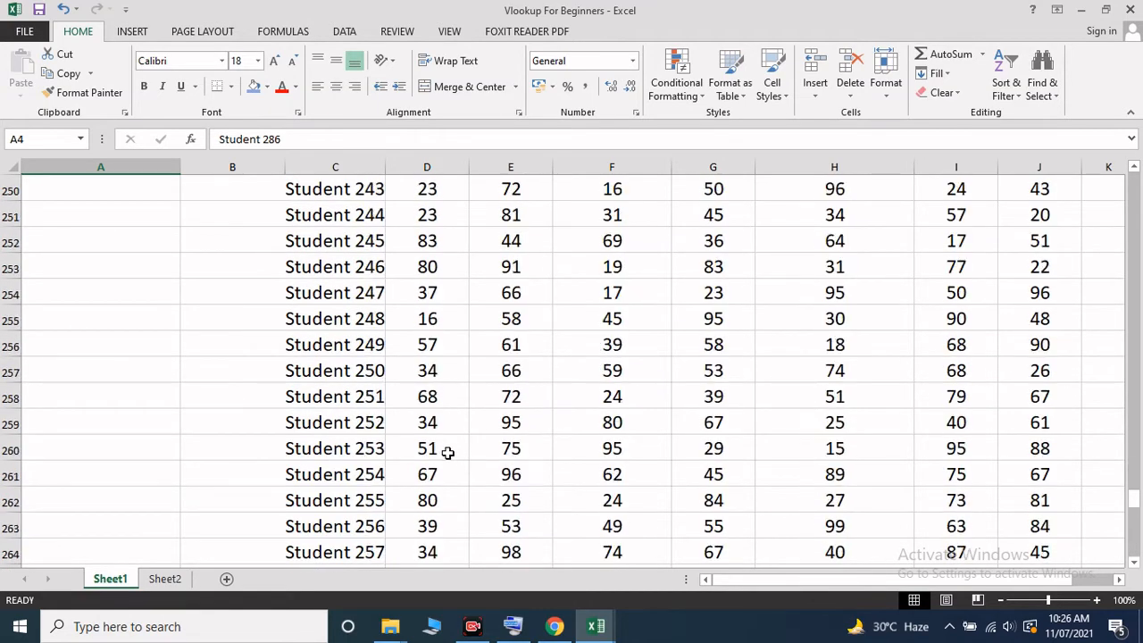
scroll(444, 451, down, 9)
scroll(396, 473, down, 4)
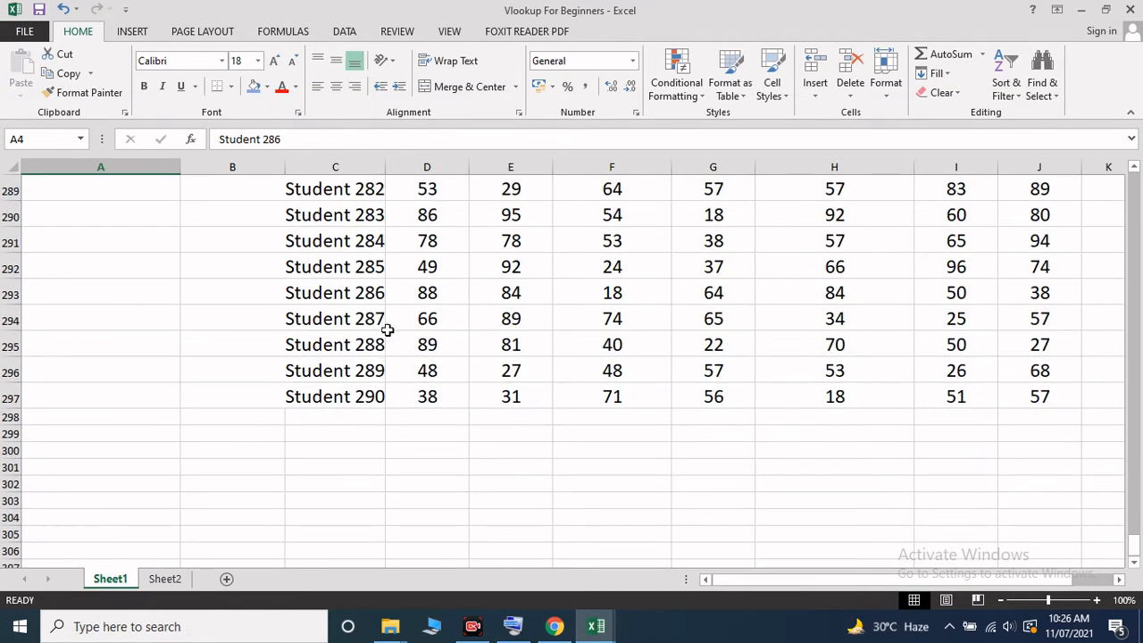
click(1060, 291)
drag(1127, 529, 1131, 109)
drag(1138, 183, 1133, 547)
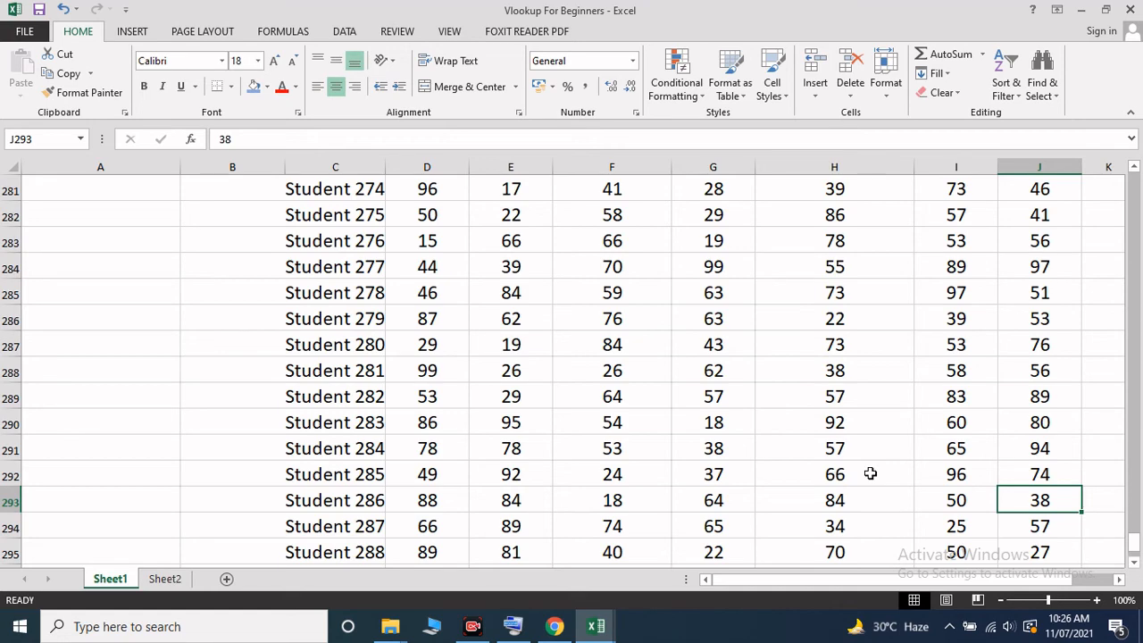
click(869, 502)
drag(1136, 546, 1135, 179)
click(280, 325)
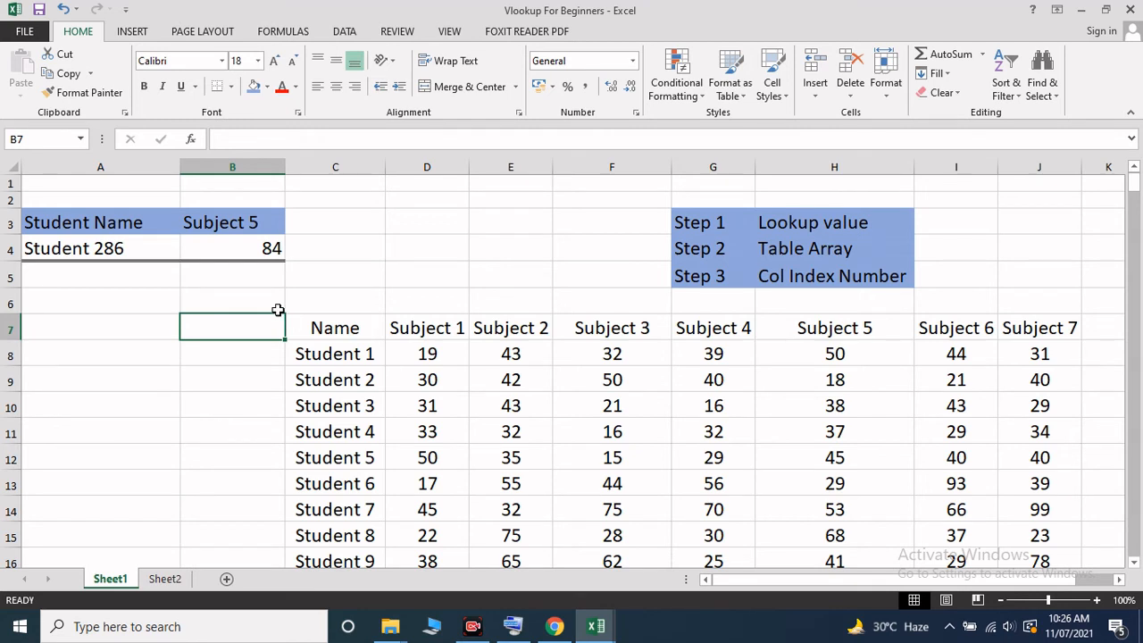
click(199, 249)
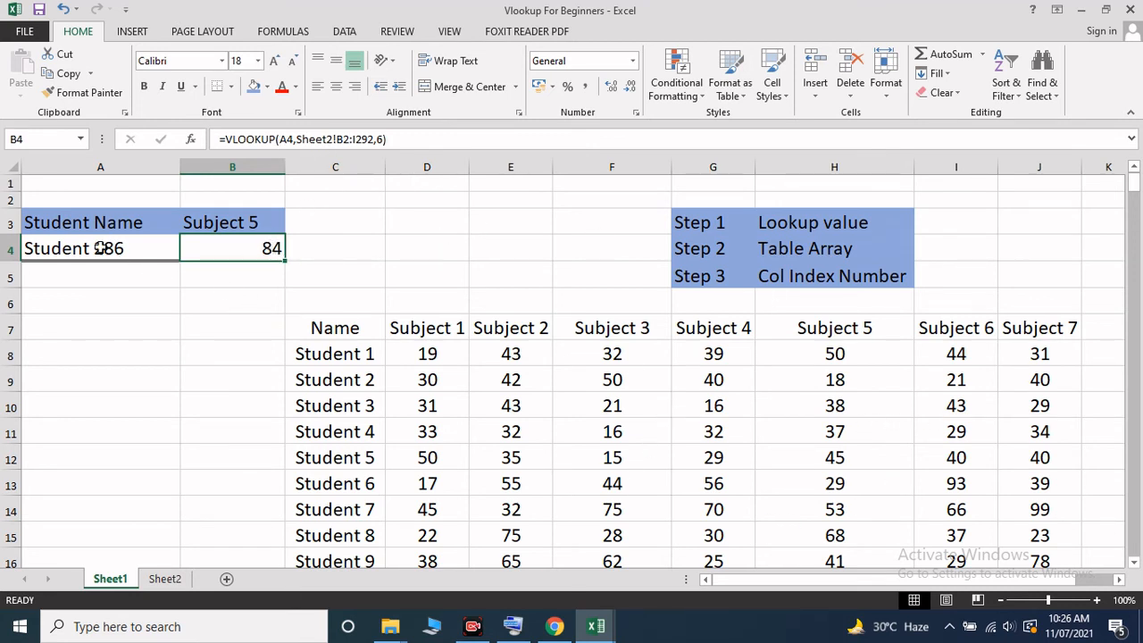
Enter the heading Subject 7 in C3
click(312, 224)
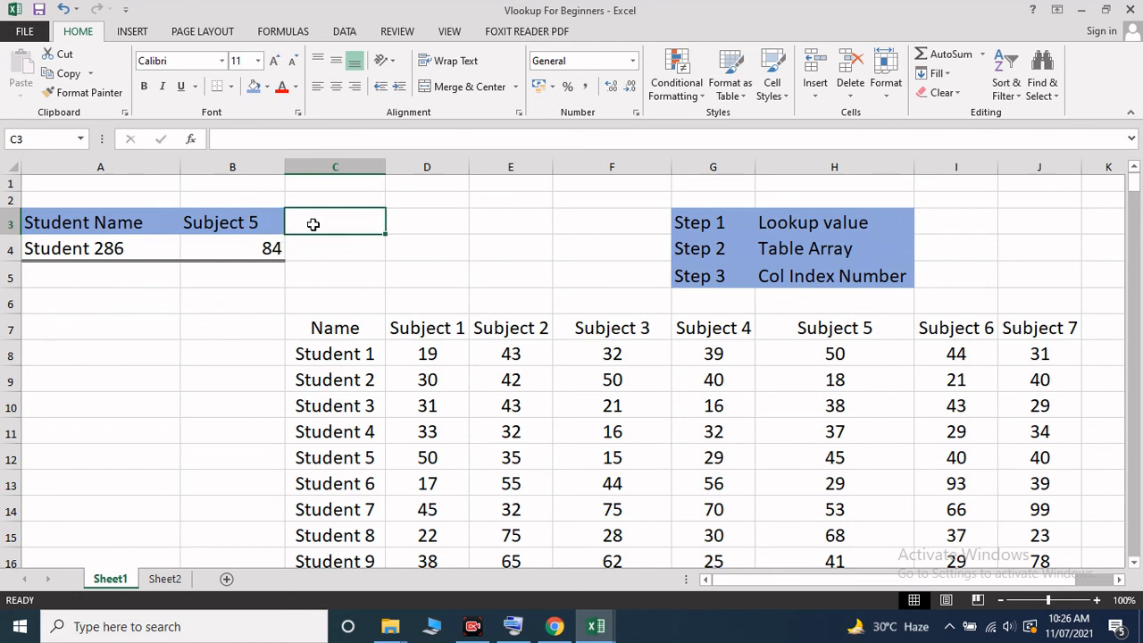
text(s)
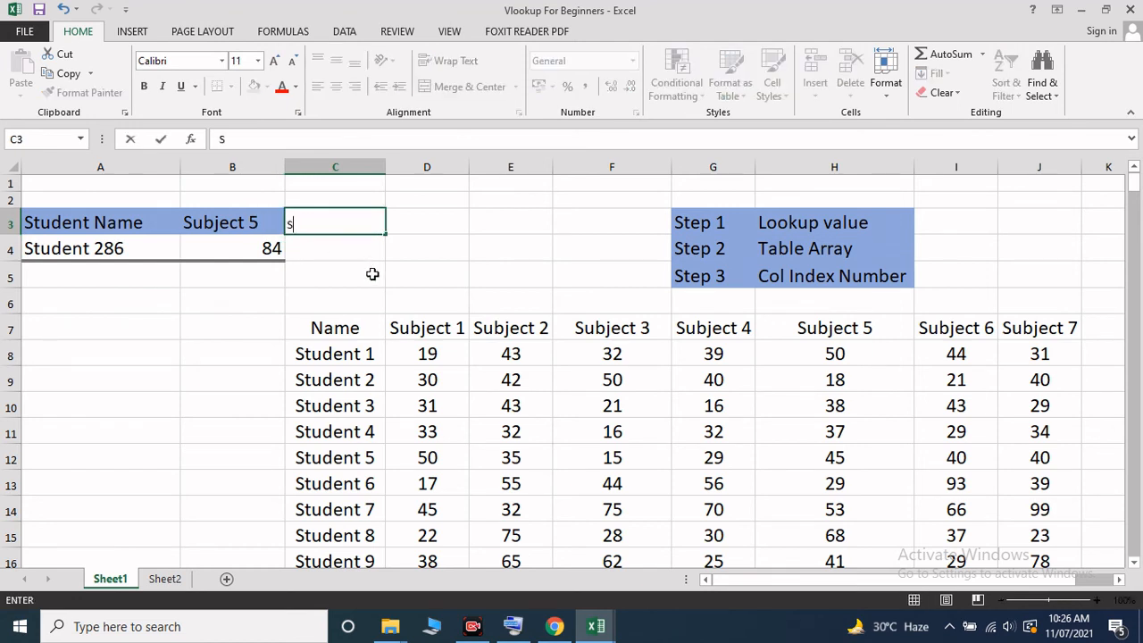
text(ubject 7)
key(Return)
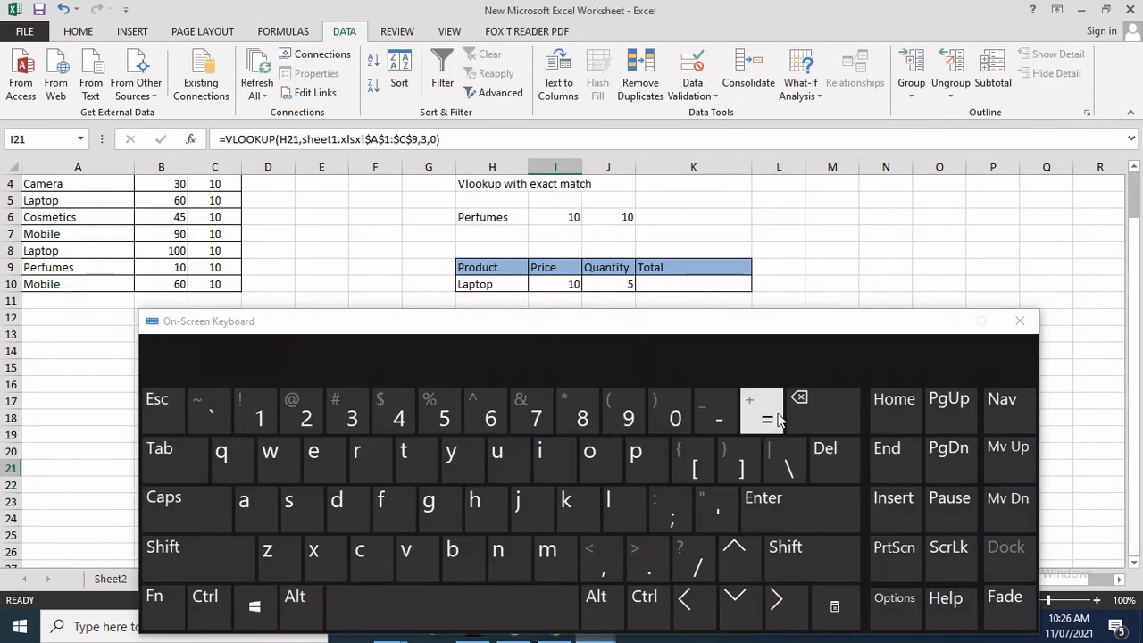
Start a formula in I21 of New Microsoft Excel Worksheet and switch to the Vlookup For Beginners workbook
click(766, 413)
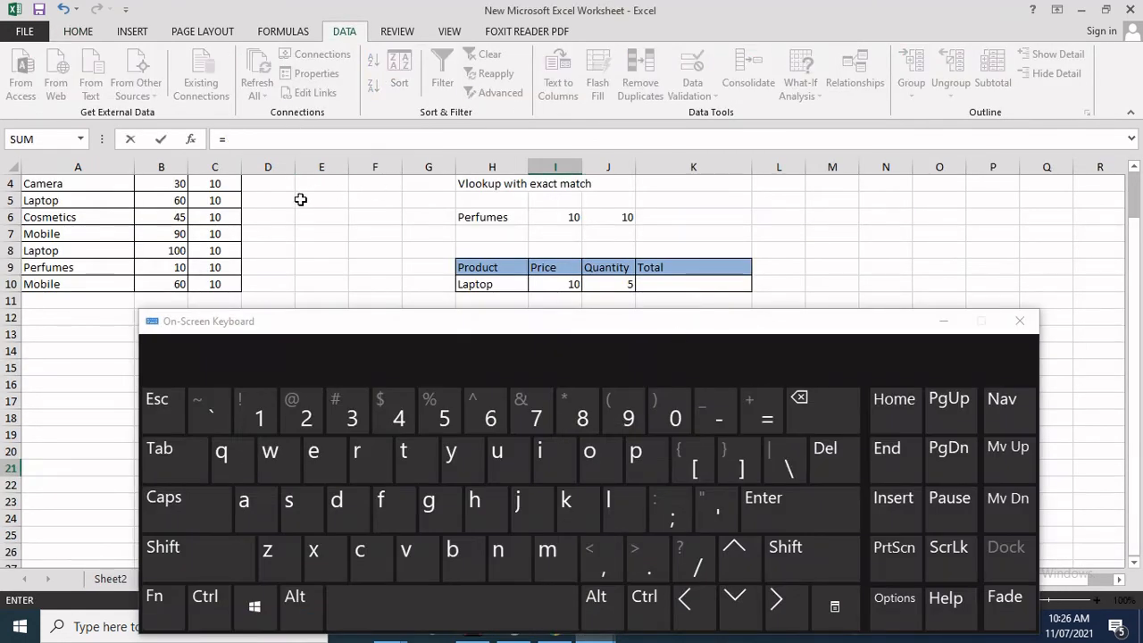
click(945, 327)
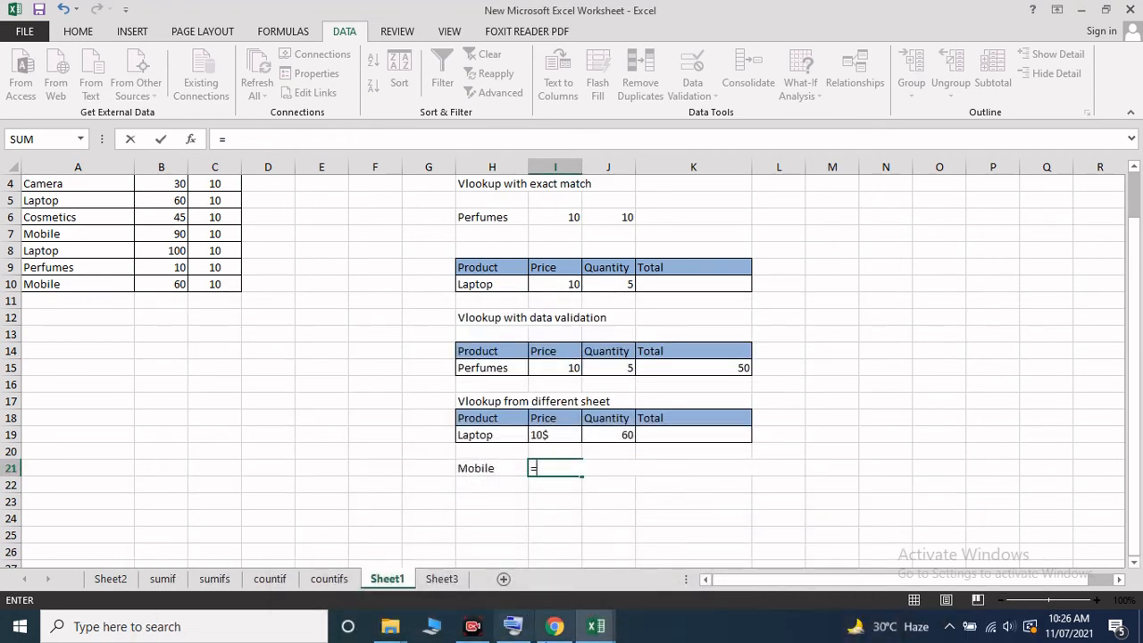
mouse_move(596, 626)
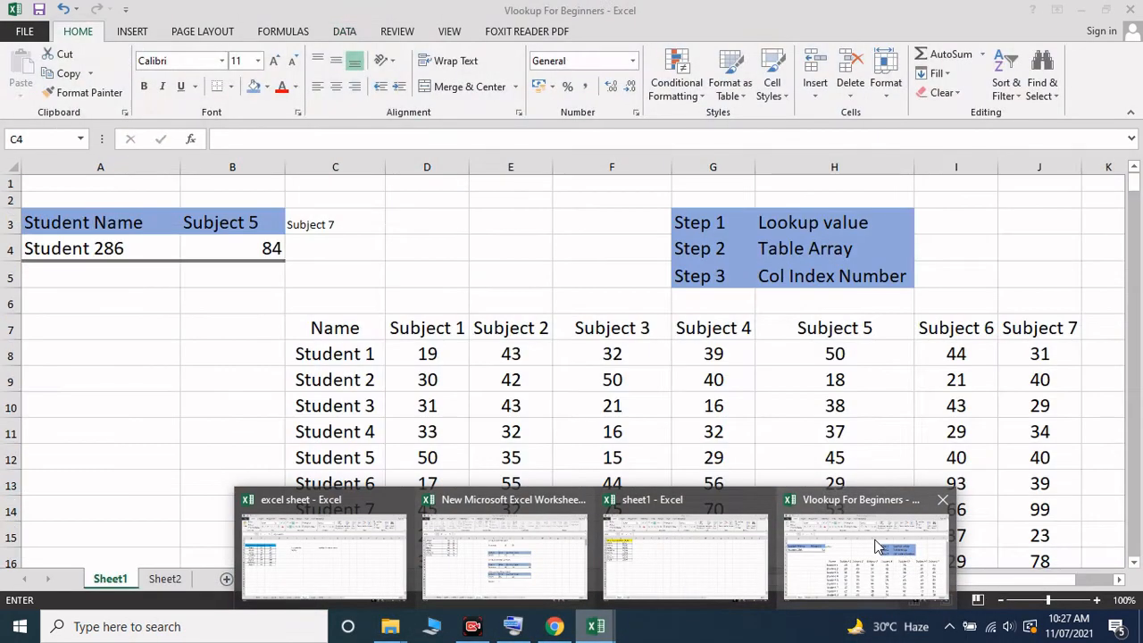
click(864, 554)
click(324, 252)
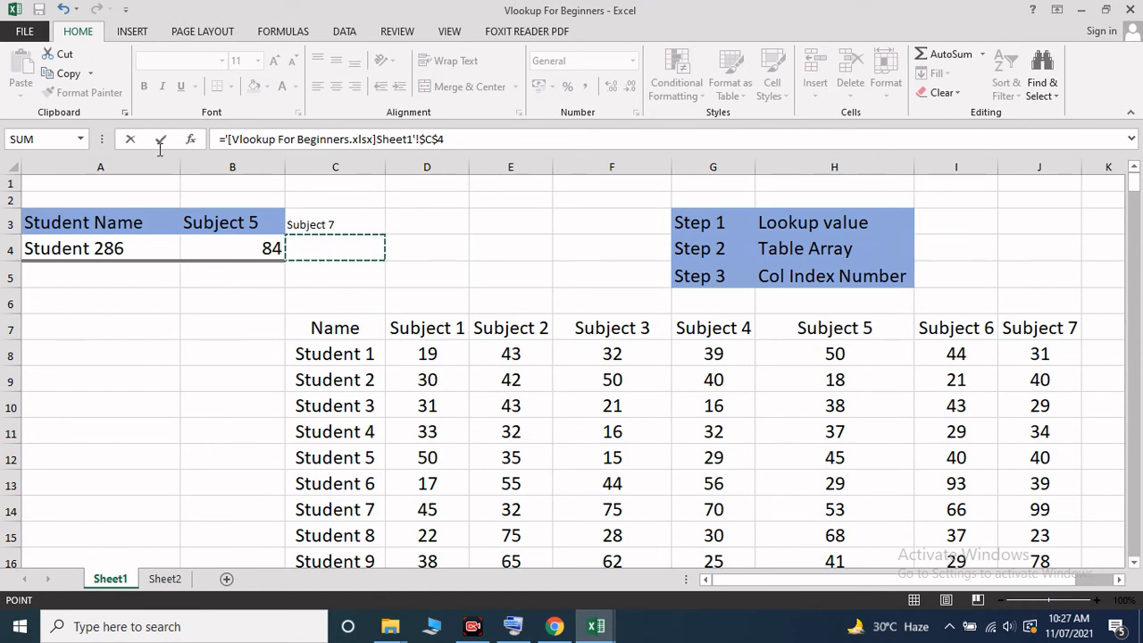
key(F2)
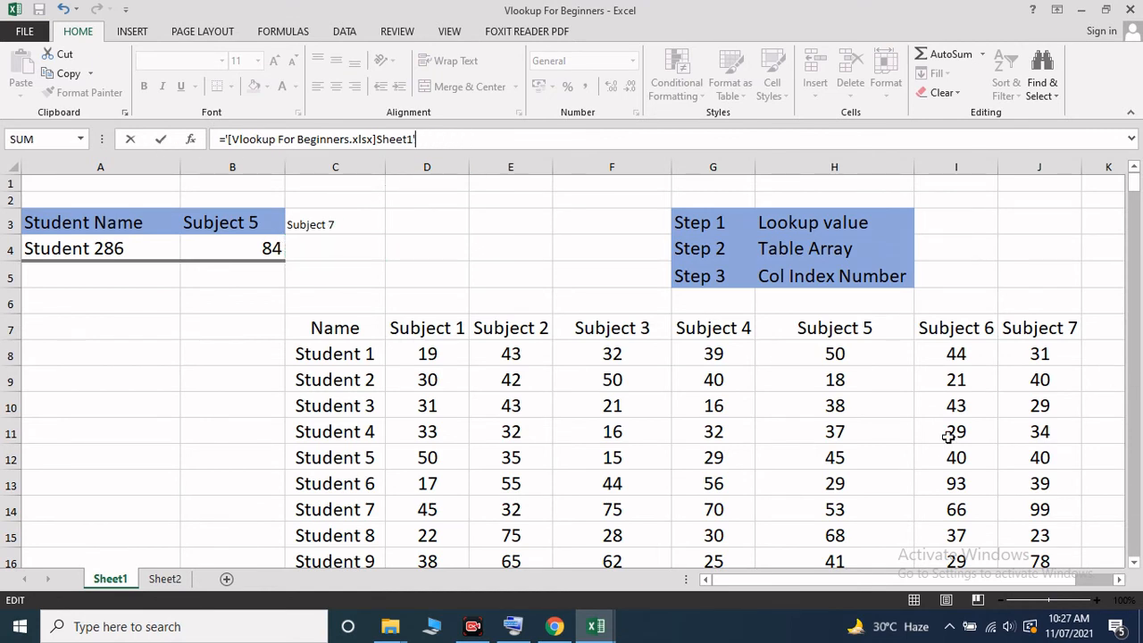
key(BackSpace)
key(BackSpace)
key(BackSpace)
key(BackSpace)
key(BackSpace)
key(BackSpace)
key(BackSpace)
key(BackSpace)
key(BackSpace)
key(BackSpace)
key(BackSpace)
key(BackSpace)
key(BackSpace)
key(BackSpace)
key(BackSpace)
key(BackSpace)
key(BackSpace)
key(BackSpace)
key(BackSpace)
key(BackSpace)
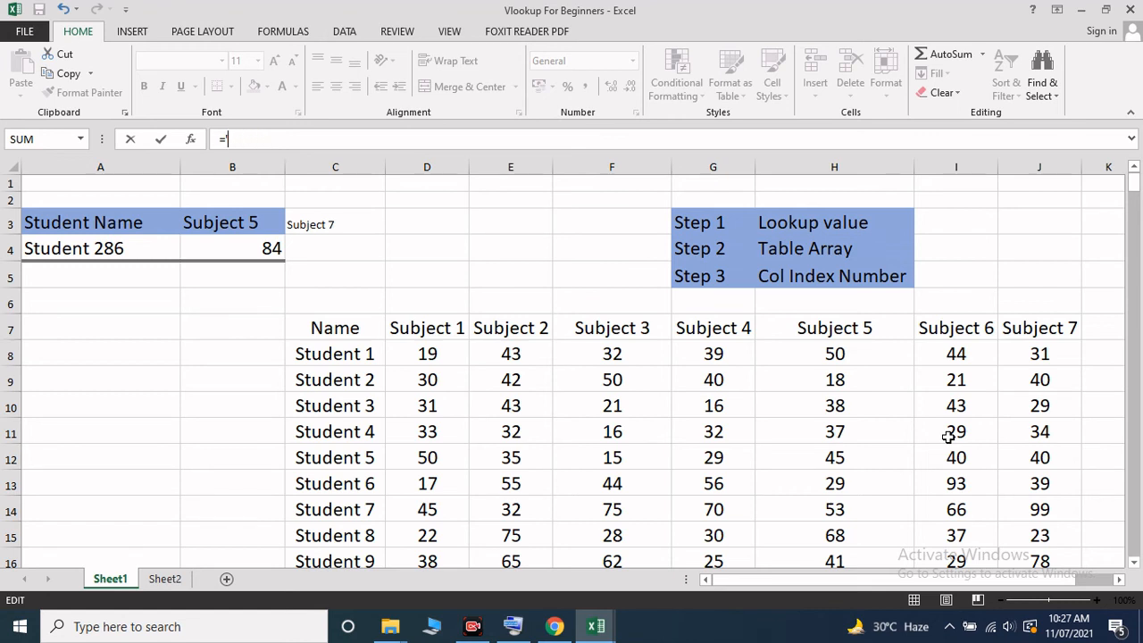
Begin a VLOOKUP in the open formula with A4 of the Vlookup For Beginners Sheet1 as the lookup value
text(vloo)
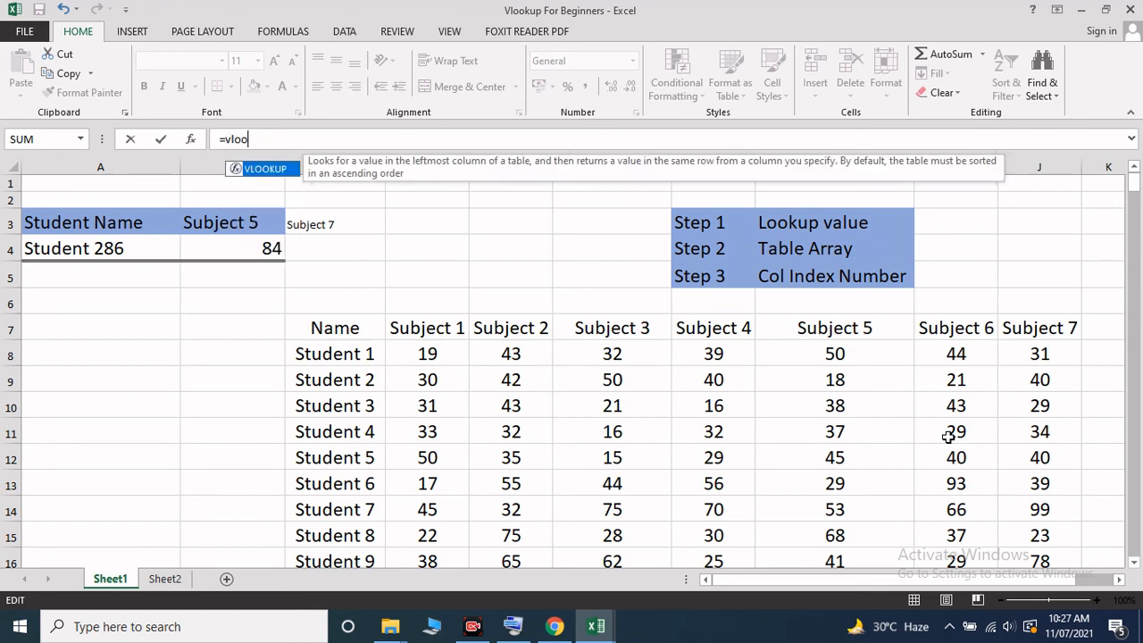
text(kup()
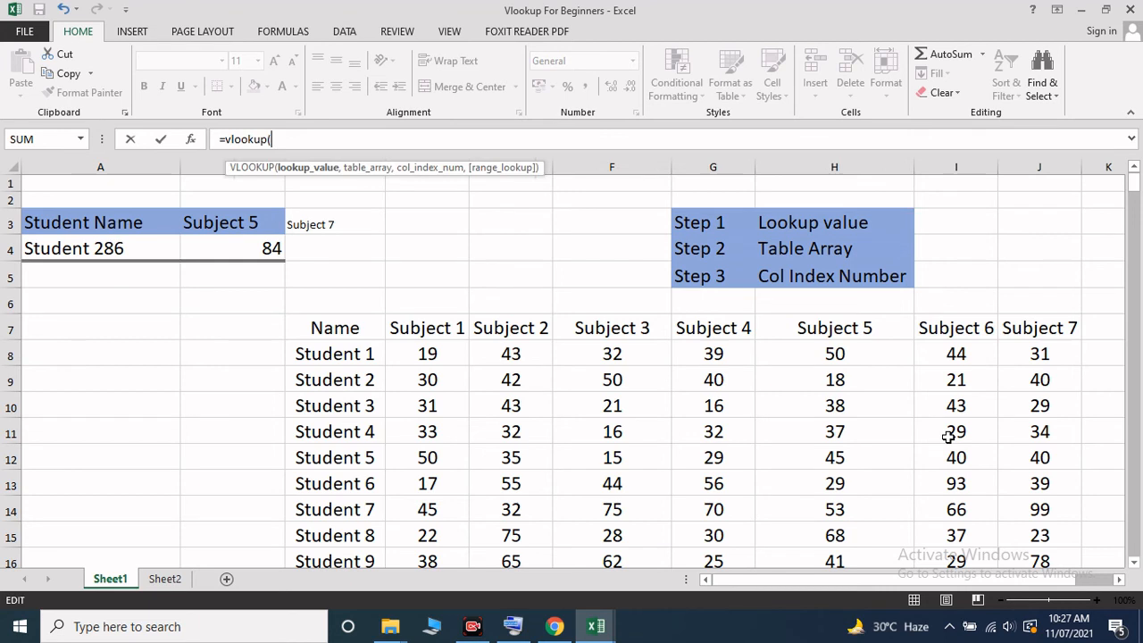
click(102, 250)
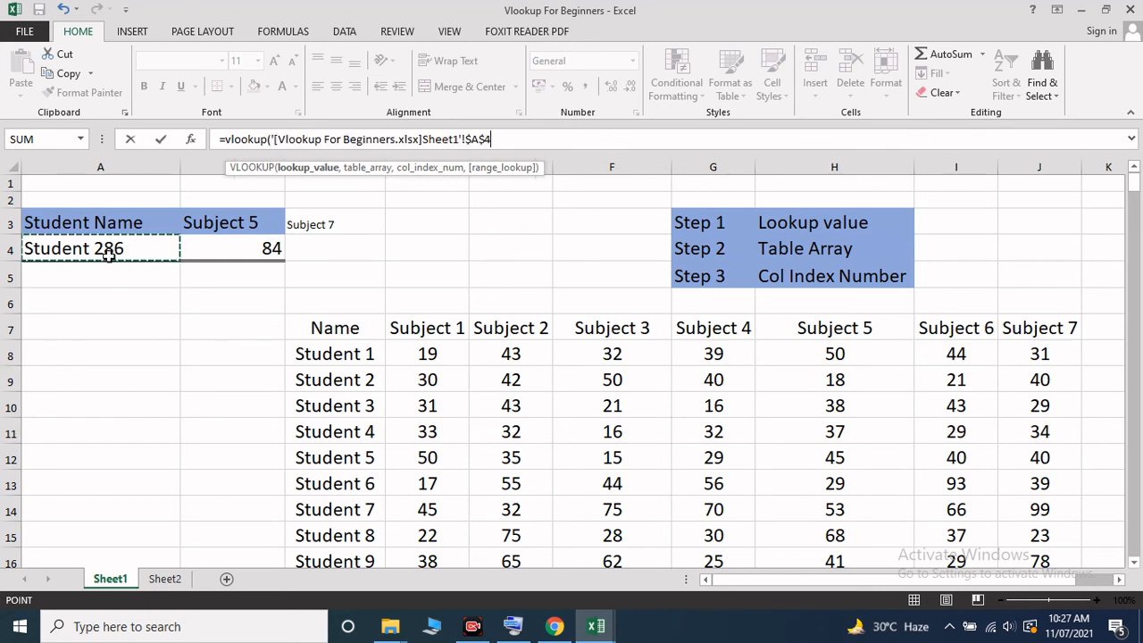
text(,)
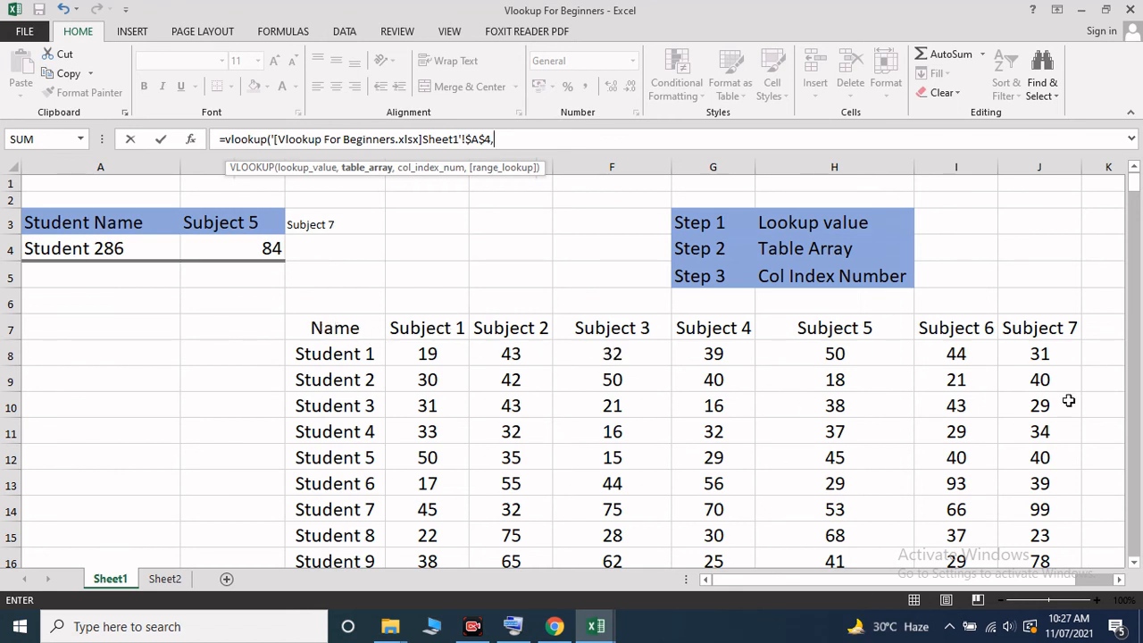
Complete the VLOOKUP with Sheet1 range $C$7:$J$297 of Vlookup For Beginners, column index 8 and 0 for exact match
drag(349, 327, 616, 492)
drag(1132, 557, 1138, 170)
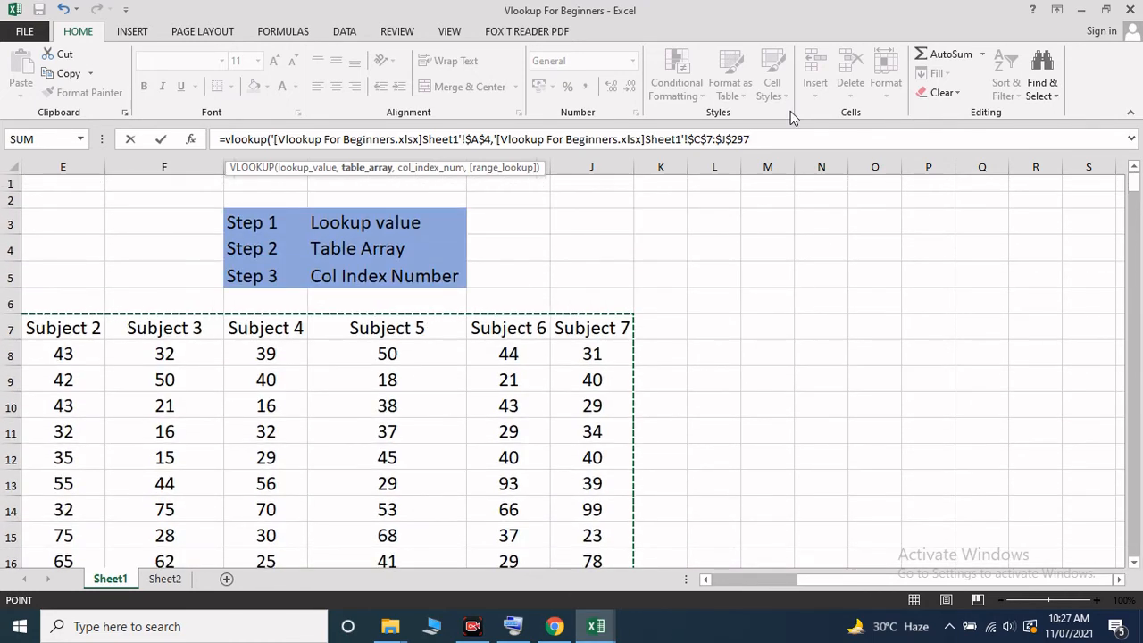
text(,)
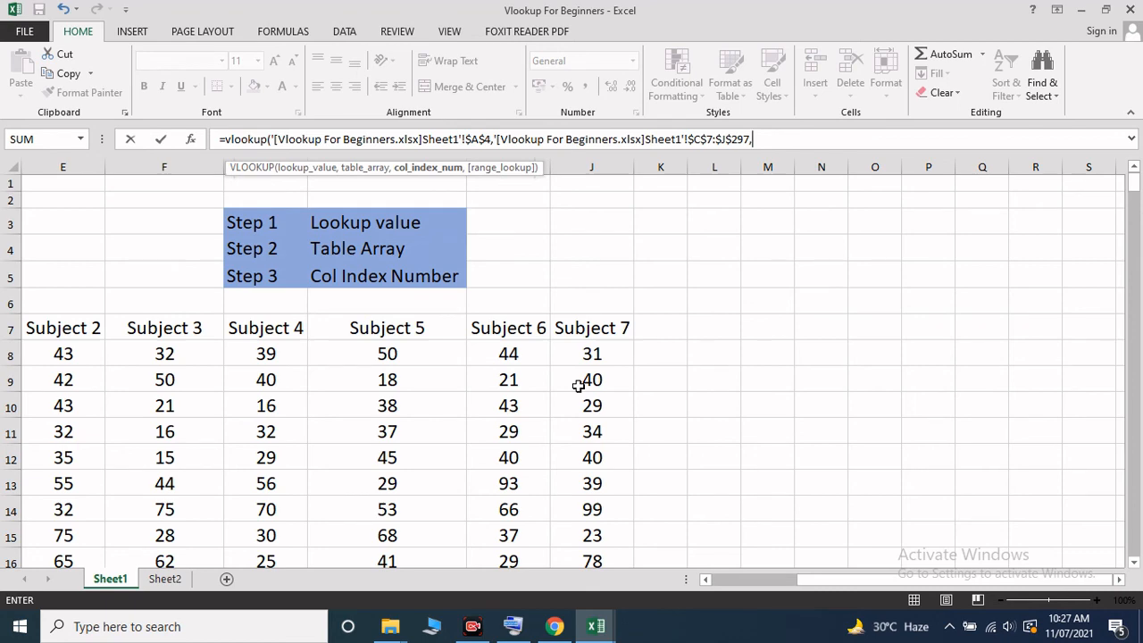
drag(873, 582, 56, 339)
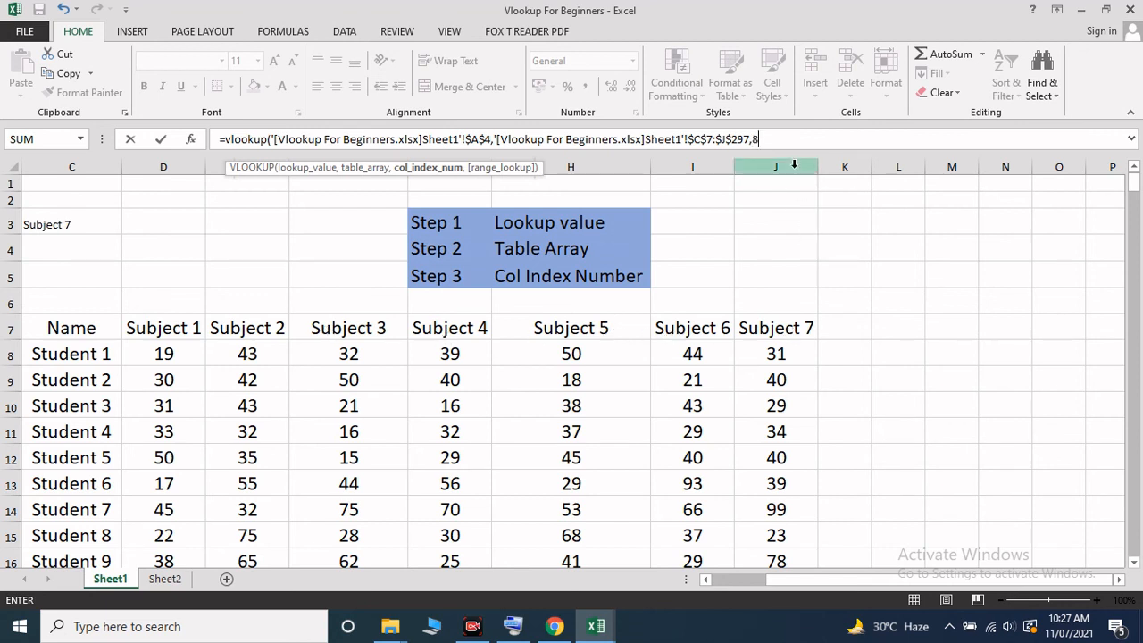
text(,)
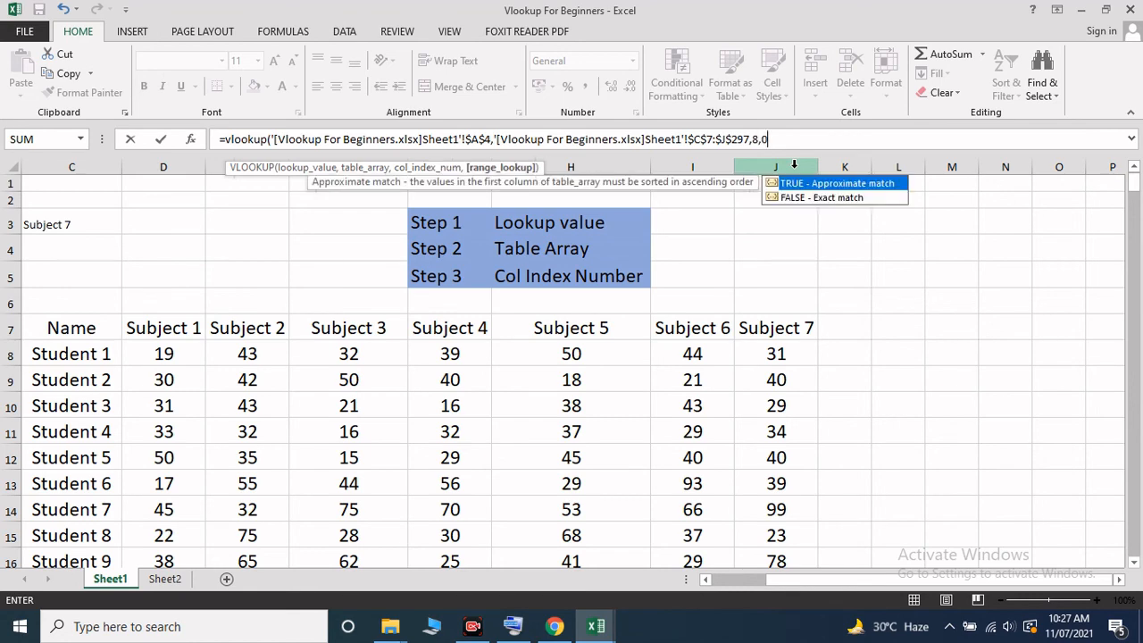
text(0)
key(Return)
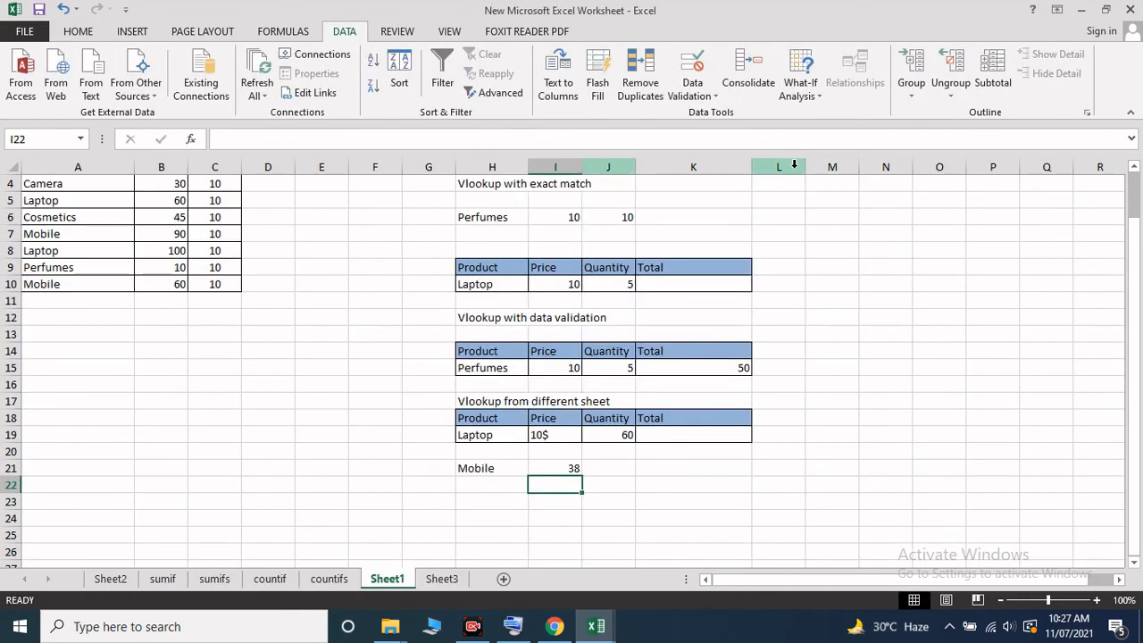
Return to the Vlookup For Beginners workbook and check cell C4 under the Subject 7 heading
mouse_move(596, 626)
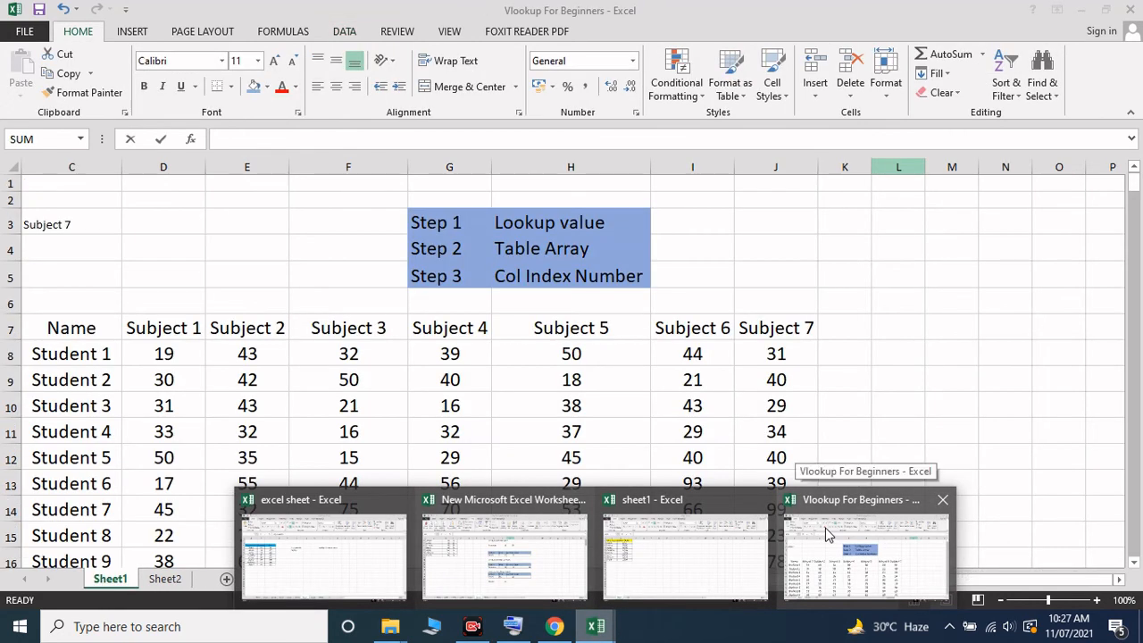
click(824, 528)
drag(875, 580, 724, 584)
click(354, 290)
click(340, 251)
click(329, 140)
Save the changes to New Microsoft Excel Worksheet.xlsx and close that workbook
click(498, 637)
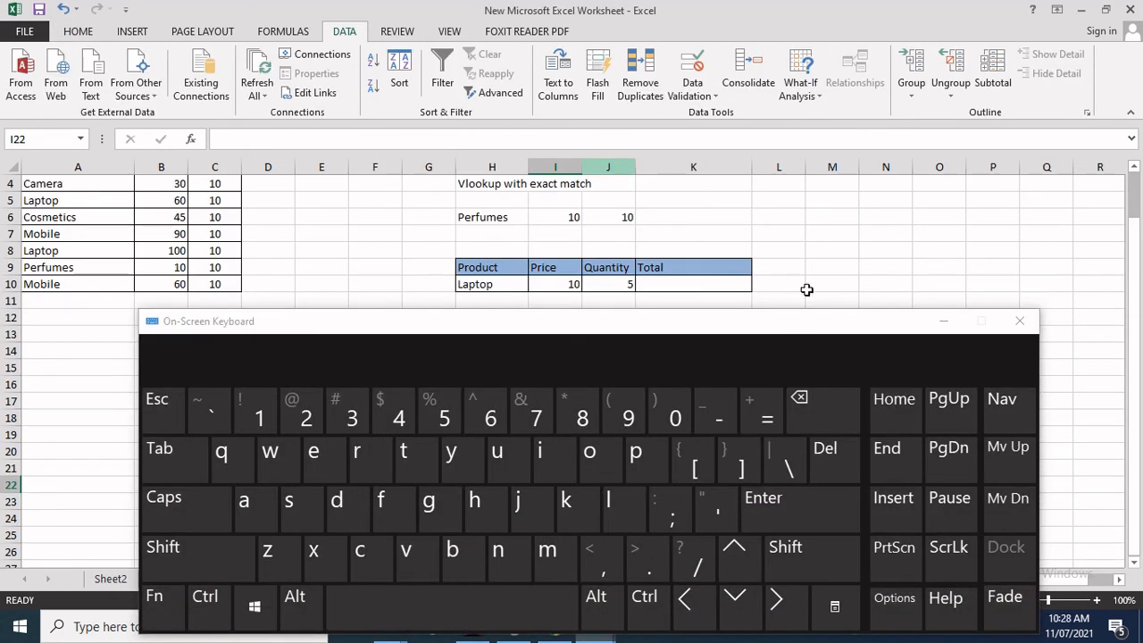
click(825, 284)
click(826, 252)
click(943, 321)
click(941, 250)
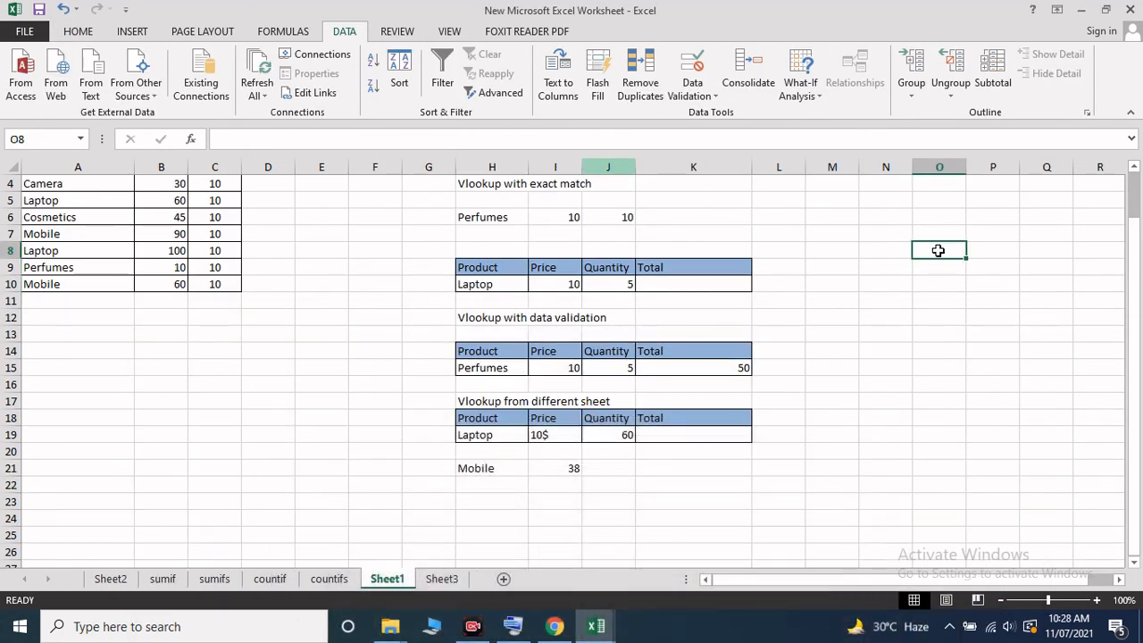
click(1129, 9)
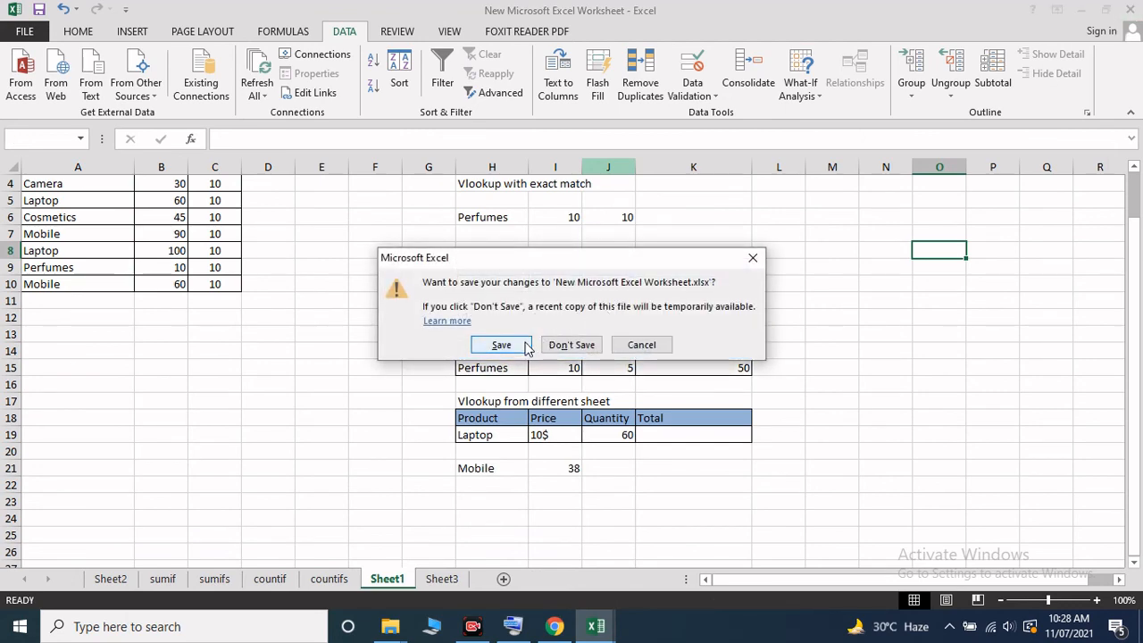
click(519, 345)
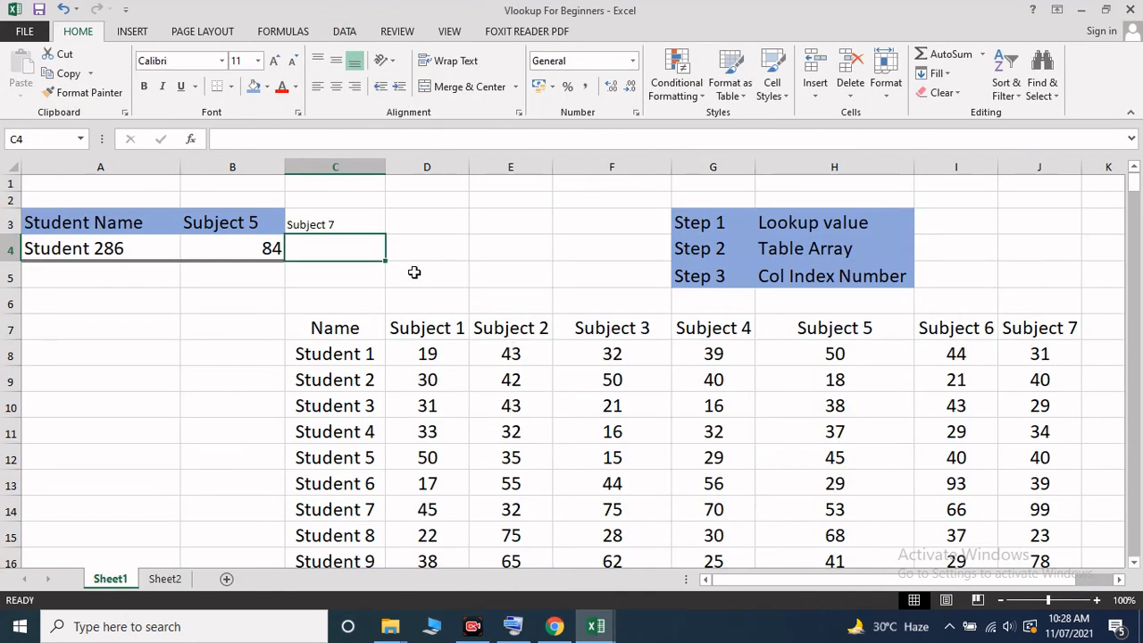
Begin a VLOOKUP formula in C4 under Subject 7, using A4 as the lookup value
click(513, 626)
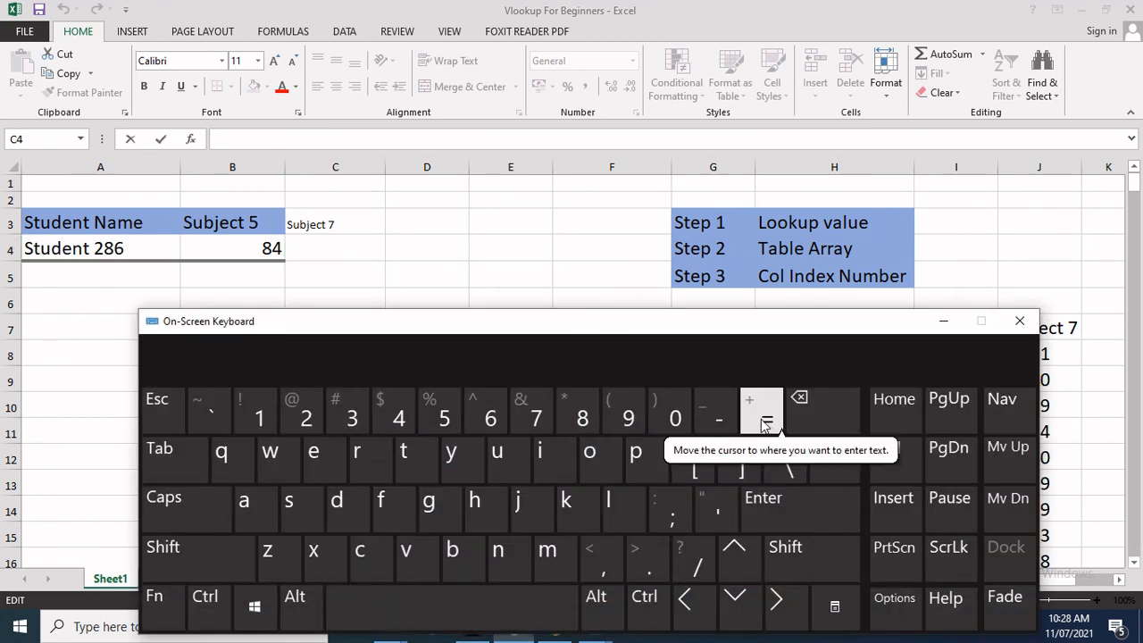
click(489, 140)
click(755, 418)
click(943, 320)
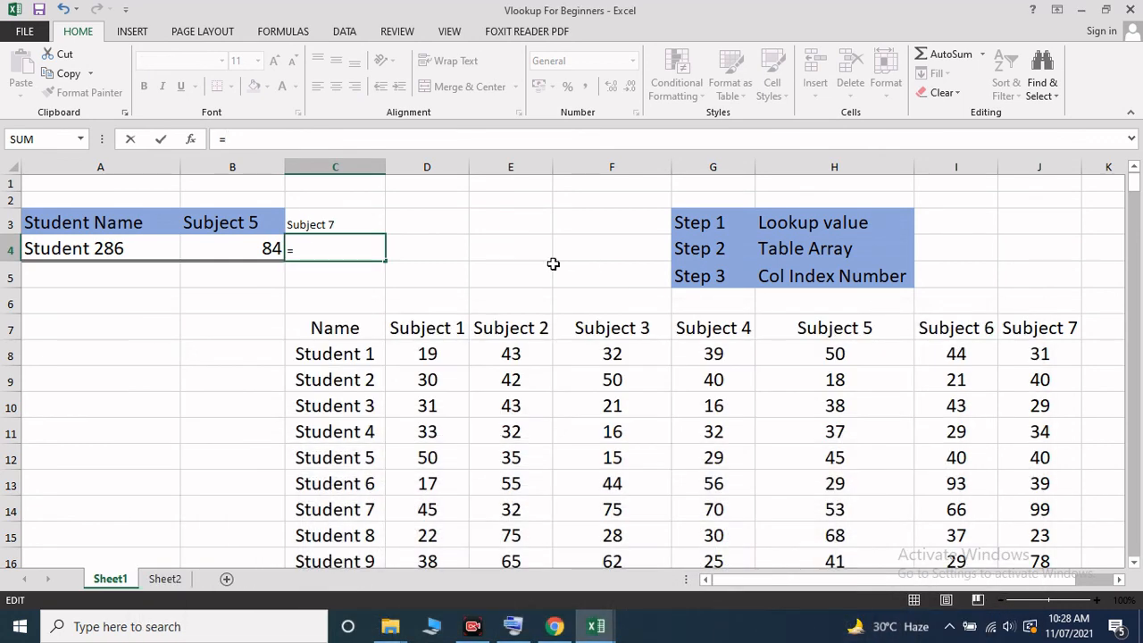
text(vlook)
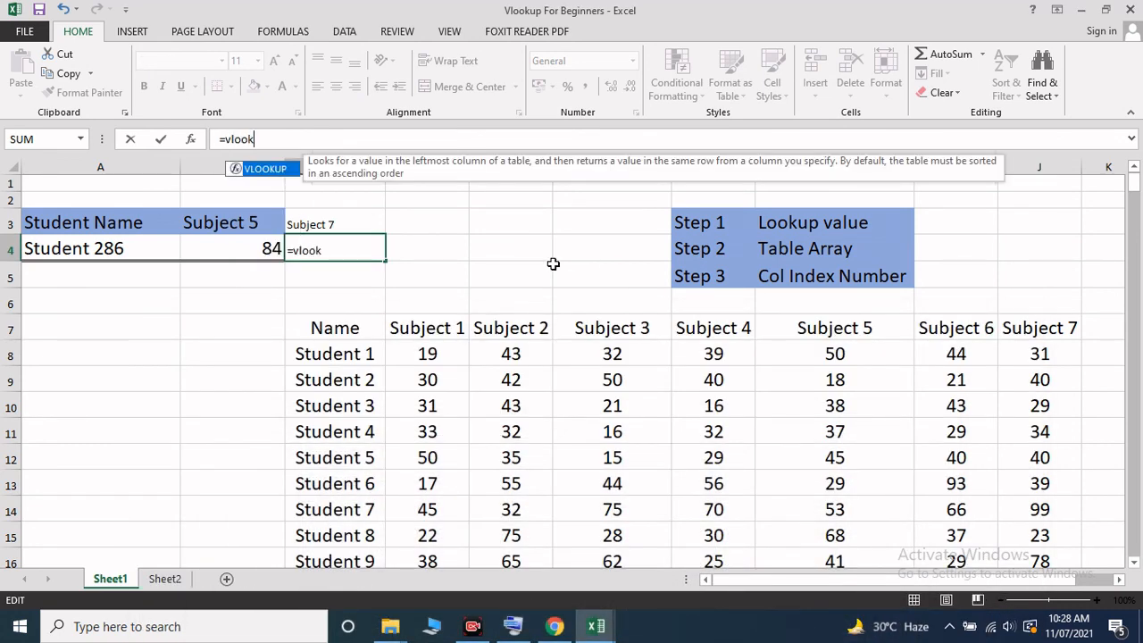
text(up()
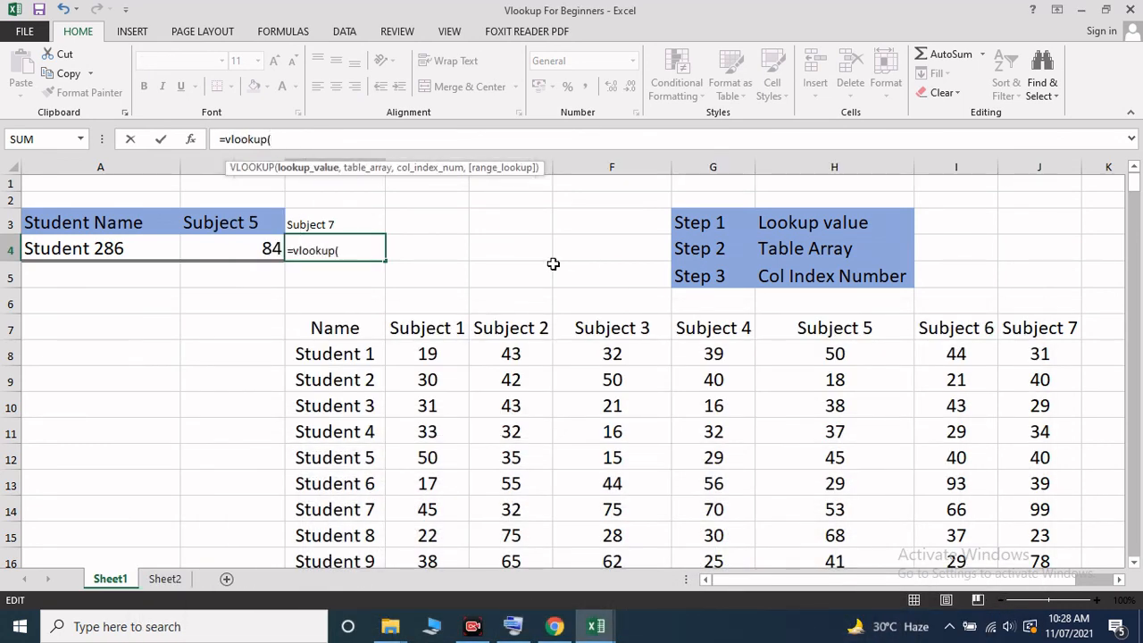
click(143, 249)
text(,)
Complete the C4 VLOOKUP with table range C7:J297, column index 8 and 0 for exact match
drag(348, 326, 1033, 507)
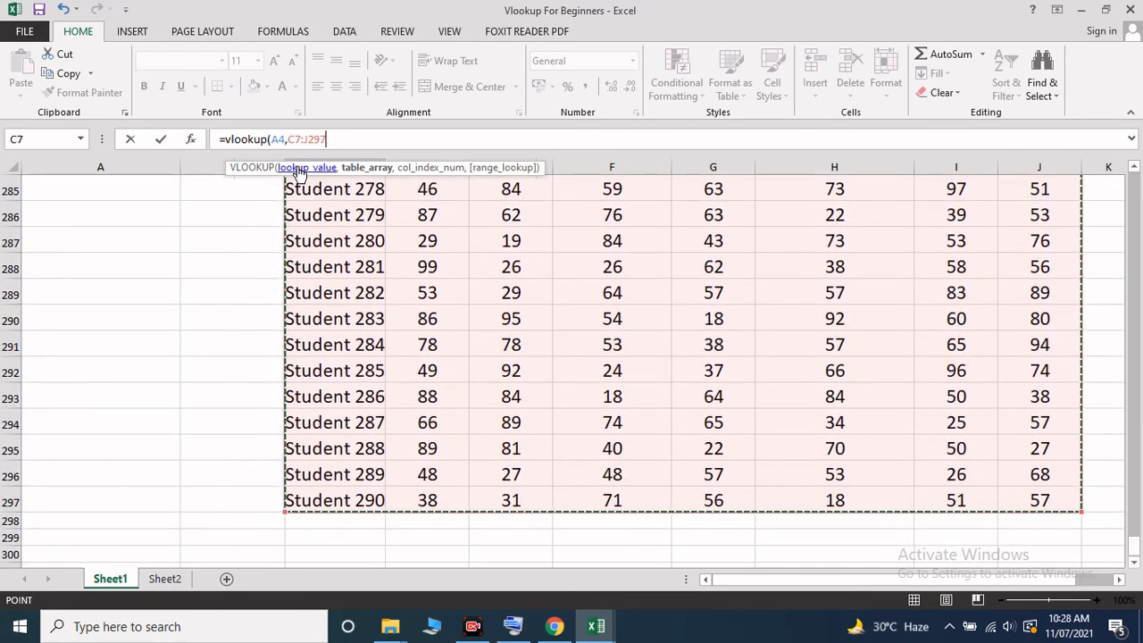
text(,)
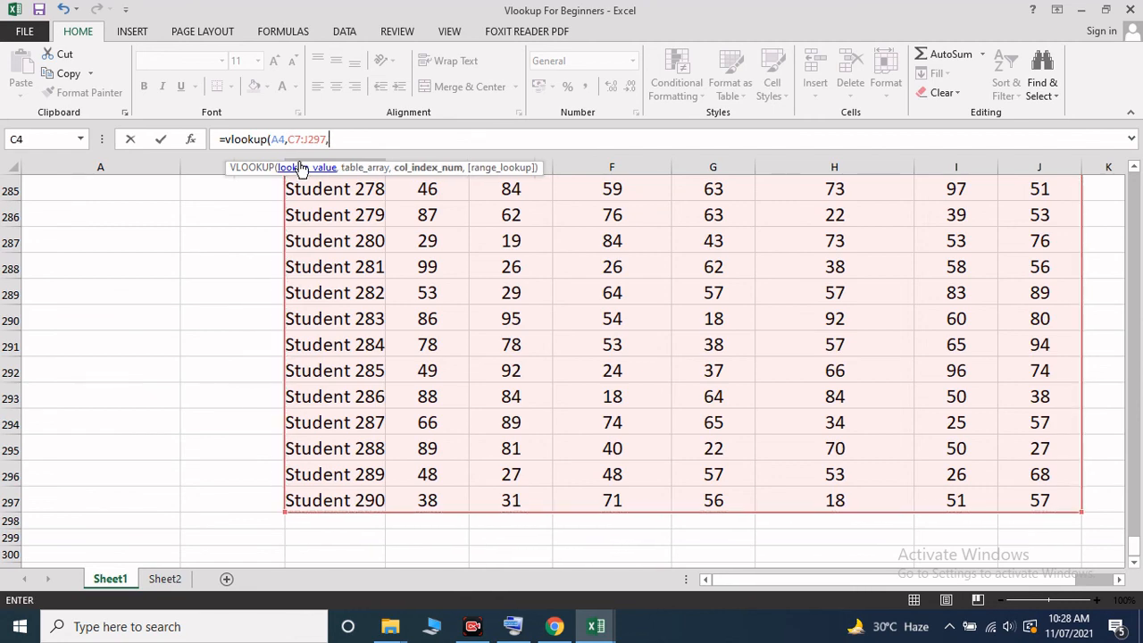
drag(1135, 548, 1138, 169)
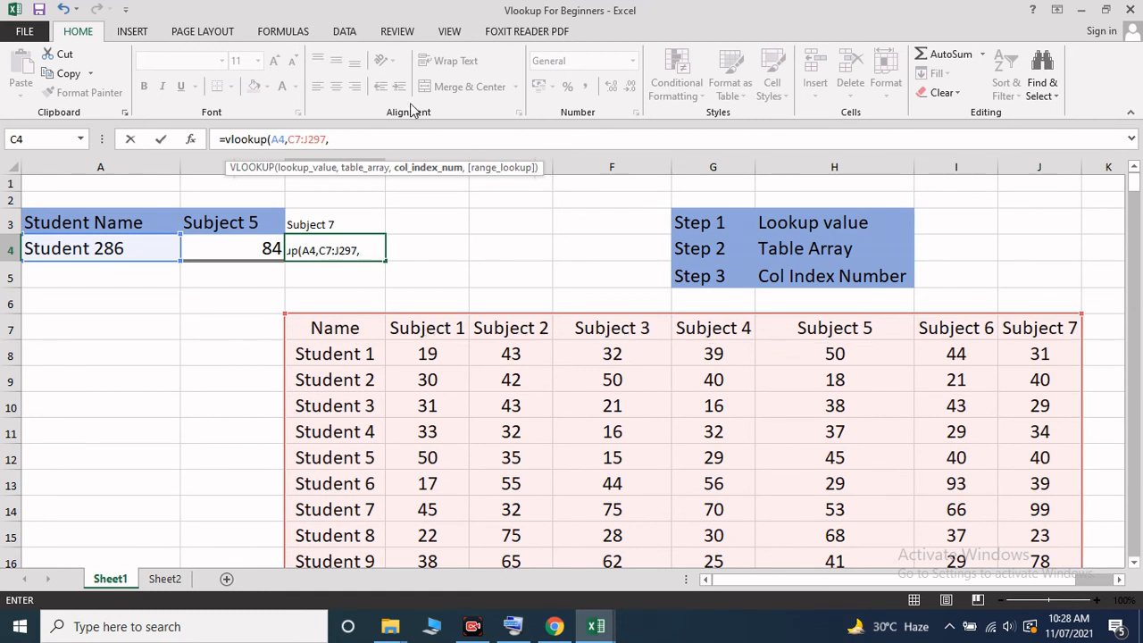
text(8,0))
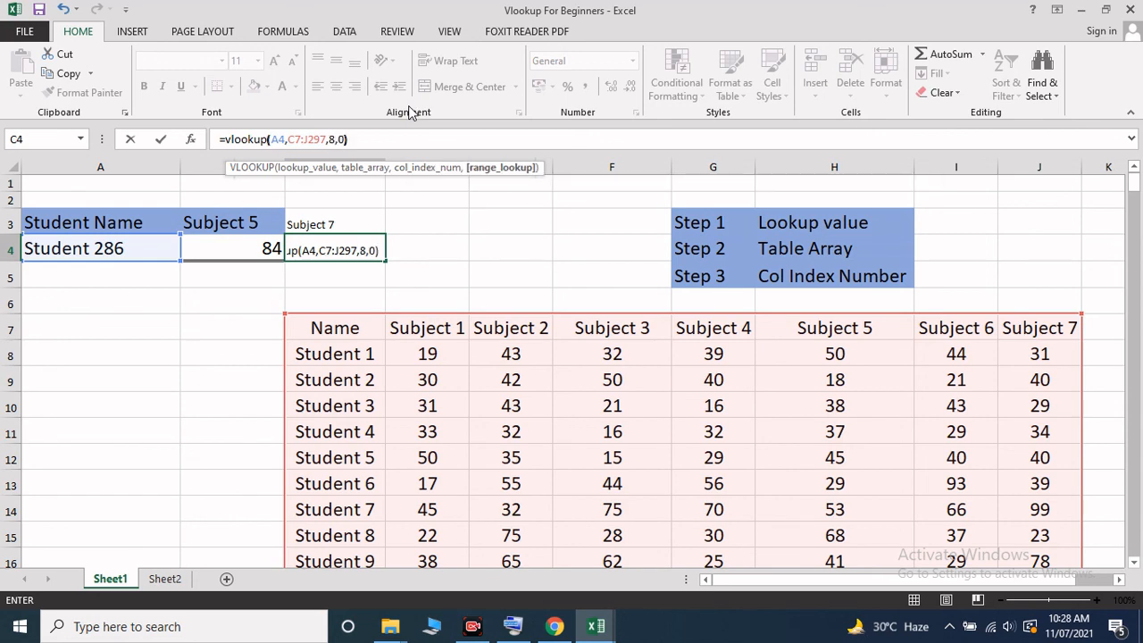
key(Return)
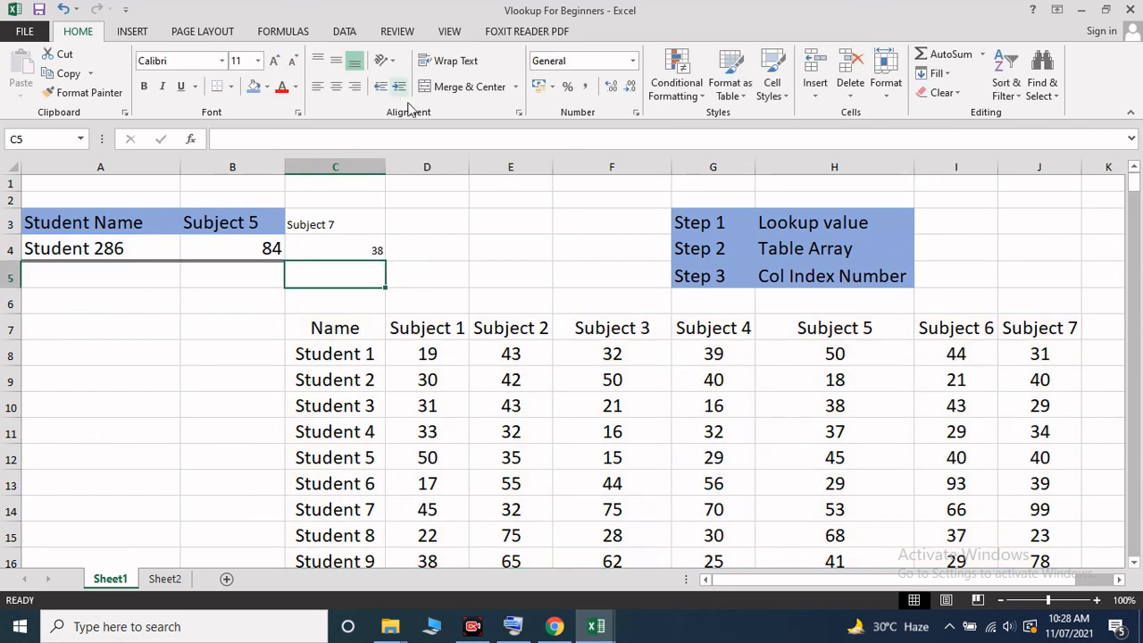
Test the lookup formulas by choosing Student 284, Student 3 and finally Student 8 for the student name in A4
click(339, 243)
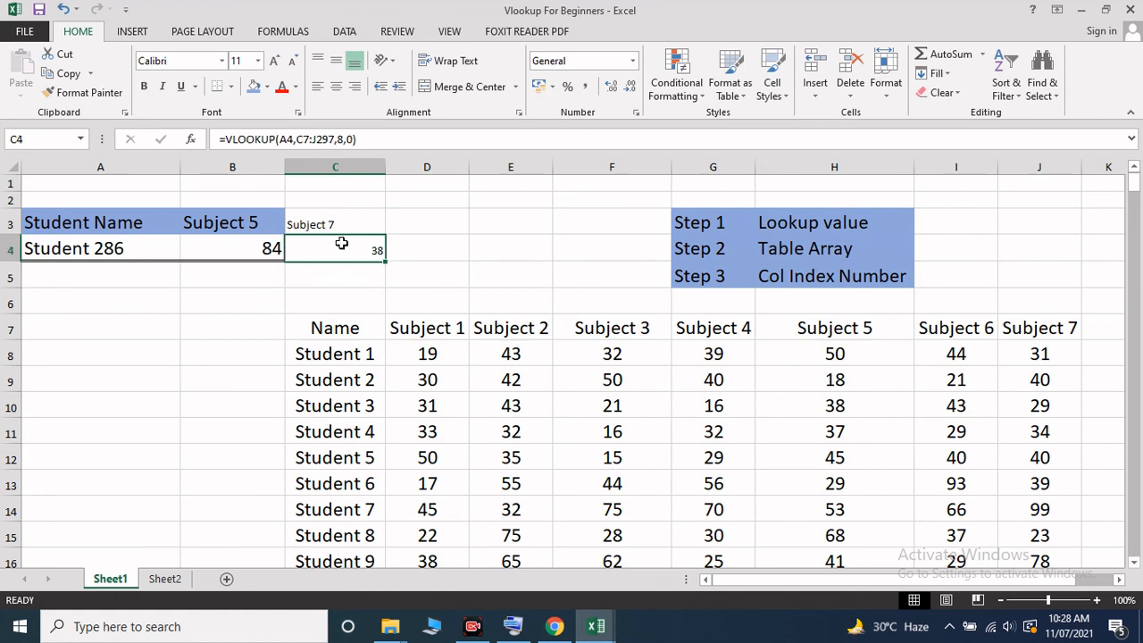
click(168, 254)
click(188, 253)
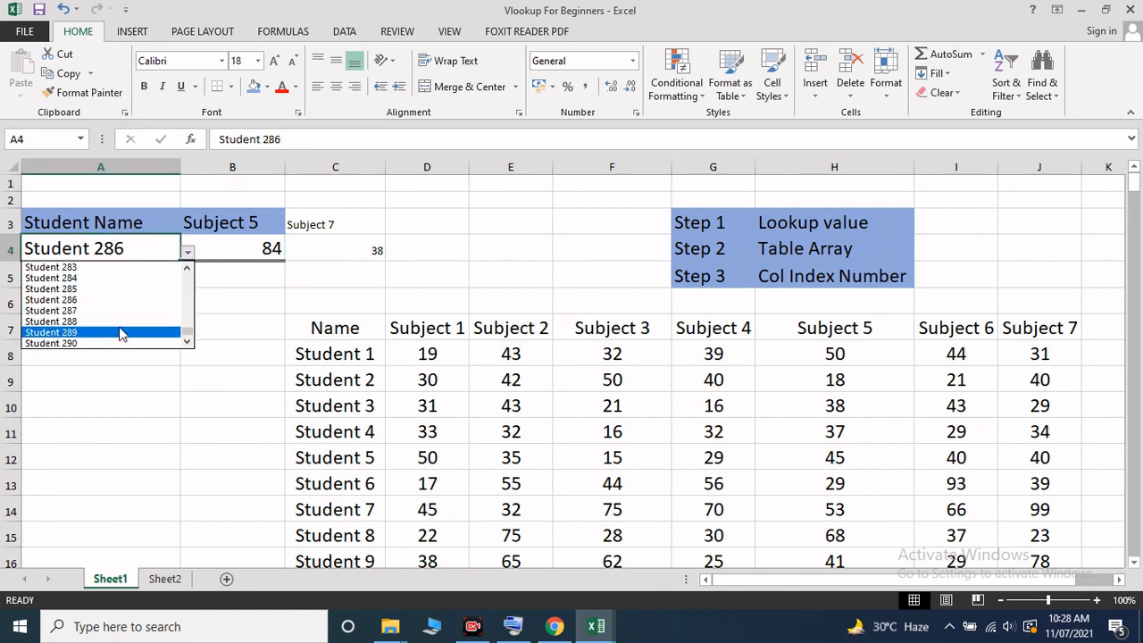
click(103, 279)
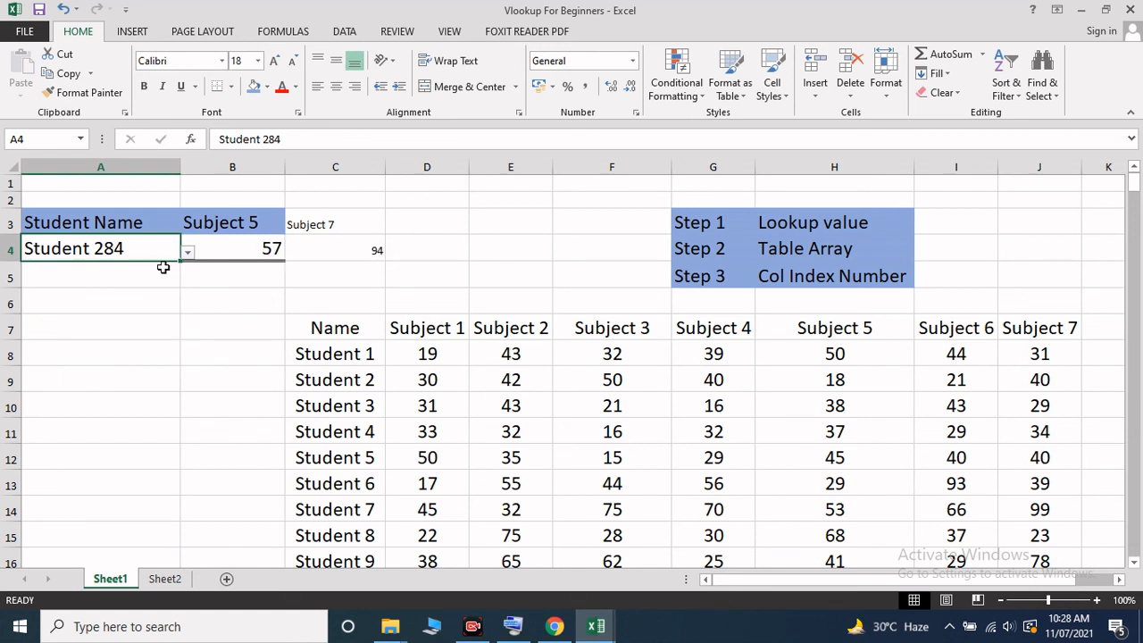
click(187, 253)
drag(188, 332, 187, 272)
click(101, 291)
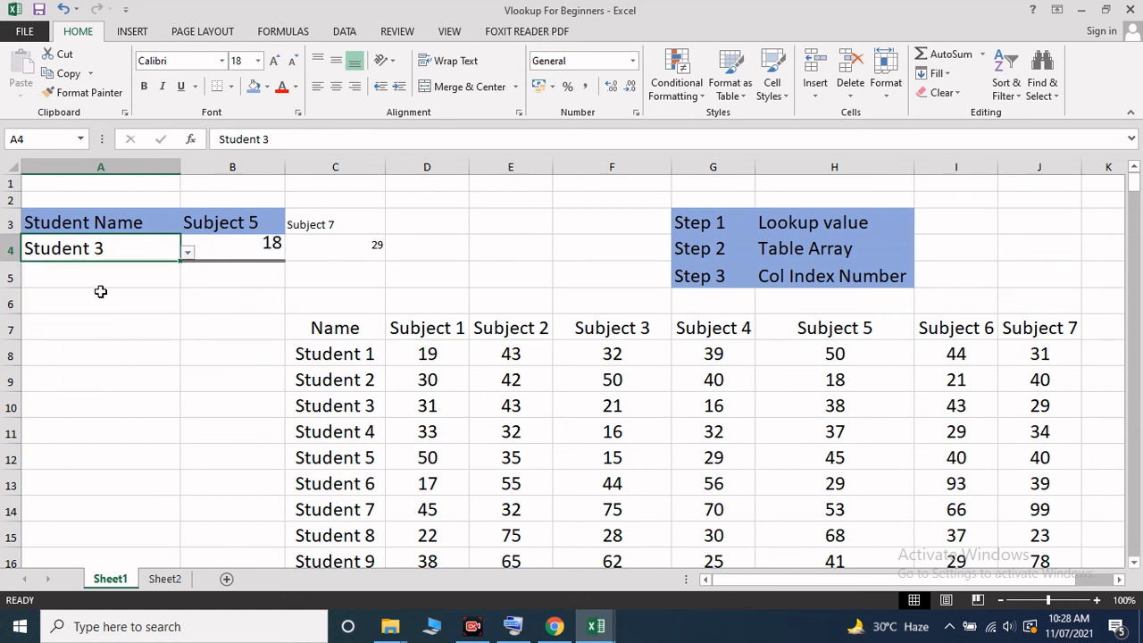
click(187, 254)
click(83, 321)
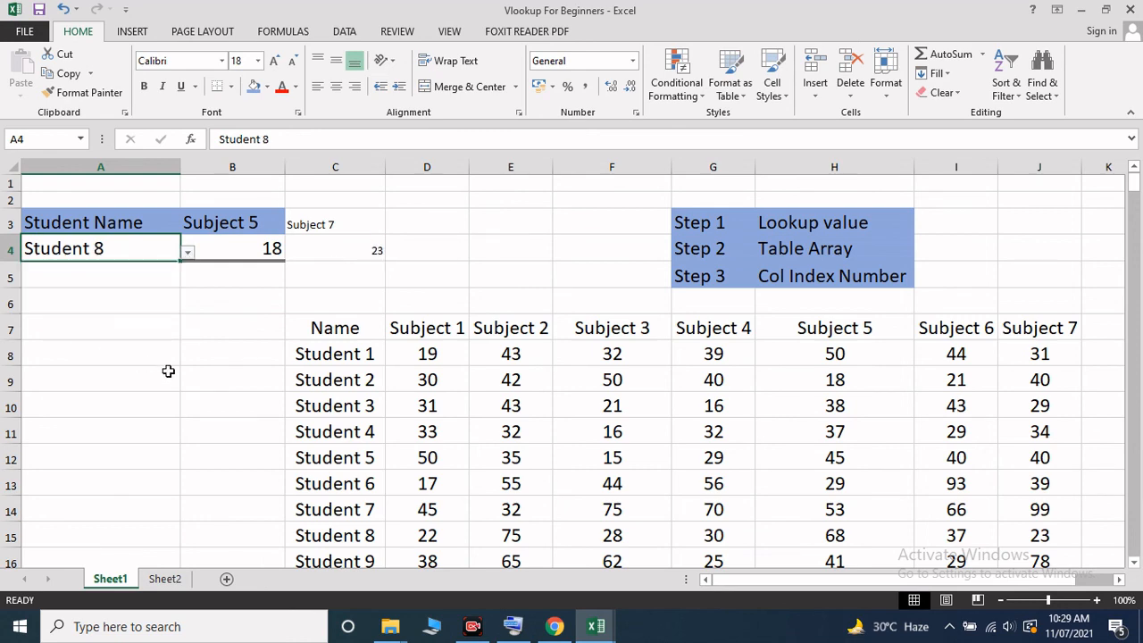
Look through the student marks table on Sheet2 and return to Sheet1
click(163, 375)
click(148, 585)
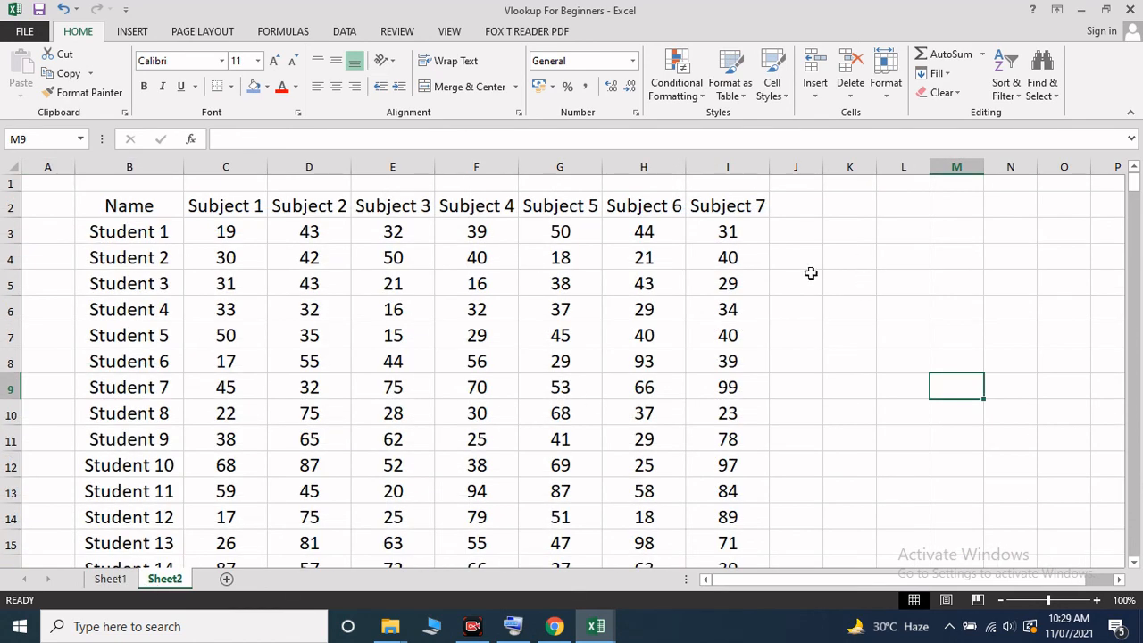
scroll(559, 407, down, 8)
scroll(556, 396, up, 8)
click(110, 578)
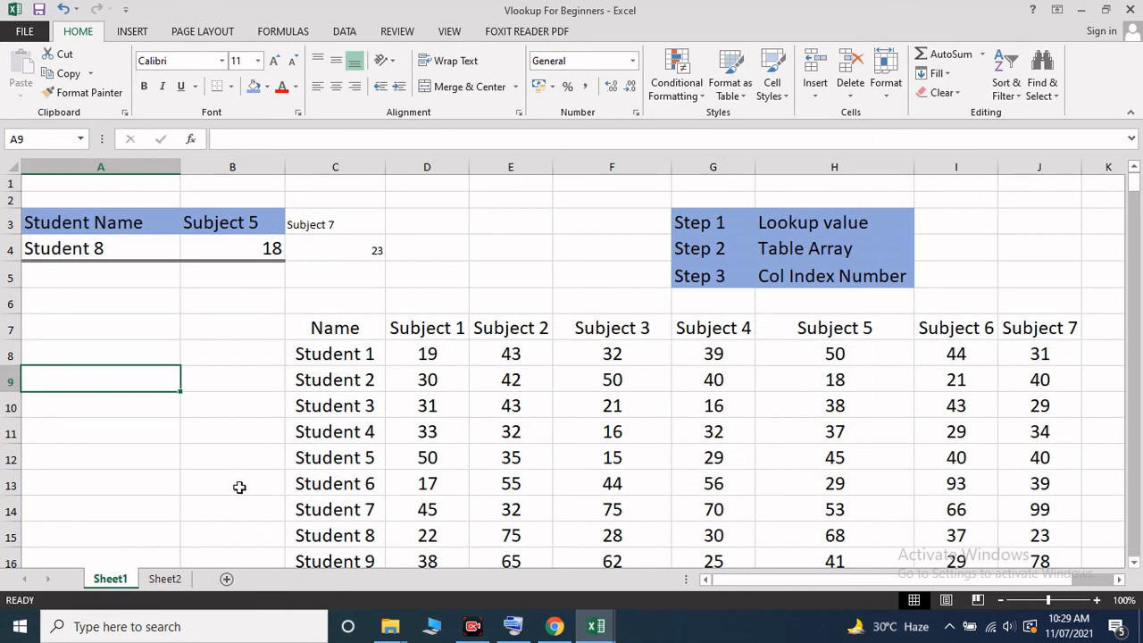